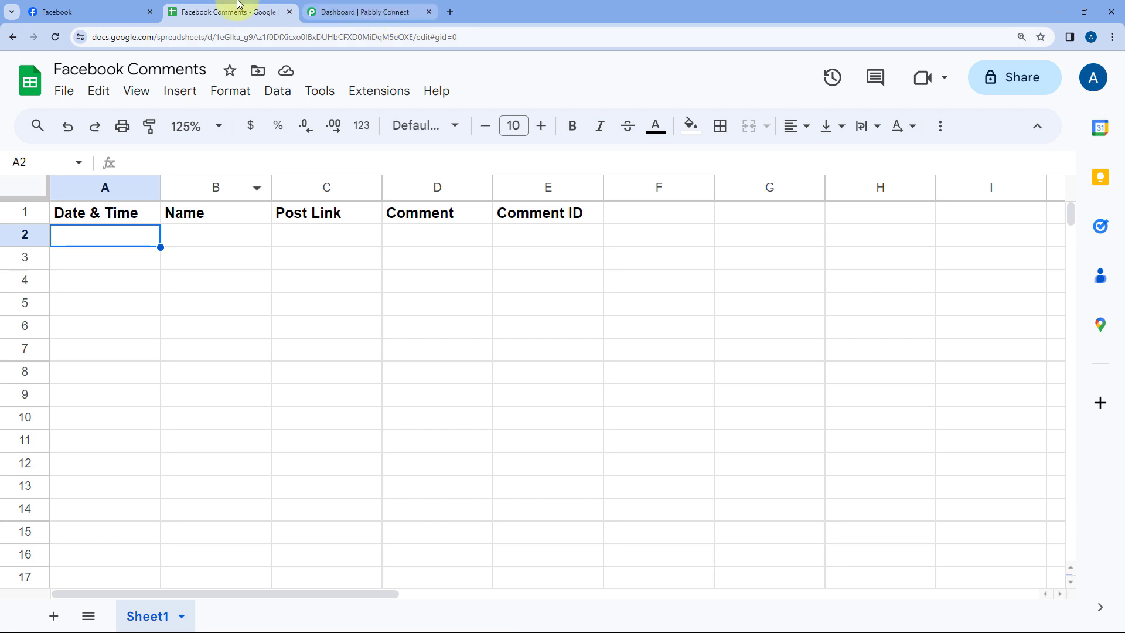
{"action": "left_click", "coordinate": [136, 12]}
{"action": "scroll", "coordinate": [618, 332], "scroll_direction": "down", "scroll_amount": 3}
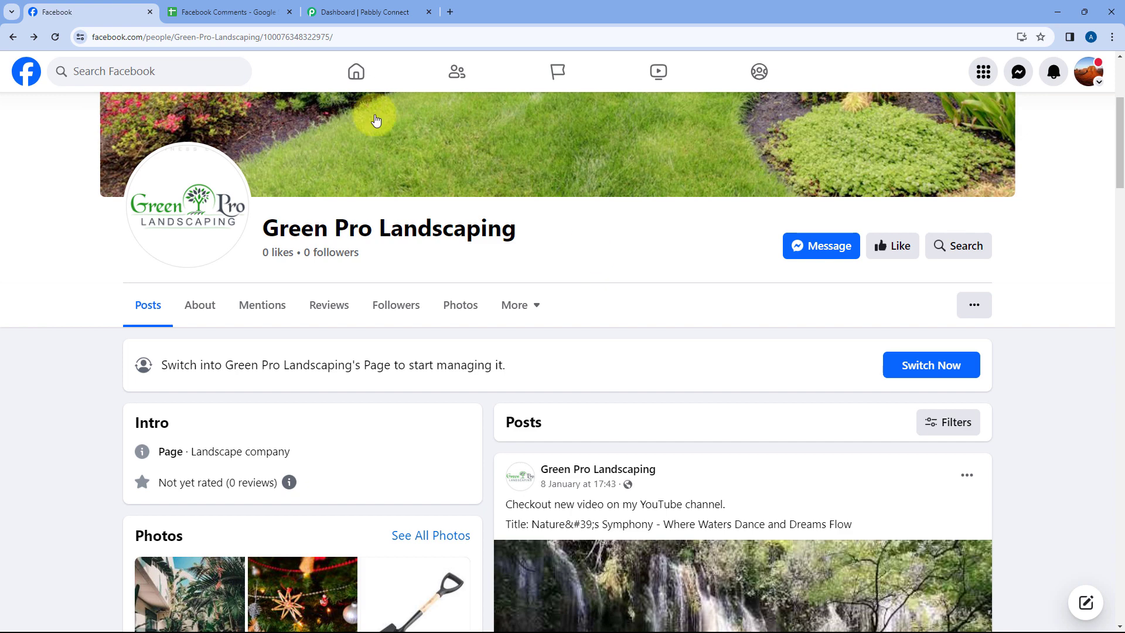
{"action": "left_click", "coordinate": [214, 12]}
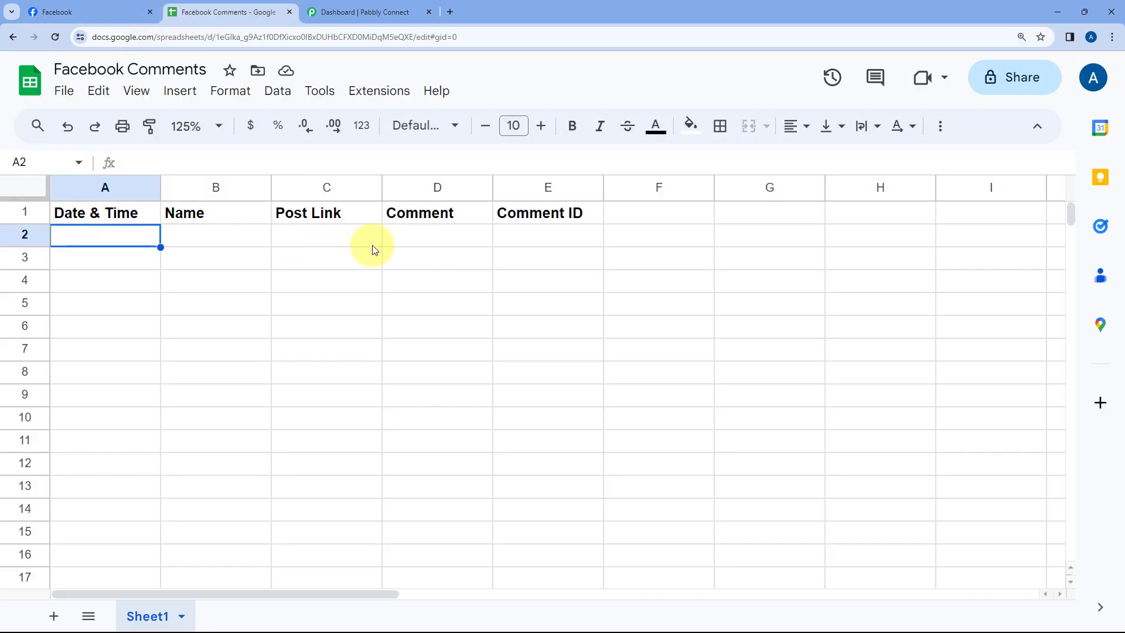
Switch to Pabbly Connect and create a workflow named "Facebook Comments to Google Sheets" in the Home folder
{"action": "left_click", "coordinate": [368, 12]}
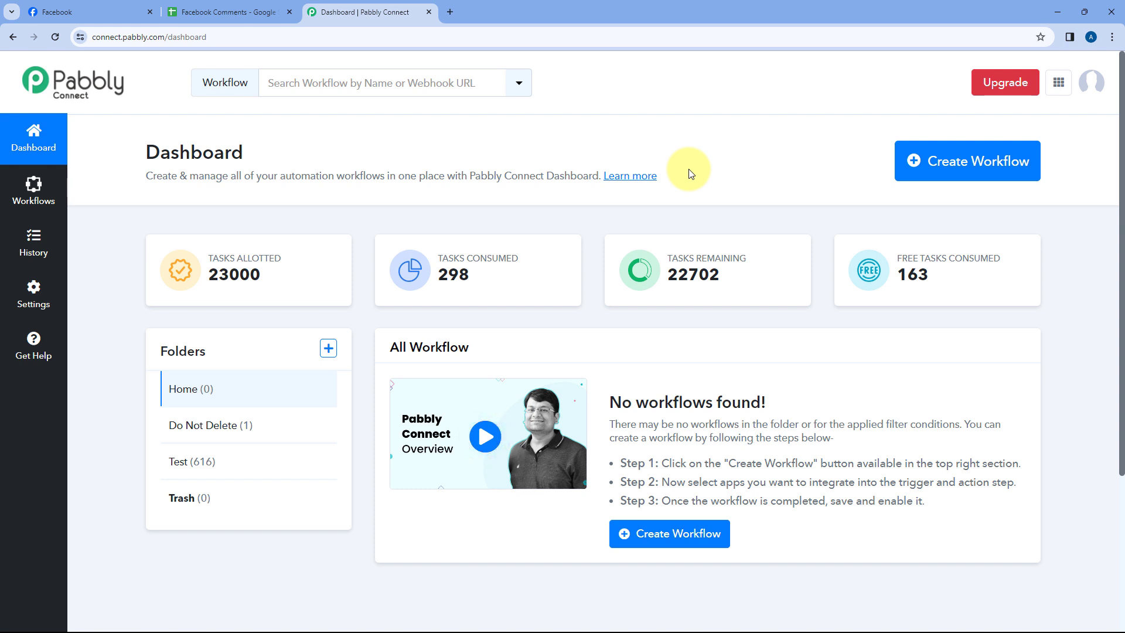
{"action": "left_click", "coordinate": [949, 161]}
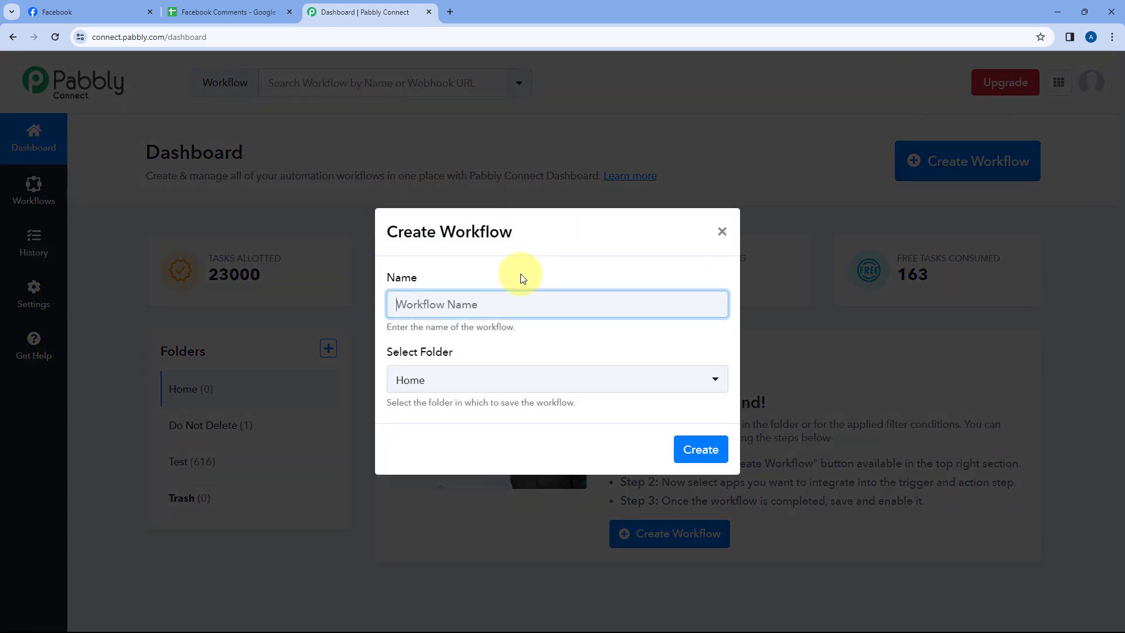
{"action": "type", "text": "Facebo"}
{"action": "type", "text": "k Comments to Google Sheets"}
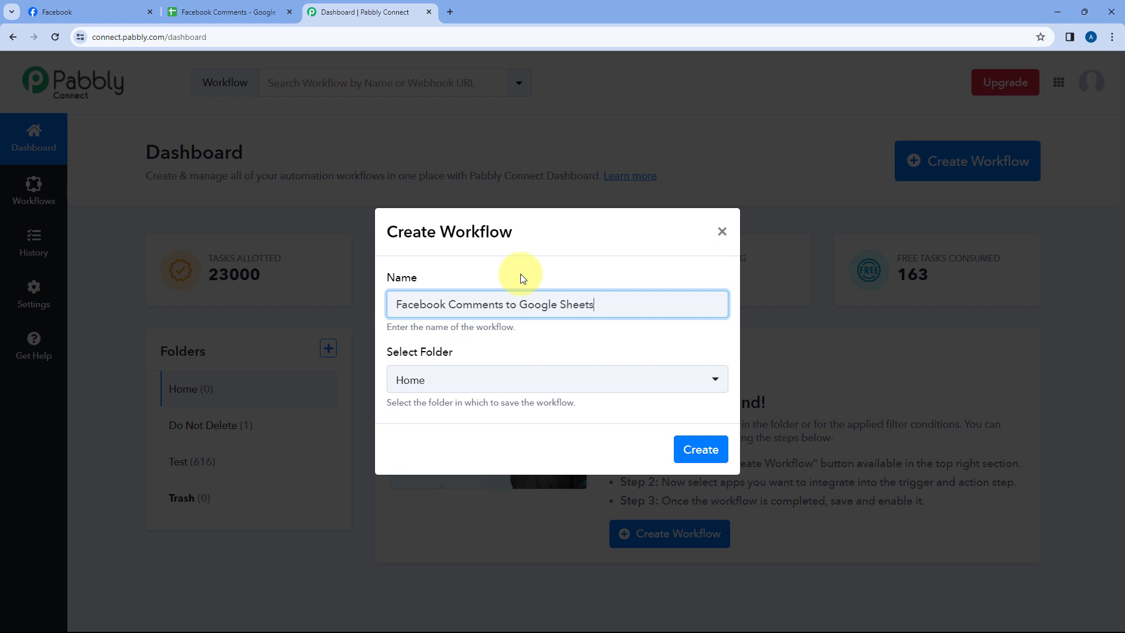
{"action": "left_click", "coordinate": [486, 381]}
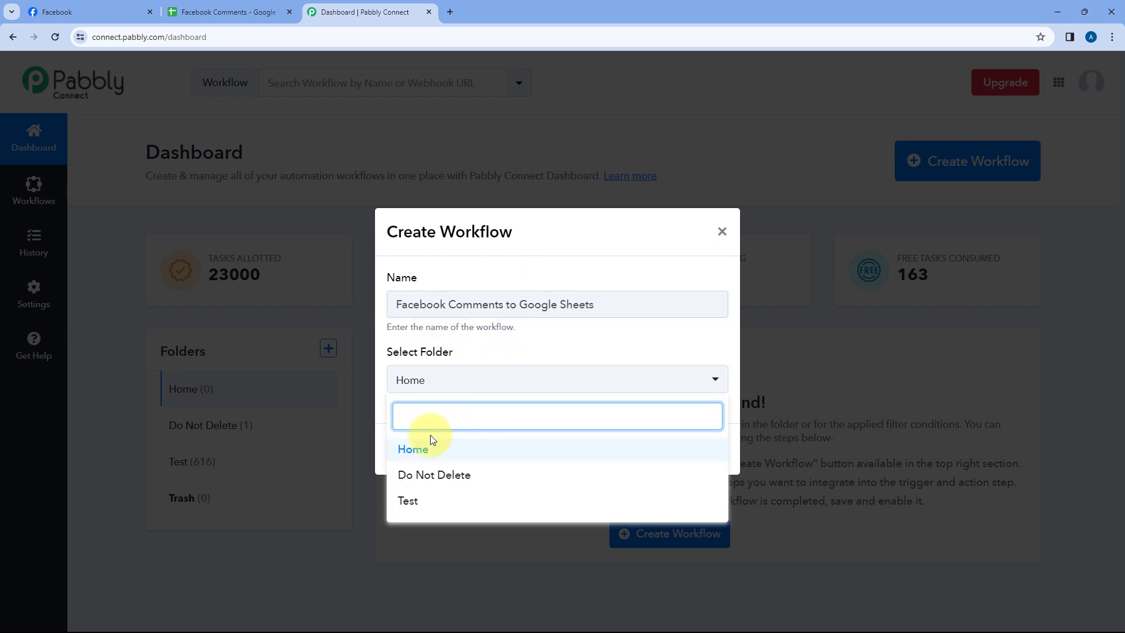
{"action": "left_click", "coordinate": [432, 449]}
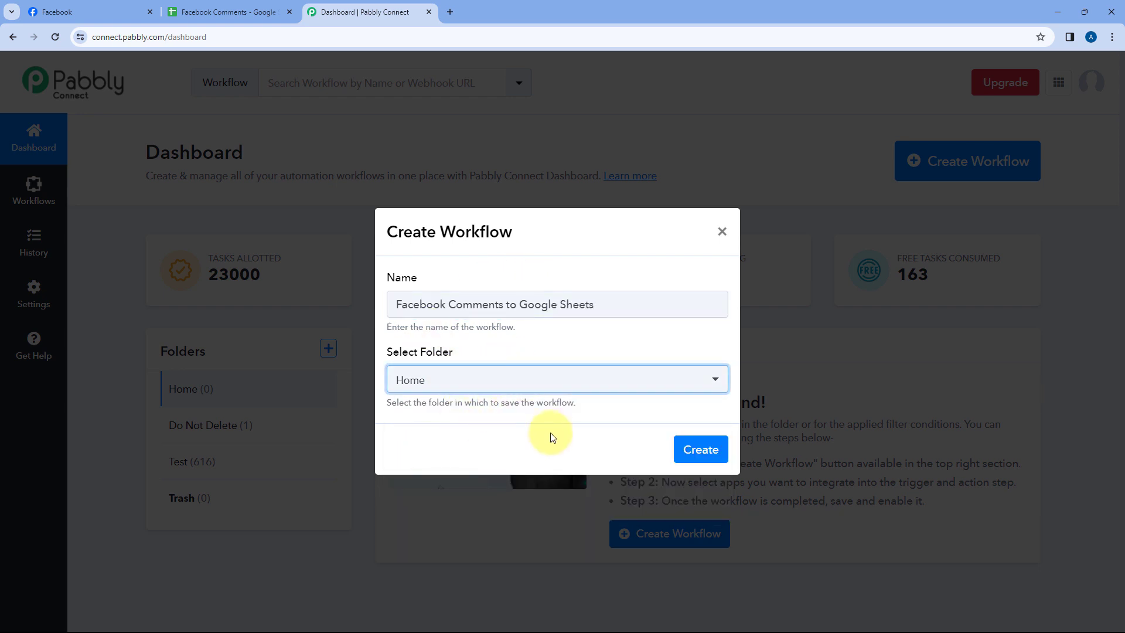
{"action": "left_click", "coordinate": [699, 448]}
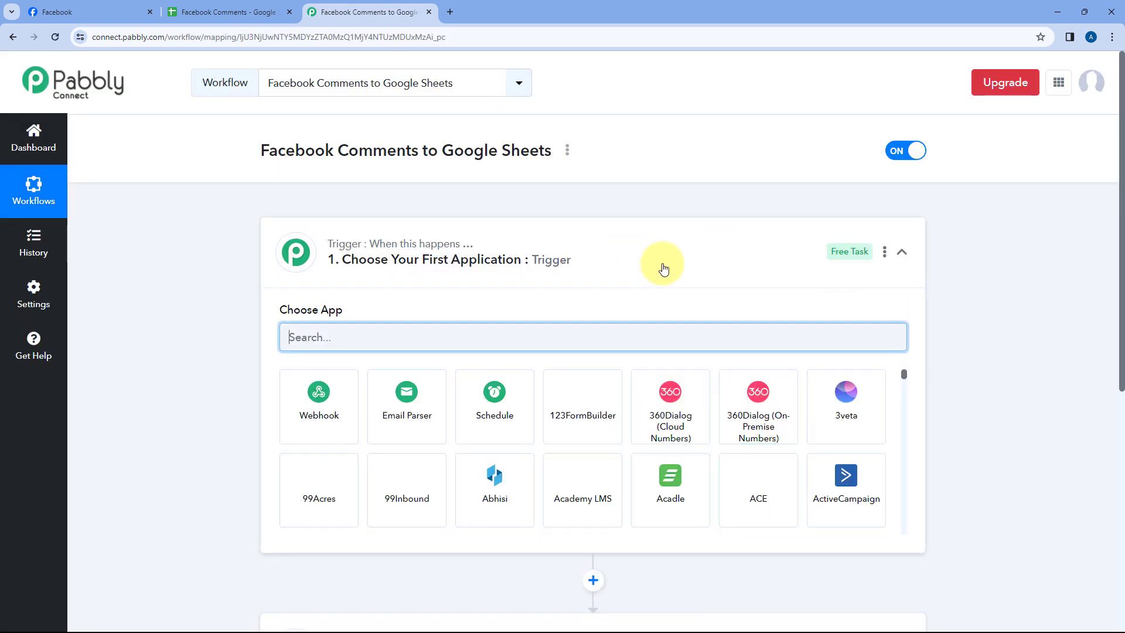
Review the workflow's trigger and action steps alongside the Green Pro Landscaping Facebook page and the Facebook Comments spreadsheet
{"action": "left_click", "coordinate": [660, 267]}
{"action": "scroll", "coordinate": [229, 269], "scroll_direction": "down", "scroll_amount": 1}
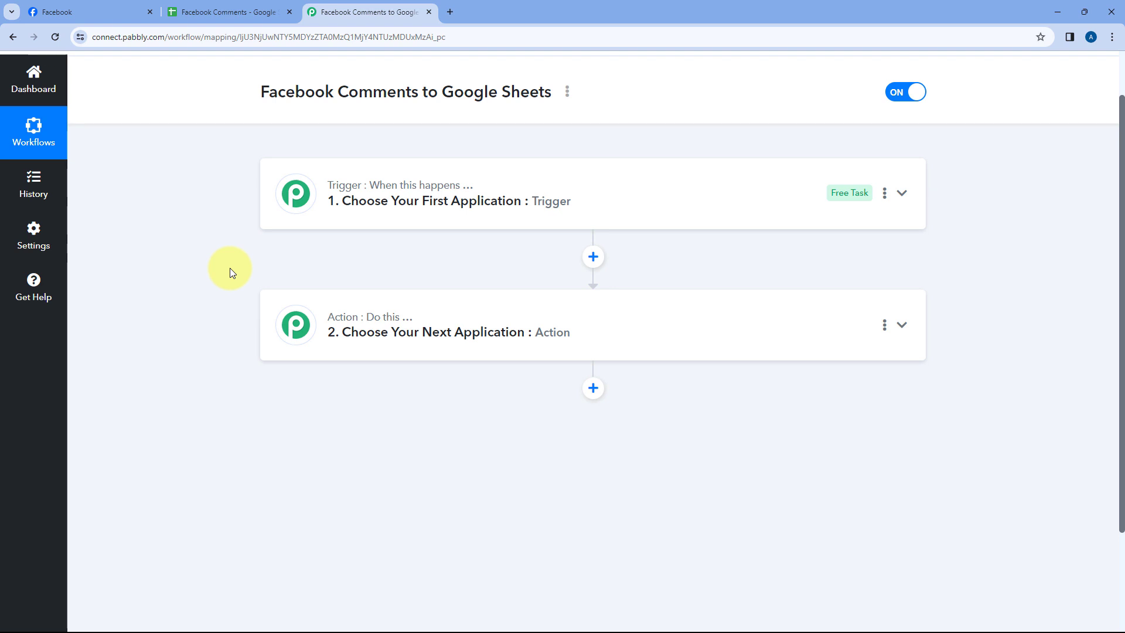
{"action": "mouse_move", "coordinate": [326, 196]}
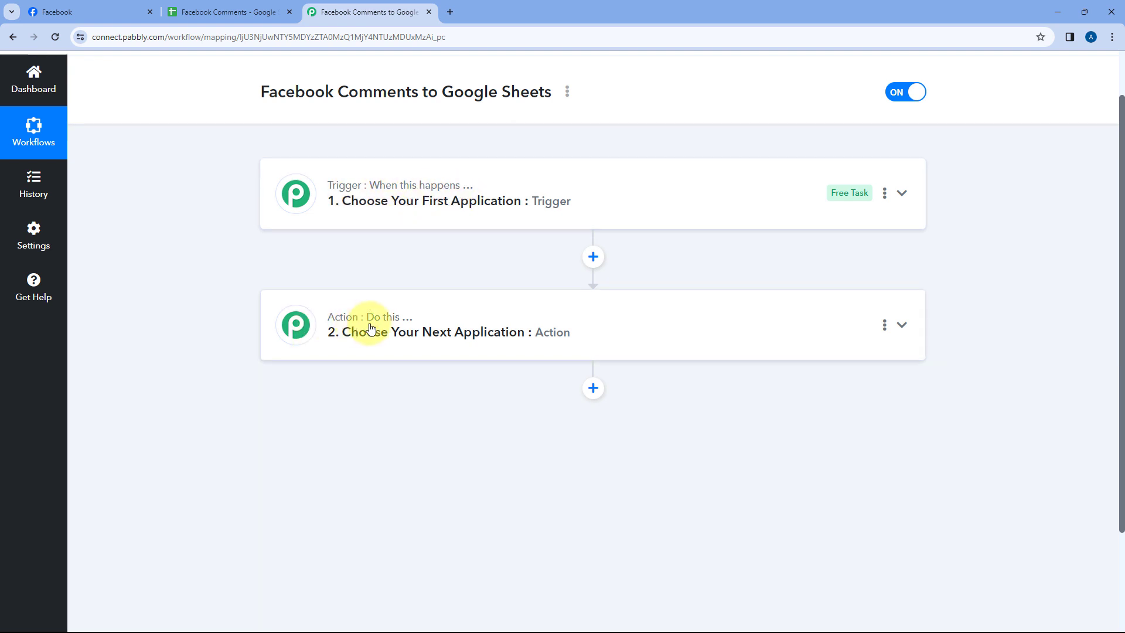
{"action": "left_click", "coordinate": [584, 201]}
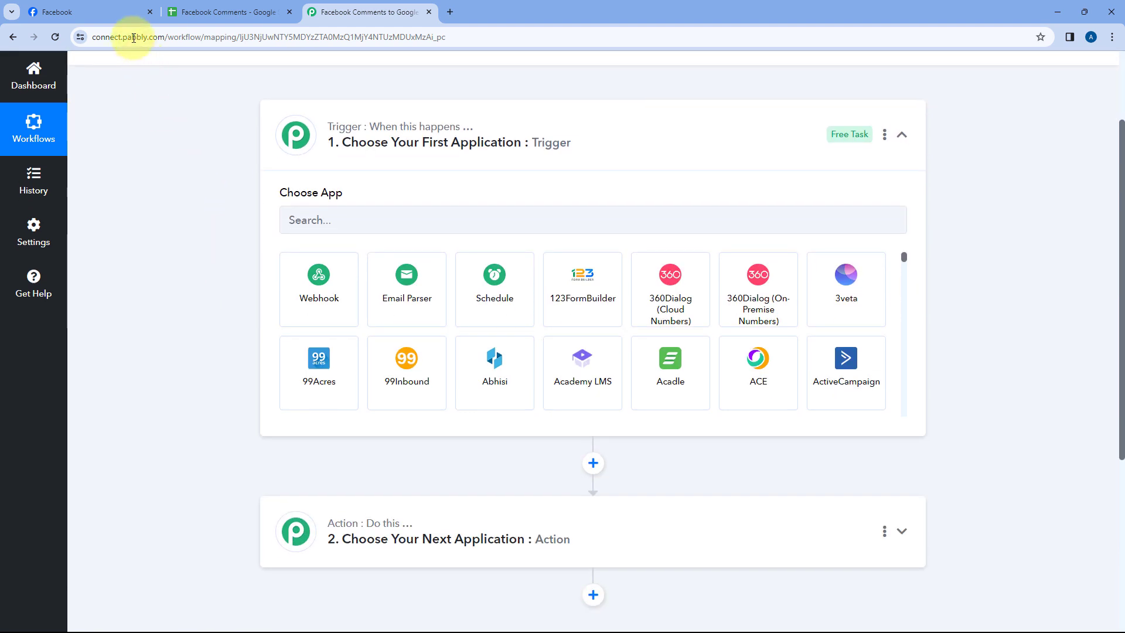
{"action": "left_click", "coordinate": [120, 13]}
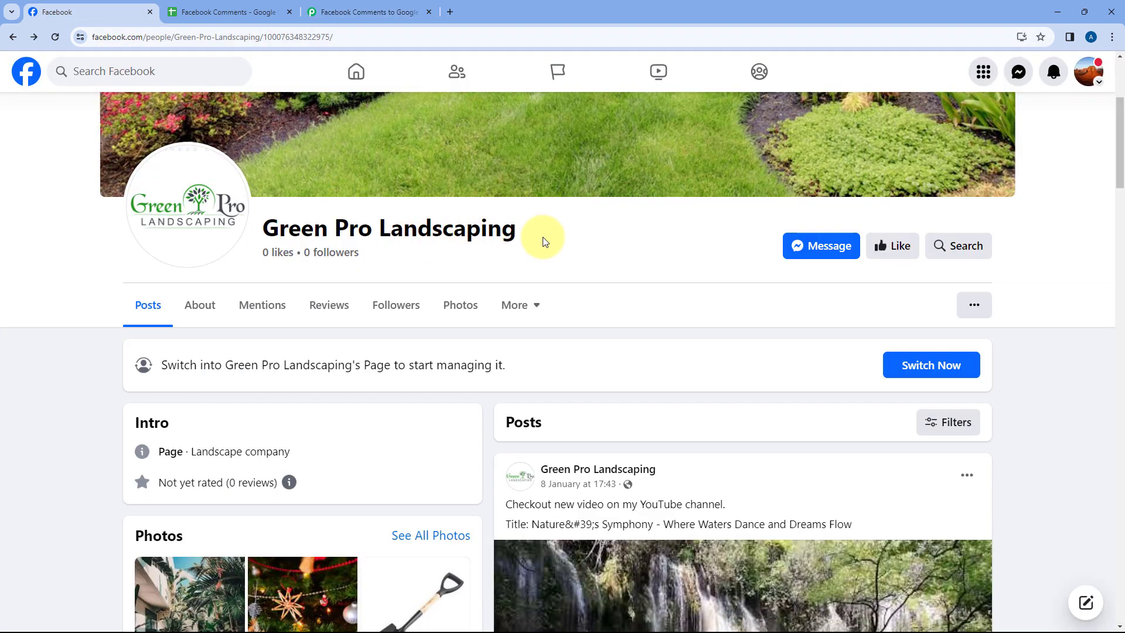
{"action": "left_click", "coordinate": [388, 9]}
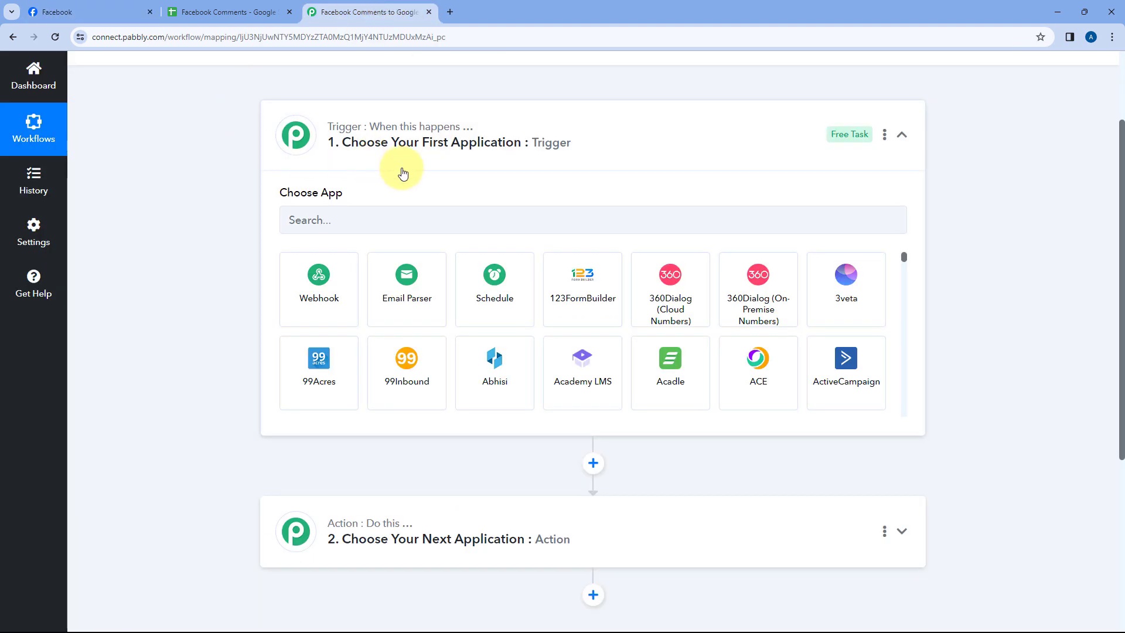
{"action": "left_click", "coordinate": [94, 12]}
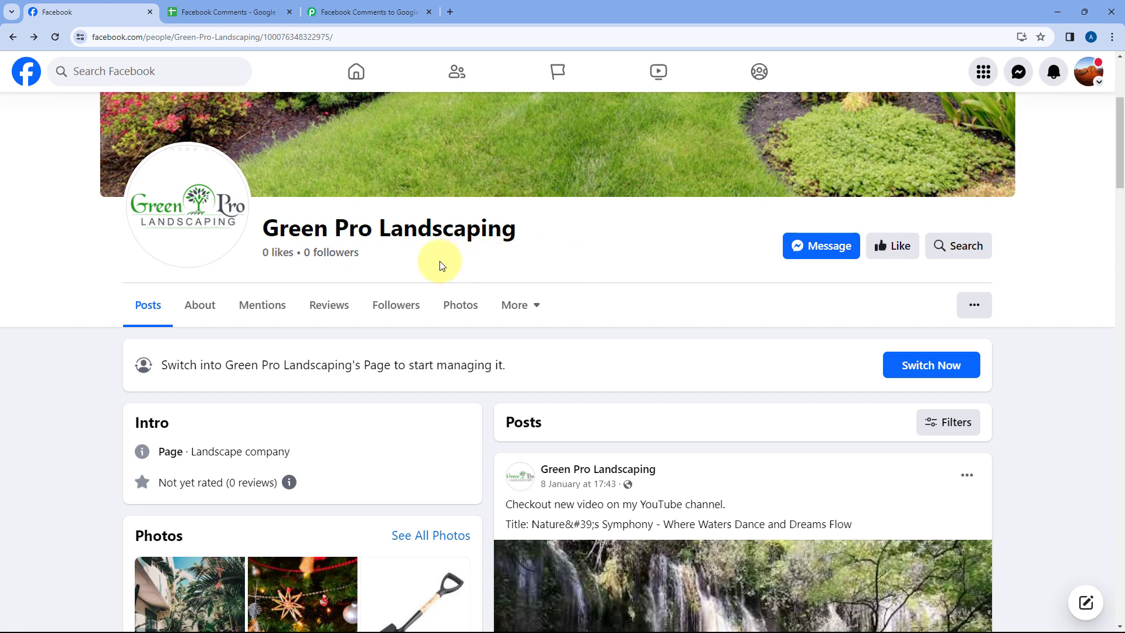
{"action": "left_click", "coordinate": [386, 7]}
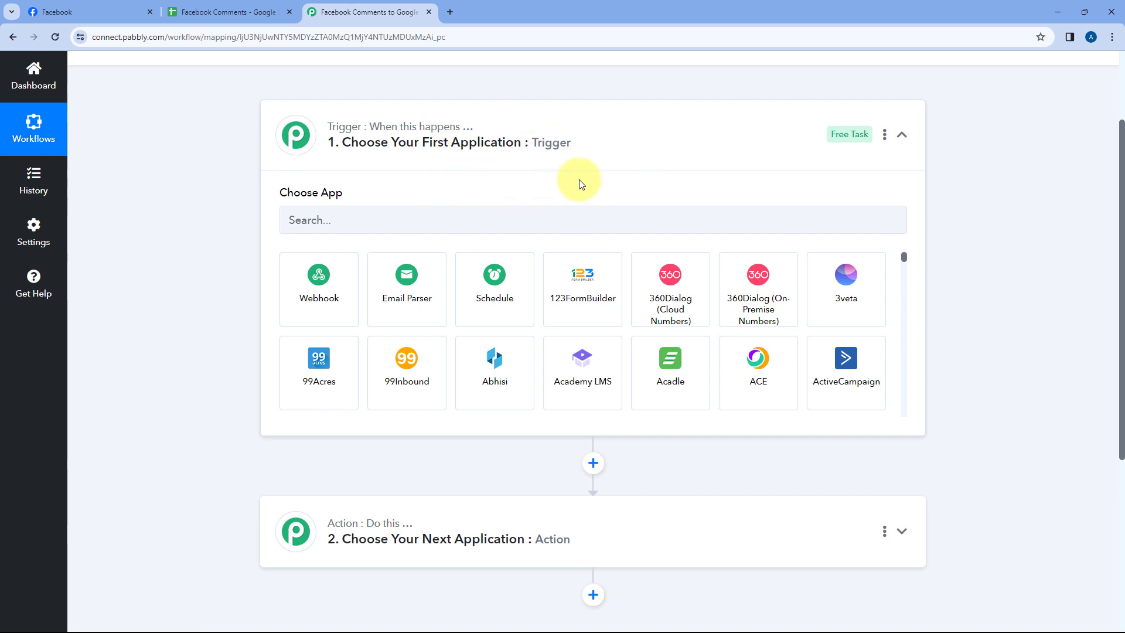
{"action": "scroll", "coordinate": [547, 188], "scroll_direction": "down", "scroll_amount": 1}
{"action": "left_click", "coordinate": [538, 88]}
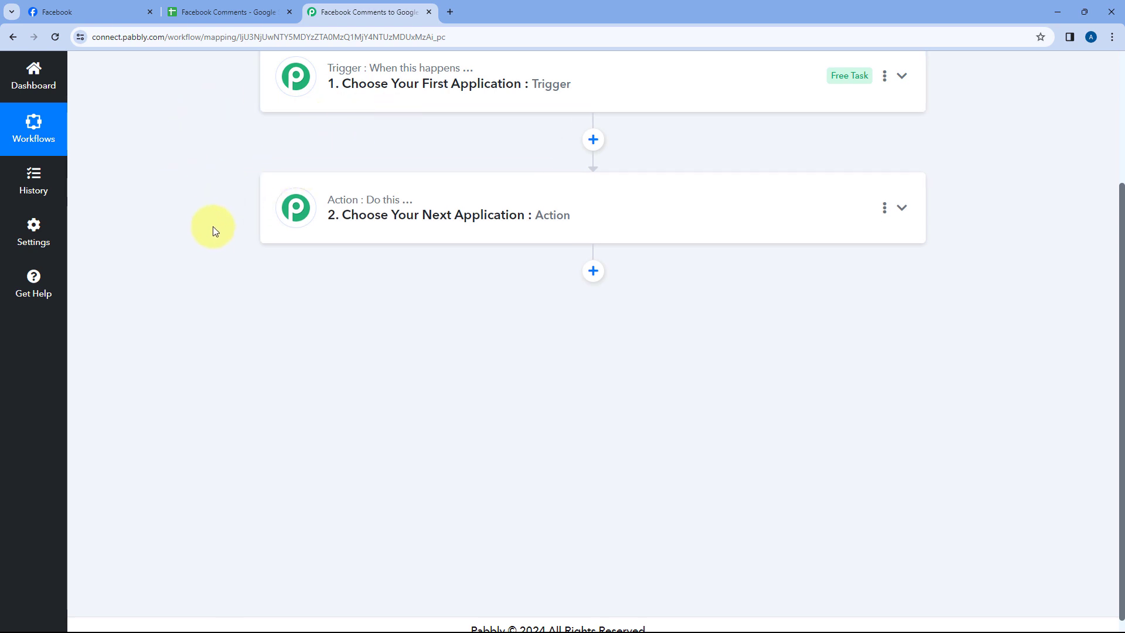
{"action": "left_click", "coordinate": [231, 11]}
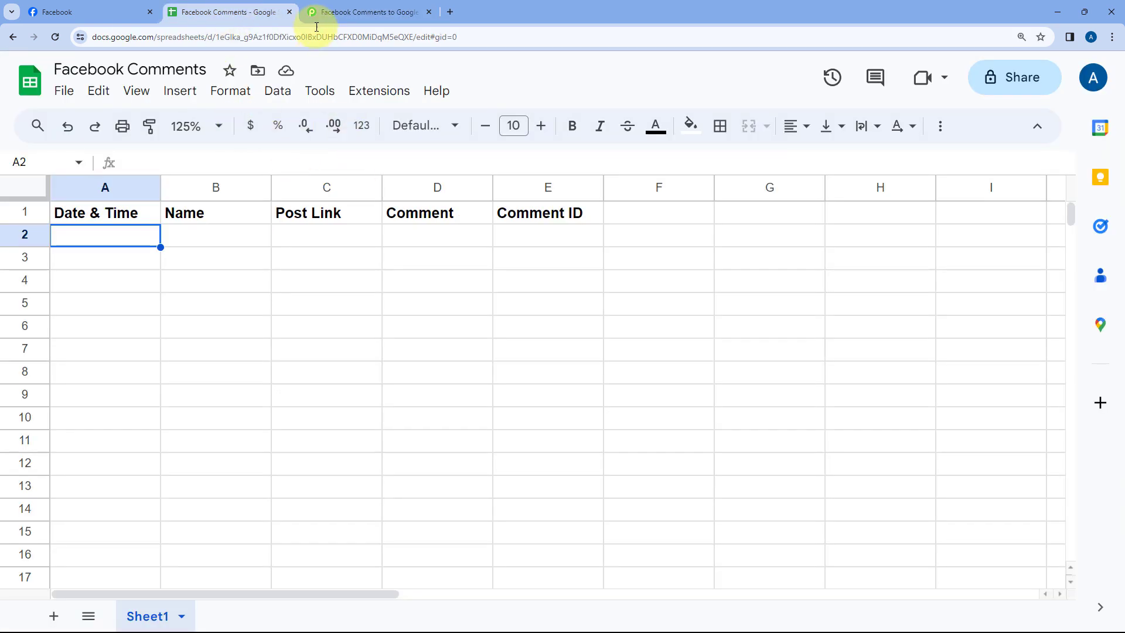
{"action": "left_click", "coordinate": [352, 11]}
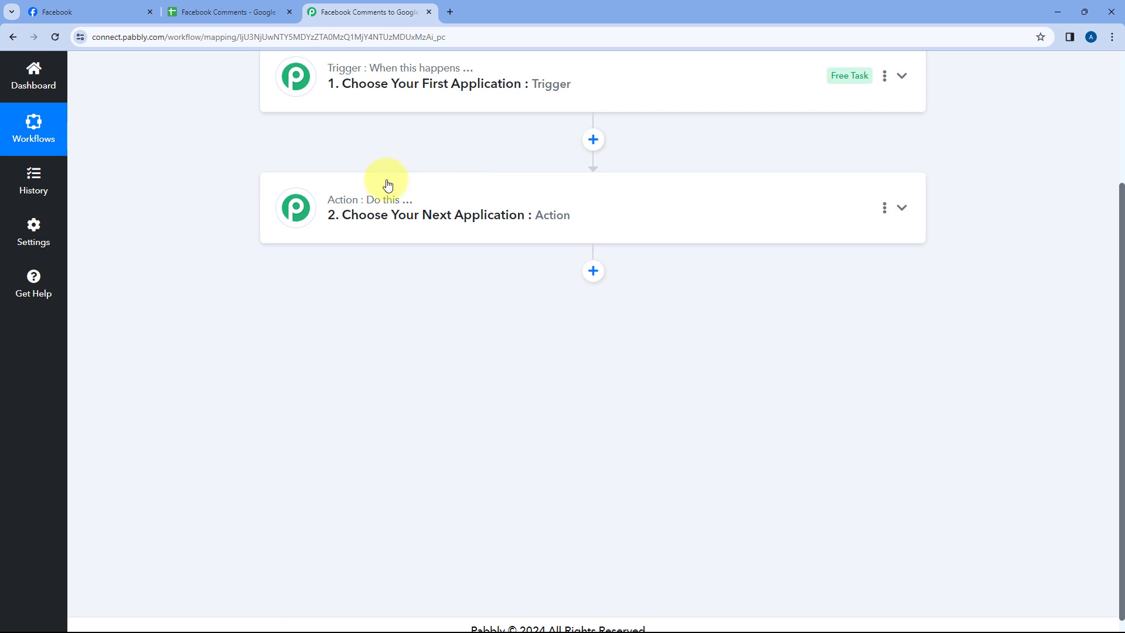
Set the workflow's trigger application to Facebook Pages with New Comment as the trigger event
{"action": "scroll", "coordinate": [387, 185], "scroll_direction": "up", "scroll_amount": 2}
{"action": "left_click", "coordinate": [351, 176]}
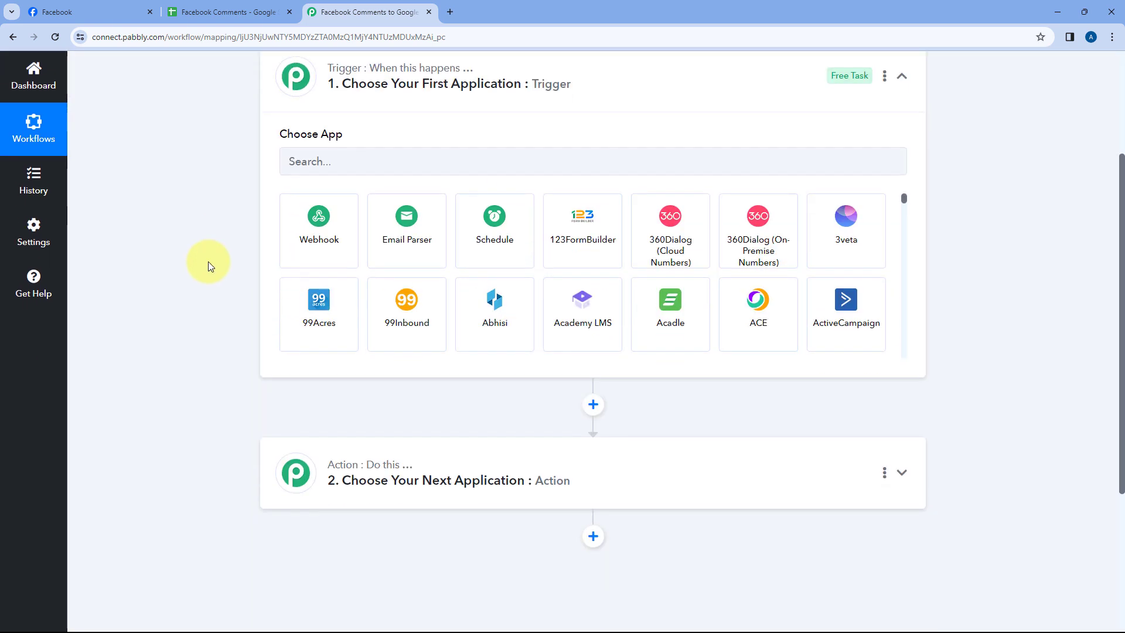
{"action": "left_click", "coordinate": [304, 163]}
{"action": "type", "text": "Facebook"}
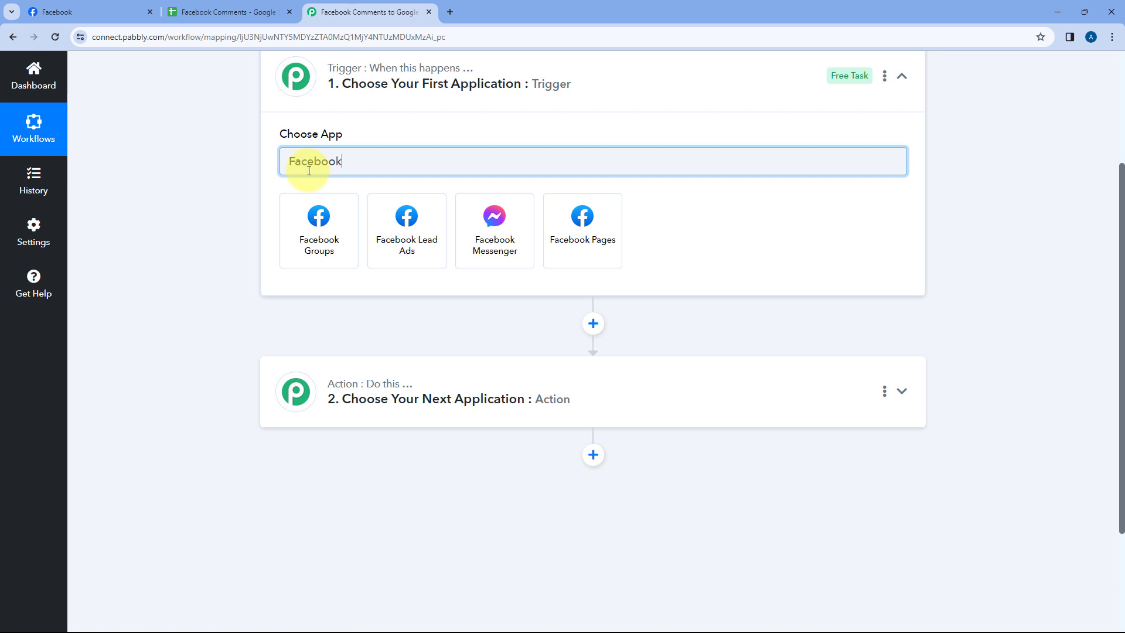
{"action": "left_click", "coordinate": [582, 228]}
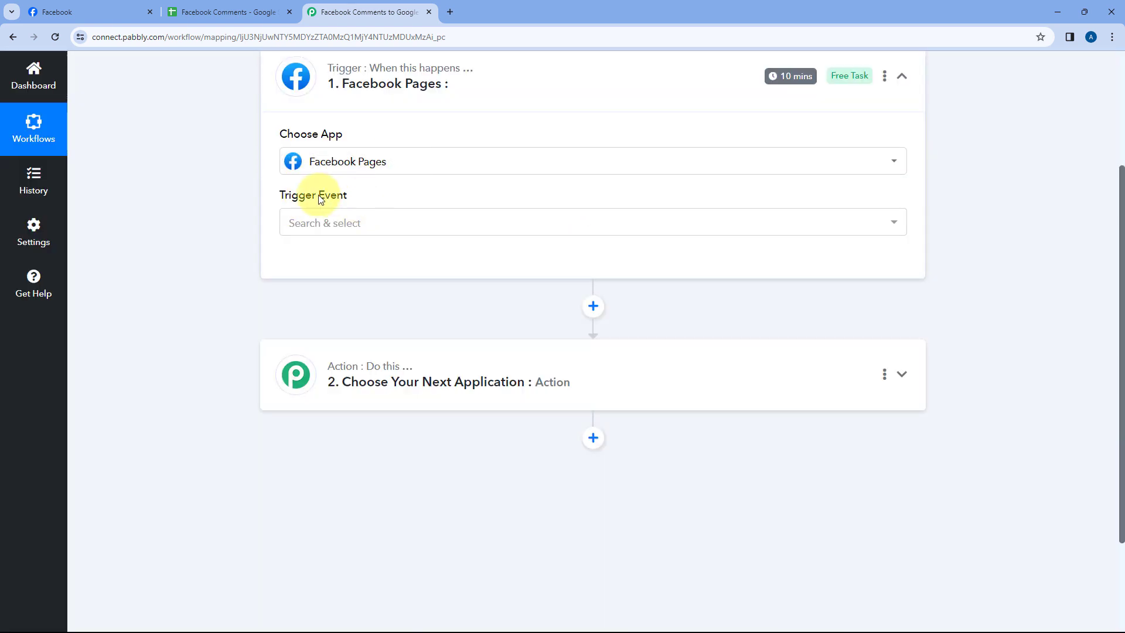
{"action": "left_click", "coordinate": [392, 223]}
{"action": "scroll", "coordinate": [271, 254], "scroll_direction": "down", "scroll_amount": 1}
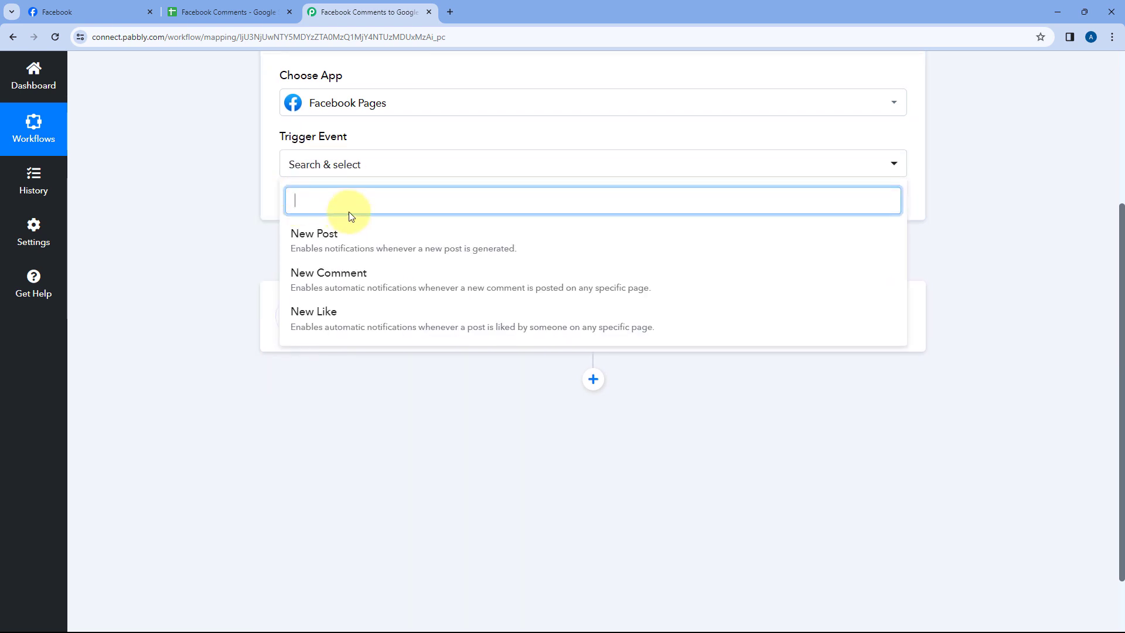
{"action": "left_click", "coordinate": [340, 282]}
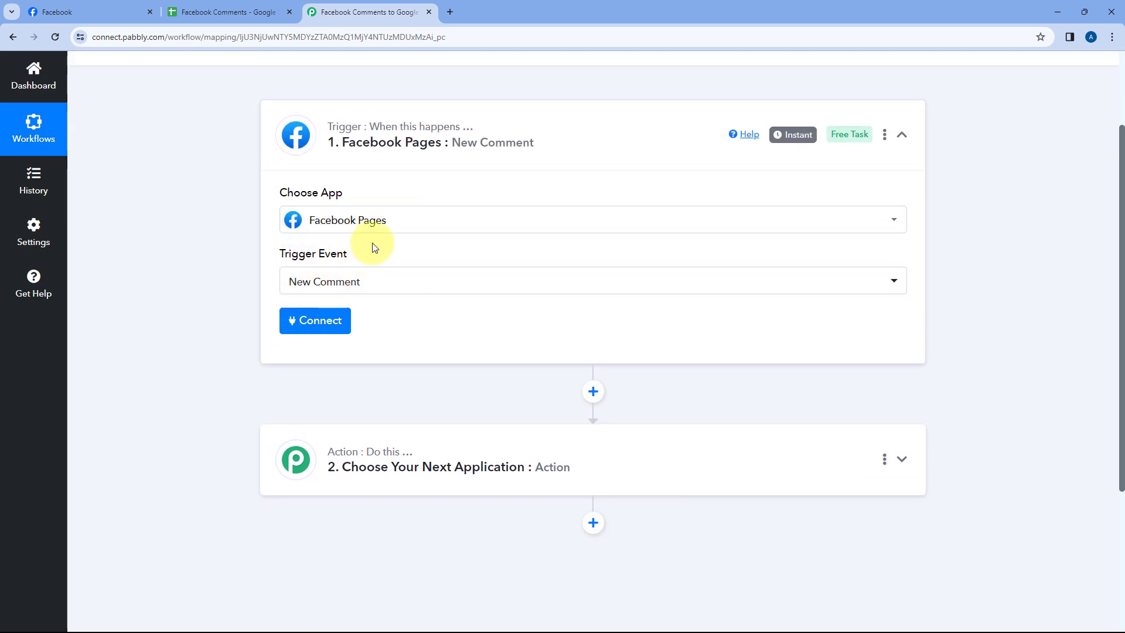
Add a new Facebook Pages connection for the trigger and authorize it by continuing with the previously linked Facebook account
{"action": "left_click", "coordinate": [338, 321]}
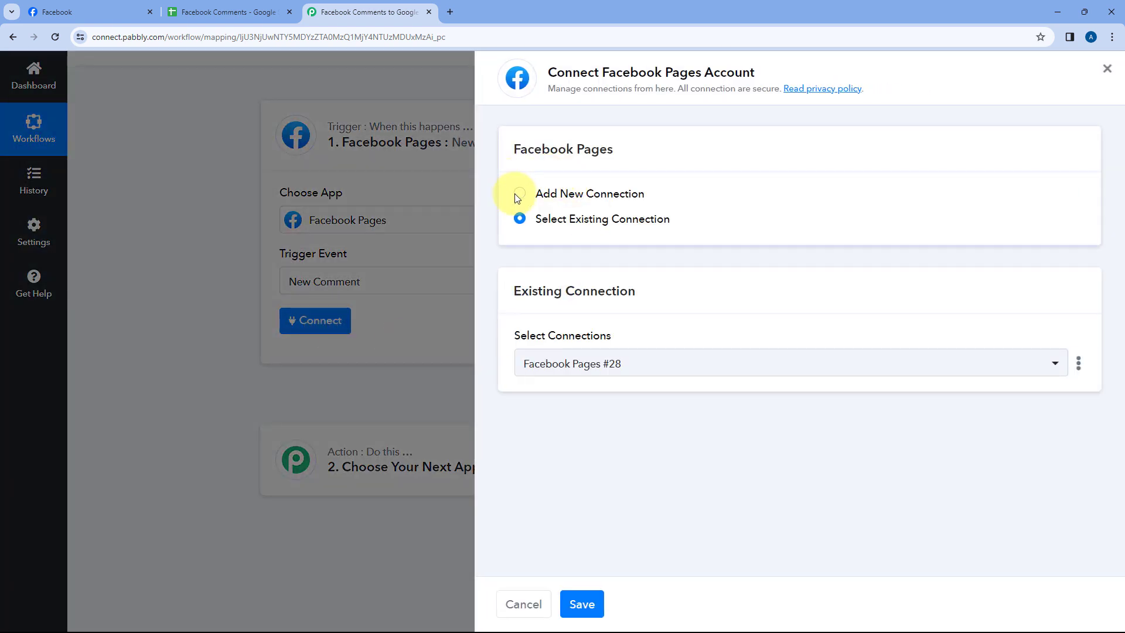
{"action": "left_click", "coordinate": [520, 193]}
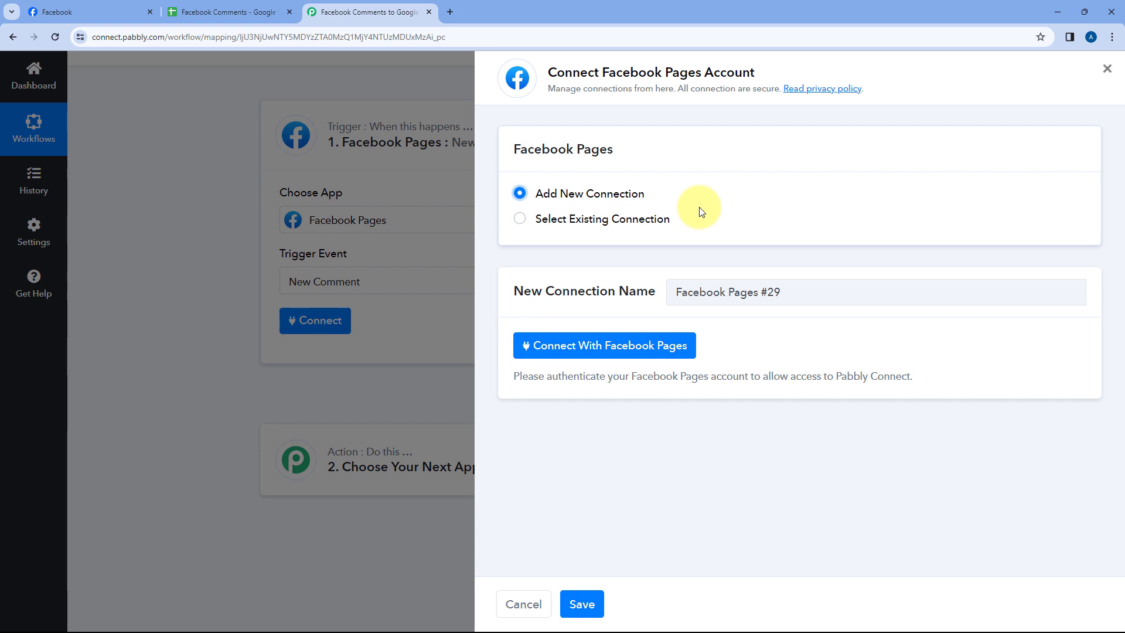
{"action": "left_click", "coordinate": [603, 350]}
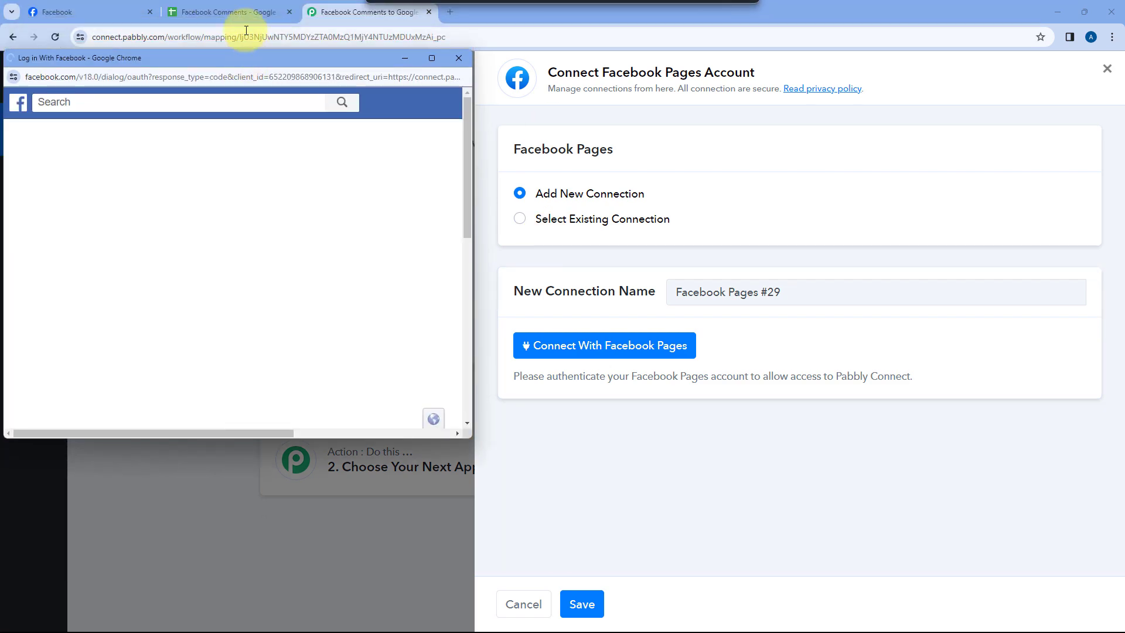
{"action": "left_click", "coordinate": [136, 10]}
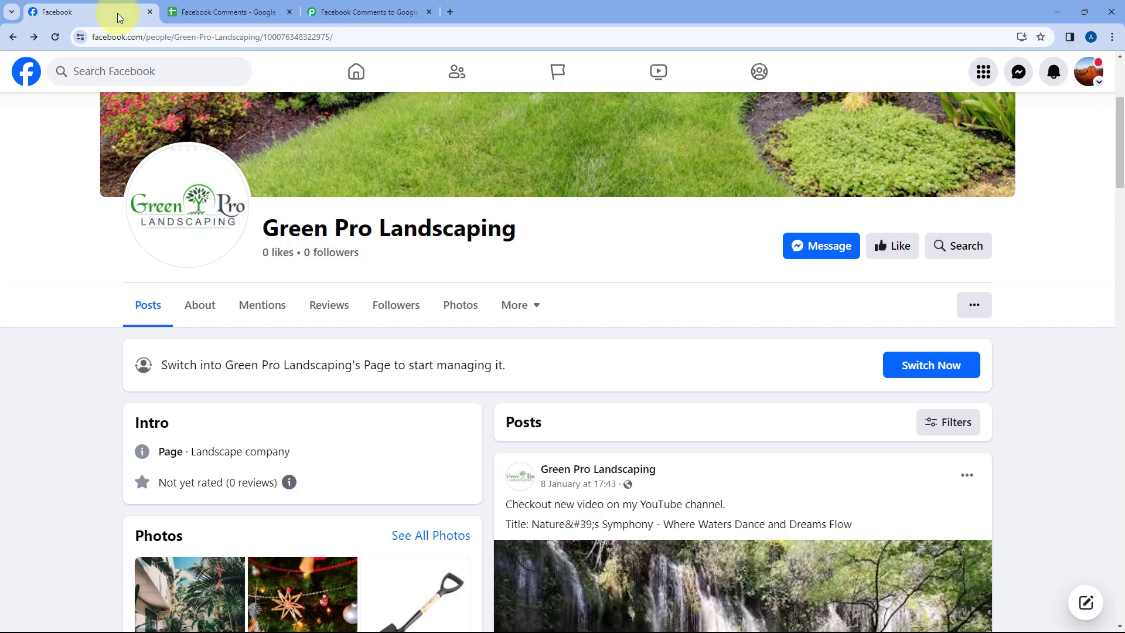
{"action": "left_click", "coordinate": [364, 10]}
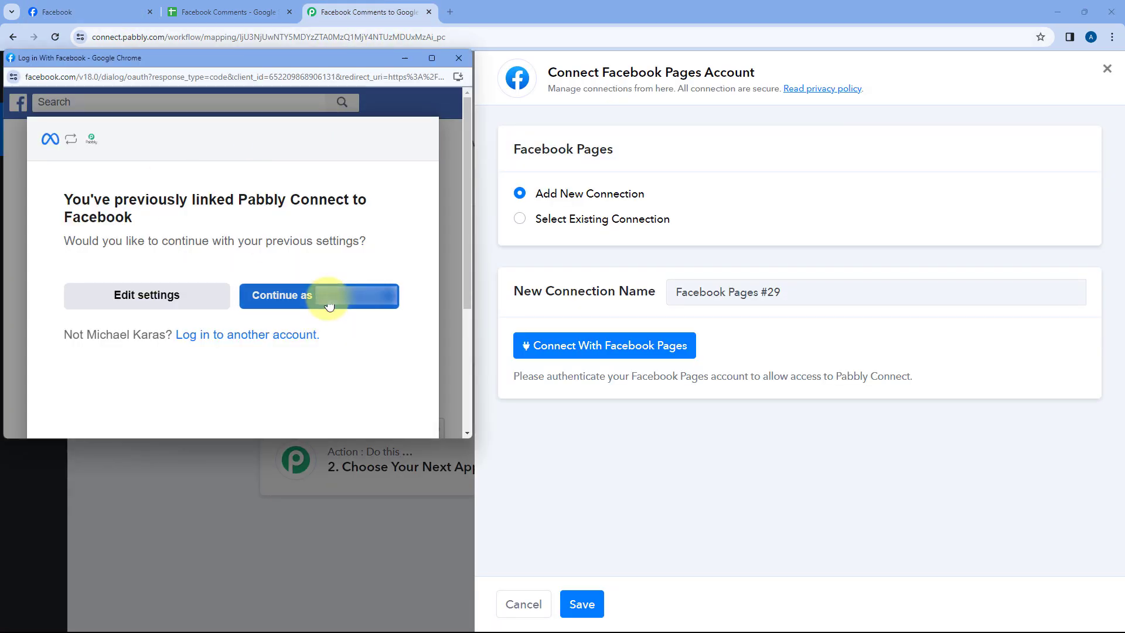
{"action": "left_click", "coordinate": [305, 294]}
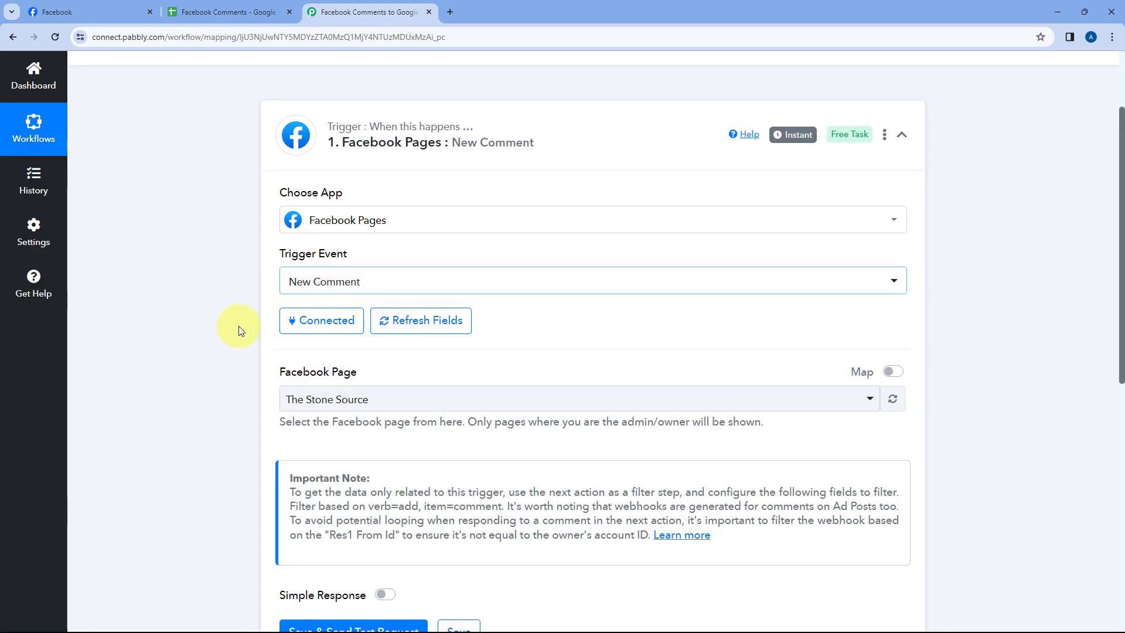
Select Green Pro Landscaping as the trigger's Facebook page, checking the page name on Facebook
{"action": "scroll", "coordinate": [374, 328], "scroll_direction": "down", "scroll_amount": 1}
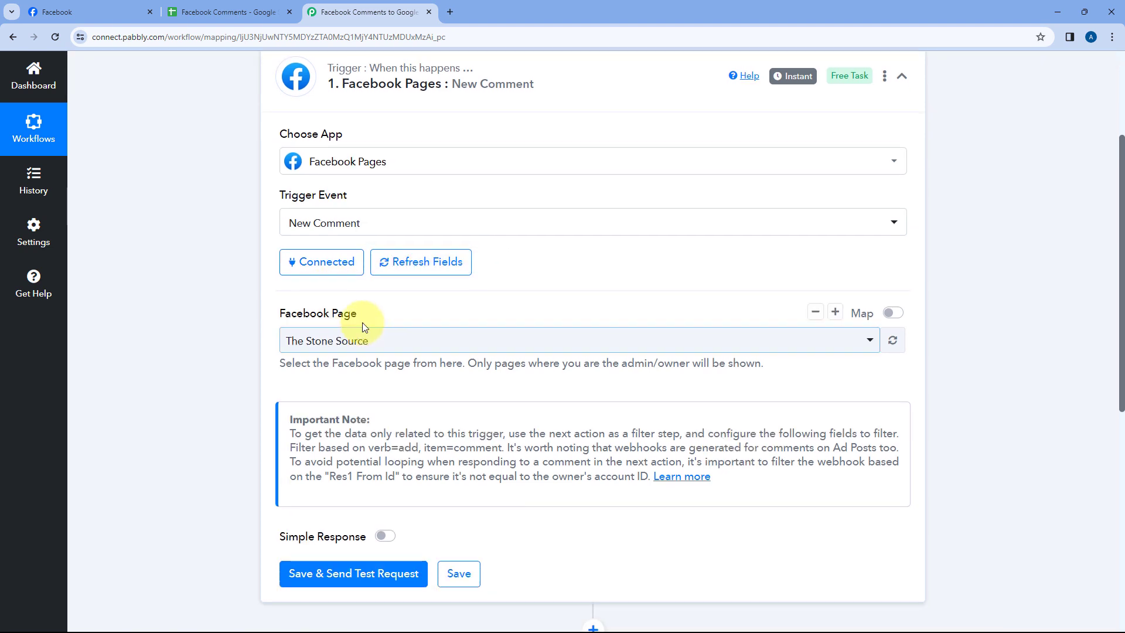
{"action": "scroll", "coordinate": [264, 263], "scroll_direction": "down", "scroll_amount": 2}
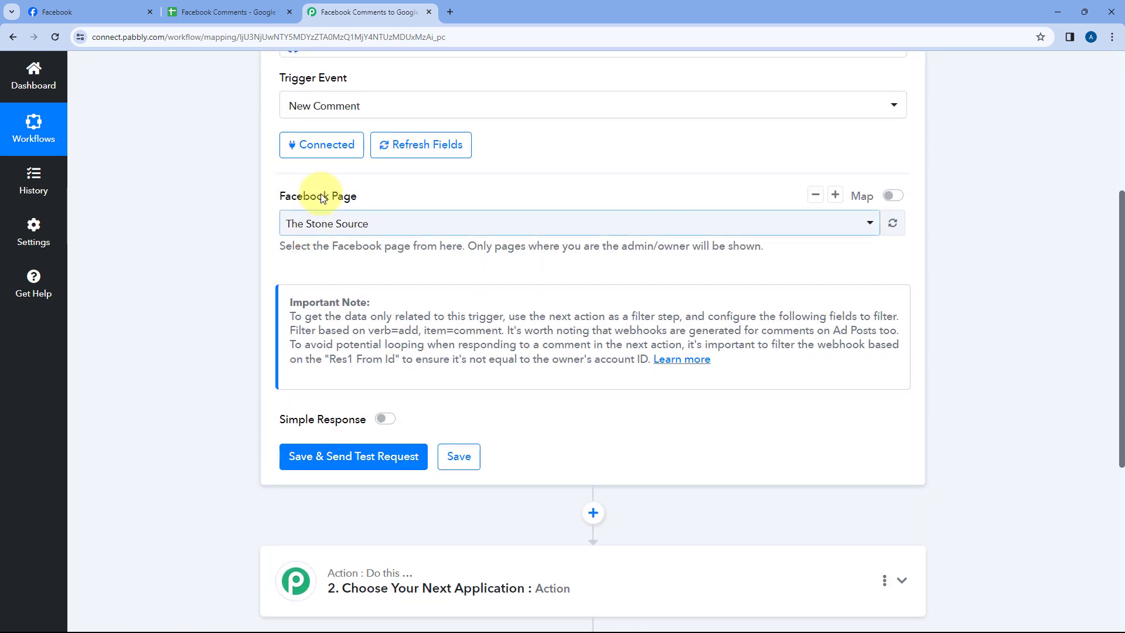
{"action": "left_click", "coordinate": [432, 221]}
{"action": "scroll", "coordinate": [226, 262], "scroll_direction": "down", "scroll_amount": 1}
{"action": "scroll", "coordinate": [418, 241], "scroll_direction": "down", "scroll_amount": 8}
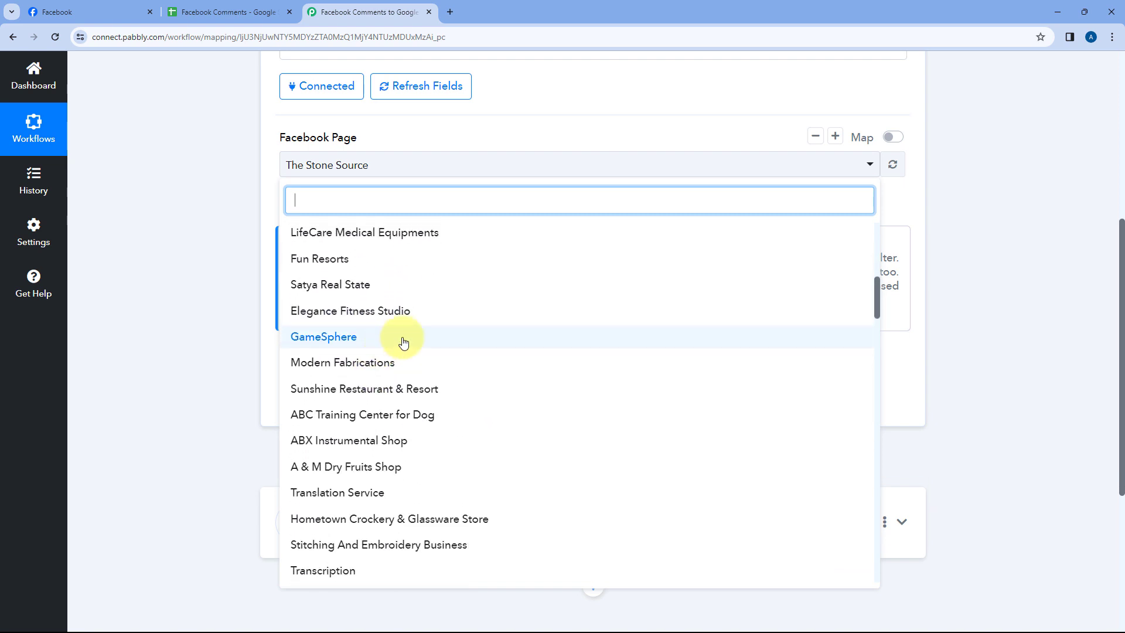
{"action": "scroll", "coordinate": [402, 340], "scroll_direction": "down", "scroll_amount": 5}
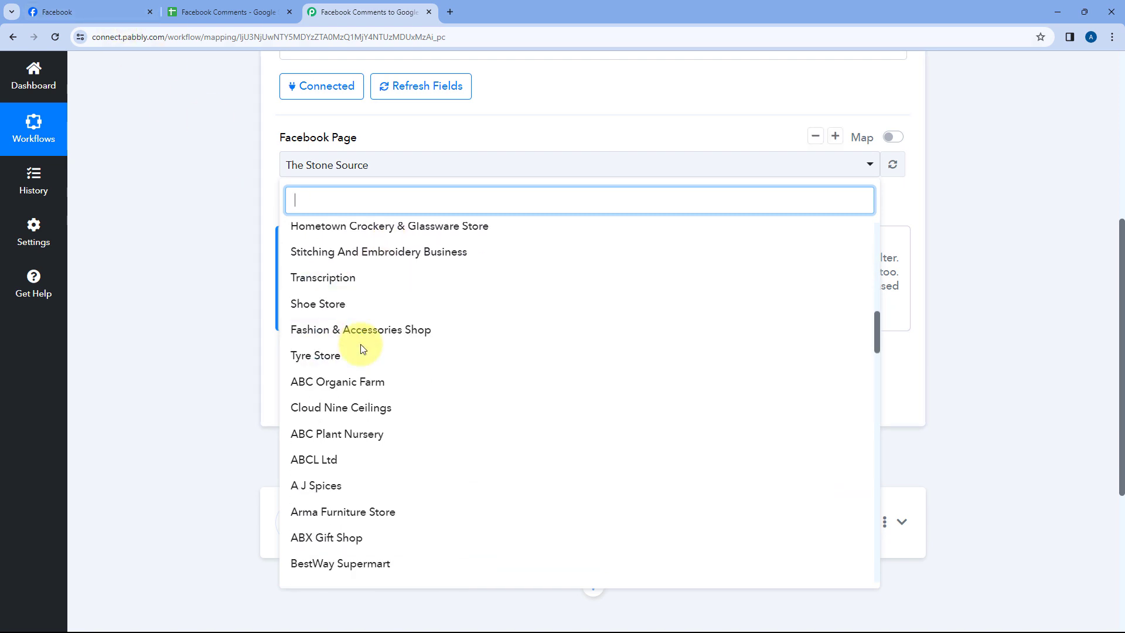
{"action": "scroll", "coordinate": [407, 315], "scroll_direction": "up", "scroll_amount": 12}
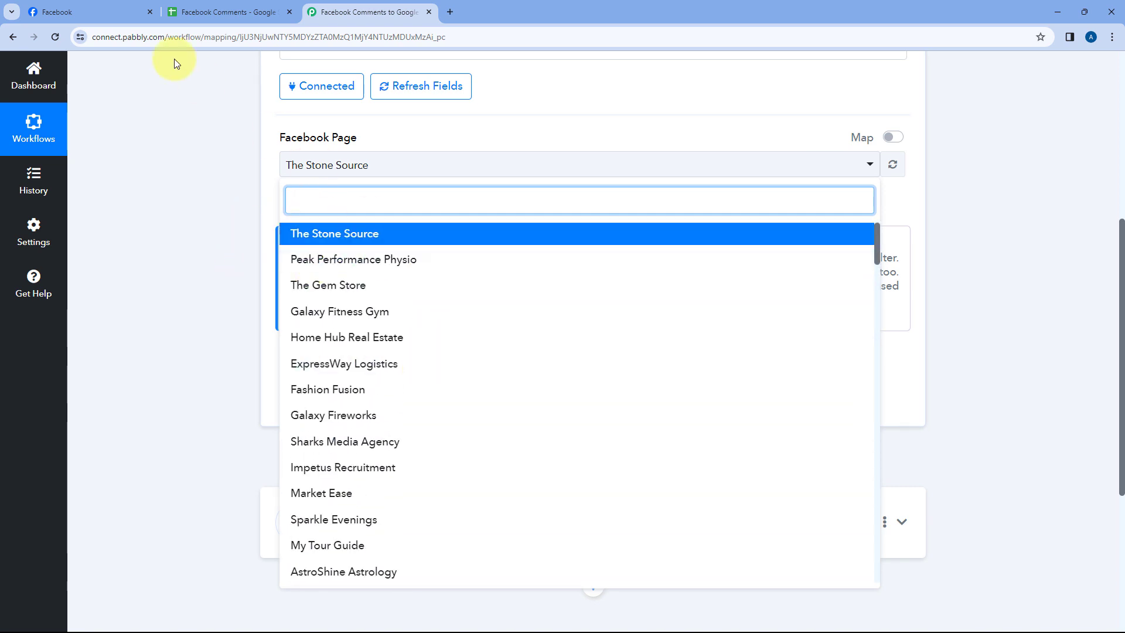
{"action": "left_click", "coordinate": [108, 11]}
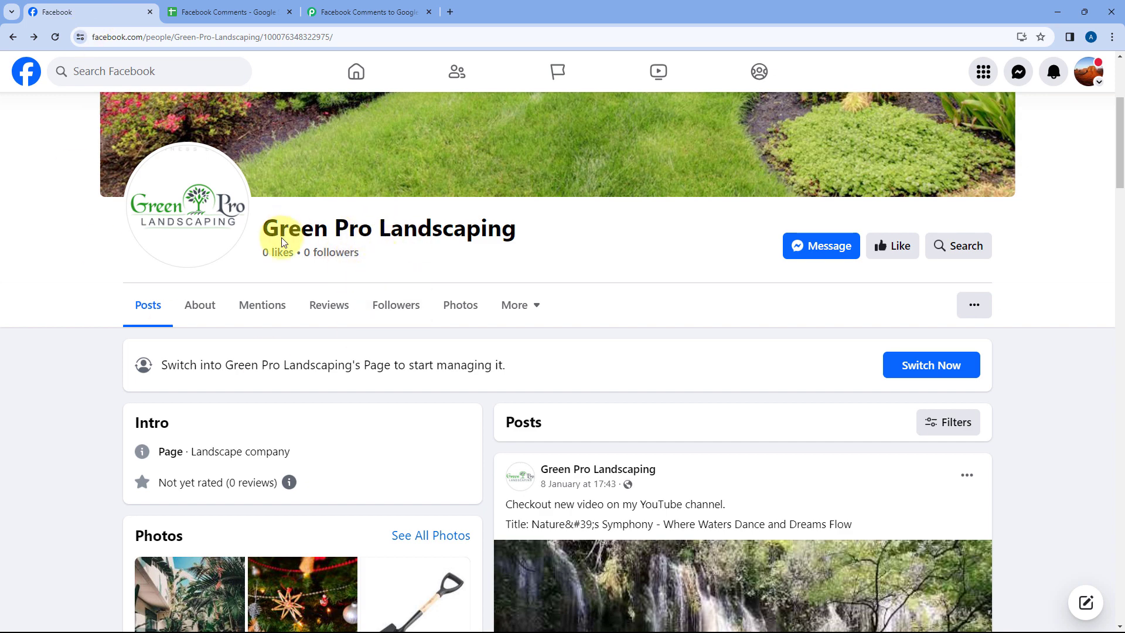
{"action": "left_click", "coordinate": [363, 12]}
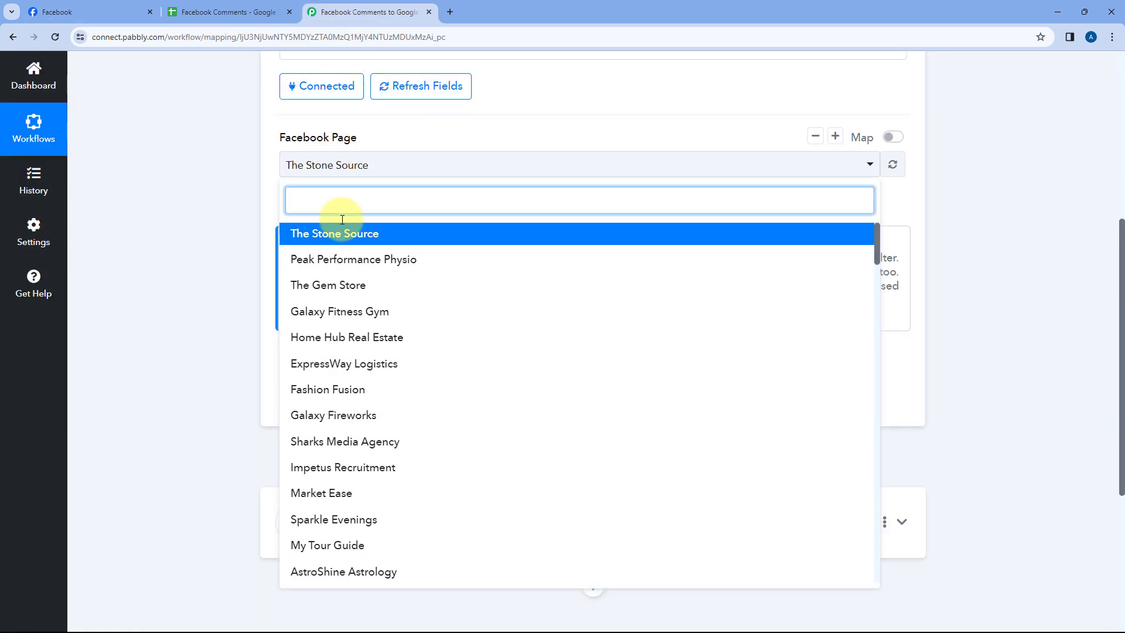
{"action": "type", "text": "Grr"}
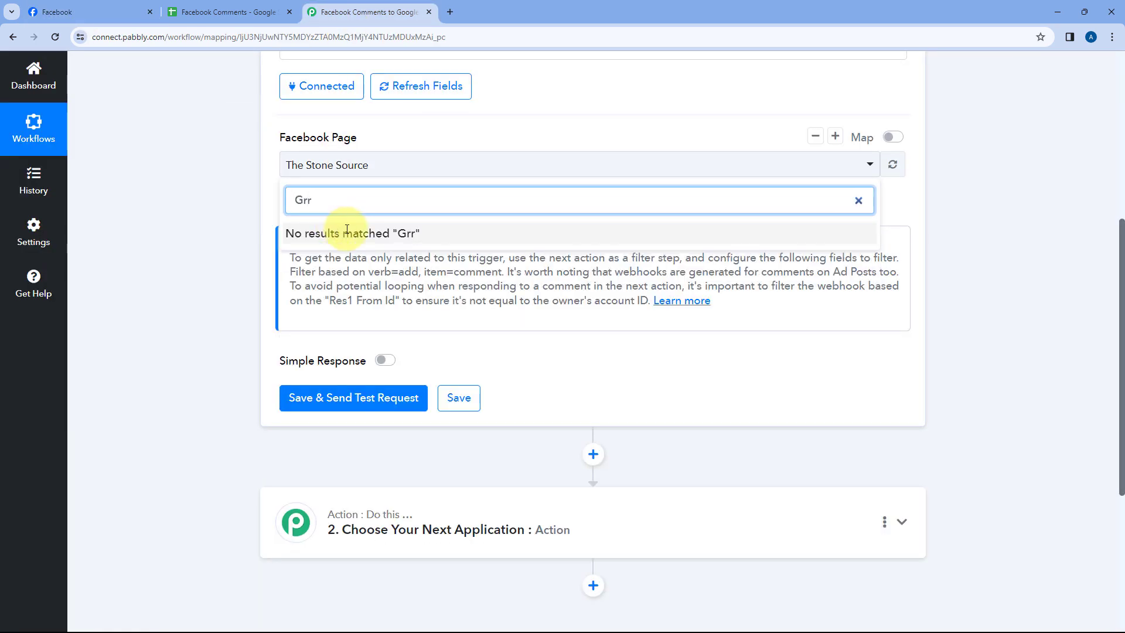
{"action": "key", "text": "BackSpace"}
{"action": "left_click", "coordinate": [346, 258]}
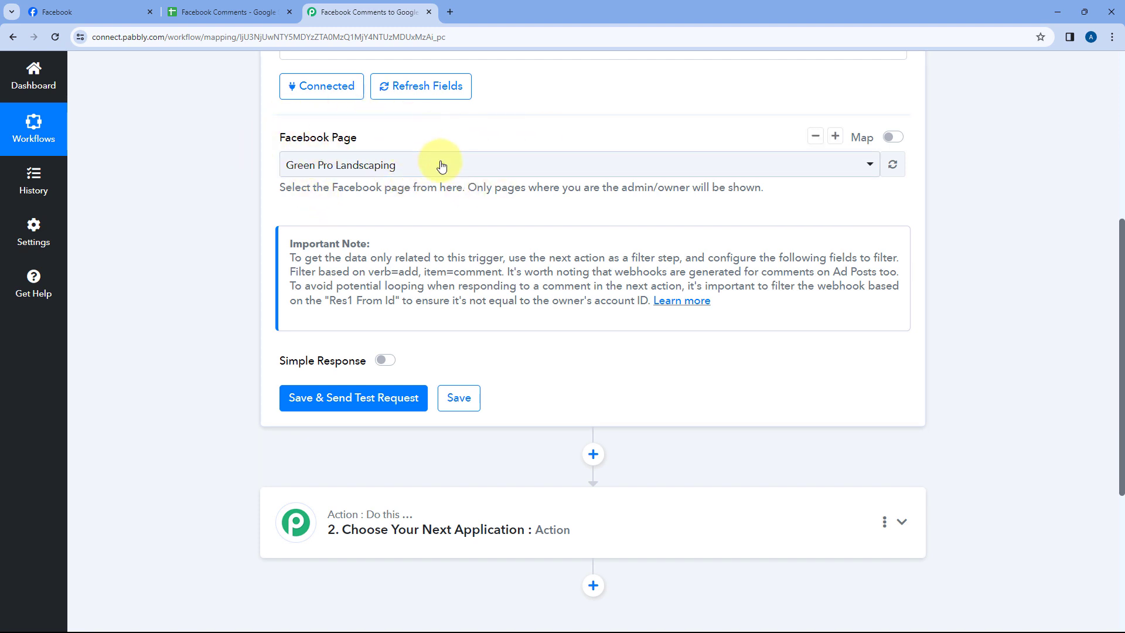
Review the trigger's filter note and the Facebook Comments spreadsheet, and save the trigger with a test request
{"action": "scroll", "coordinate": [398, 167], "scroll_direction": "down", "scroll_amount": 1}
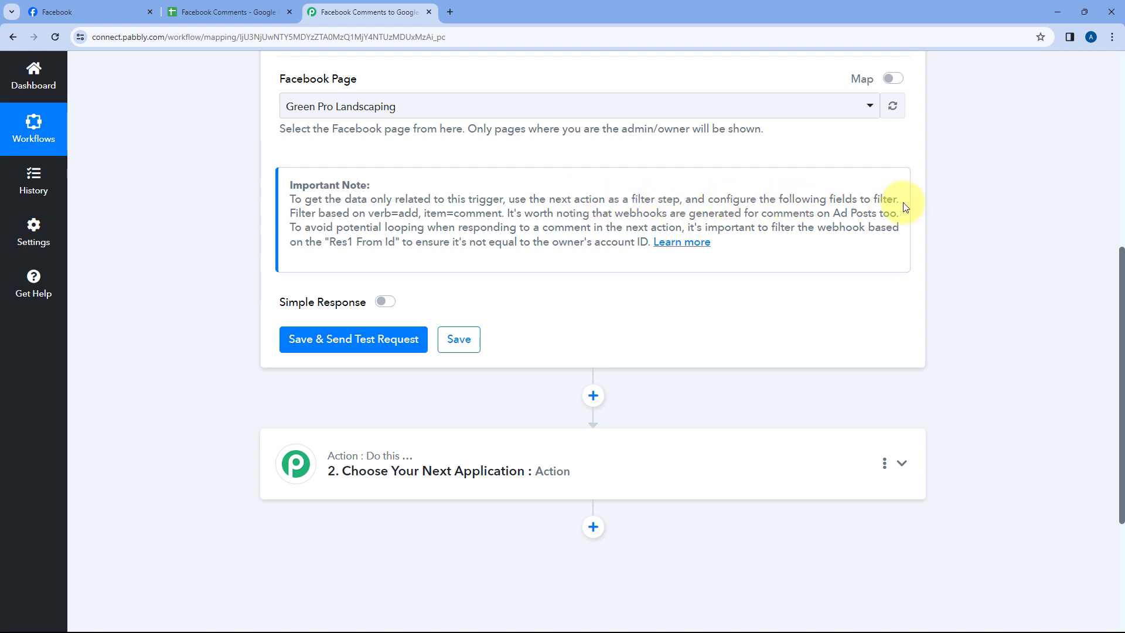
{"action": "scroll", "coordinate": [316, 190], "scroll_direction": "up", "scroll_amount": 3}
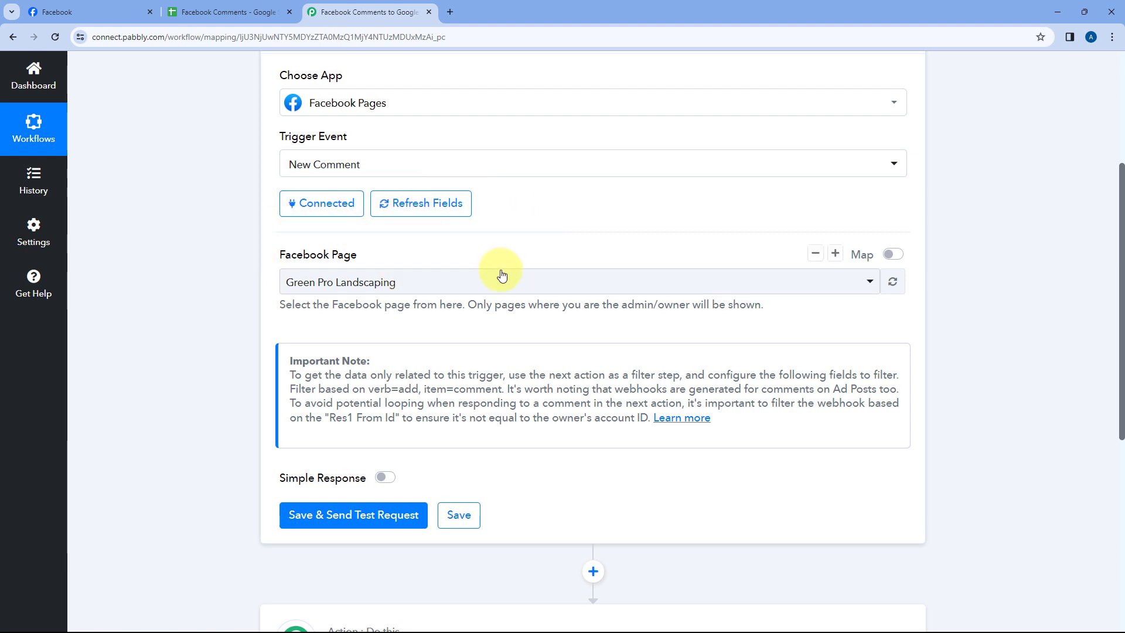
{"action": "left_click", "coordinate": [228, 12]}
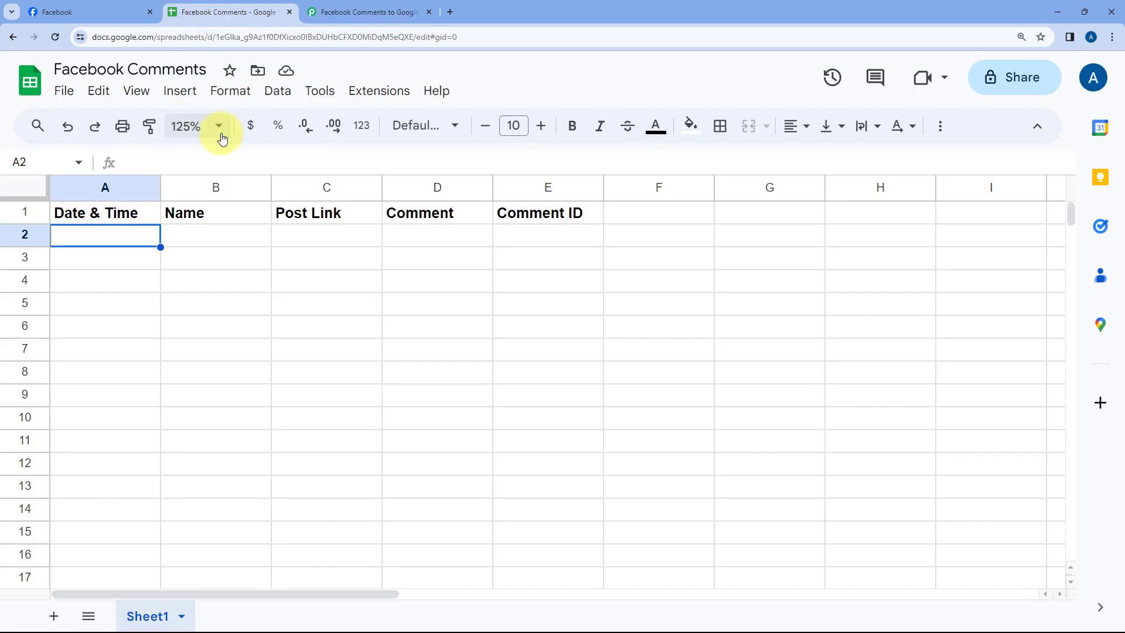
{"action": "left_click", "coordinate": [363, 12]}
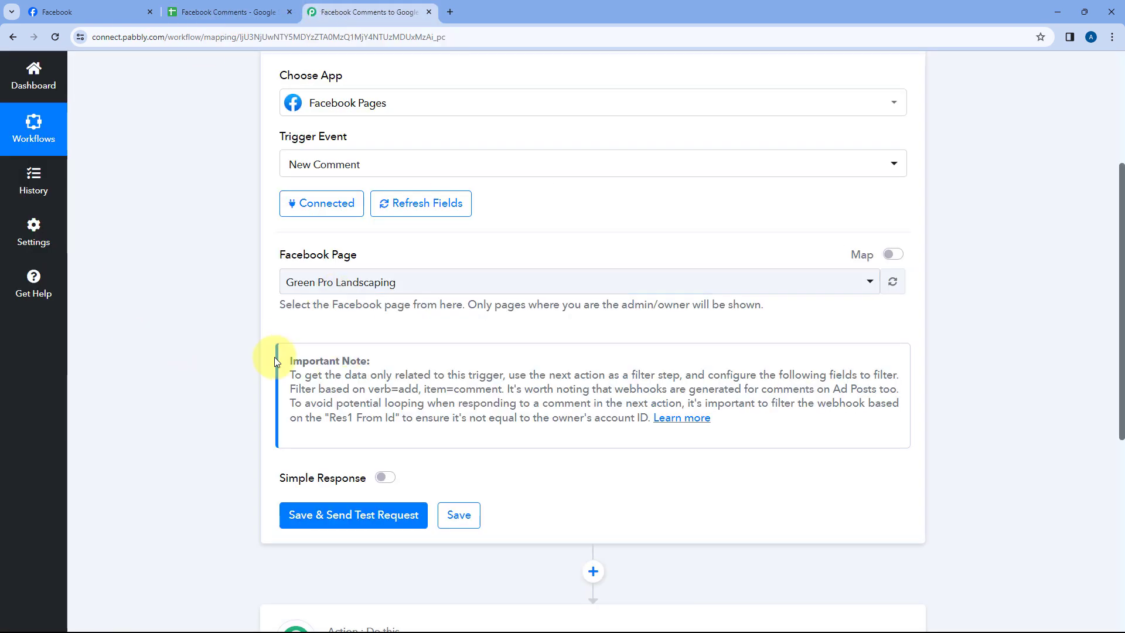
{"action": "scroll", "coordinate": [465, 346], "scroll_direction": "down", "scroll_amount": 2}
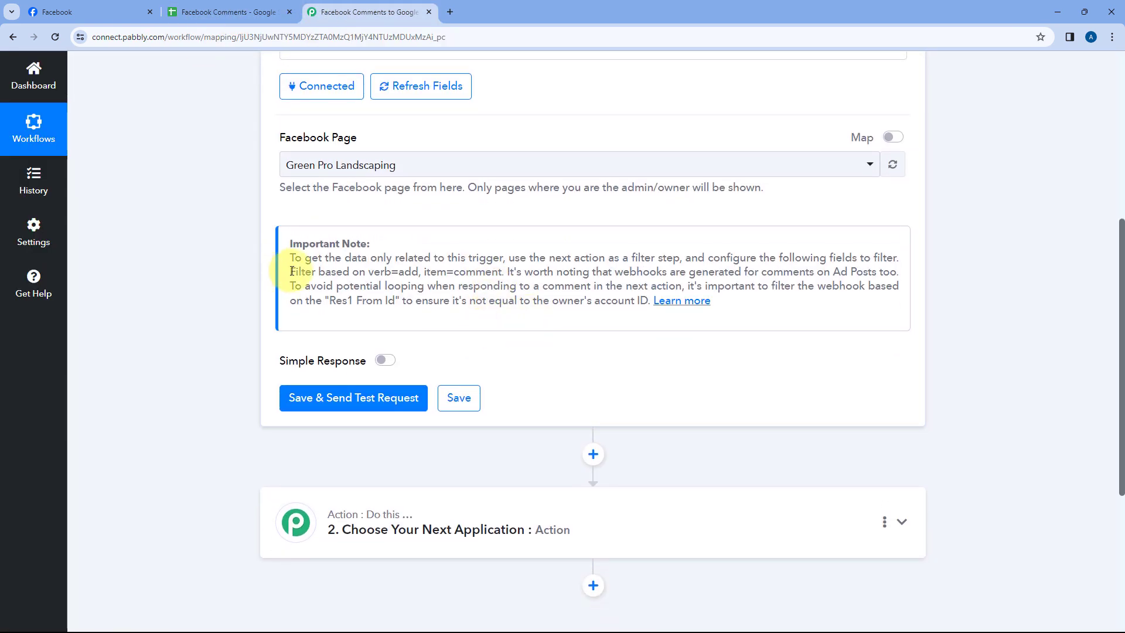
{"action": "left_click_drag", "start_coordinate": [292, 271], "coordinate": [747, 304]}
{"action": "left_click", "coordinate": [747, 314]}
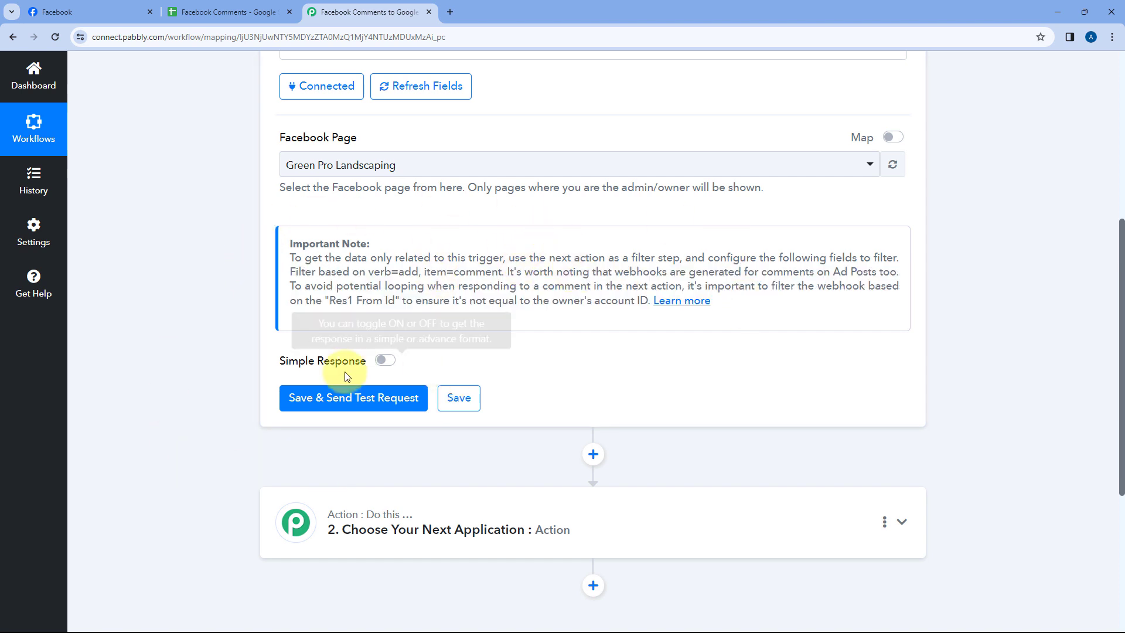
{"action": "left_click", "coordinate": [338, 402]}
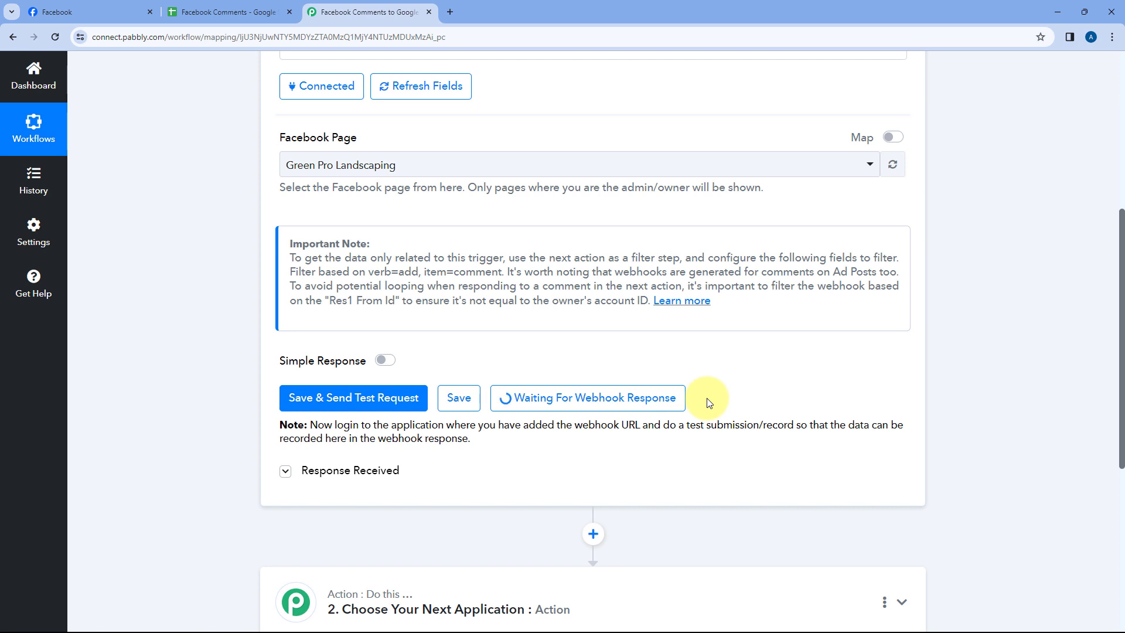
Switch to the Green Pro Landscaping page in the incognito Facebook window and check which profile is signed in
{"action": "scroll", "coordinate": [707, 401], "scroll_direction": "up", "scroll_amount": 3}
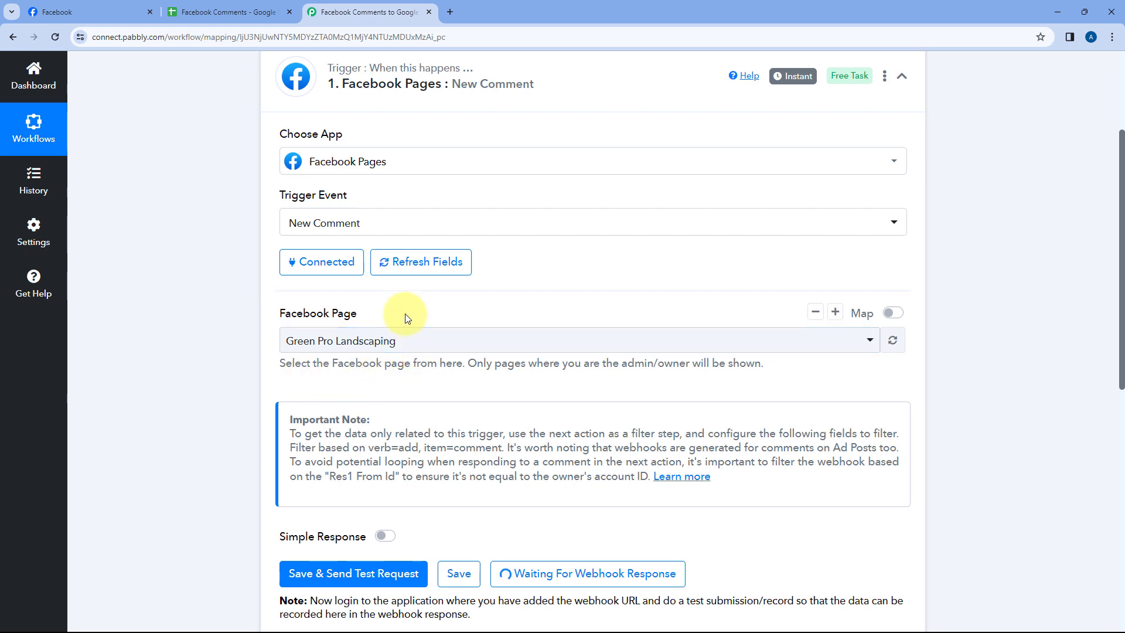
{"action": "left_click", "coordinate": [120, 11]}
{"action": "scroll", "coordinate": [408, 213], "scroll_direction": "down", "scroll_amount": 2}
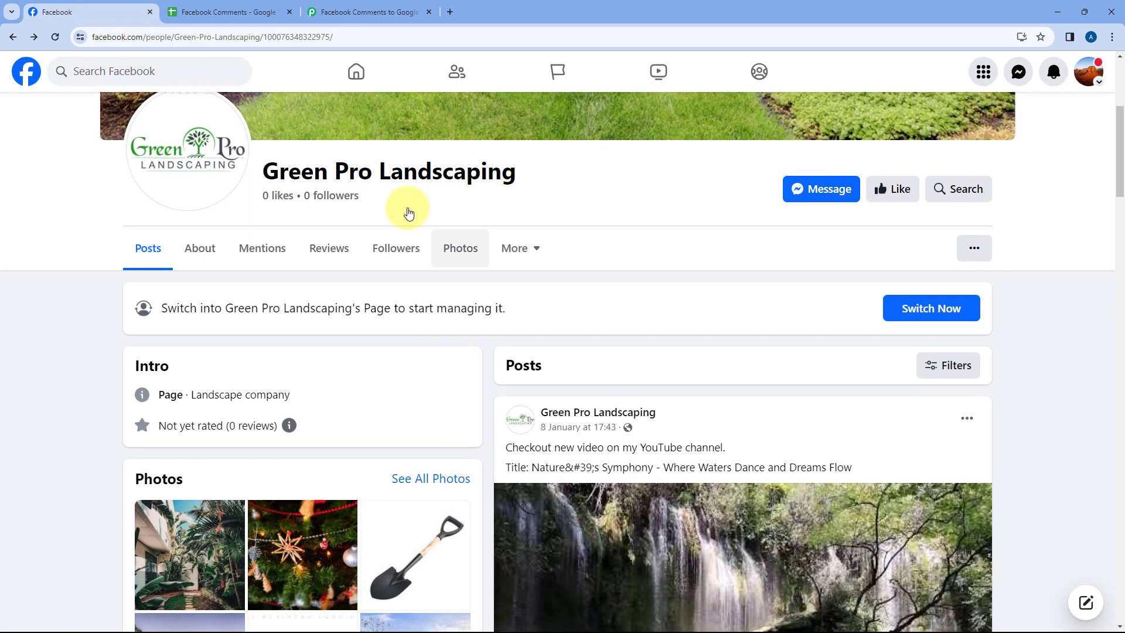
{"action": "scroll", "coordinate": [409, 212], "scroll_direction": "down", "scroll_amount": 1}
{"action": "key", "text": "alt+Tab"}
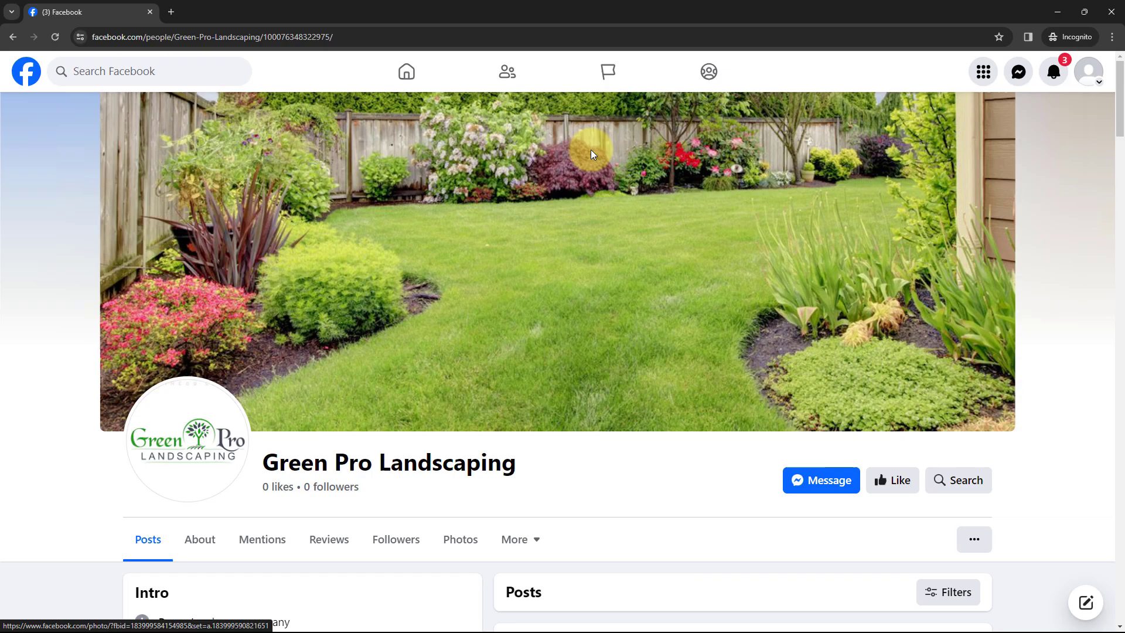
{"action": "left_click", "coordinate": [1088, 71]}
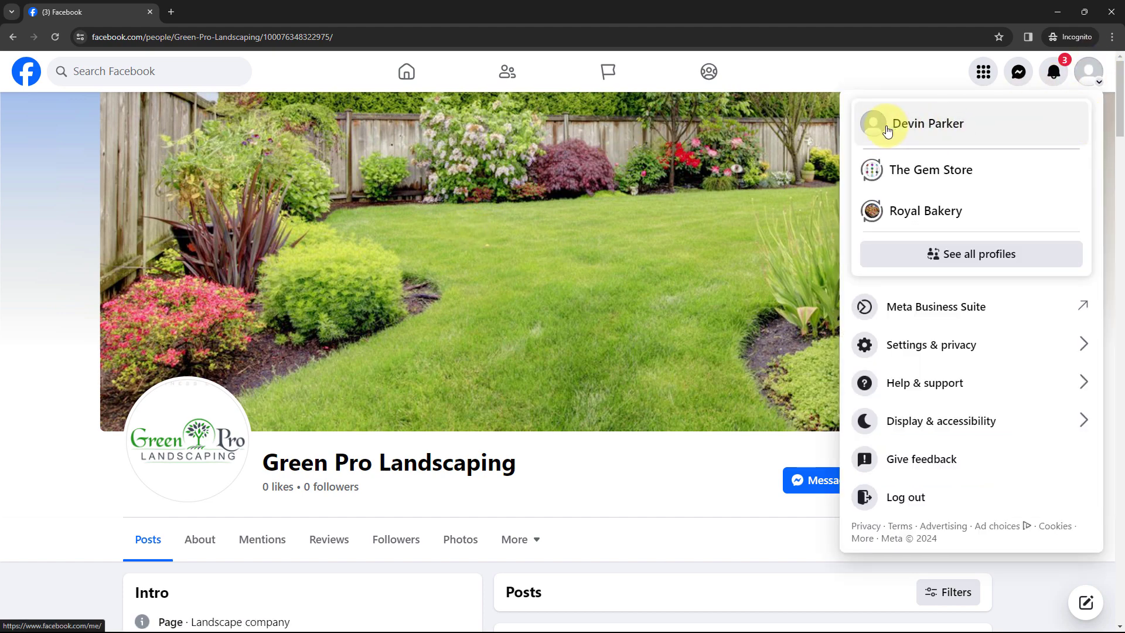
{"action": "left_click", "coordinate": [851, 68]}
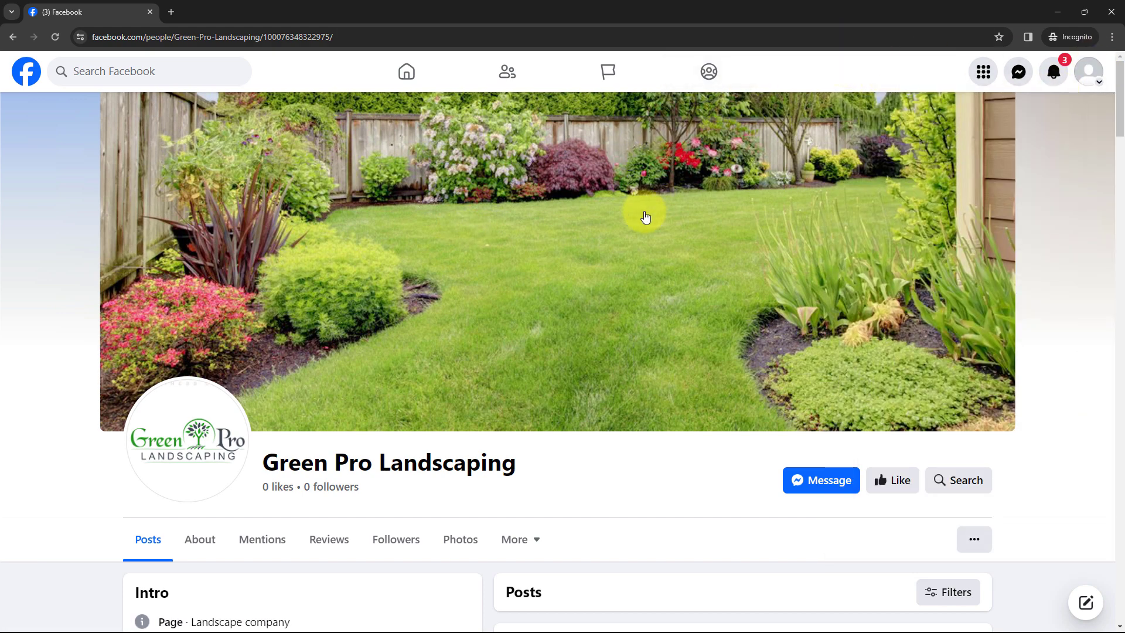
Post the comment "Great Video!" on the page's "Nature's Symphony - Where Waters Dance and Dreams Flow" post from 8 January
{"action": "scroll", "coordinate": [650, 220], "scroll_direction": "down", "scroll_amount": 6}
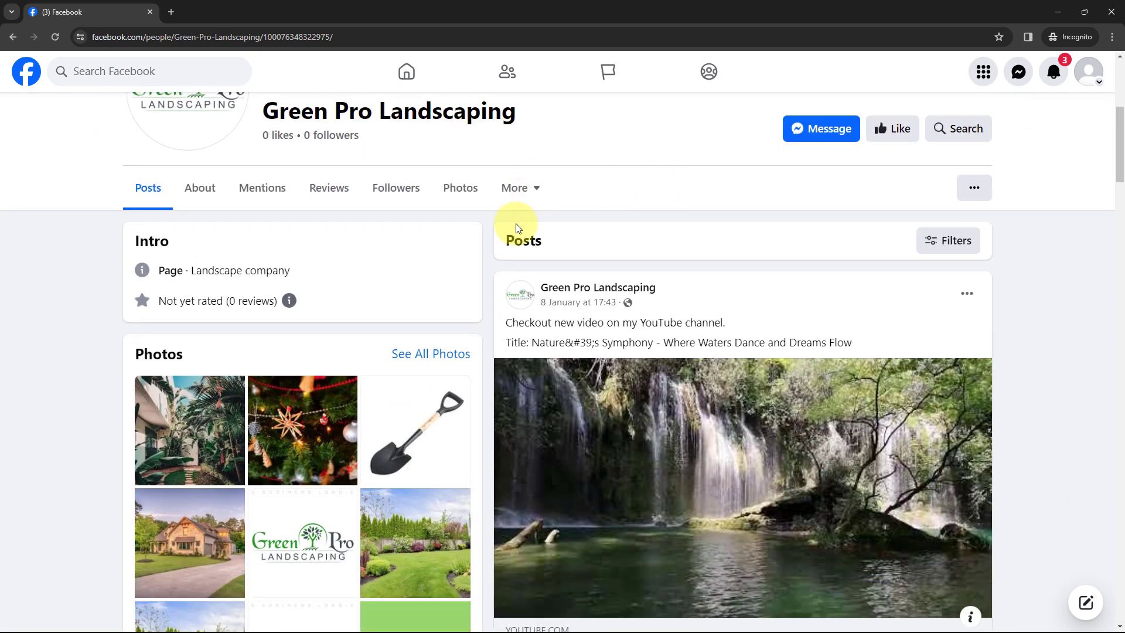
{"action": "scroll", "coordinate": [555, 142], "scroll_direction": "down", "scroll_amount": 5}
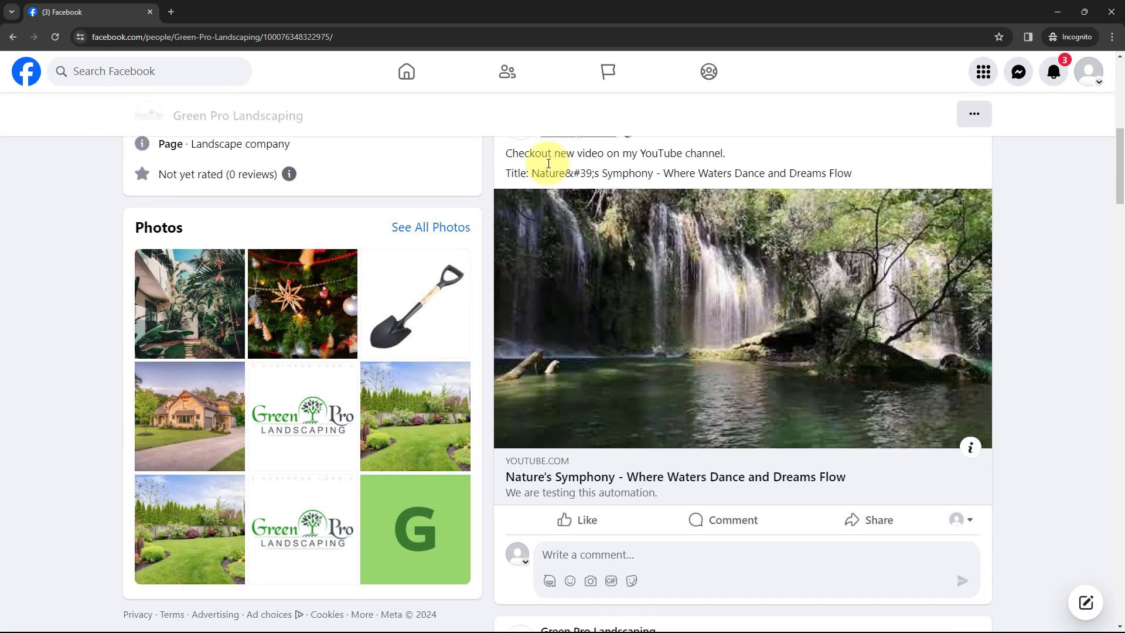
{"action": "scroll", "coordinate": [662, 263], "scroll_direction": "down", "scroll_amount": 1}
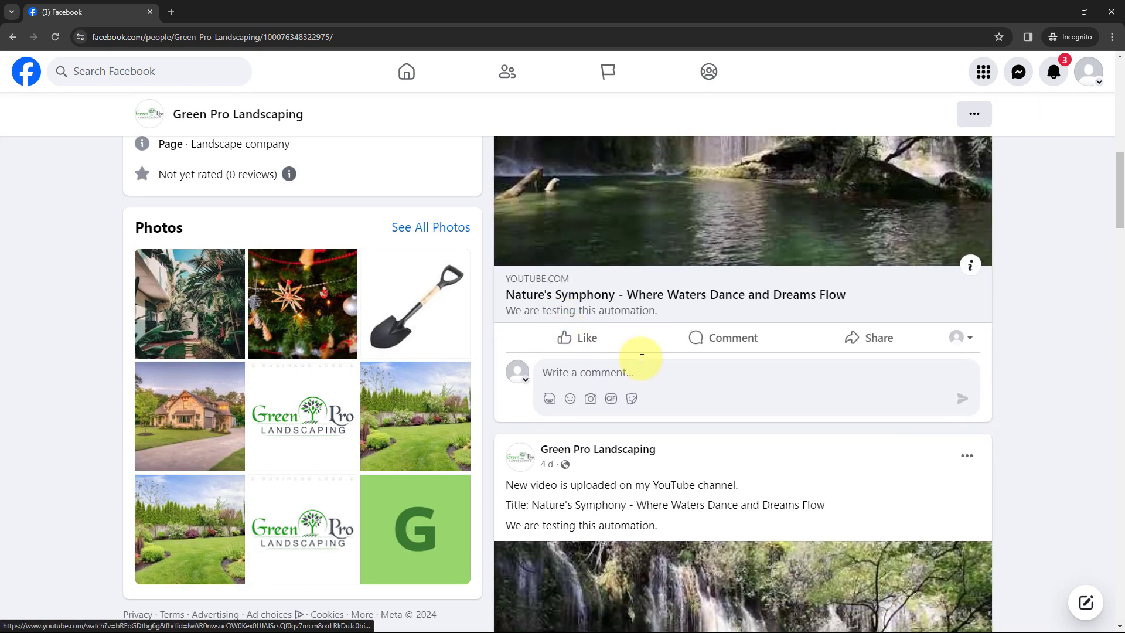
{"action": "left_click", "coordinate": [624, 369]}
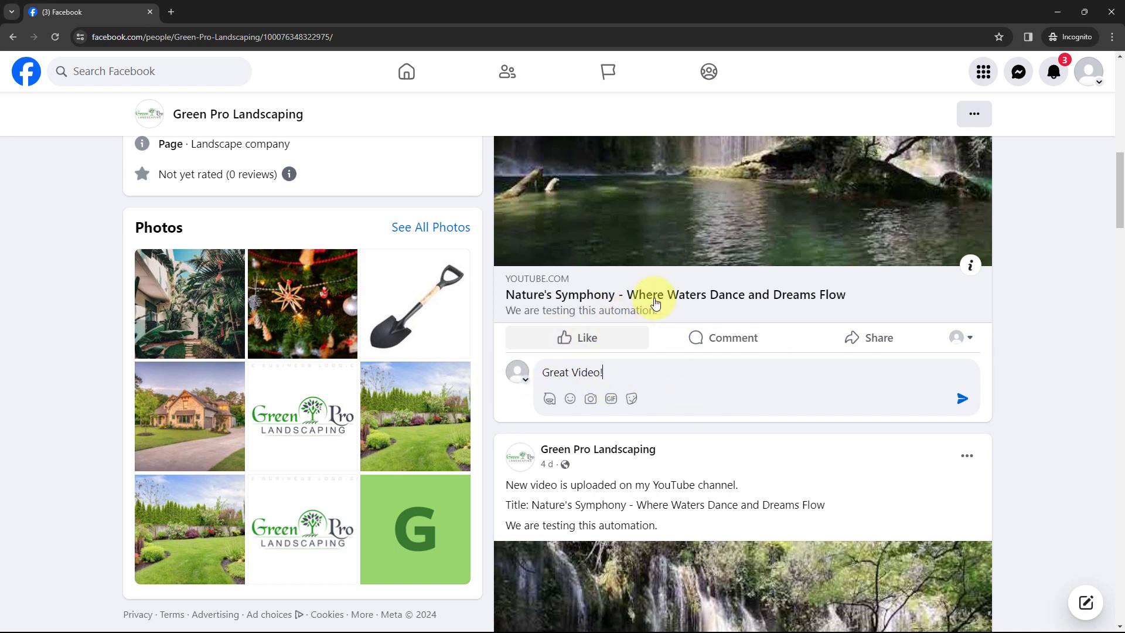
{"action": "left_click", "coordinate": [962, 403]}
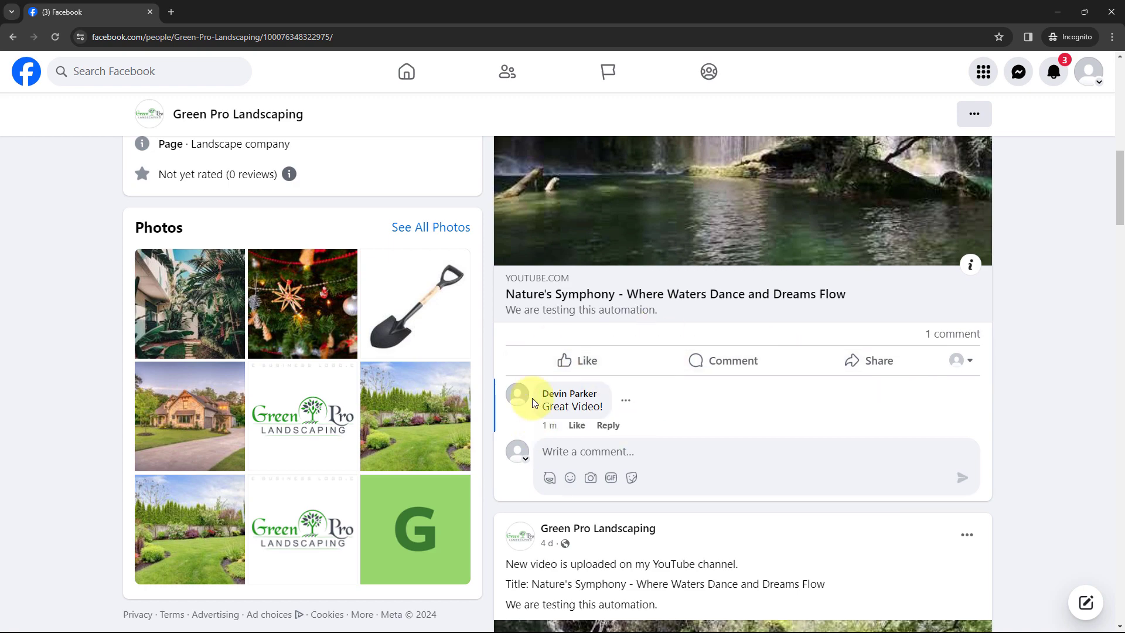
Reload the Green Pro Landscaping page in the main browser window and check the comments under its 8 January video post
{"action": "scroll", "coordinate": [613, 350], "scroll_direction": "up", "scroll_amount": 5}
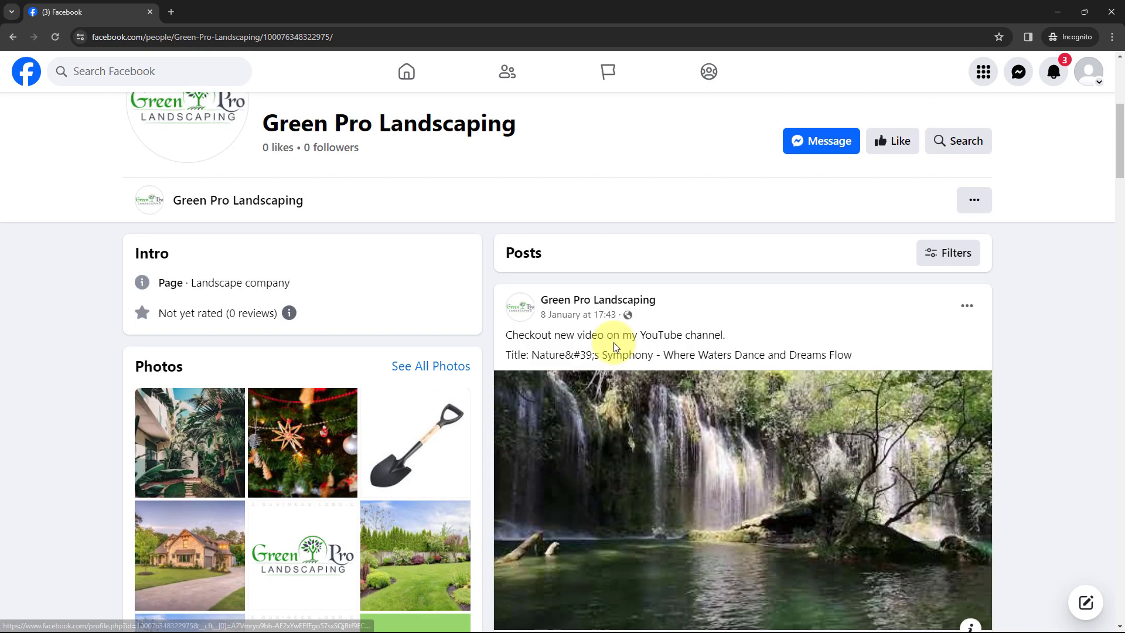
{"action": "scroll", "coordinate": [613, 346], "scroll_direction": "up", "scroll_amount": 4}
{"action": "scroll", "coordinate": [655, 343], "scroll_direction": "down", "scroll_amount": 5}
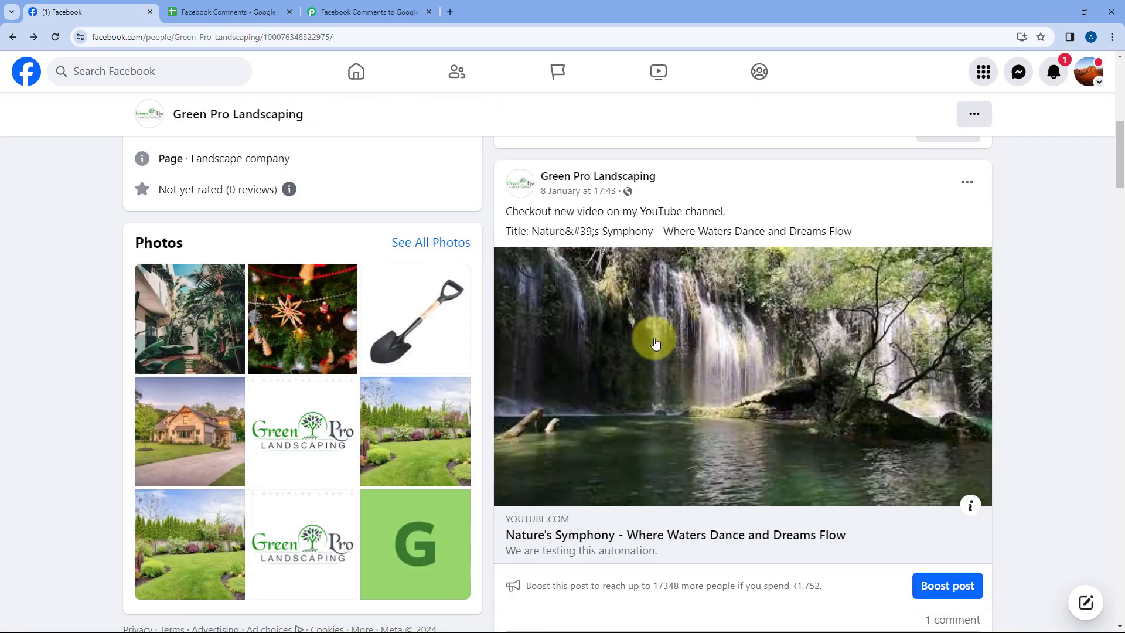
{"action": "scroll", "coordinate": [654, 344], "scroll_direction": "up", "scroll_amount": 3}
{"action": "left_click", "coordinate": [55, 36]}
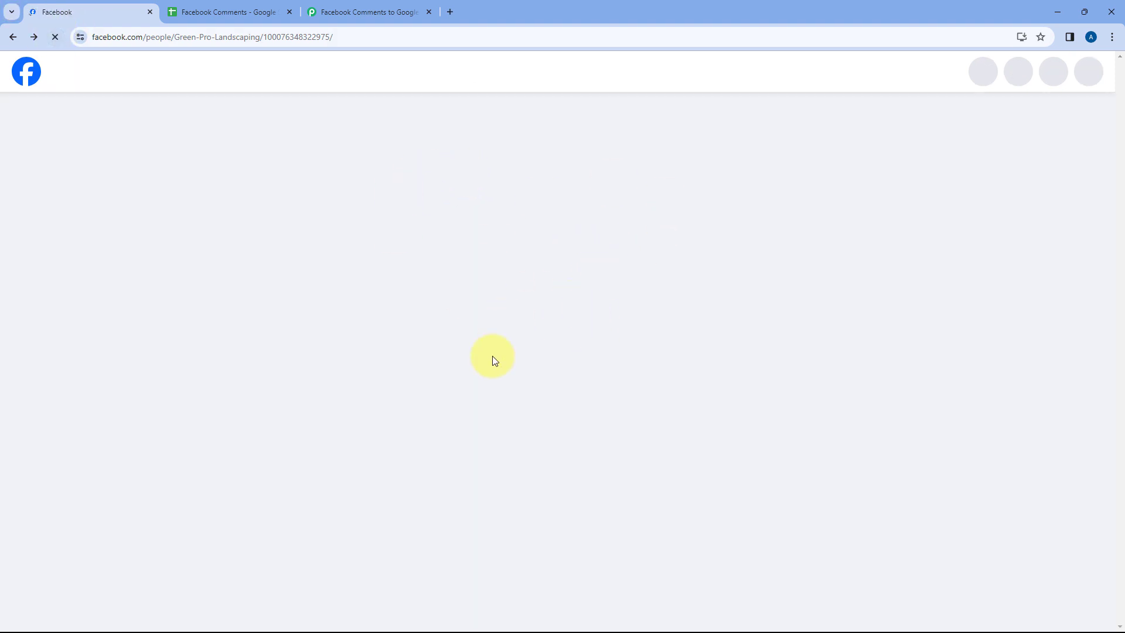
{"action": "scroll", "coordinate": [610, 310], "scroll_direction": "down", "scroll_amount": 8}
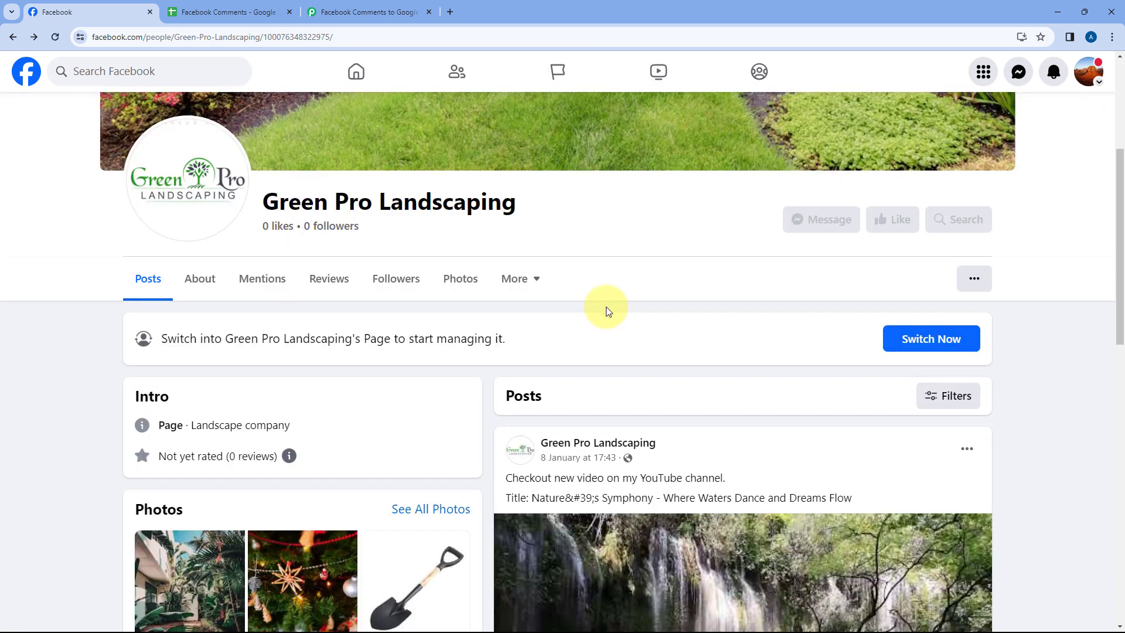
{"action": "scroll", "coordinate": [606, 312], "scroll_direction": "down", "scroll_amount": 5}
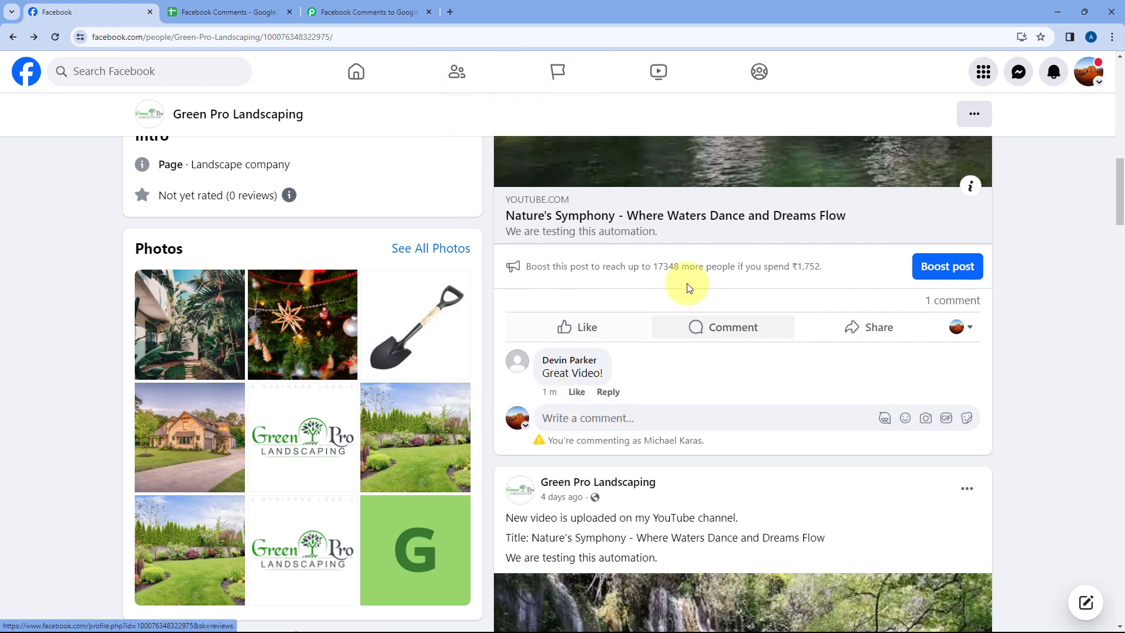
Switch to Pabbly Connect and examine the comment data captured in the Facebook Pages trigger's response
{"action": "left_click", "coordinate": [386, 13]}
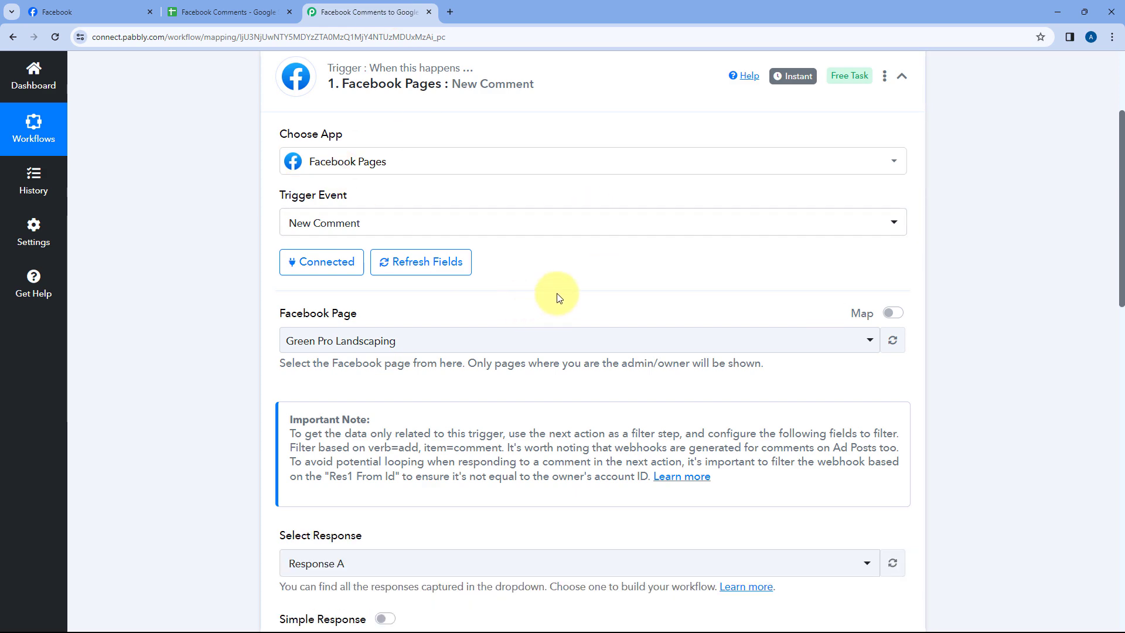
{"action": "scroll", "coordinate": [560, 266], "scroll_direction": "down", "scroll_amount": 7}
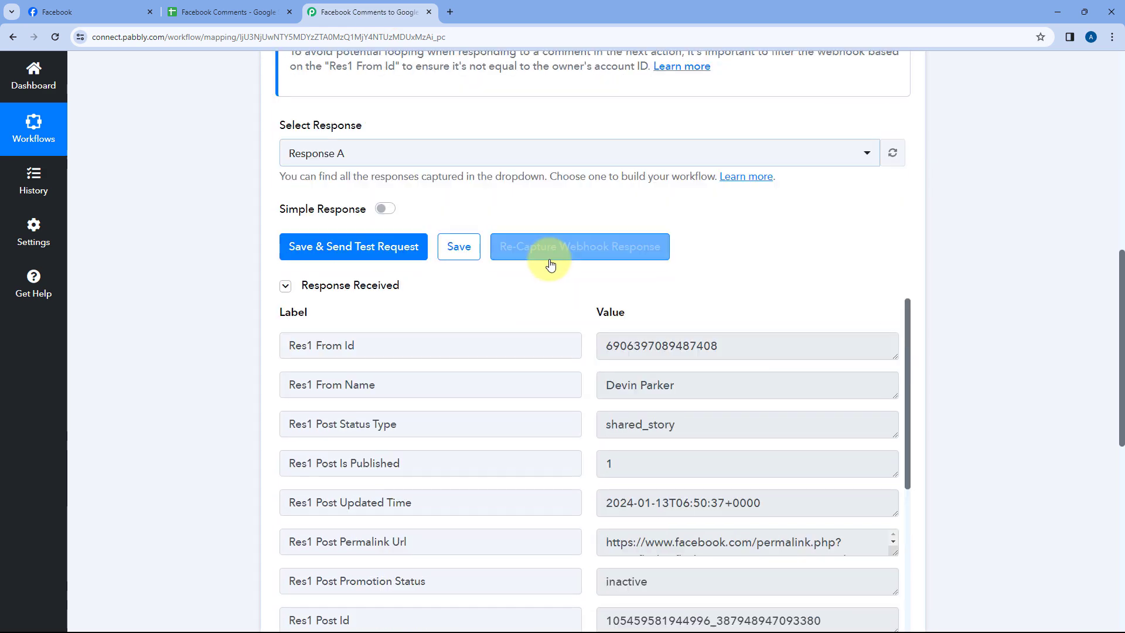
{"action": "scroll", "coordinate": [527, 269], "scroll_direction": "down", "scroll_amount": 1}
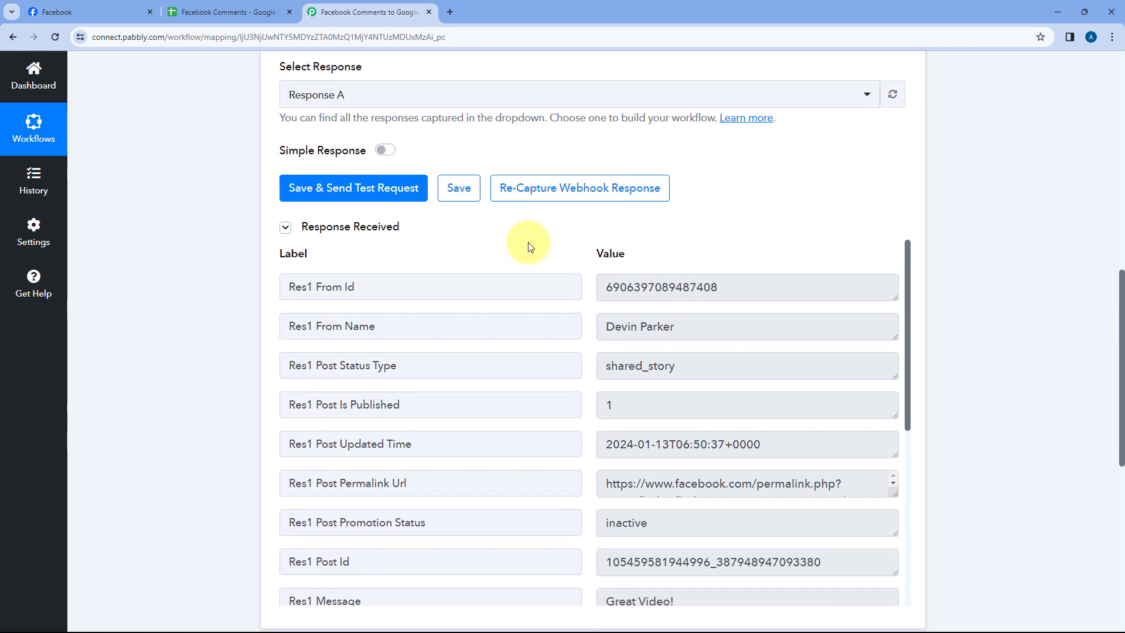
{"action": "scroll", "coordinate": [565, 246], "scroll_direction": "down", "scroll_amount": 1}
{"action": "scroll", "coordinate": [586, 284], "scroll_direction": "up", "scroll_amount": 1}
{"action": "scroll", "coordinate": [585, 249], "scroll_direction": "down", "scroll_amount": 1}
{"action": "scroll", "coordinate": [586, 310], "scroll_direction": "up", "scroll_amount": 1}
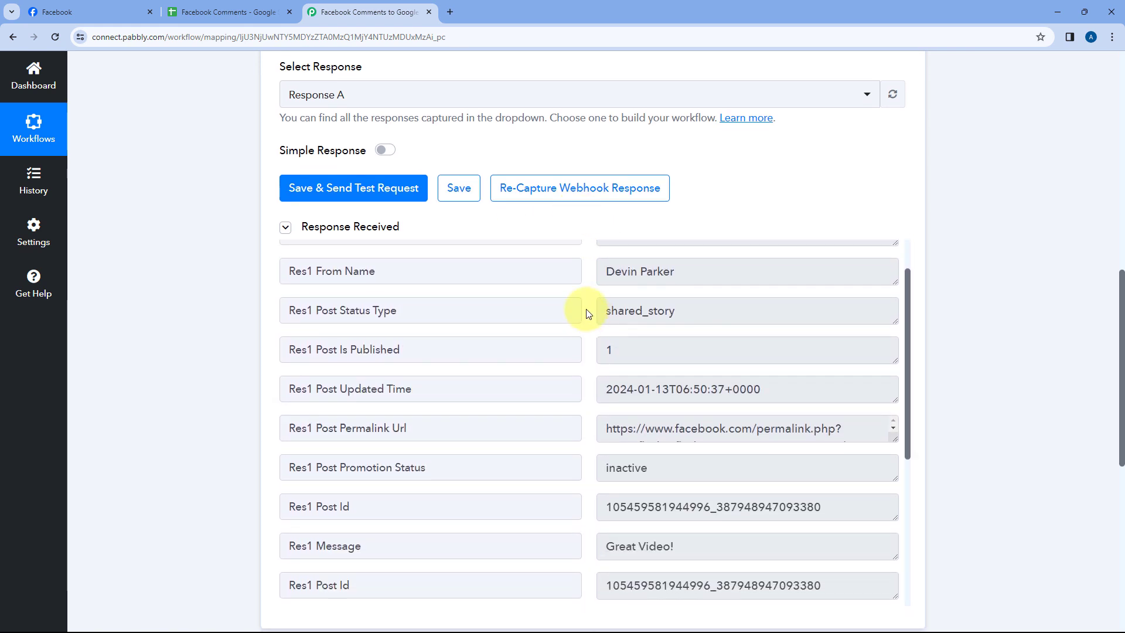
Compare the commenter's name and From Id in the trigger response with the comment shown on the Facebook page
{"action": "scroll", "coordinate": [615, 281], "scroll_direction": "up", "scroll_amount": 1}
{"action": "scroll", "coordinate": [700, 215], "scroll_direction": "down", "scroll_amount": 2}
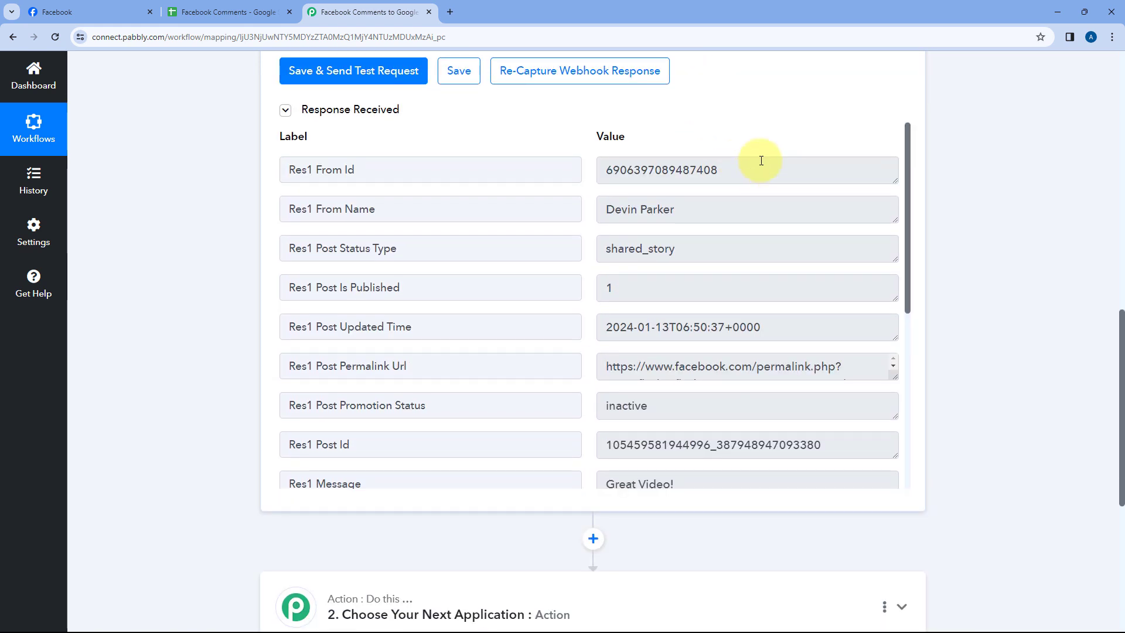
{"action": "left_click", "coordinate": [108, 12]}
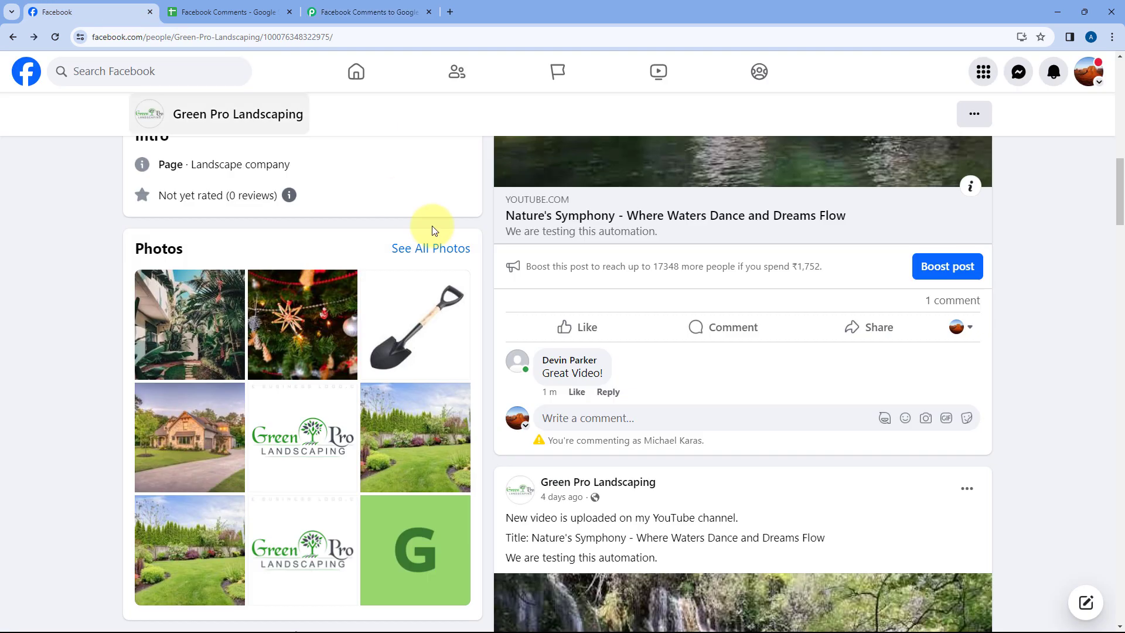
{"action": "left_click", "coordinate": [330, 10]}
{"action": "triple_click", "coordinate": [610, 210]}
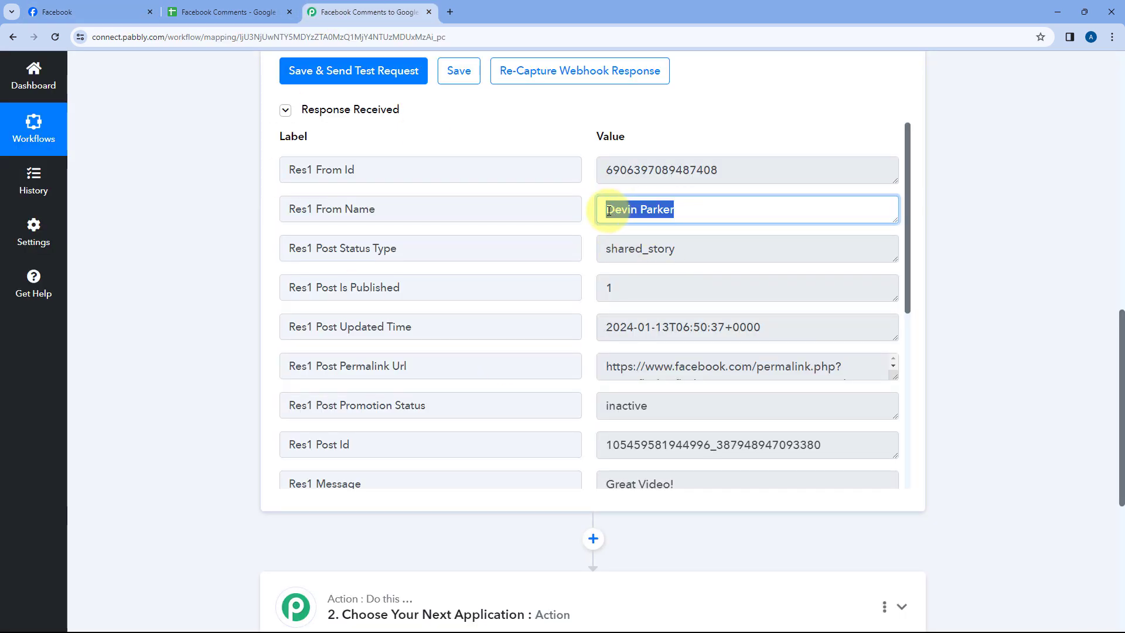
{"action": "left_click", "coordinate": [590, 217]}
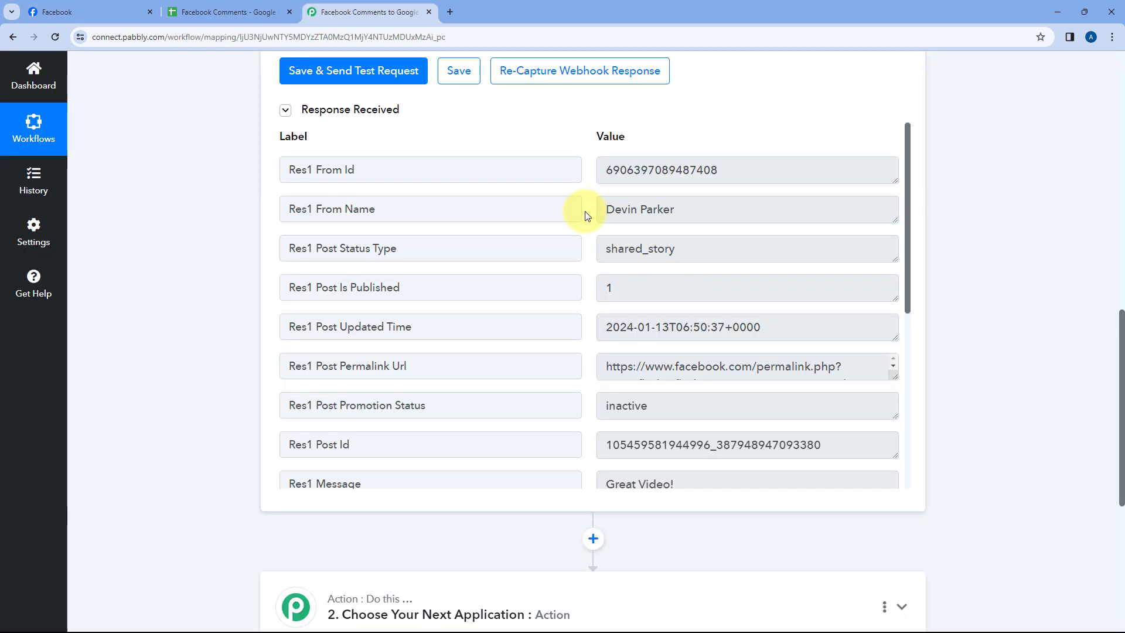
{"action": "left_click_drag", "start_coordinate": [607, 170], "coordinate": [738, 171]}
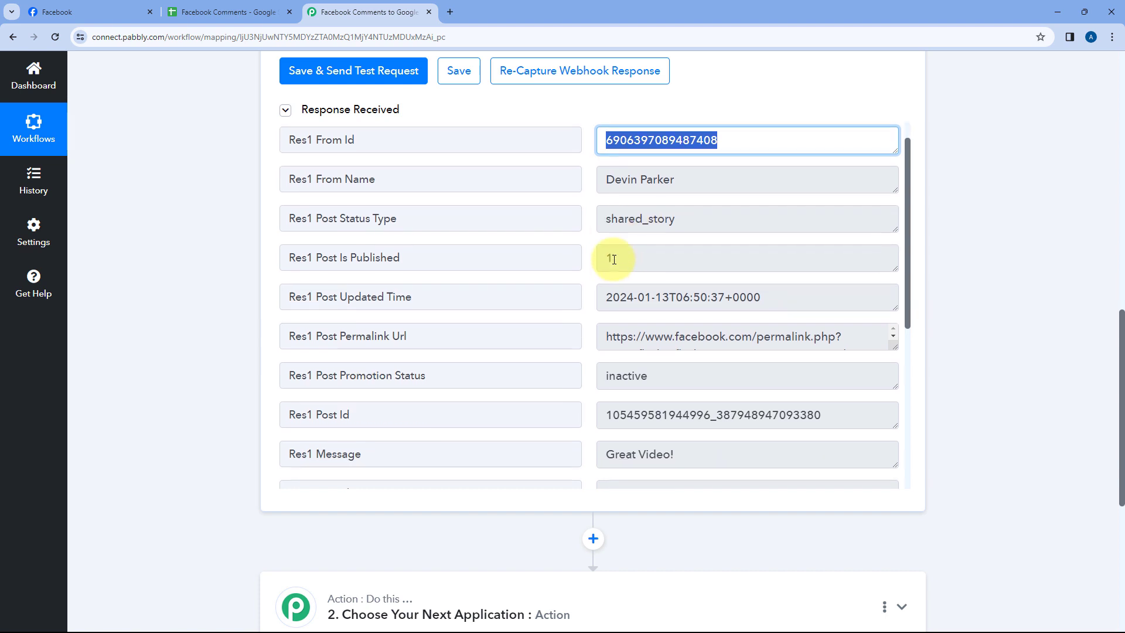
Examine the Res1 Post Updated Time value and enlarge the Res1 Post Permalink Url field to read the whole link
{"action": "scroll", "coordinate": [609, 264], "scroll_direction": "down", "scroll_amount": 2}
{"action": "left_click_drag", "start_coordinate": [608, 214], "coordinate": [771, 212]}
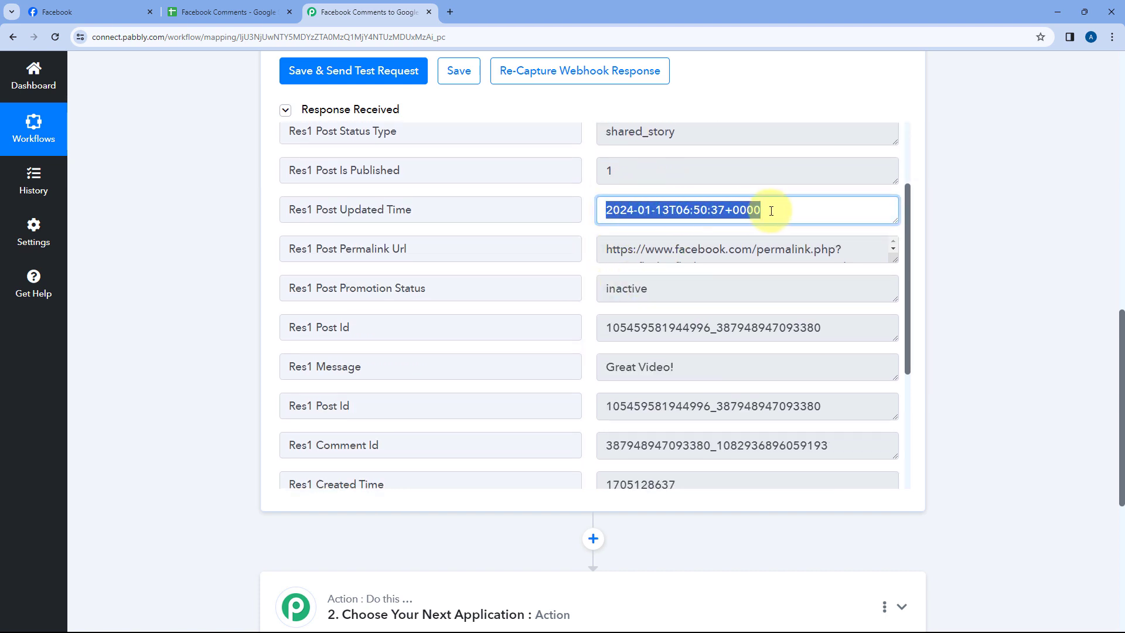
{"action": "left_click_drag", "start_coordinate": [891, 251], "coordinate": [898, 319]}
{"action": "left_click_drag", "start_coordinate": [897, 267], "coordinate": [885, 379]}
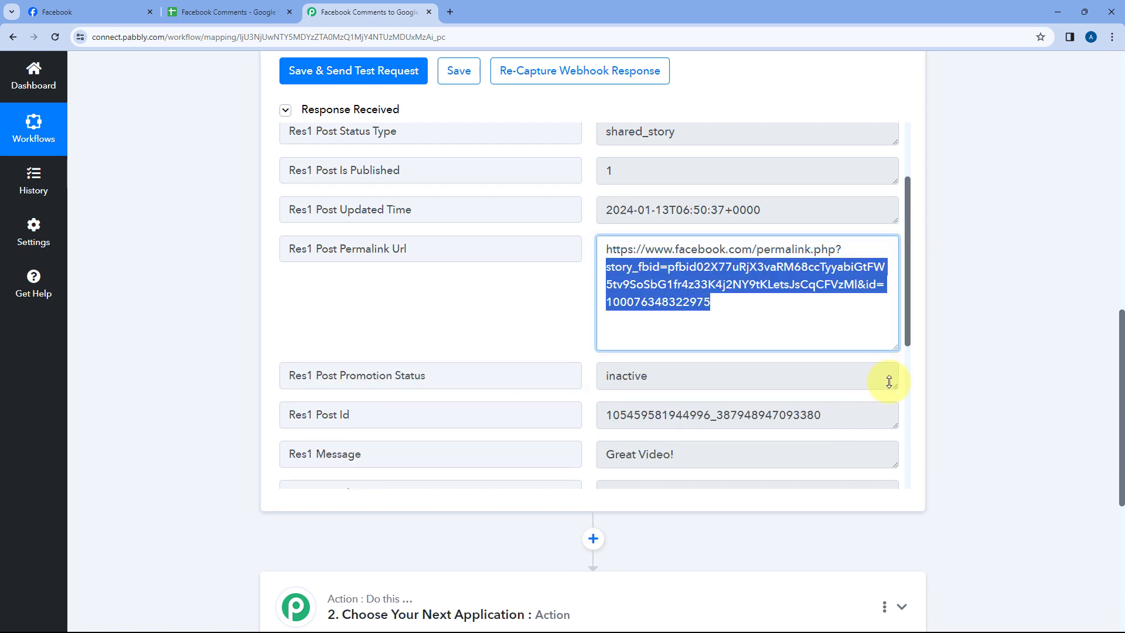
{"action": "left_click", "coordinate": [801, 325]}
{"action": "scroll", "coordinate": [574, 322], "scroll_direction": "down", "scroll_amount": 5}
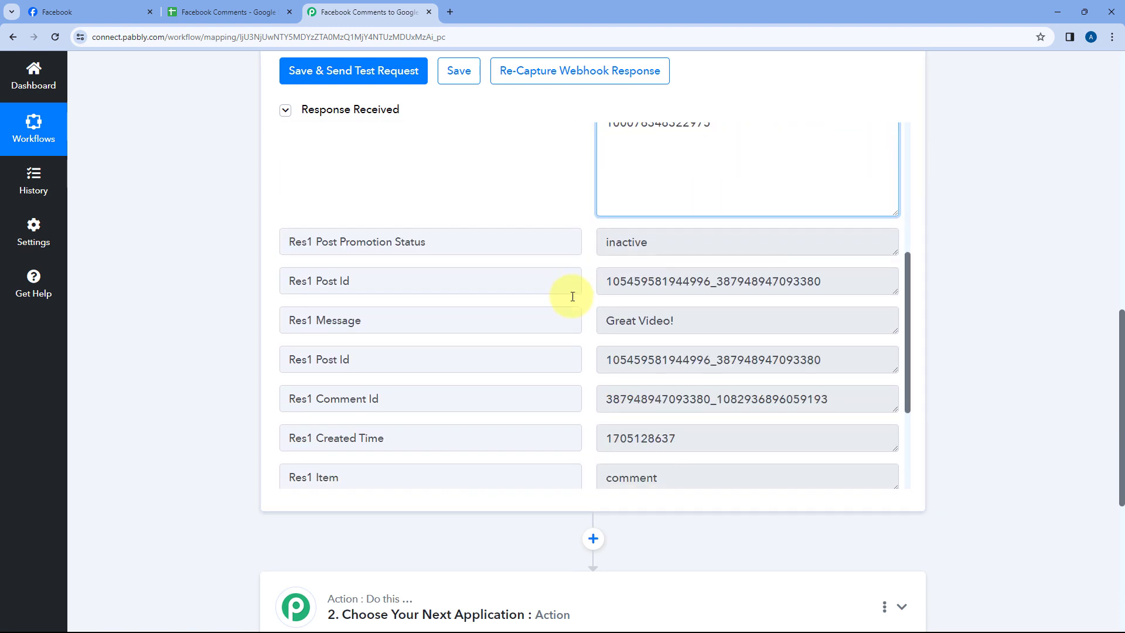
Examine the Res1 Message, Res1 Comment Id and Res1 Created Time fields in the received response
{"action": "left_click_drag", "start_coordinate": [364, 207], "coordinate": [291, 208]}
{"action": "left_click_drag", "start_coordinate": [706, 206], "coordinate": [595, 210]}
{"action": "left_click", "coordinate": [584, 211]}
{"action": "left_click", "coordinate": [584, 210]}
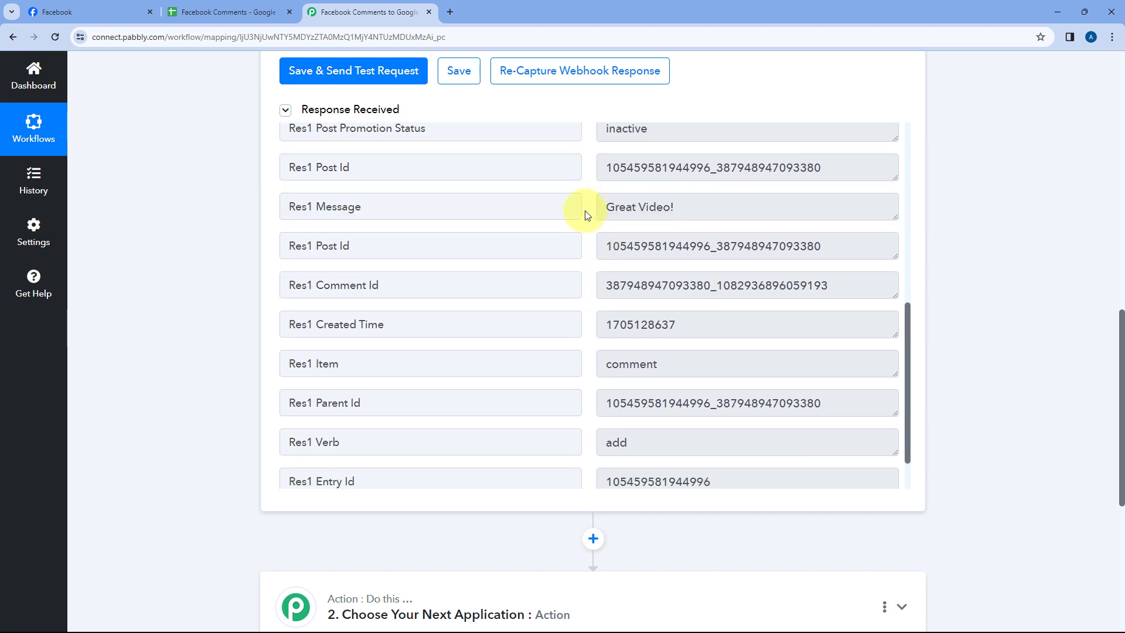
{"action": "scroll", "coordinate": [584, 211], "scroll_direction": "down", "scroll_amount": 1}
{"action": "left_click_drag", "start_coordinate": [599, 188], "coordinate": [572, 239]}
{"action": "left_click_drag", "start_coordinate": [410, 231], "coordinate": [285, 229]}
{"action": "left_click_drag", "start_coordinate": [677, 267], "coordinate": [591, 269]}
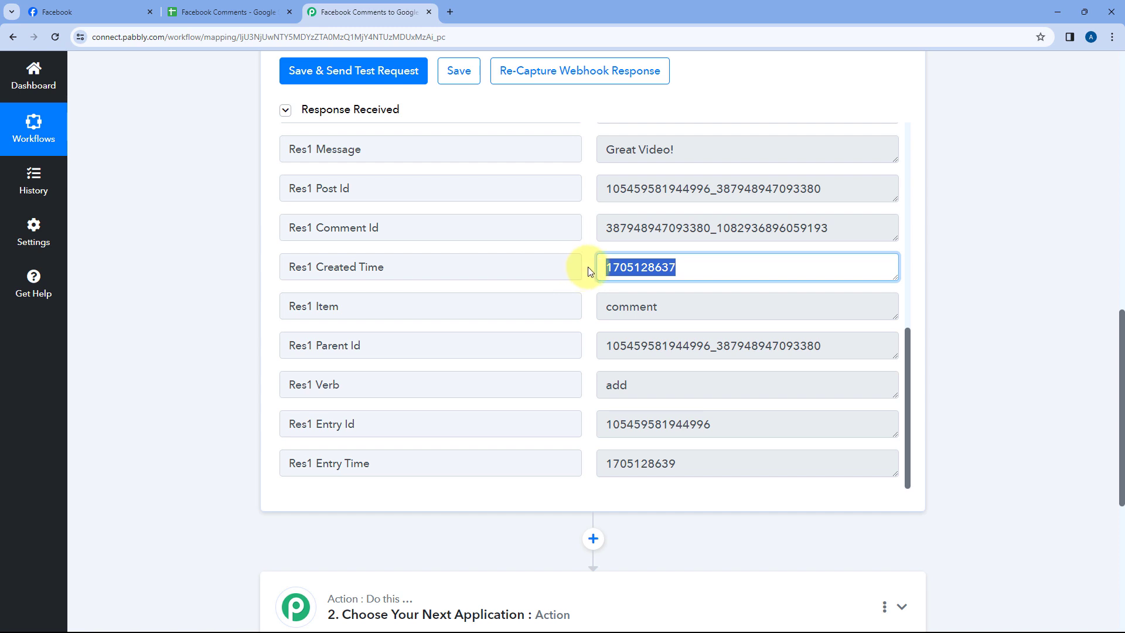
{"action": "scroll", "coordinate": [588, 266], "scroll_direction": "down", "scroll_amount": 1}
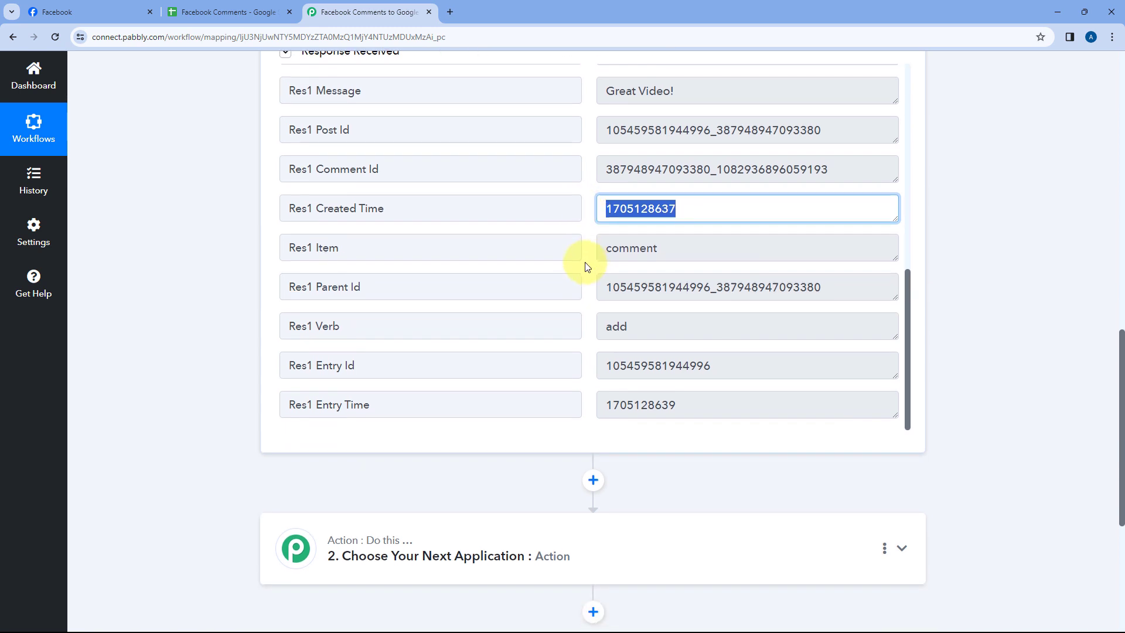
Examine the Res1 Item and Res1 Verb fields and their values in the received response
{"action": "left_click_drag", "start_coordinate": [359, 246], "coordinate": [282, 247]}
{"action": "left_click", "coordinate": [656, 250]}
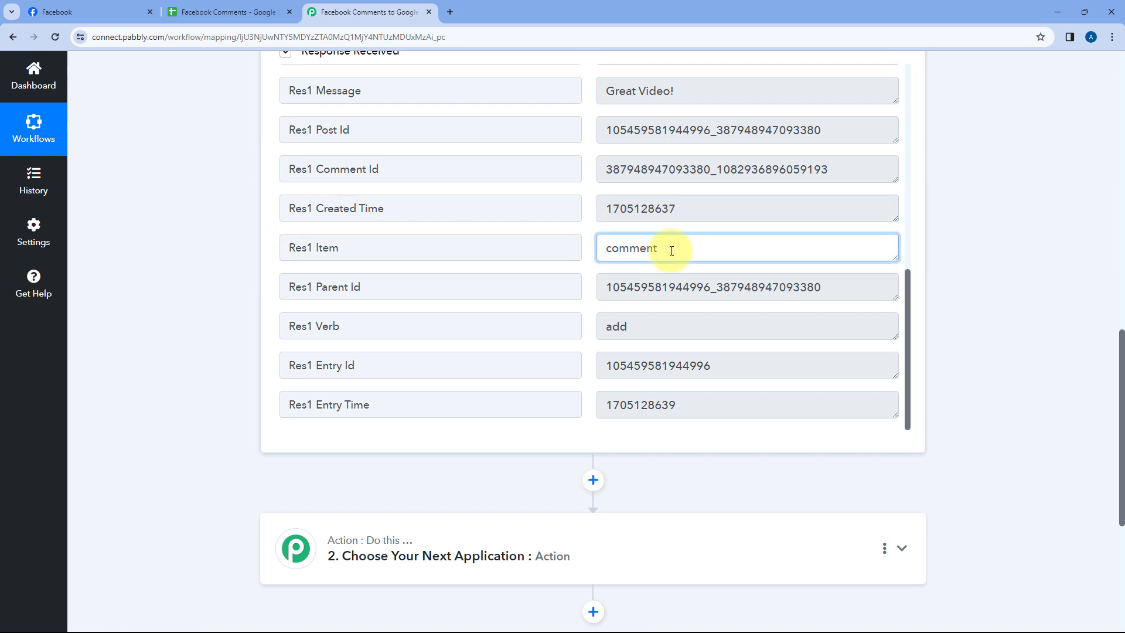
{"action": "left_click_drag", "start_coordinate": [671, 250], "coordinate": [597, 243]}
{"action": "left_click_drag", "start_coordinate": [371, 329], "coordinate": [322, 330]}
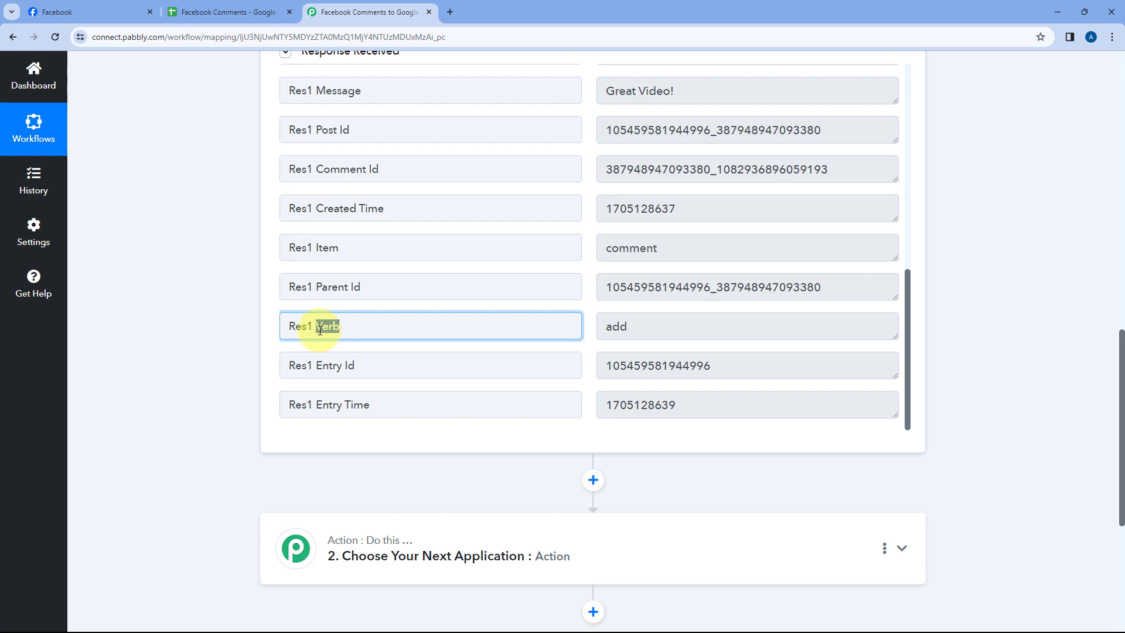
{"action": "left_click", "coordinate": [703, 252]}
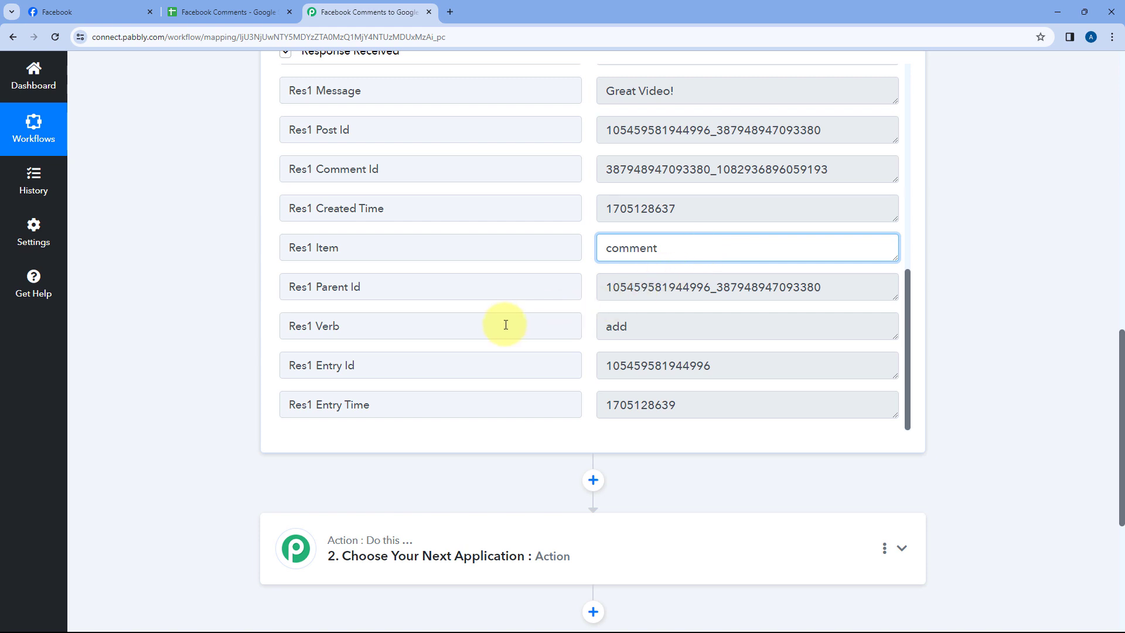
{"action": "left_click_drag", "start_coordinate": [504, 322], "coordinate": [314, 338]}
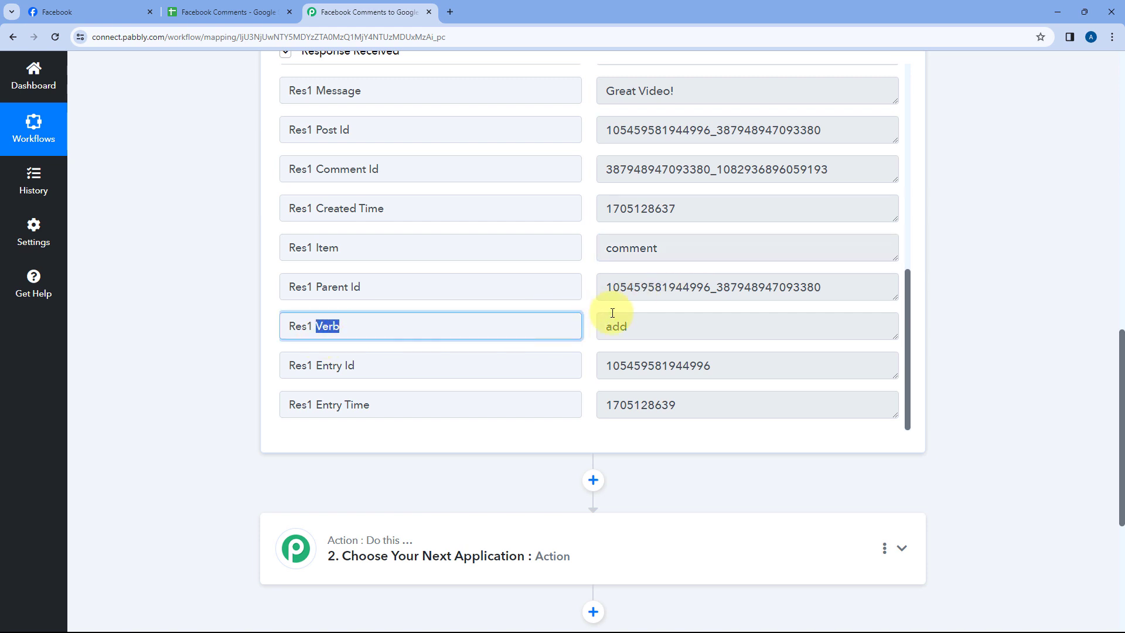
{"action": "left_click_drag", "start_coordinate": [646, 326], "coordinate": [598, 327]}
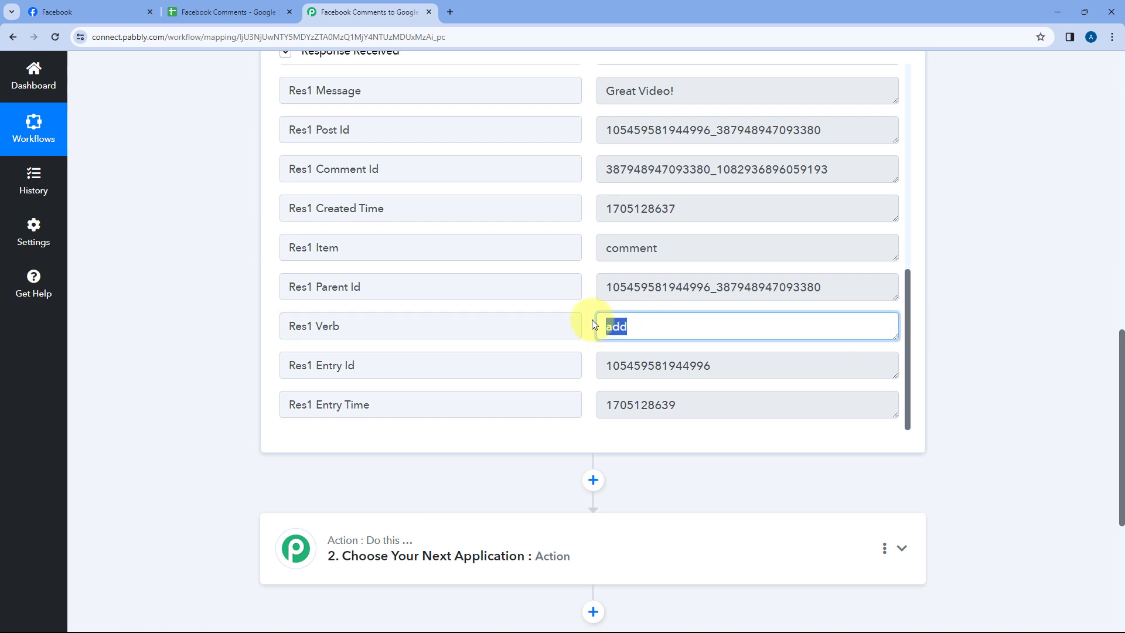
{"action": "left_click", "coordinate": [592, 324]}
{"action": "double_click", "coordinate": [635, 244]}
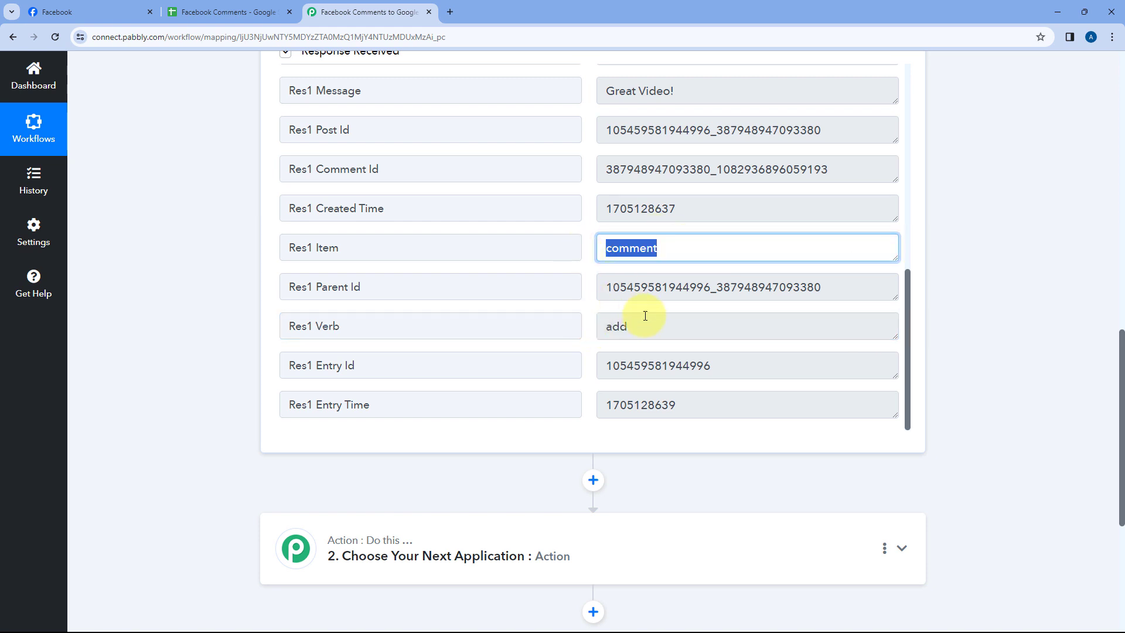
{"action": "left_click_drag", "start_coordinate": [645, 317], "coordinate": [596, 323]}
{"action": "left_click", "coordinate": [589, 324]}
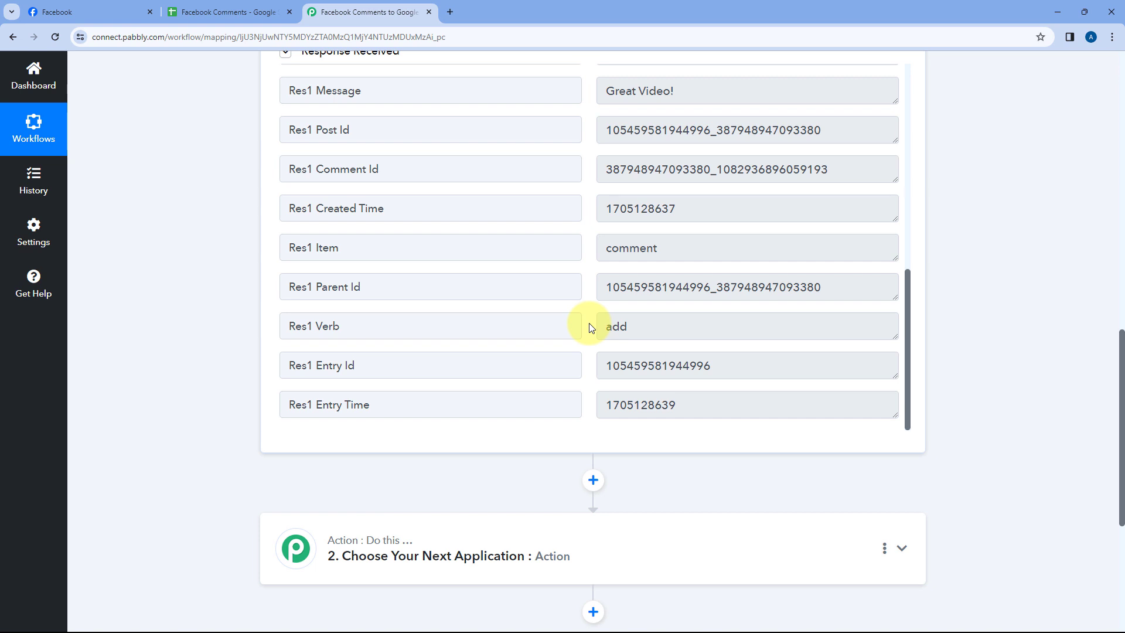
{"action": "left_click_drag", "start_coordinate": [439, 325], "coordinate": [297, 329]}
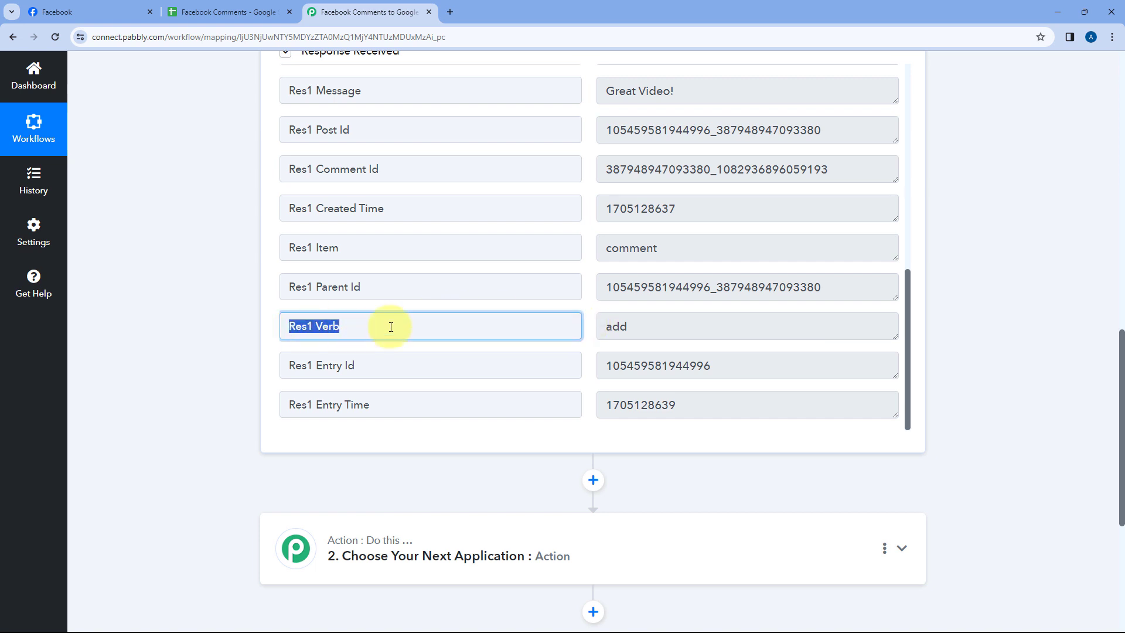
{"action": "left_click", "coordinate": [636, 314]}
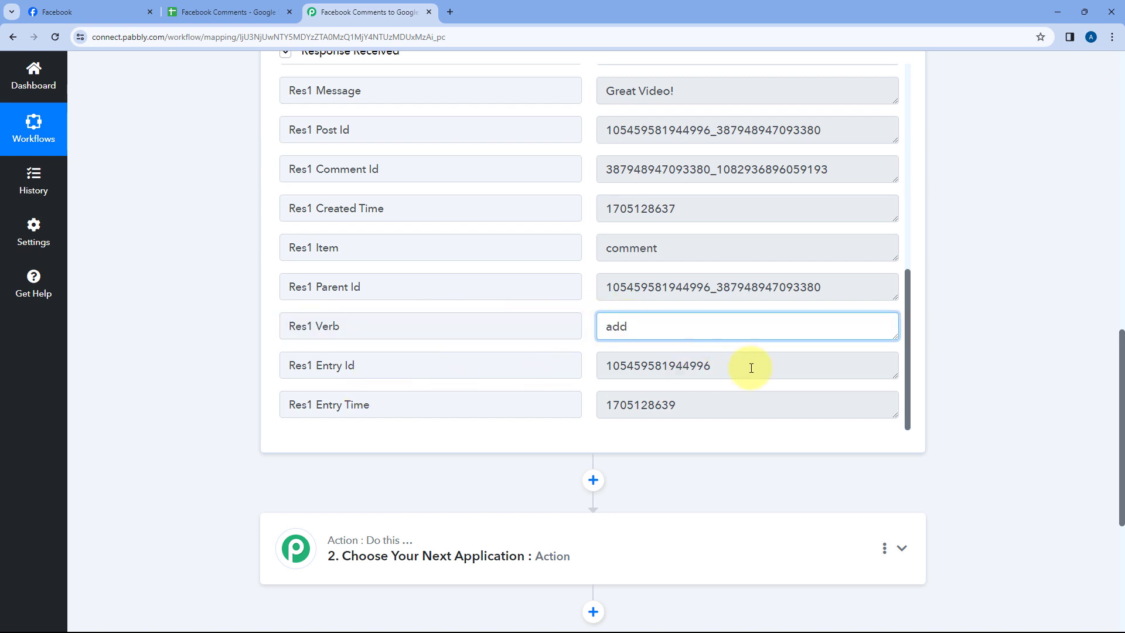
Check the Res1 Entry Id and Res1 Entry Time values, and go back to the start of the response
{"action": "left_click_drag", "start_coordinate": [748, 367], "coordinate": [579, 367]}
{"action": "left_click_drag", "start_coordinate": [676, 403], "coordinate": [584, 397]}
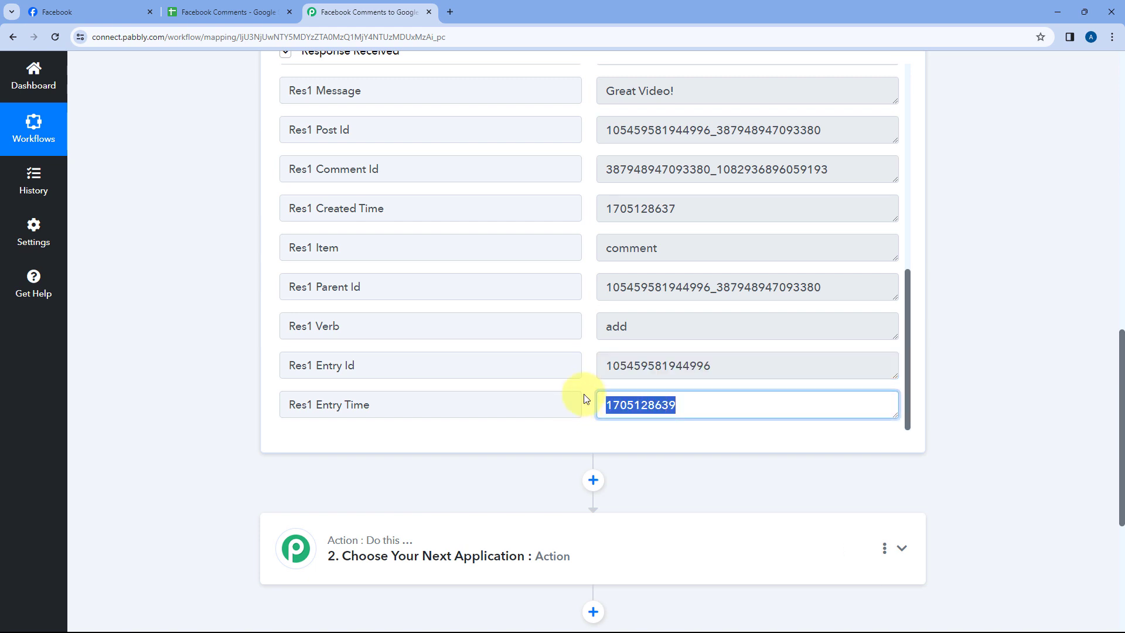
{"action": "left_click", "coordinate": [594, 364]}
{"action": "scroll", "coordinate": [579, 370], "scroll_direction": "up", "scroll_amount": 6}
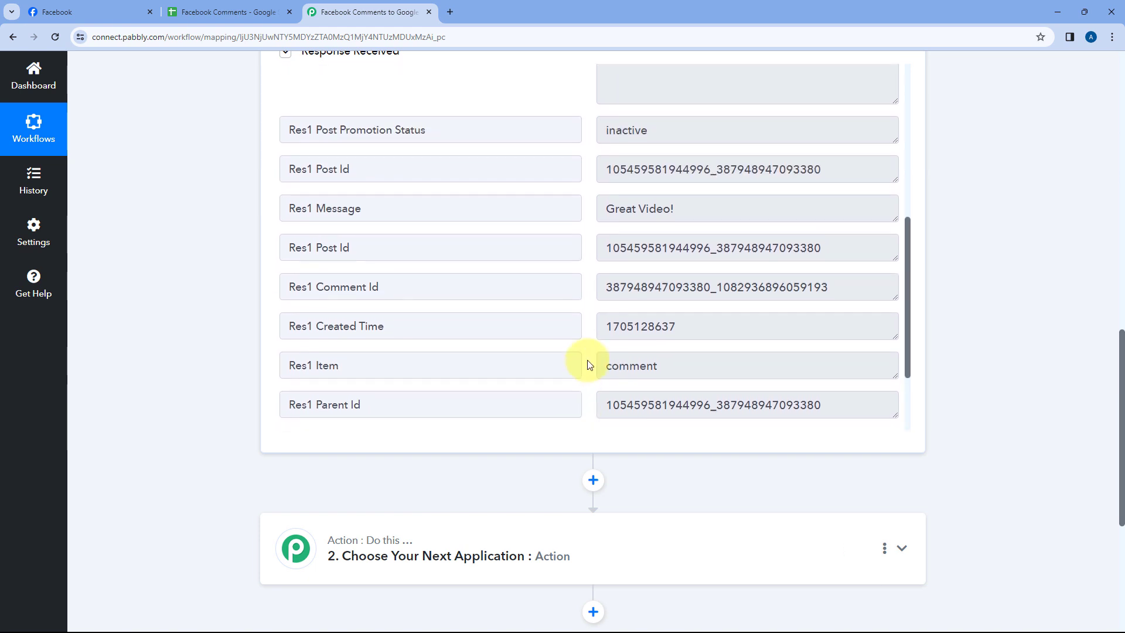
{"action": "scroll", "coordinate": [588, 363], "scroll_direction": "up", "scroll_amount": 2}
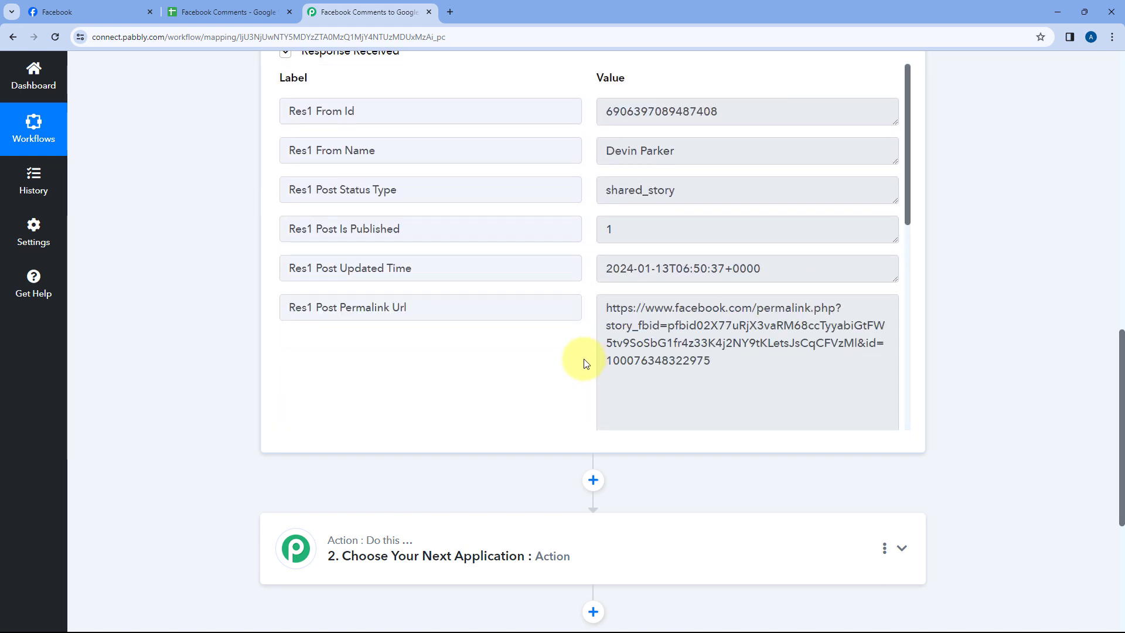
{"action": "scroll", "coordinate": [585, 363], "scroll_direction": "up", "scroll_amount": 3}
Look over the Green Pro Landscaping page on Facebook and return to the Pabbly Connect workflow
{"action": "left_click", "coordinate": [76, 12]}
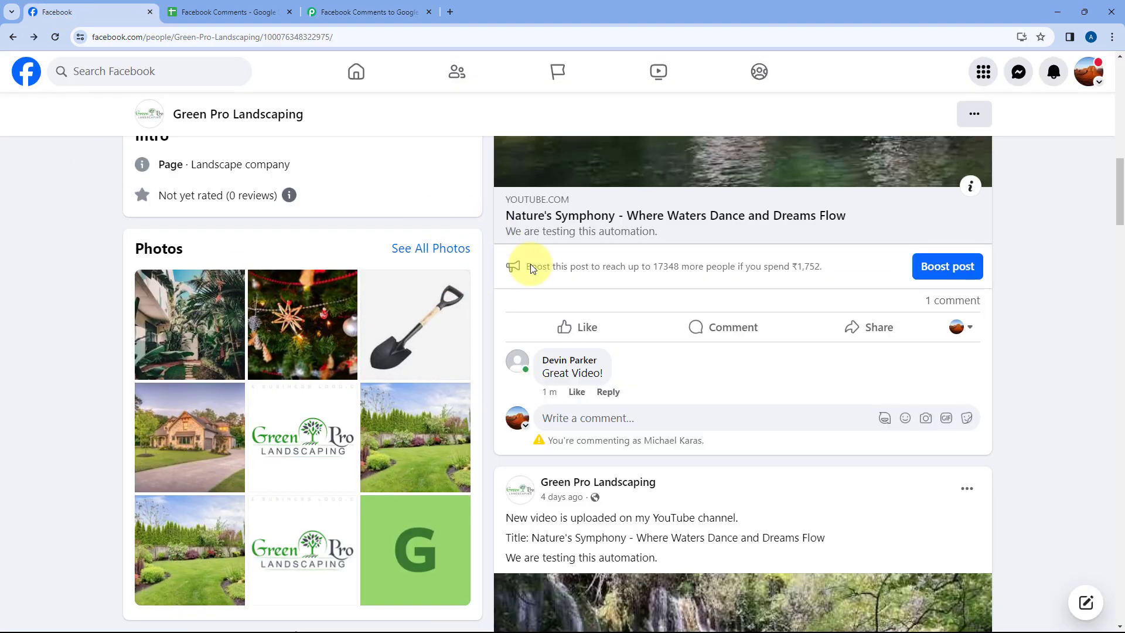
{"action": "scroll", "coordinate": [529, 264], "scroll_direction": "up", "scroll_amount": 10}
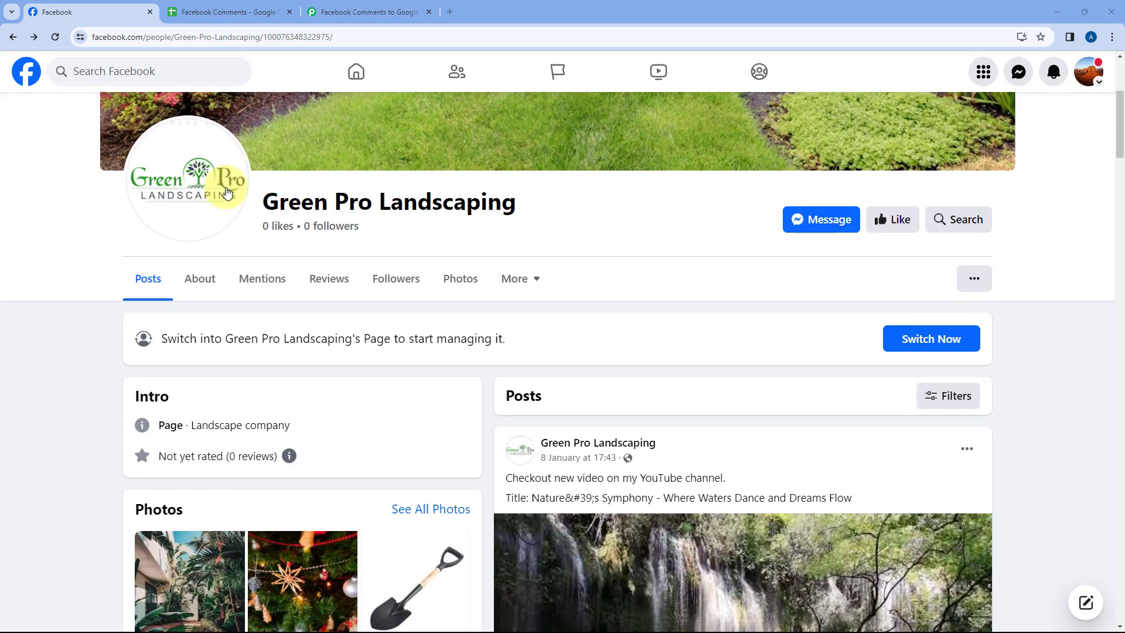
{"action": "left_click", "coordinate": [369, 11]}
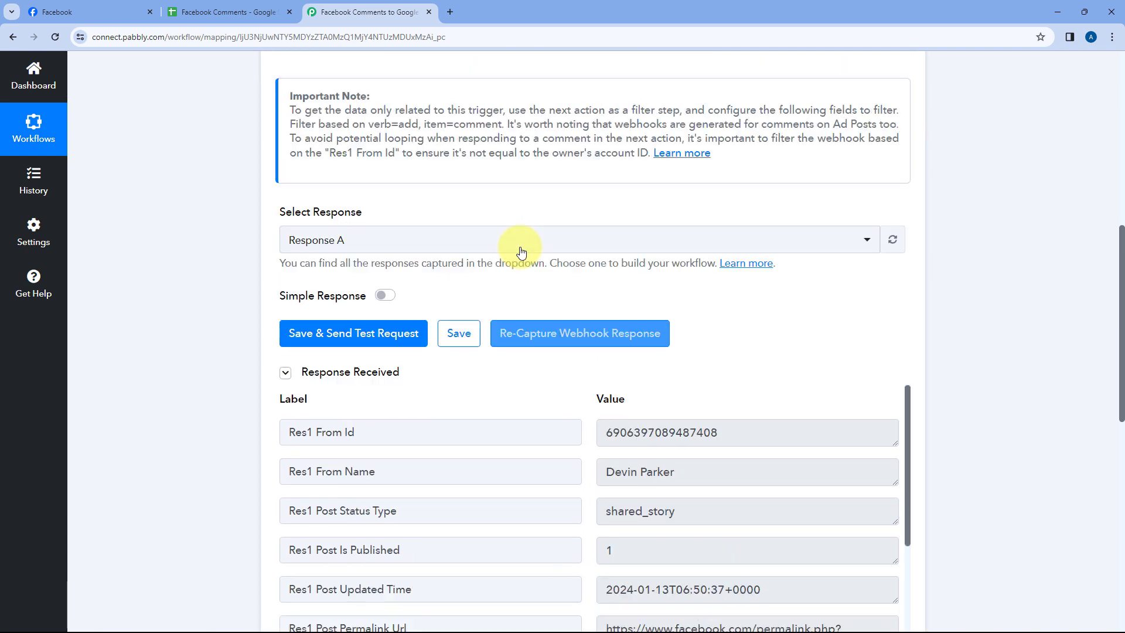
Read the trigger's Important Note about filtering on verb=add and item=comment
{"action": "scroll", "coordinate": [521, 252], "scroll_direction": "up", "scroll_amount": 2}
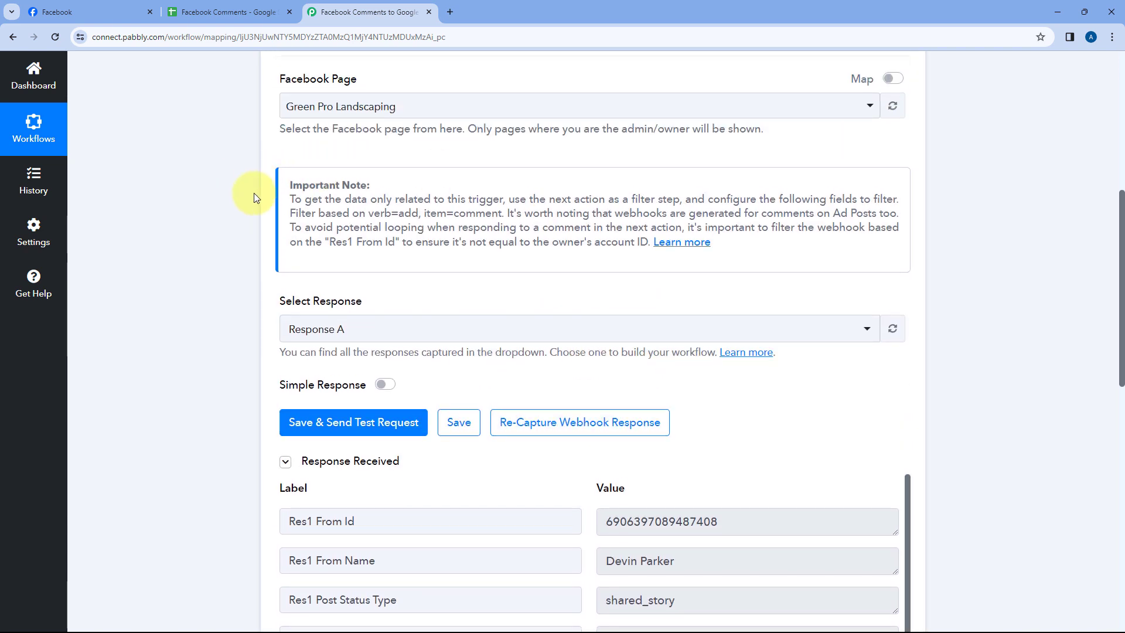
{"action": "left_click_drag", "start_coordinate": [286, 184], "coordinate": [371, 185]}
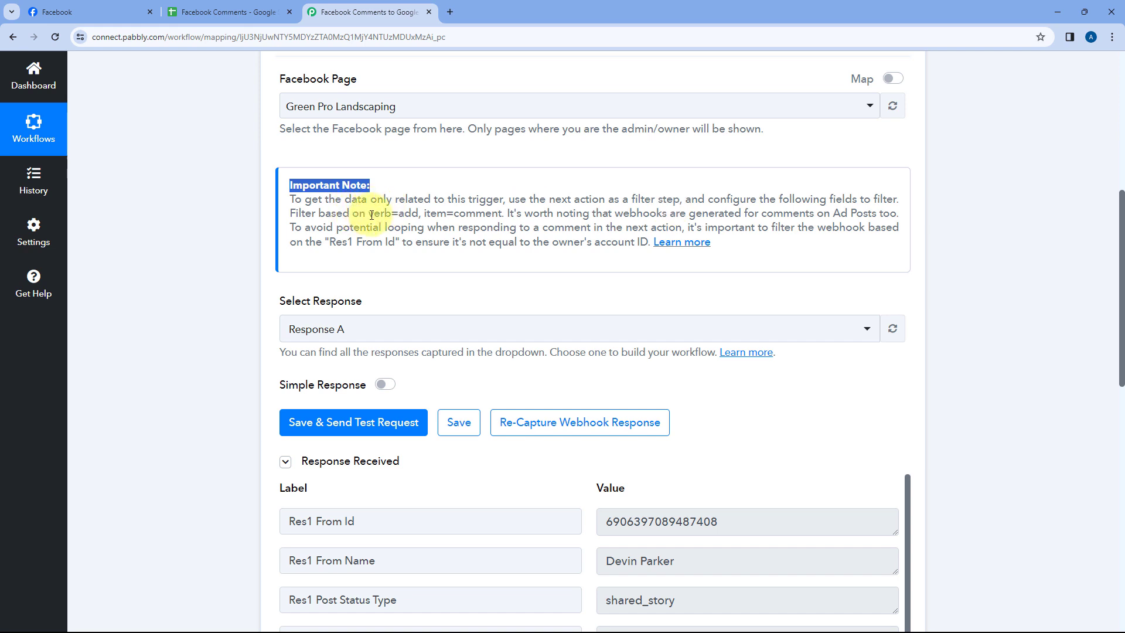
{"action": "left_click_drag", "start_coordinate": [369, 215], "coordinate": [444, 215]}
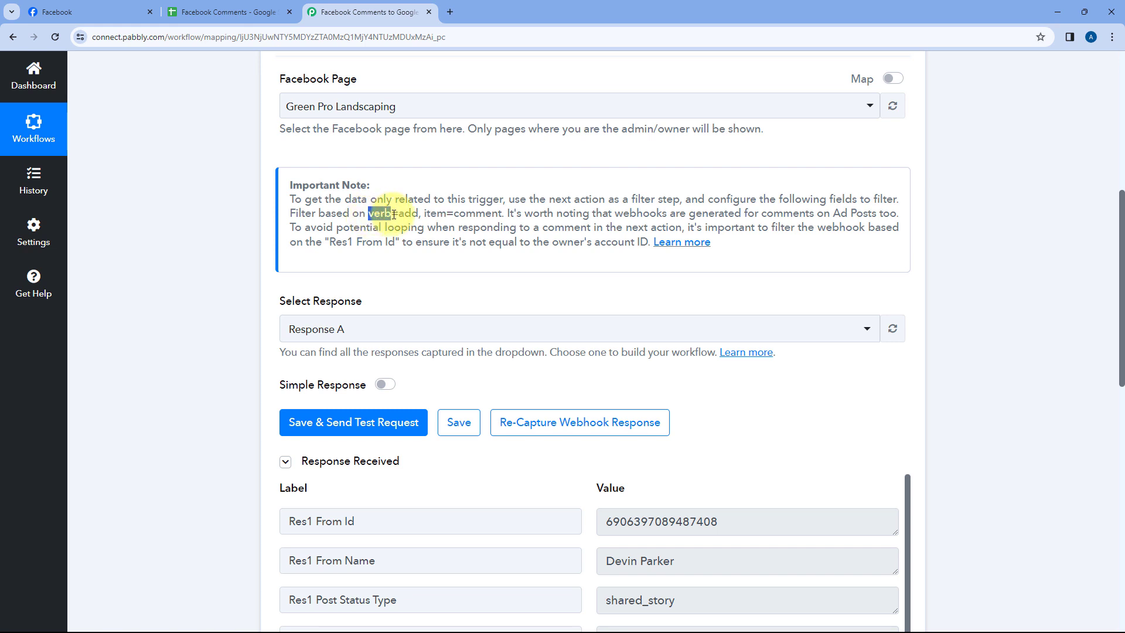
{"action": "left_click_drag", "start_coordinate": [399, 215], "coordinate": [491, 214]}
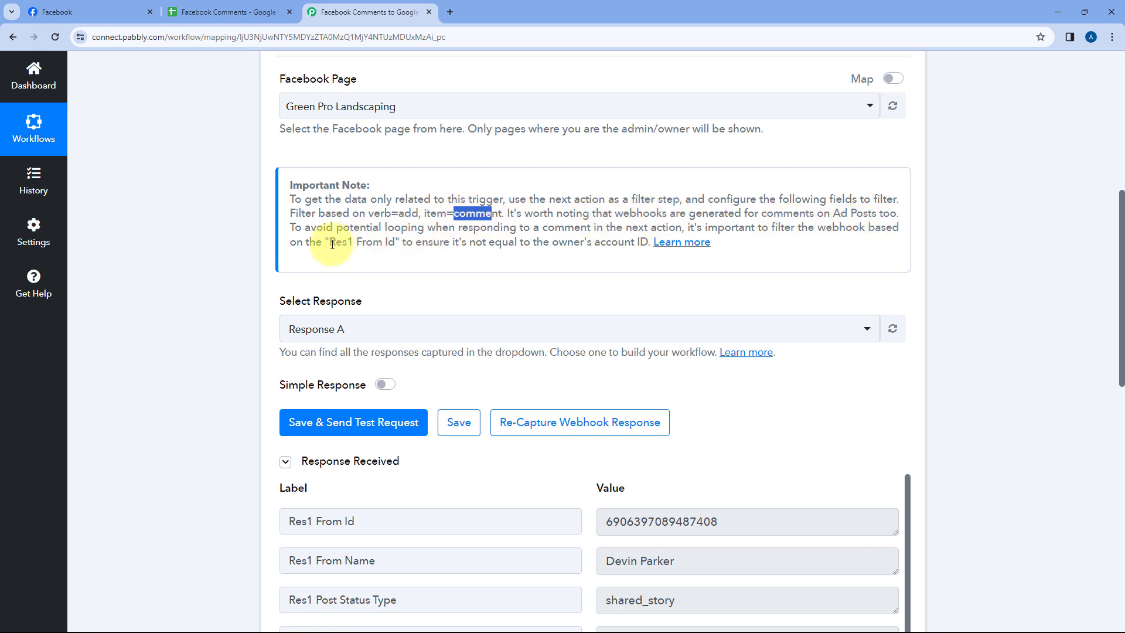
Switch to Facebook and review the comment under the Green Pro Landscaping page's 8 January video post
{"action": "left_click", "coordinate": [88, 12]}
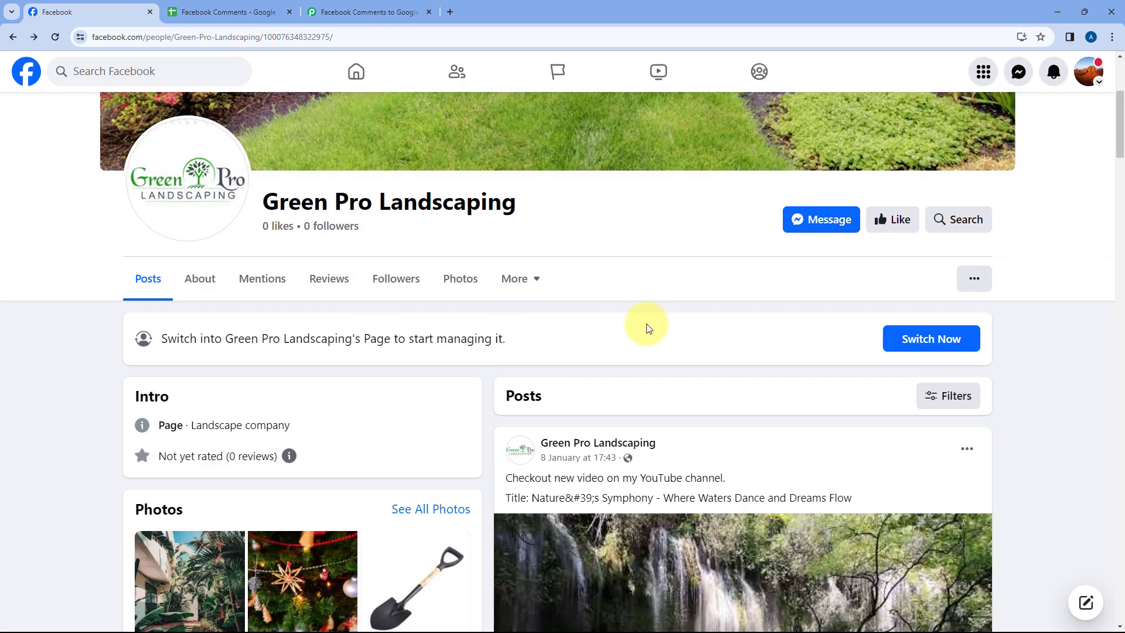
{"action": "scroll", "coordinate": [612, 303], "scroll_direction": "down", "scroll_amount": 5}
{"action": "scroll", "coordinate": [613, 303], "scroll_direction": "down", "scroll_amount": 5}
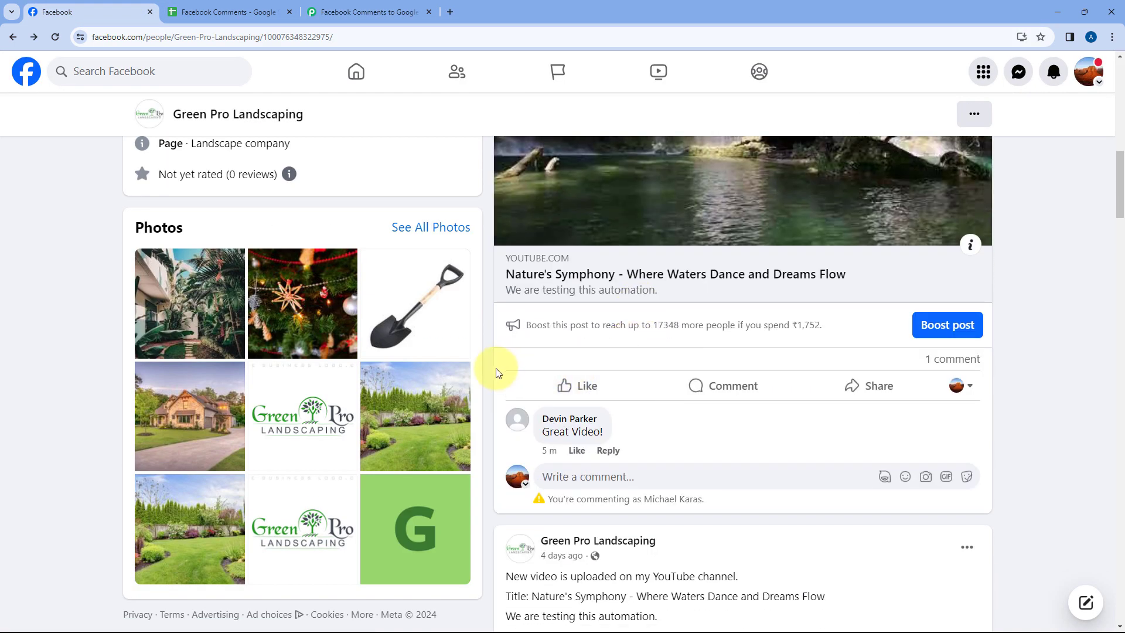
{"action": "scroll", "coordinate": [494, 371], "scroll_direction": "up", "scroll_amount": 6}
Check the column headings in the Facebook Comments spreadsheet and return to the trigger's Important Note in Pabbly Connect
{"action": "left_click", "coordinate": [387, 11]}
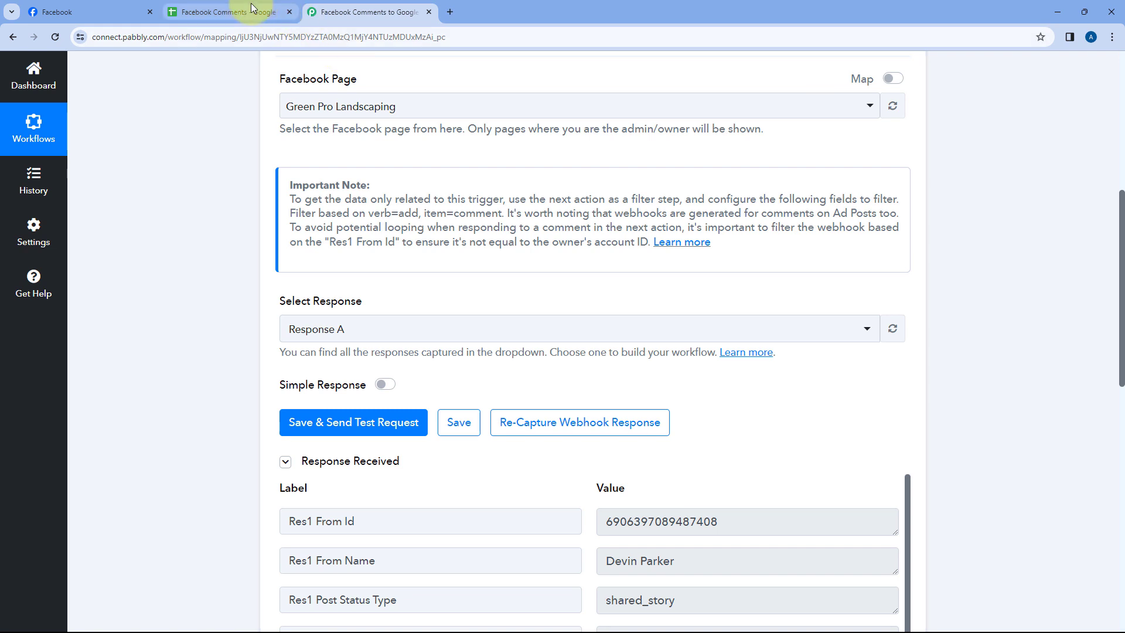
{"action": "left_click", "coordinate": [234, 12]}
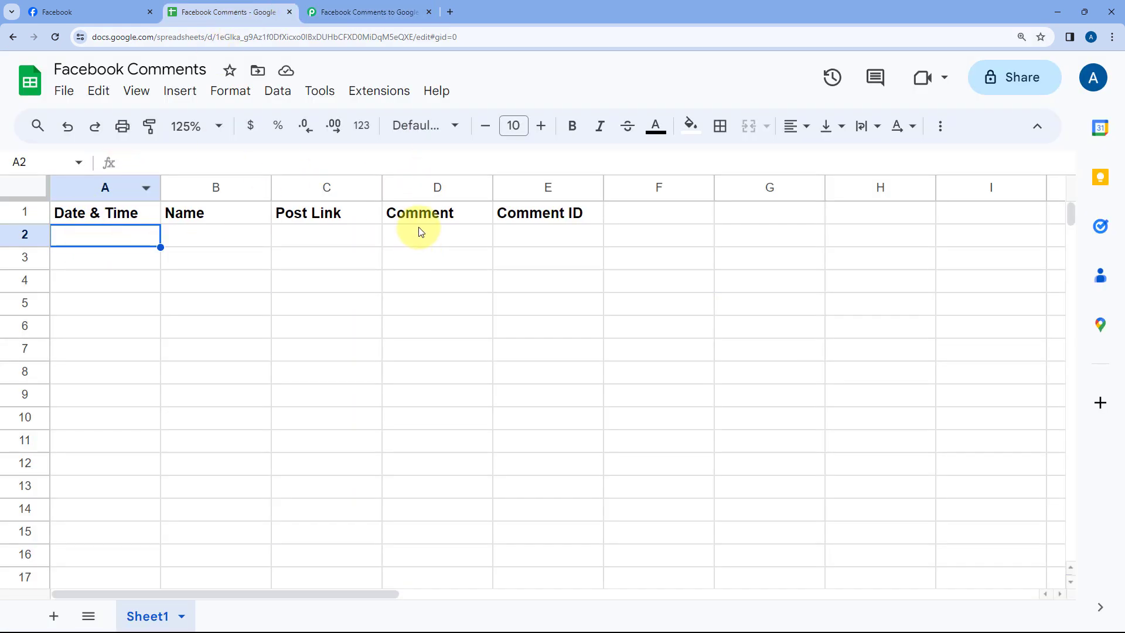
{"action": "left_click", "coordinate": [372, 12]}
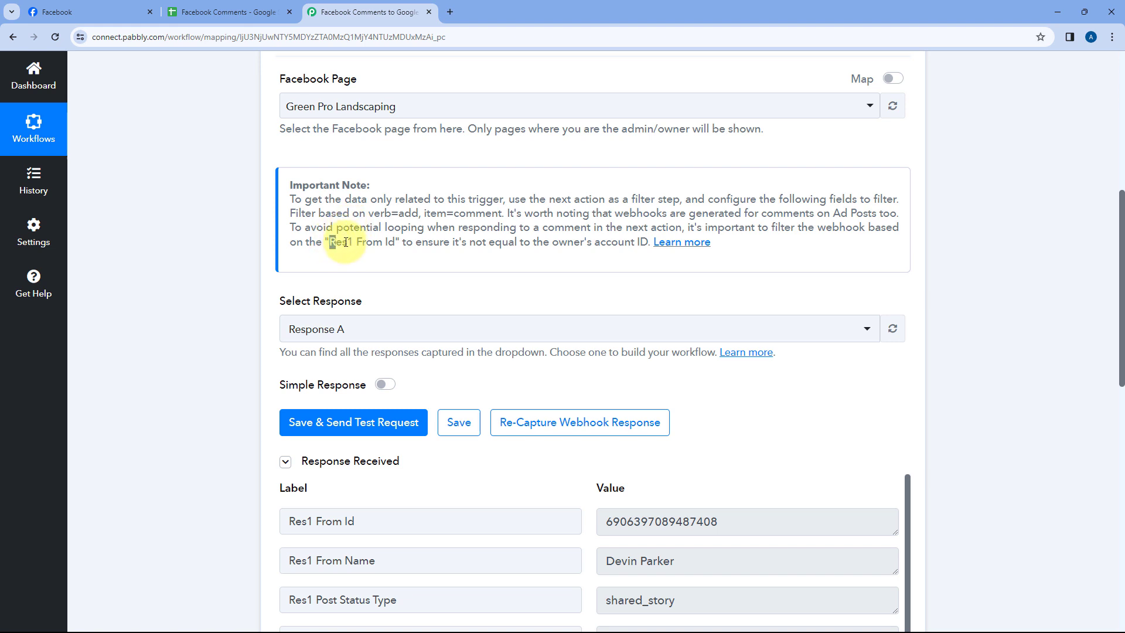
Read the Important Note about Res1 From Id not equalling the owner's account ID and compare it with the captured response
{"action": "left_click_drag", "start_coordinate": [346, 242], "coordinate": [382, 242]}
{"action": "left_click", "coordinate": [414, 264]}
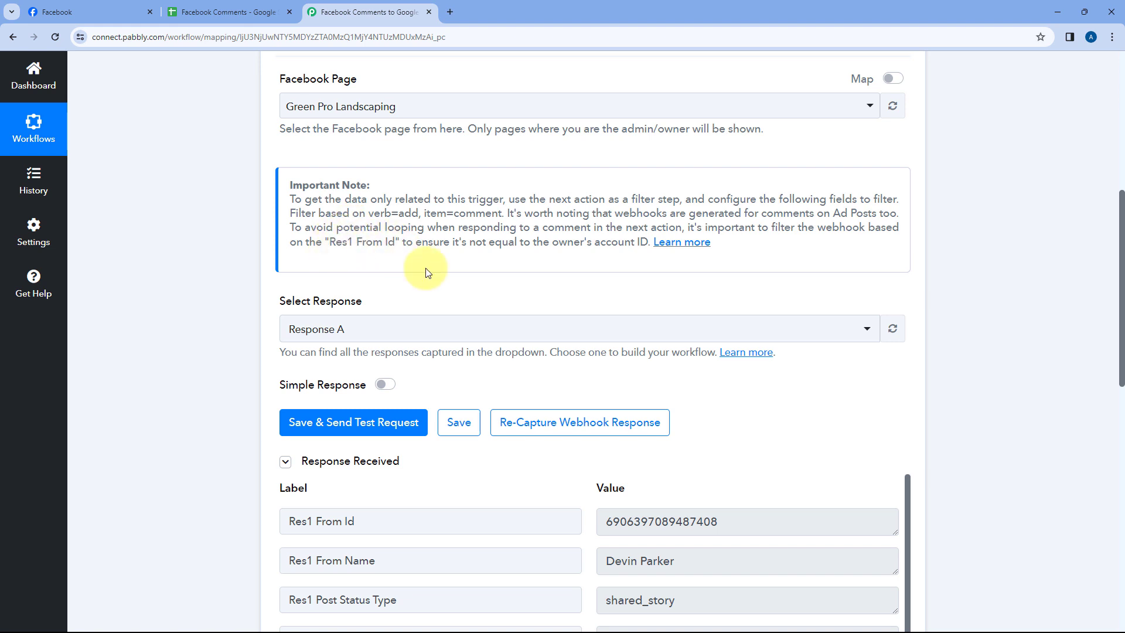
{"action": "scroll", "coordinate": [456, 315], "scroll_direction": "down", "scroll_amount": 3}
{"action": "left_click_drag", "start_coordinate": [381, 349], "coordinate": [269, 350]}
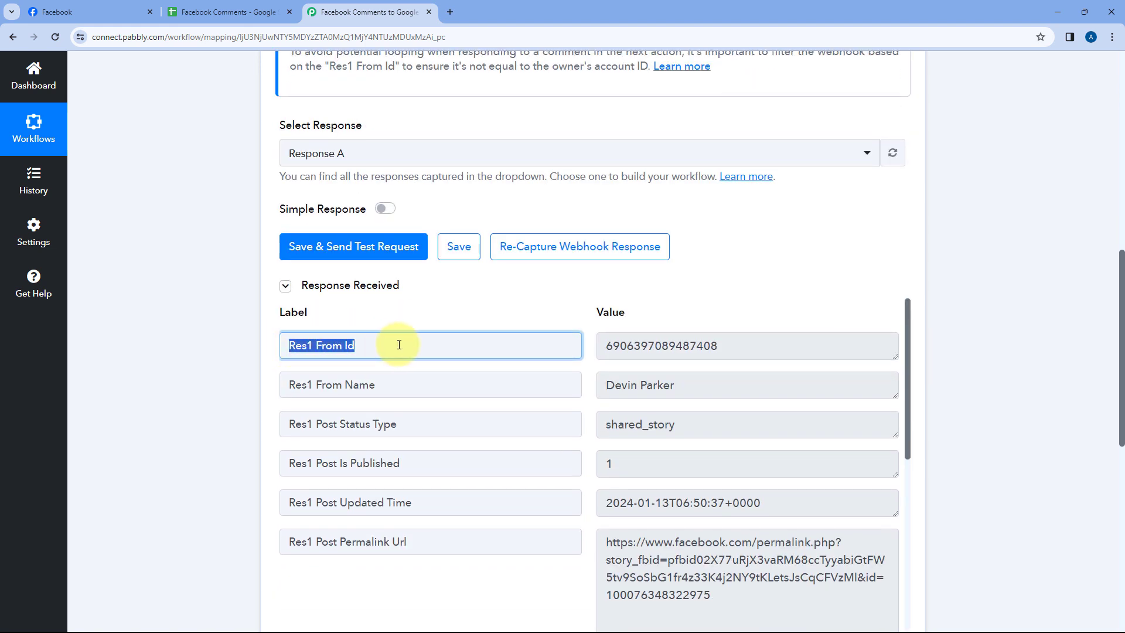
{"action": "left_click", "coordinate": [536, 314]}
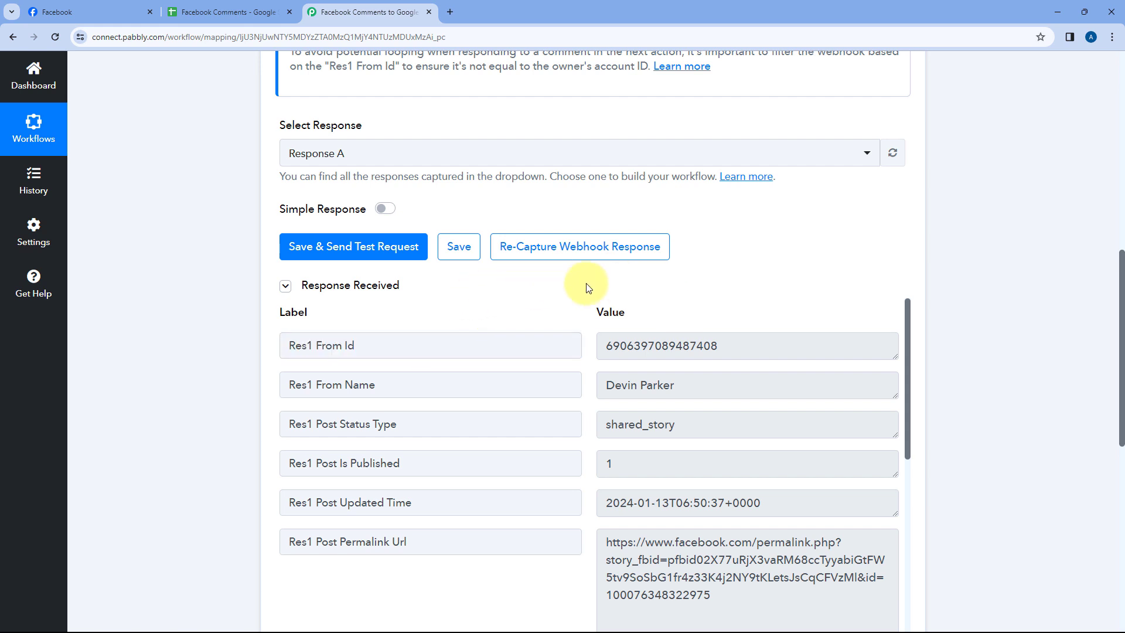
{"action": "scroll", "coordinate": [469, 246], "scroll_direction": "up", "scroll_amount": 2}
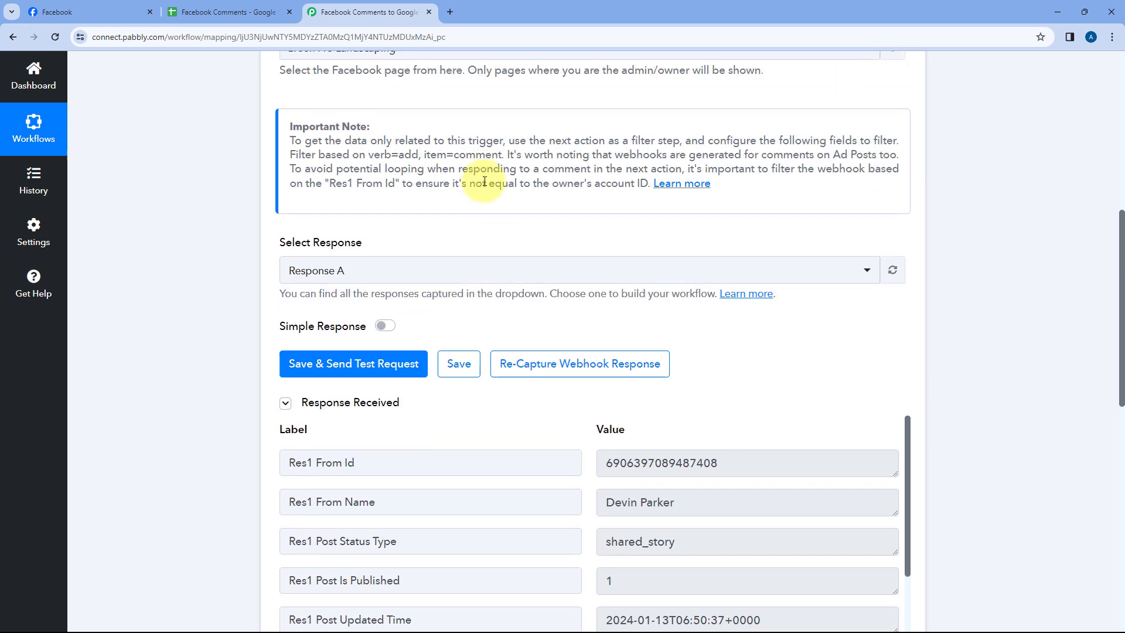
{"action": "left_click_drag", "start_coordinate": [469, 183], "coordinate": [521, 184]}
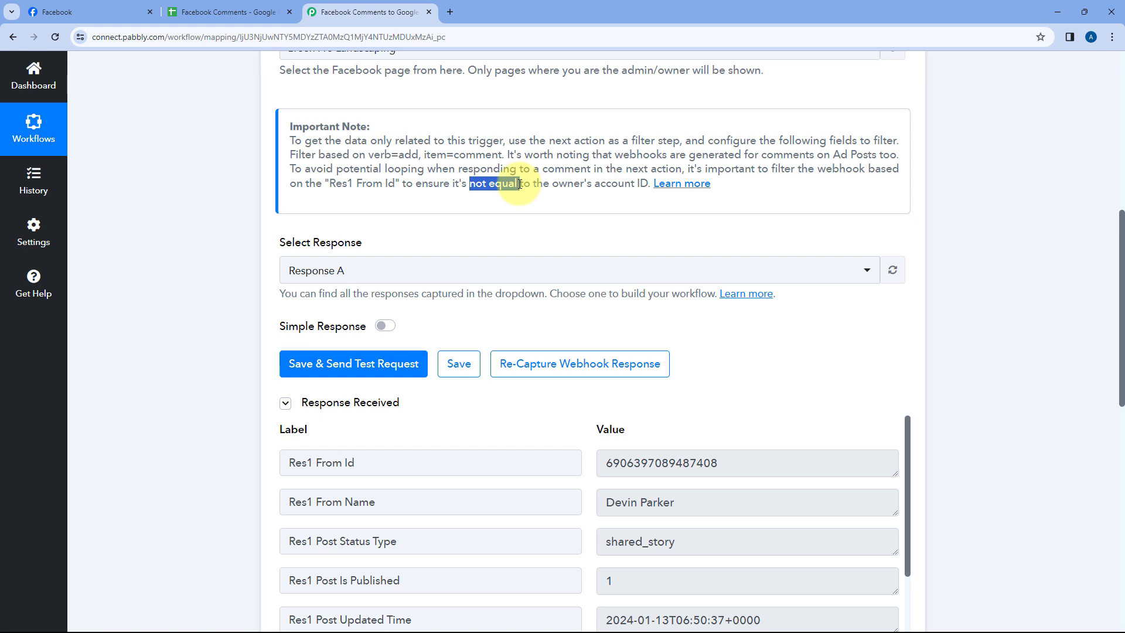
{"action": "left_click", "coordinate": [371, 463]}
{"action": "left_click", "coordinate": [697, 462]}
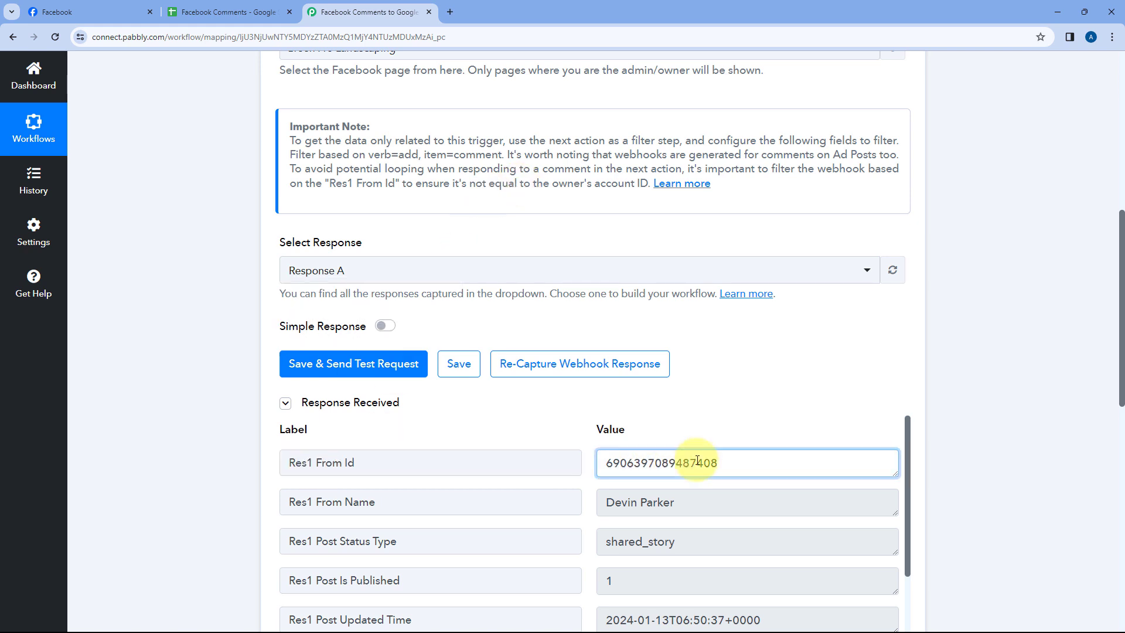
{"action": "mouse_move", "coordinate": [634, 408]}
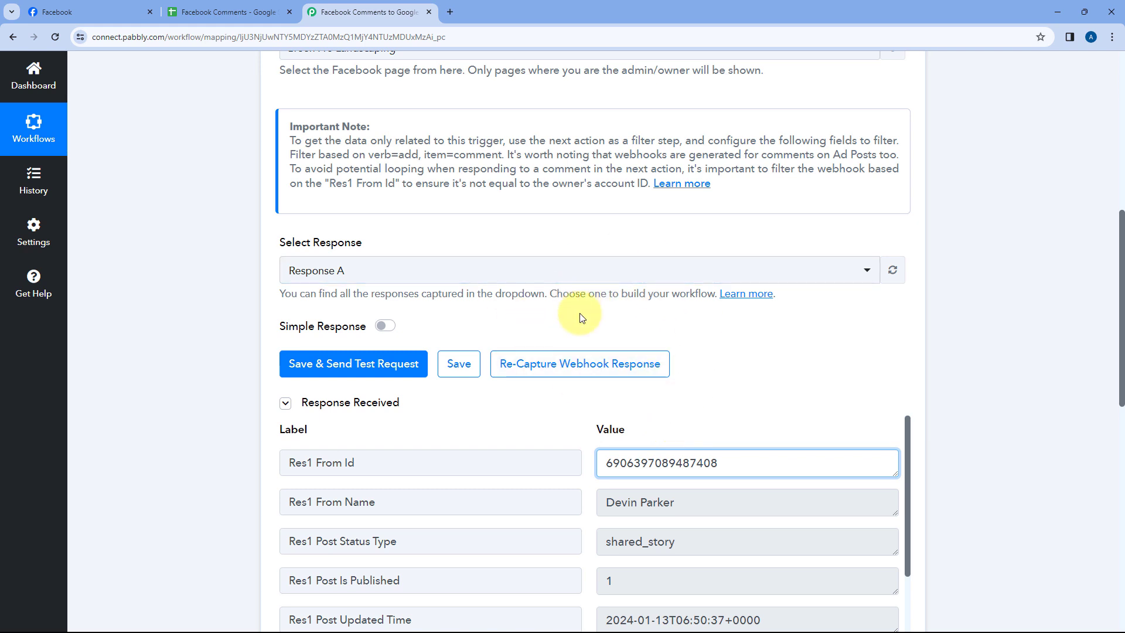
Set the second workflow step to Filter by Pabbly with the Filter Values action event and connect it
{"action": "scroll", "coordinate": [581, 317], "scroll_direction": "down", "scroll_amount": 9}
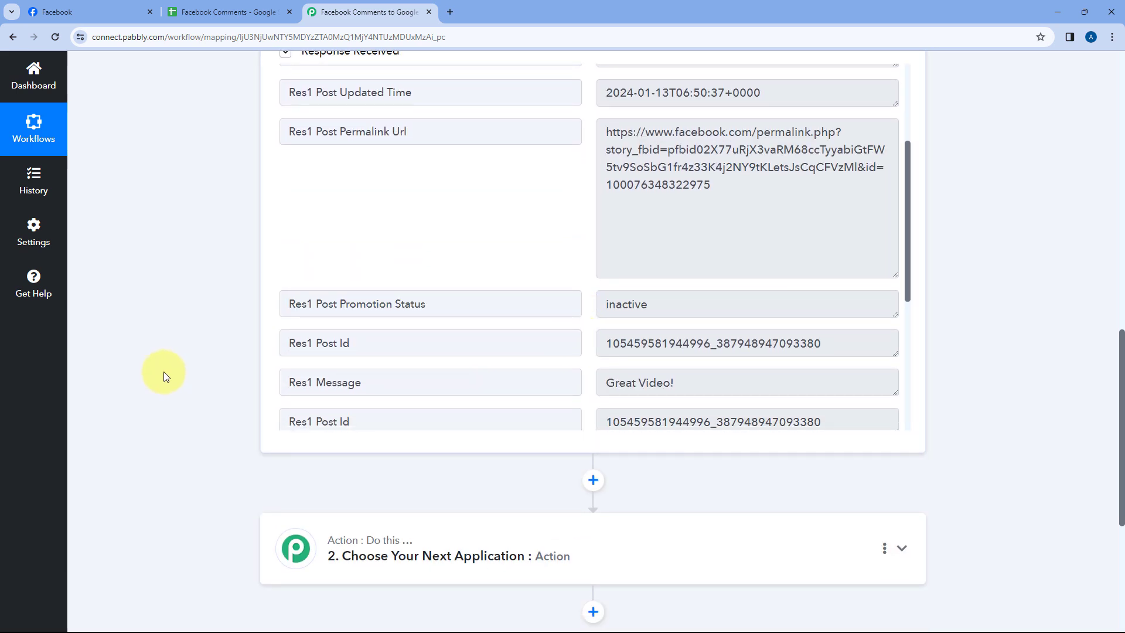
{"action": "scroll", "coordinate": [176, 372], "scroll_direction": "down", "scroll_amount": 5}
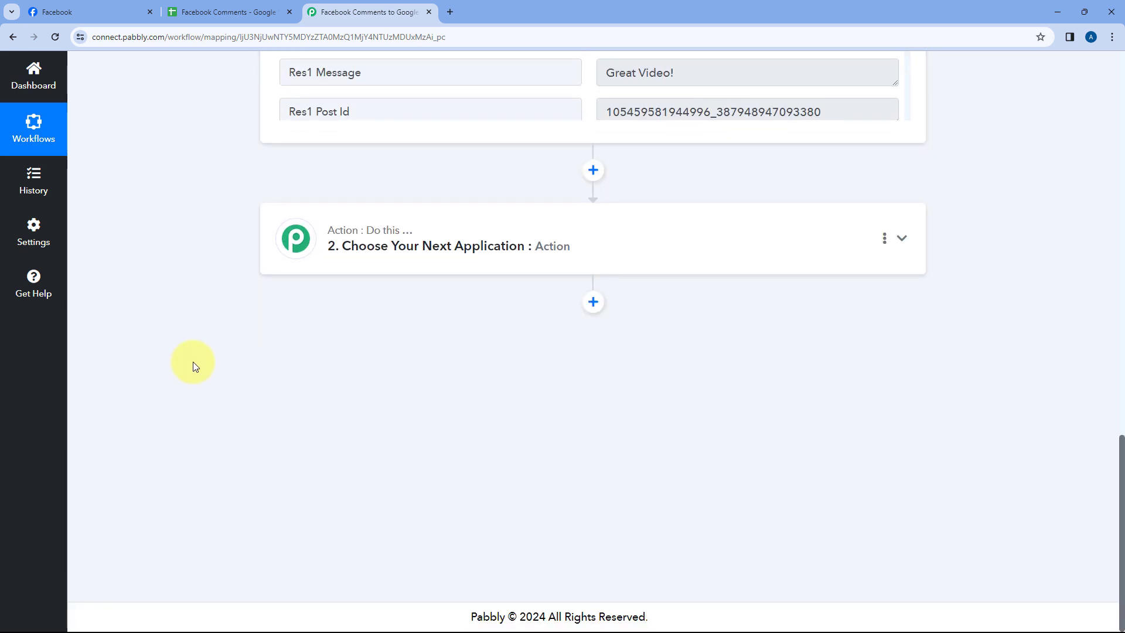
{"action": "left_click", "coordinate": [589, 238]}
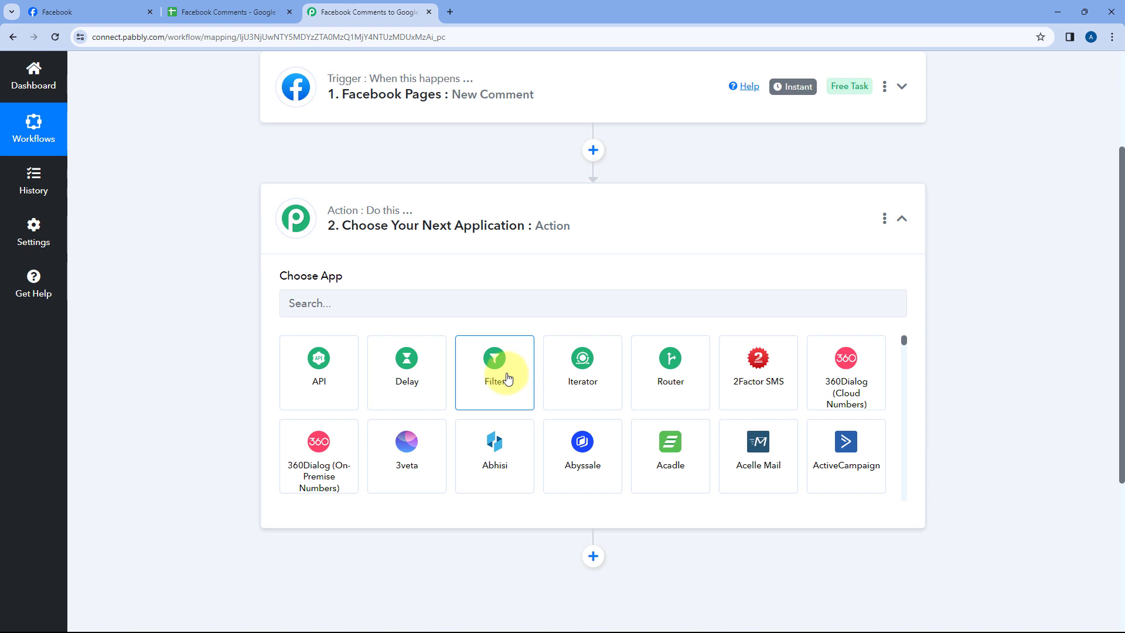
{"action": "left_click", "coordinate": [507, 378]}
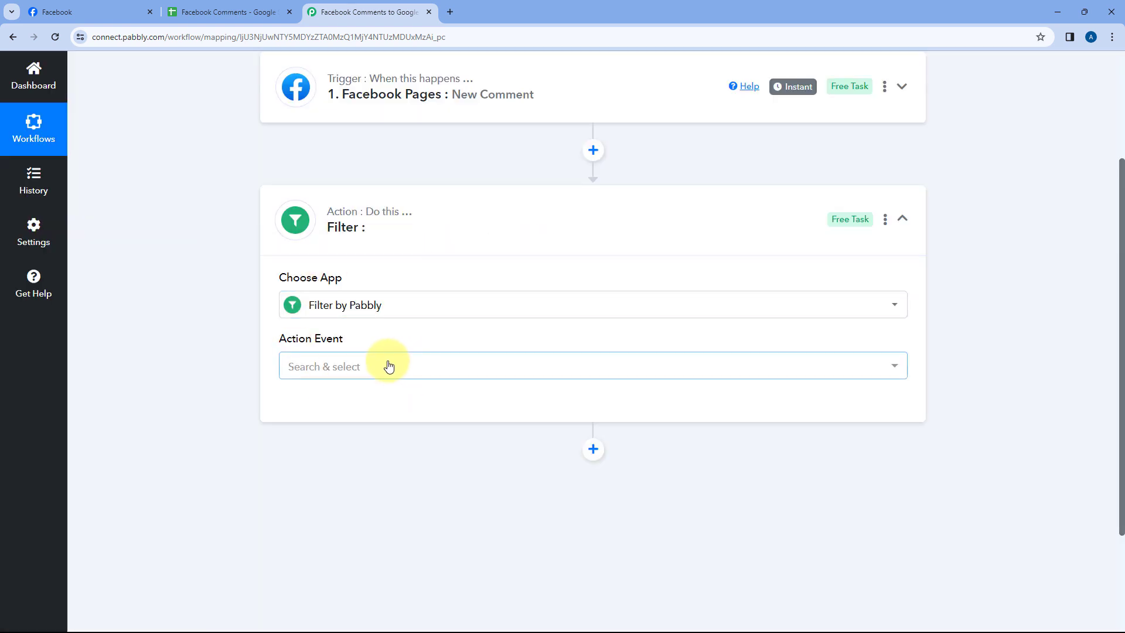
{"action": "left_click", "coordinate": [389, 366]}
{"action": "scroll", "coordinate": [281, 369], "scroll_direction": "down", "scroll_amount": 1}
{"action": "left_click", "coordinate": [324, 375]}
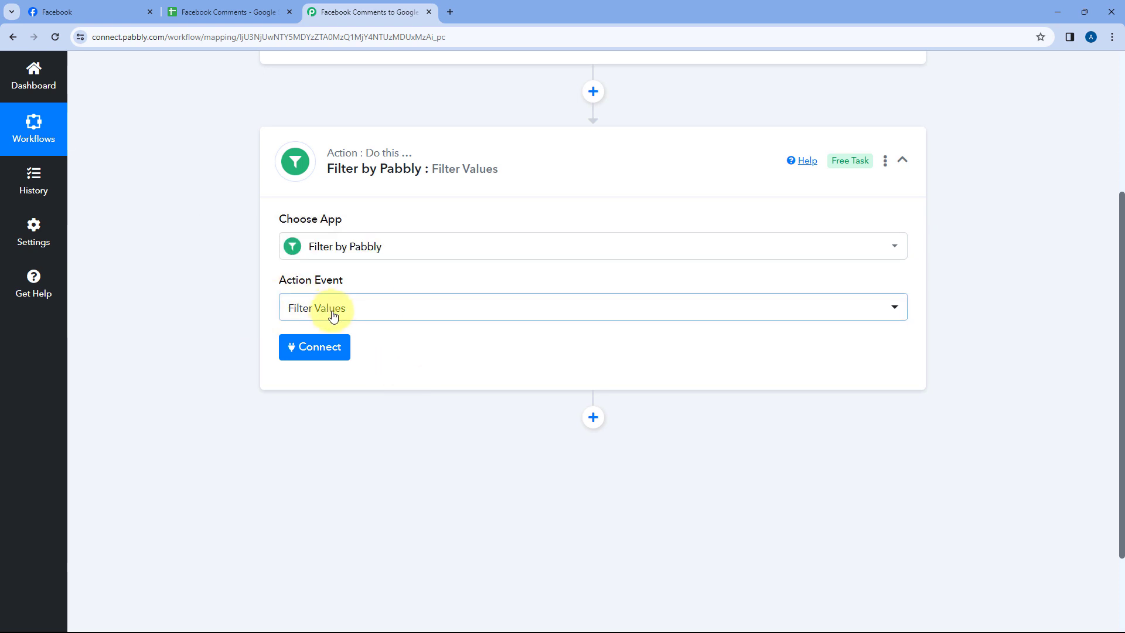
{"action": "left_click", "coordinate": [314, 349]}
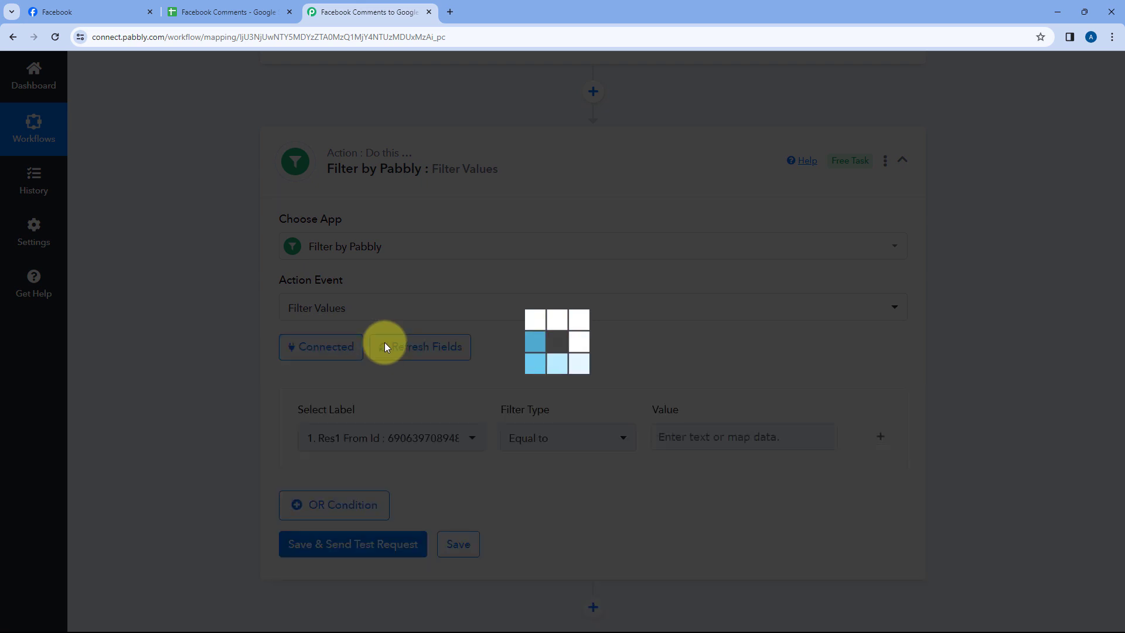
Look through the New Comment labels available to the filter and recheck the verb and item rules in the trigger's Important Note
{"action": "scroll", "coordinate": [440, 358], "scroll_direction": "down", "scroll_amount": 2}
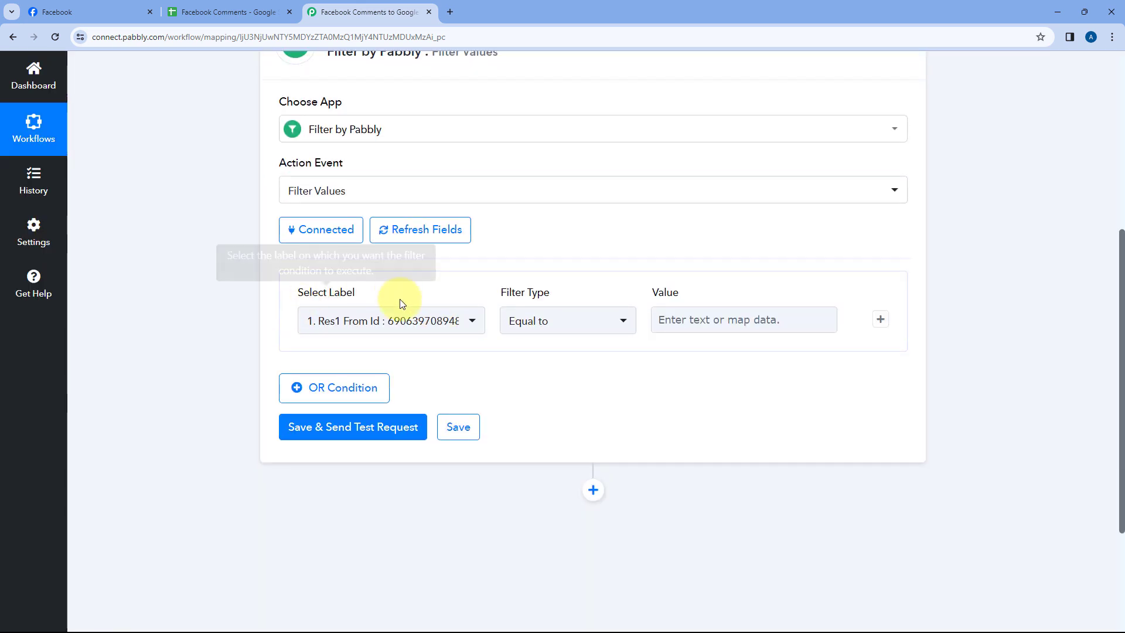
{"action": "left_click", "coordinate": [457, 323]}
{"action": "left_click", "coordinate": [504, 402]}
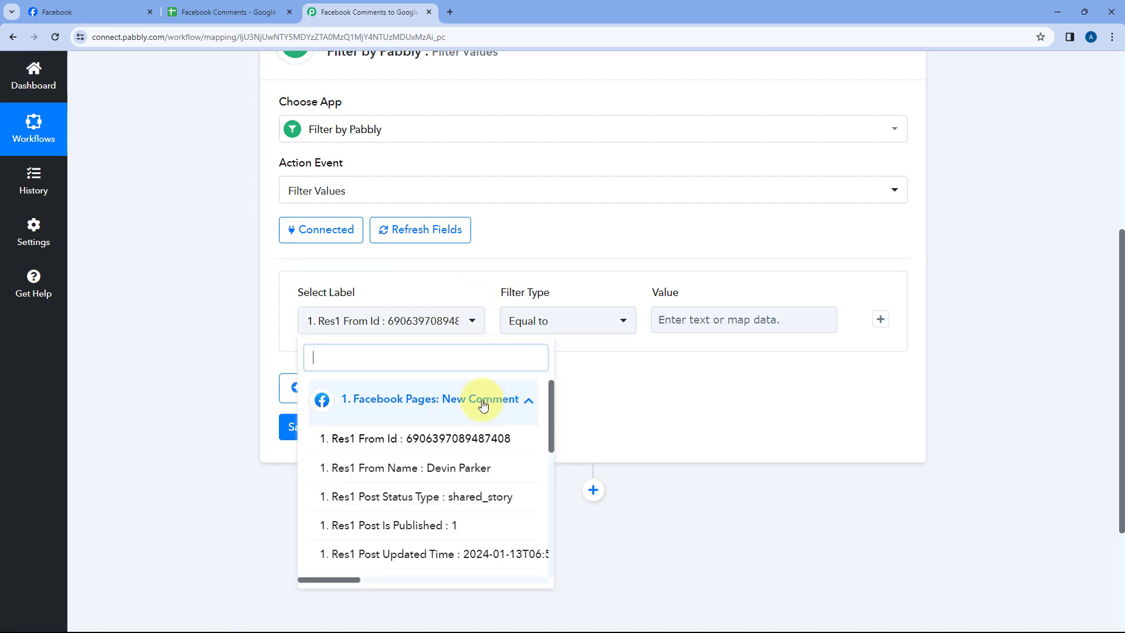
{"action": "scroll", "coordinate": [239, 396], "scroll_direction": "down", "scroll_amount": 2}
{"action": "scroll", "coordinate": [391, 334], "scroll_direction": "down", "scroll_amount": 4}
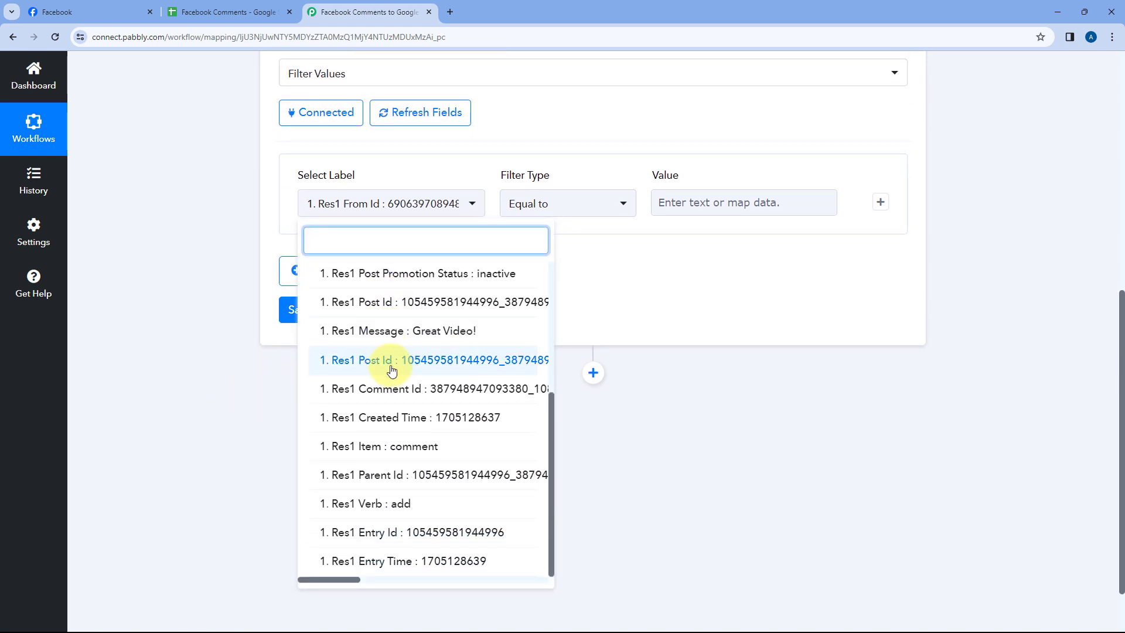
{"action": "scroll", "coordinate": [387, 363], "scroll_direction": "up", "scroll_amount": 4}
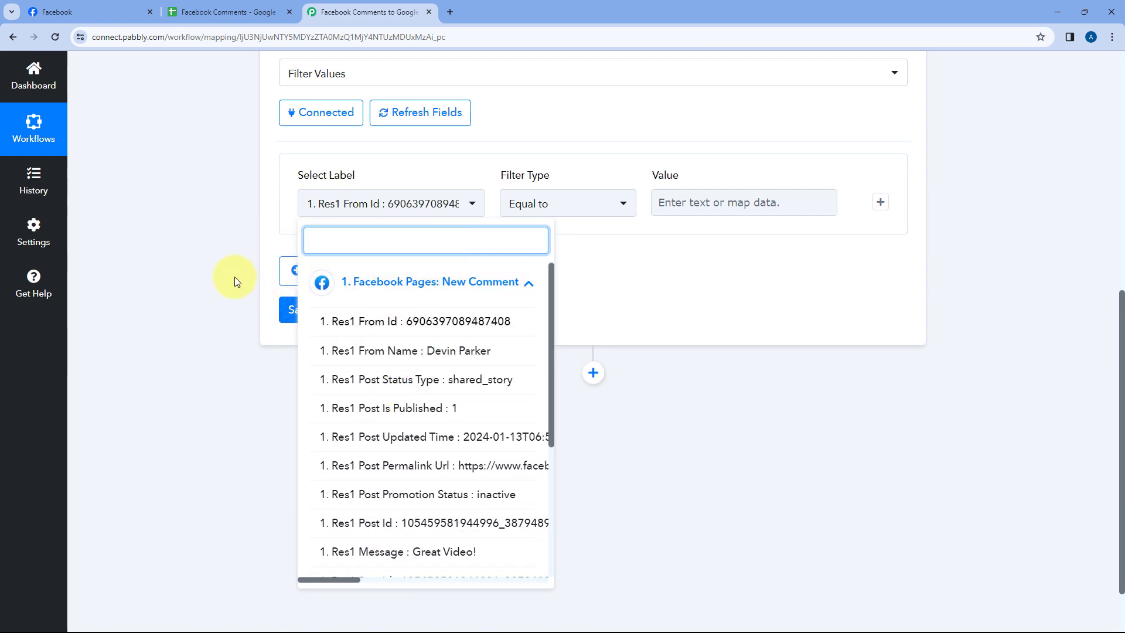
{"action": "left_click", "coordinate": [206, 287]}
{"action": "scroll", "coordinate": [207, 290], "scroll_direction": "up", "scroll_amount": 7}
{"action": "left_click", "coordinate": [427, 221]}
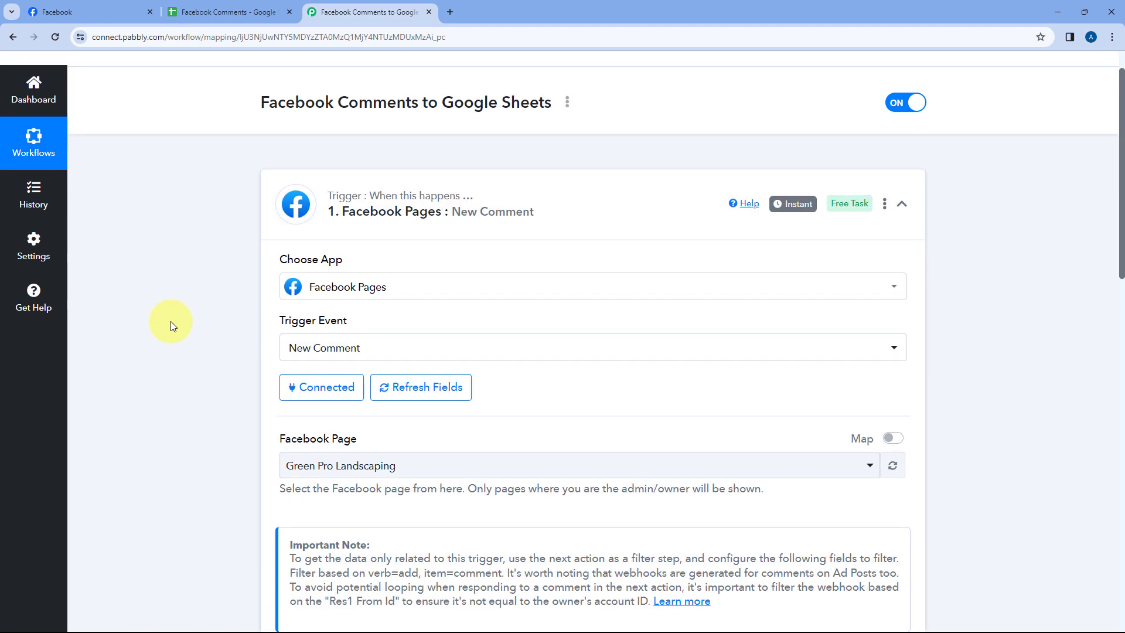
{"action": "scroll", "coordinate": [191, 314], "scroll_direction": "down", "scroll_amount": 7}
{"action": "scroll", "coordinate": [400, 176], "scroll_direction": "up", "scroll_amount": 2}
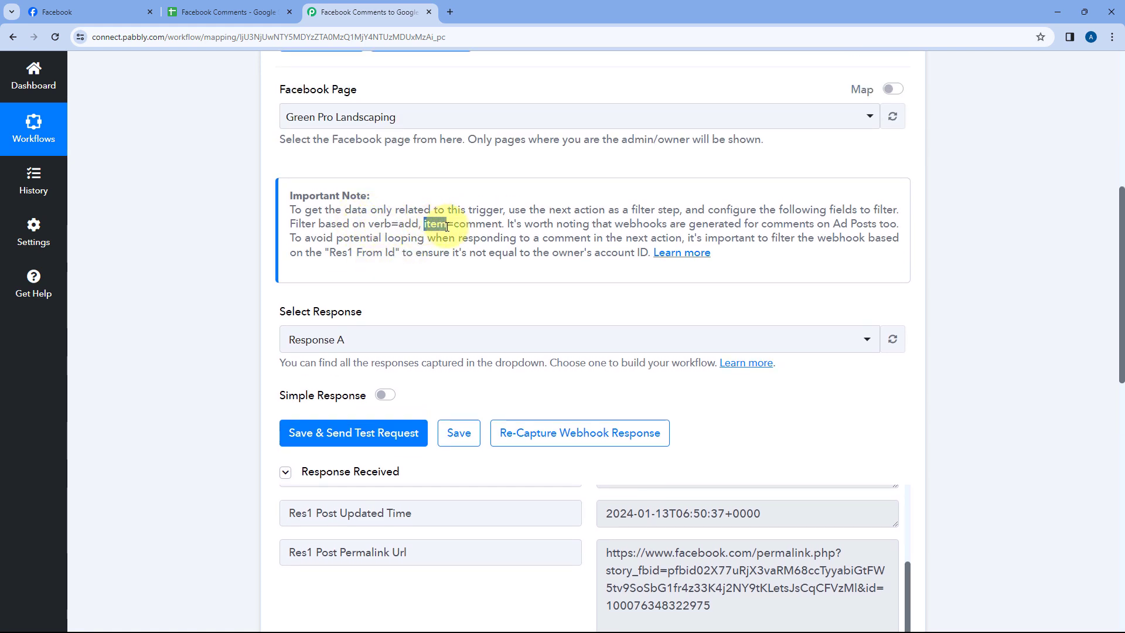
{"action": "left_click", "coordinate": [204, 252]}
Reopen the filter step and set its first condition to Res1 Verb, Equal to, add
{"action": "scroll", "coordinate": [204, 253], "scroll_direction": "down", "scroll_amount": 12}
{"action": "left_click", "coordinate": [417, 272]}
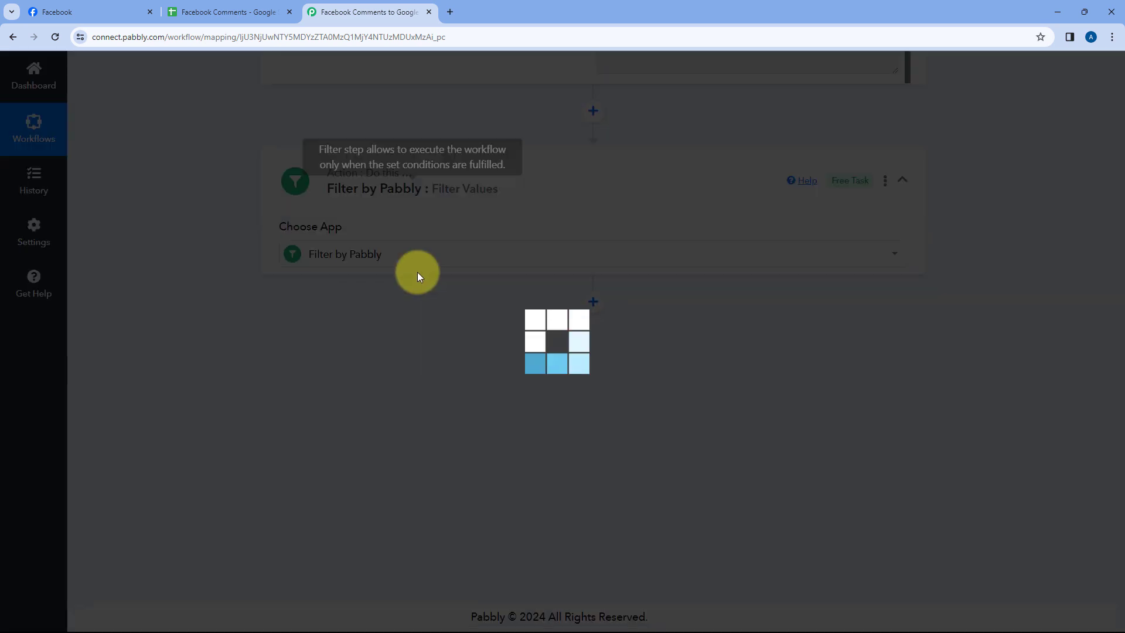
{"action": "scroll", "coordinate": [219, 277], "scroll_direction": "down", "scroll_amount": 4}
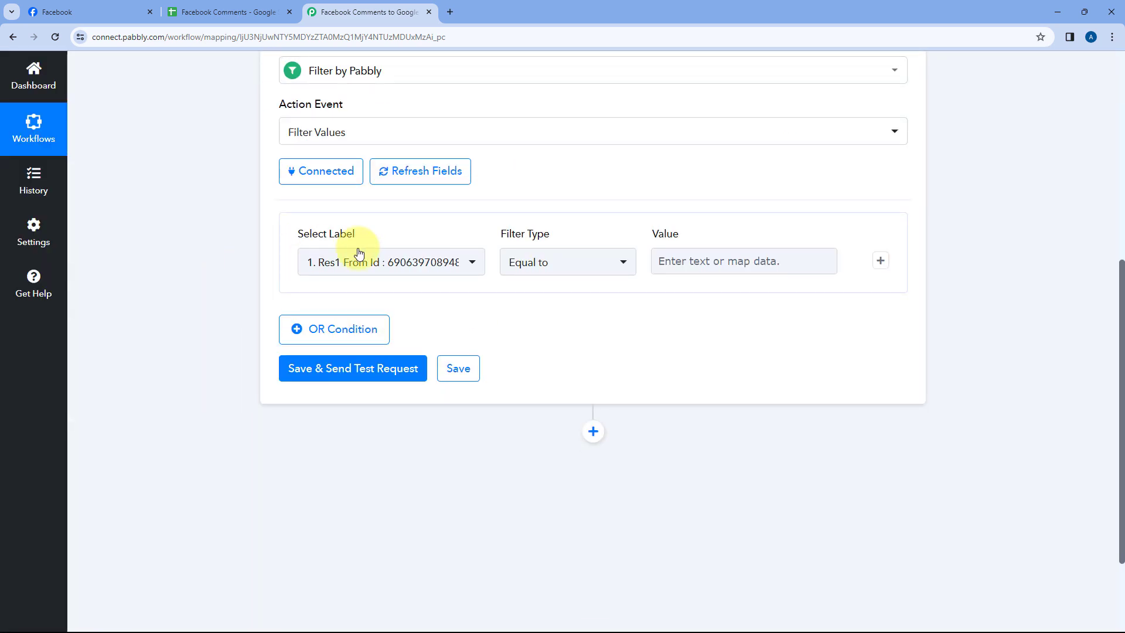
{"action": "left_click", "coordinate": [456, 257]}
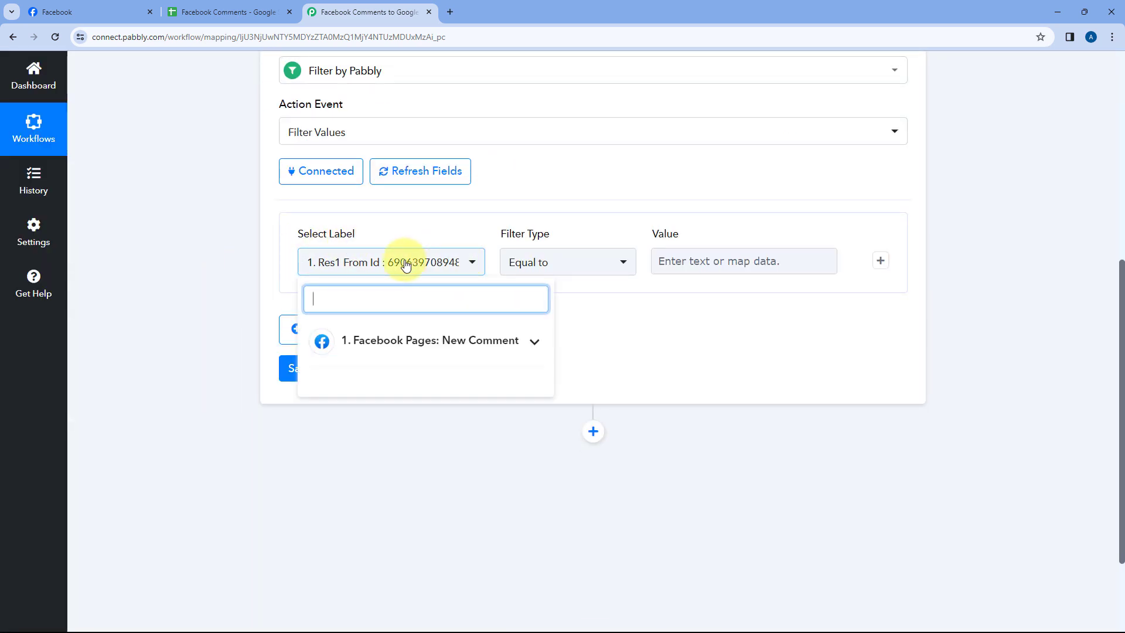
{"action": "left_click", "coordinate": [531, 343]}
{"action": "scroll", "coordinate": [389, 407], "scroll_direction": "down", "scroll_amount": 3}
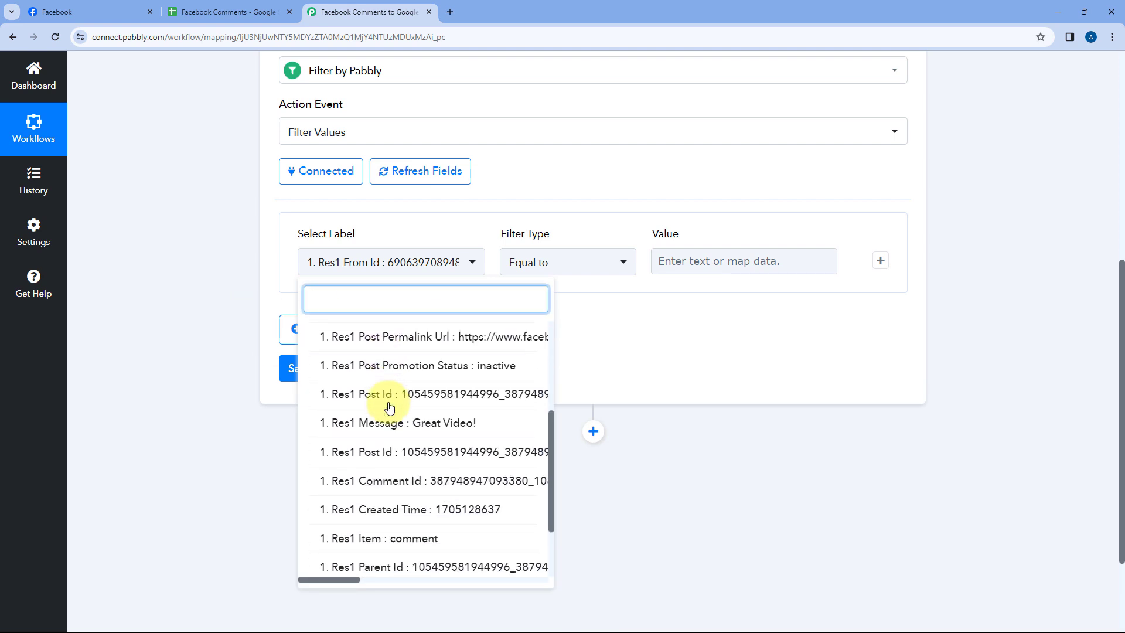
{"action": "scroll", "coordinate": [390, 407], "scroll_direction": "down", "scroll_amount": 2}
{"action": "scroll", "coordinate": [398, 392], "scroll_direction": "down", "scroll_amount": 1}
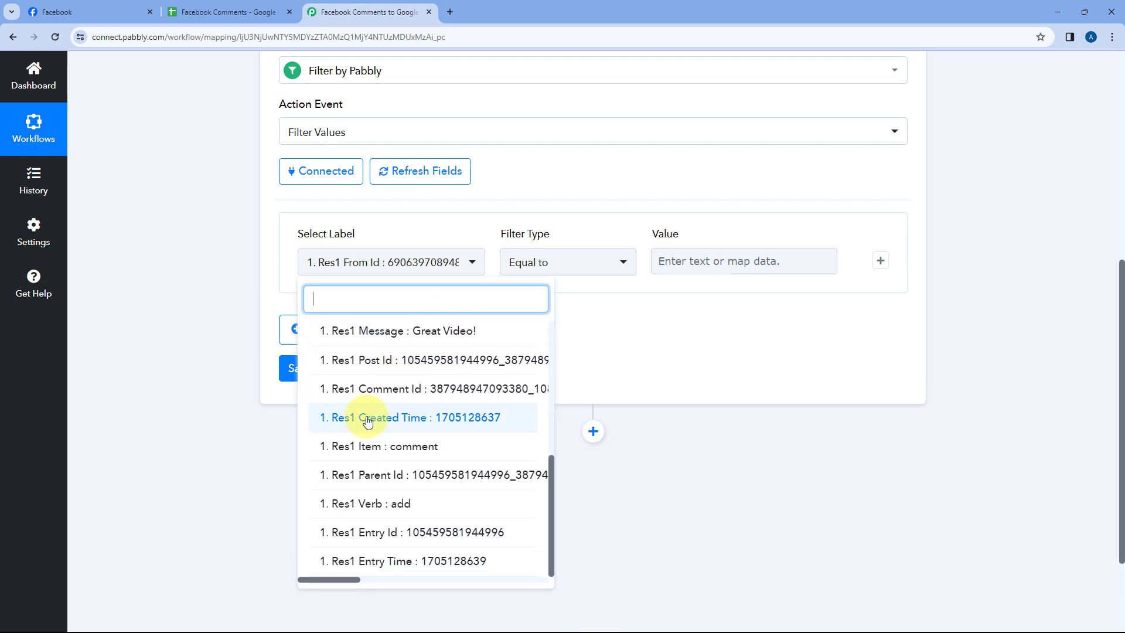
{"action": "scroll", "coordinate": [368, 421], "scroll_direction": "down", "scroll_amount": 1}
{"action": "left_click", "coordinate": [371, 504]}
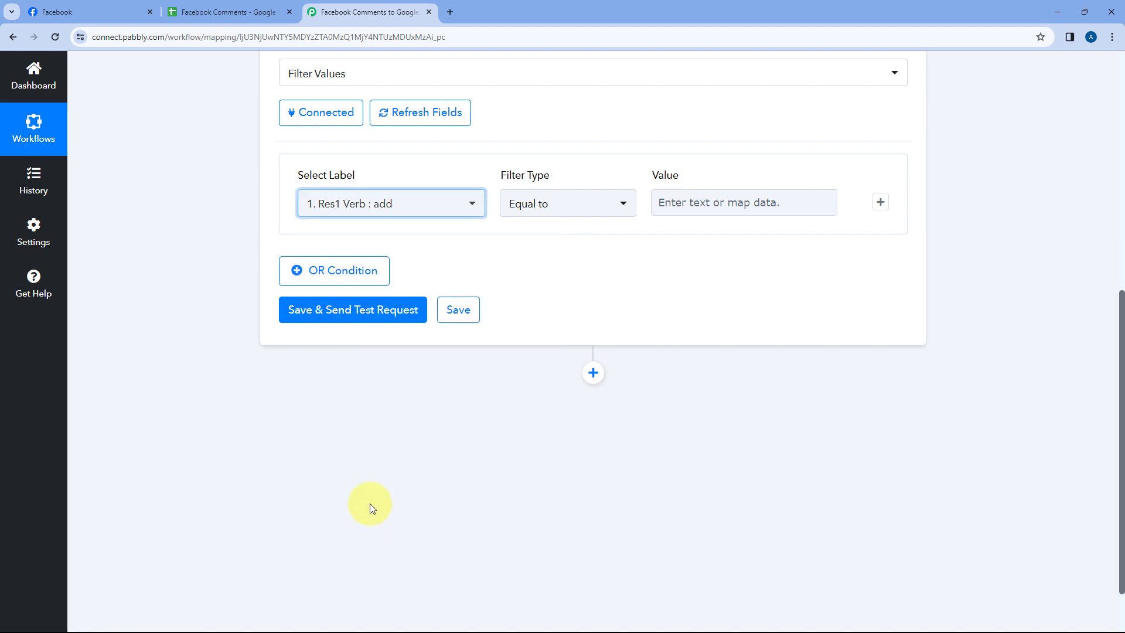
{"action": "left_click", "coordinate": [671, 207]}
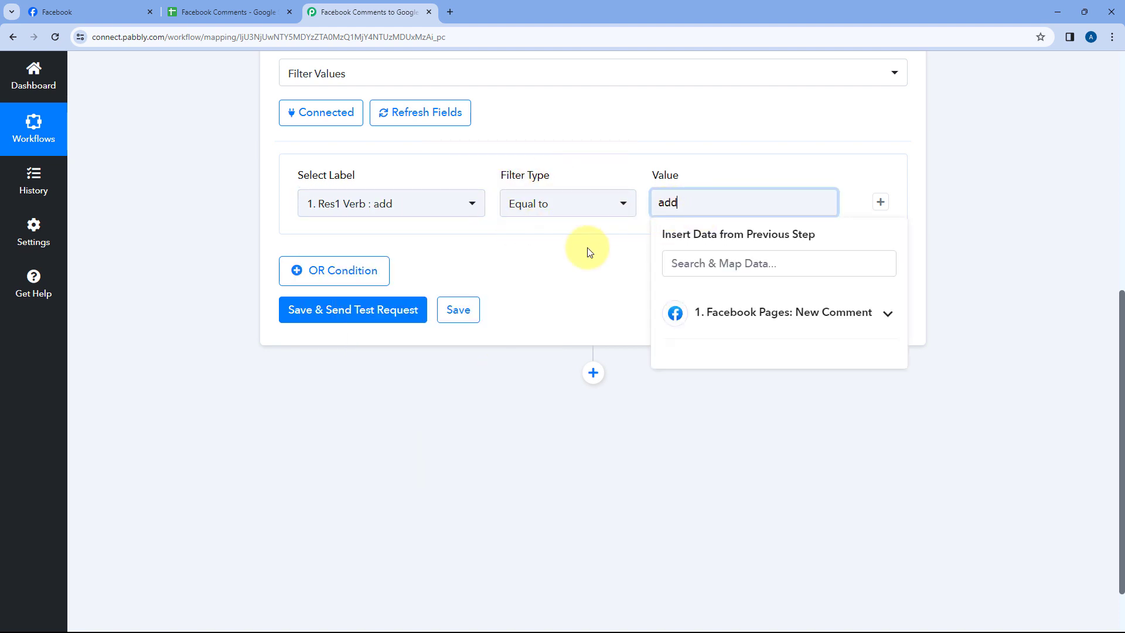
{"action": "left_click", "coordinate": [686, 202]}
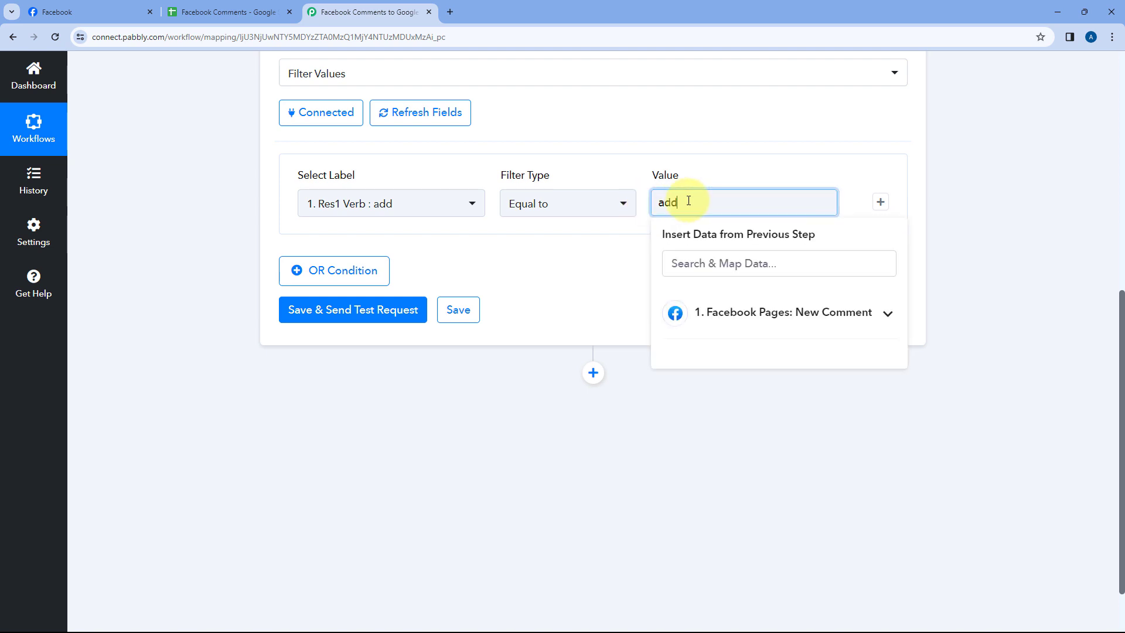
Add an AND condition to the filter with Res1 Item, Equal to, comment
{"action": "left_click", "coordinate": [881, 203]}
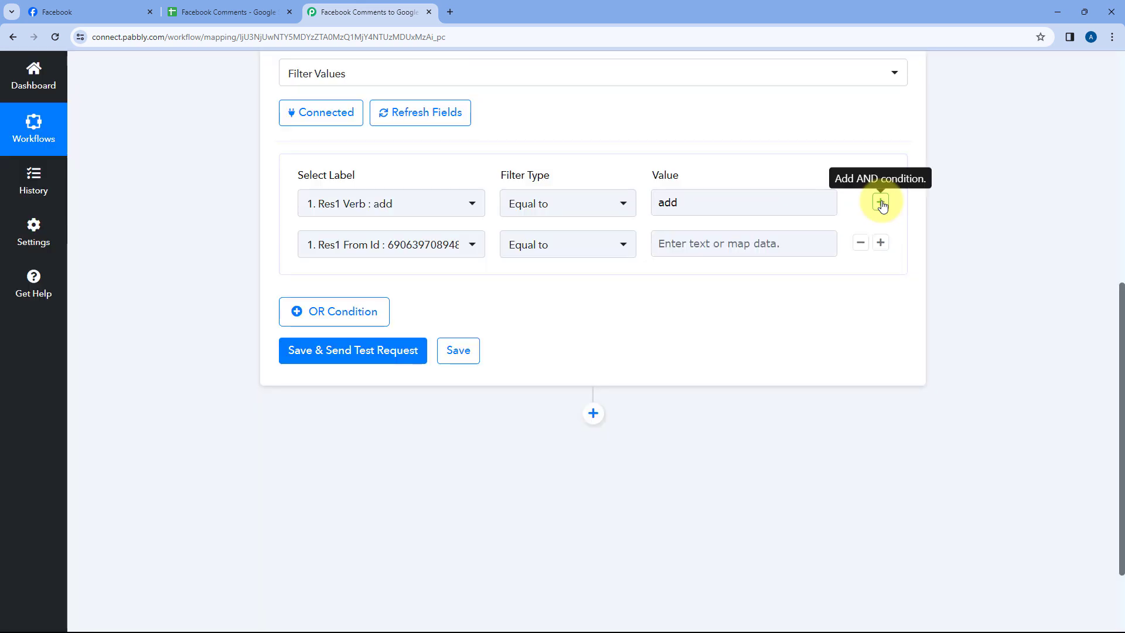
{"action": "left_click", "coordinate": [473, 247]}
{"action": "left_click", "coordinate": [447, 320]}
{"action": "scroll", "coordinate": [387, 442], "scroll_direction": "down", "scroll_amount": 4}
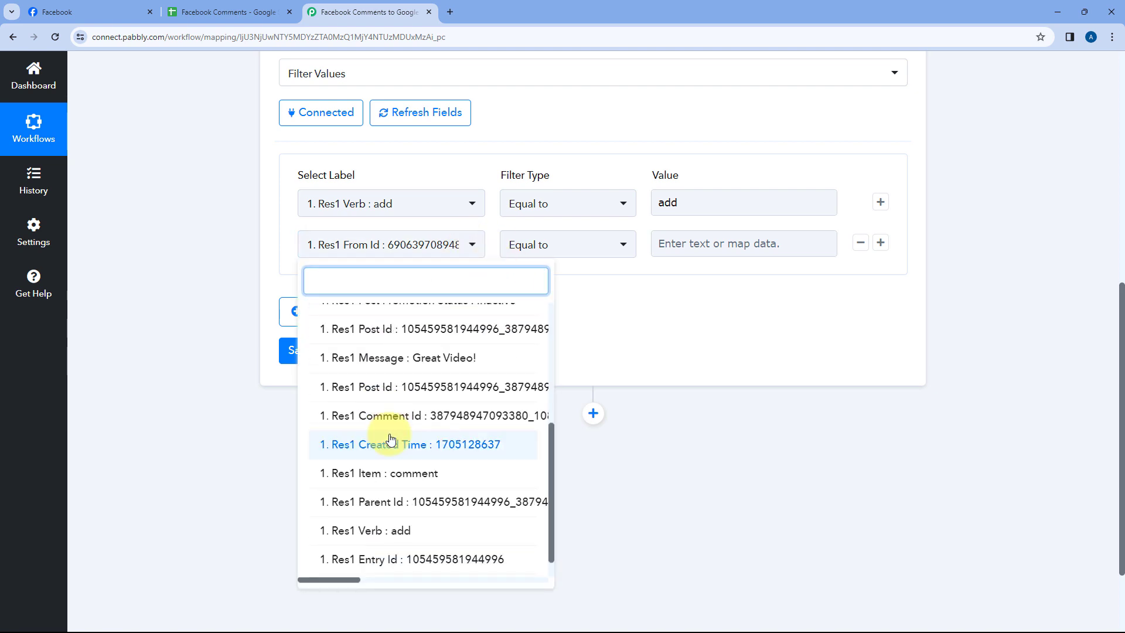
{"action": "left_click", "coordinate": [370, 475]}
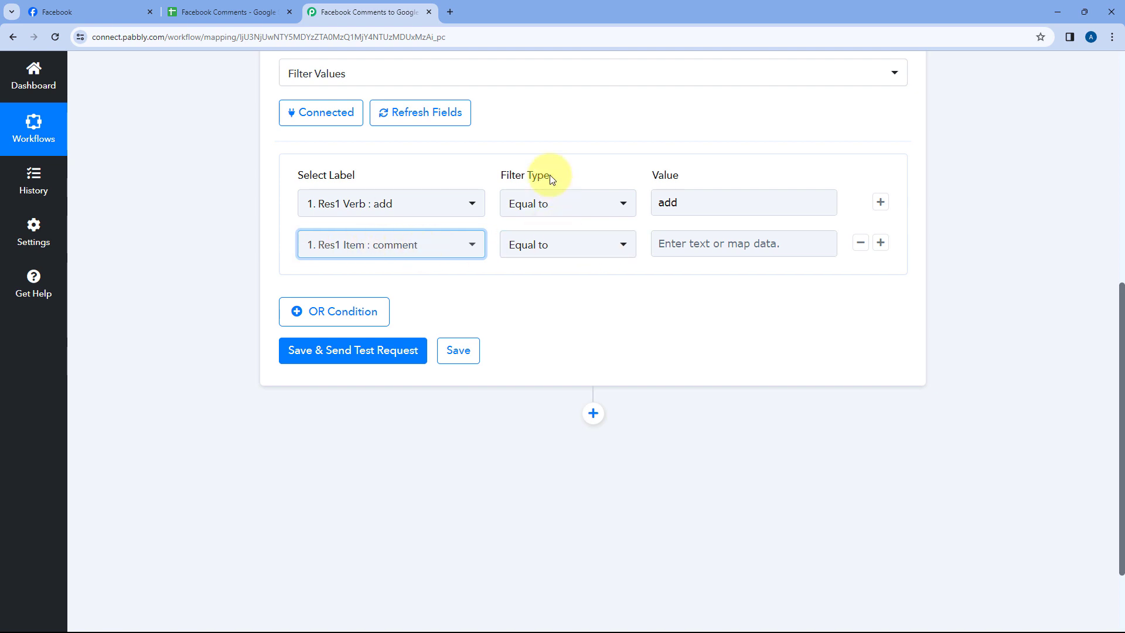
{"action": "left_click", "coordinate": [727, 244]}
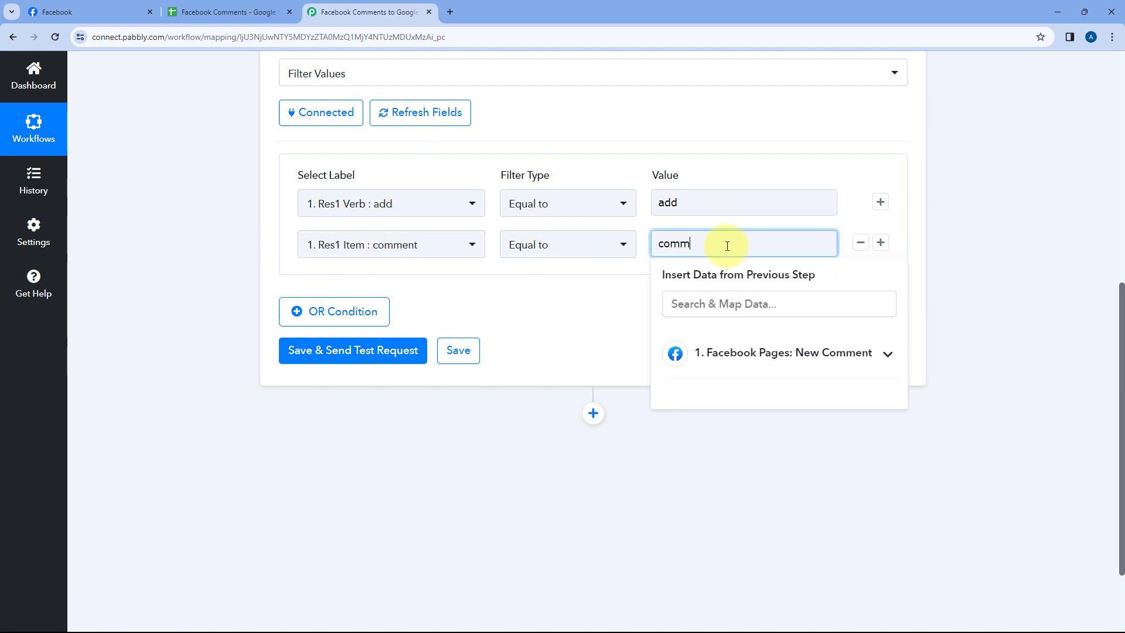
{"action": "left_click", "coordinate": [544, 314]}
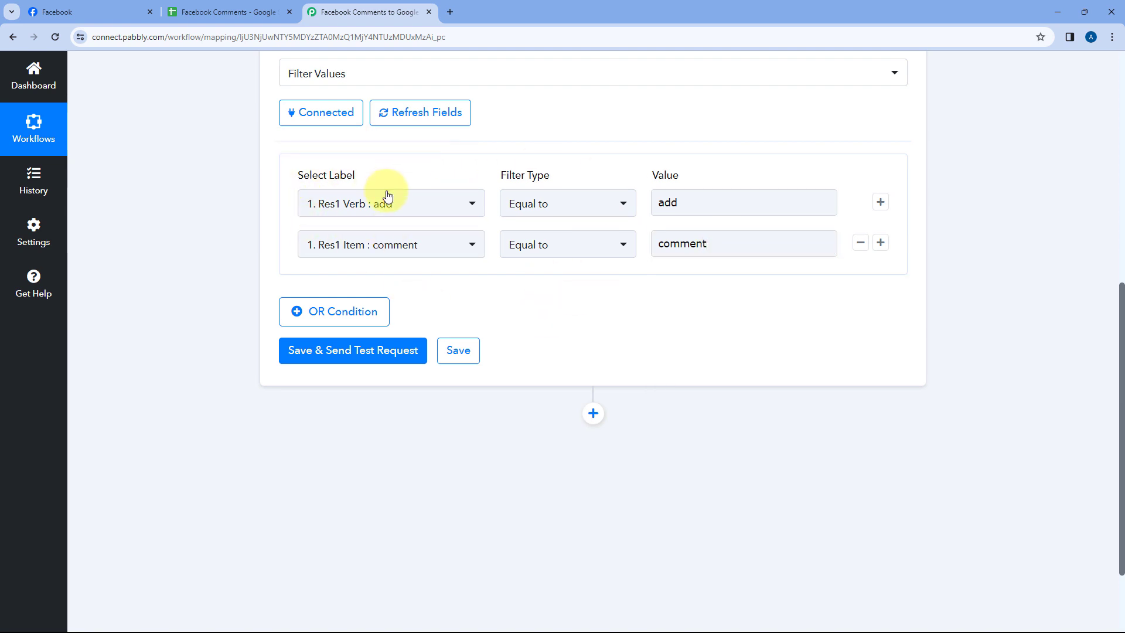
Check the values entered for the Res1 Verb and Res1 Item filter conditions
{"action": "scroll", "coordinate": [387, 195], "scroll_direction": "up", "scroll_amount": 1}
{"action": "left_click_drag", "start_coordinate": [715, 304], "coordinate": [647, 304]}
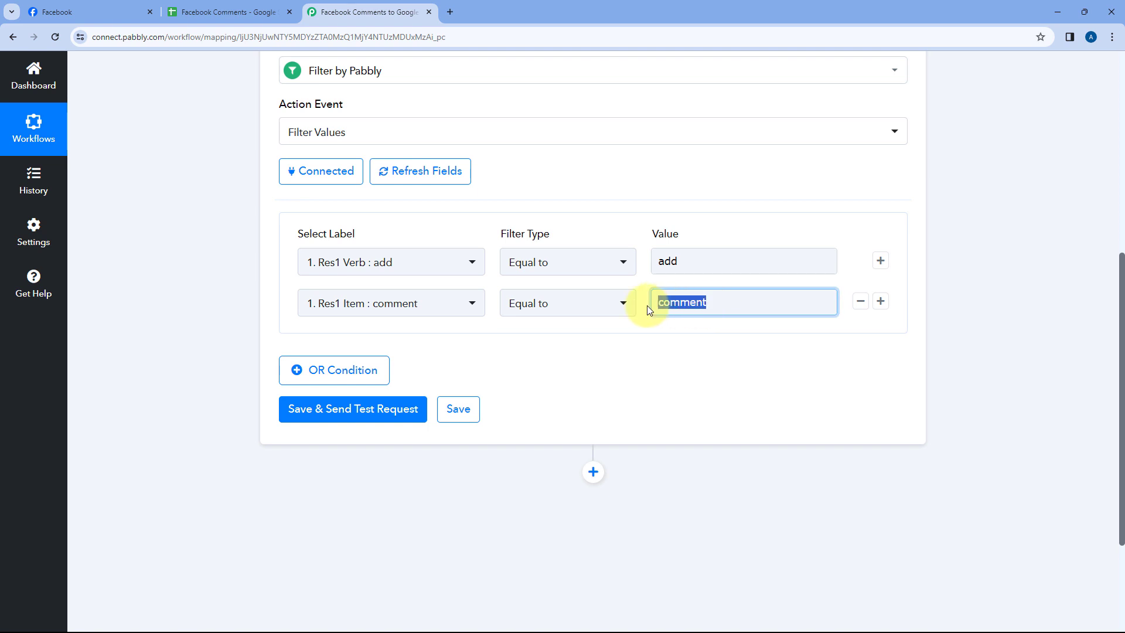
{"action": "left_click_drag", "start_coordinate": [711, 261], "coordinate": [652, 263]}
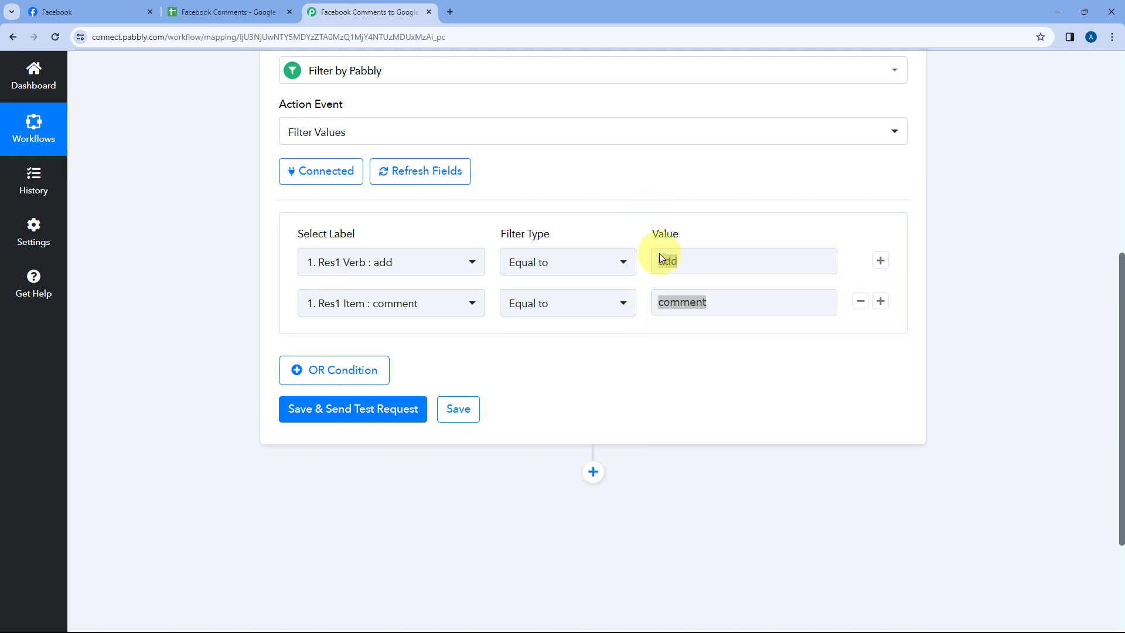
{"action": "left_click", "coordinate": [704, 264]}
{"action": "left_click", "coordinate": [728, 304]}
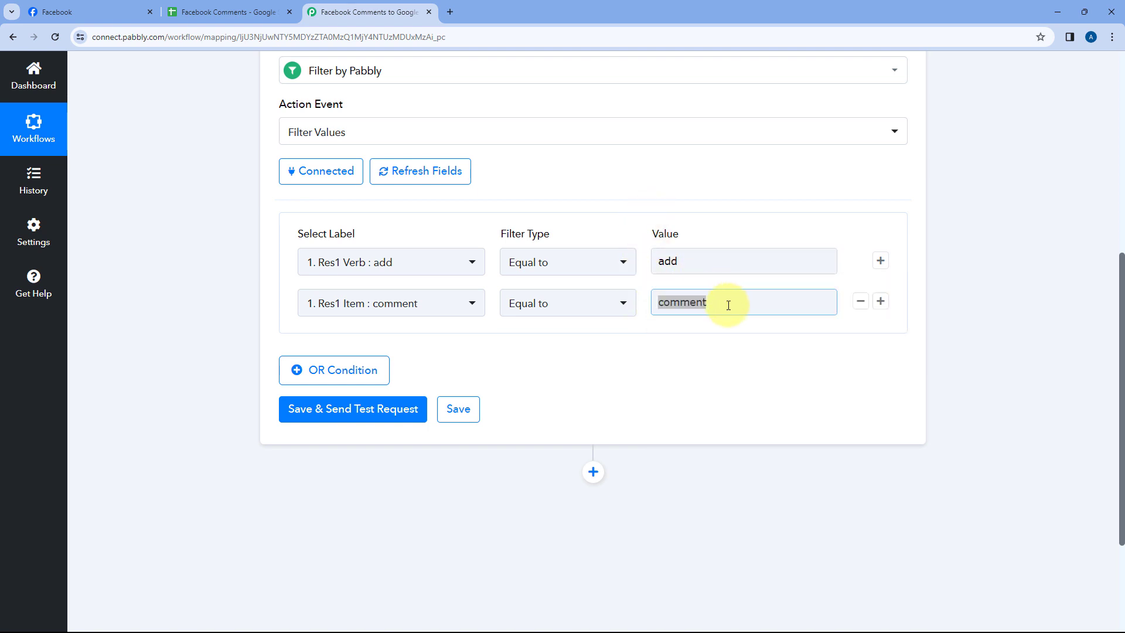
Review the two filter conditions against the Facebook Comments spreadsheet's columns and the Green Pro Landscaping Facebook page
{"action": "left_click", "coordinate": [639, 282]}
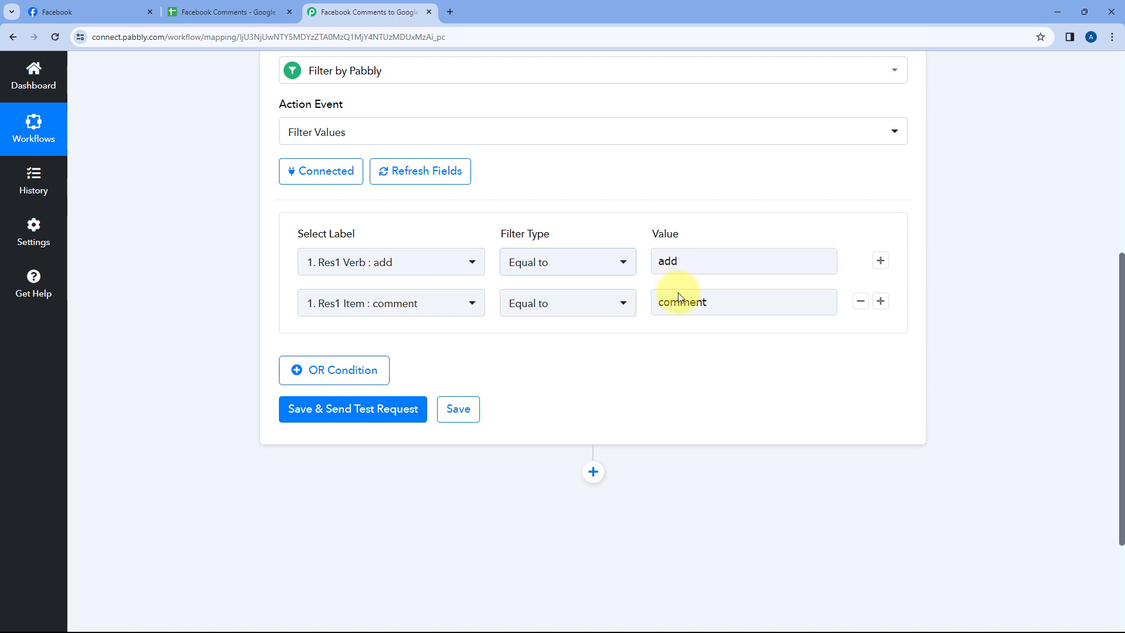
{"action": "left_click", "coordinate": [701, 293]}
{"action": "left_click", "coordinate": [229, 4]}
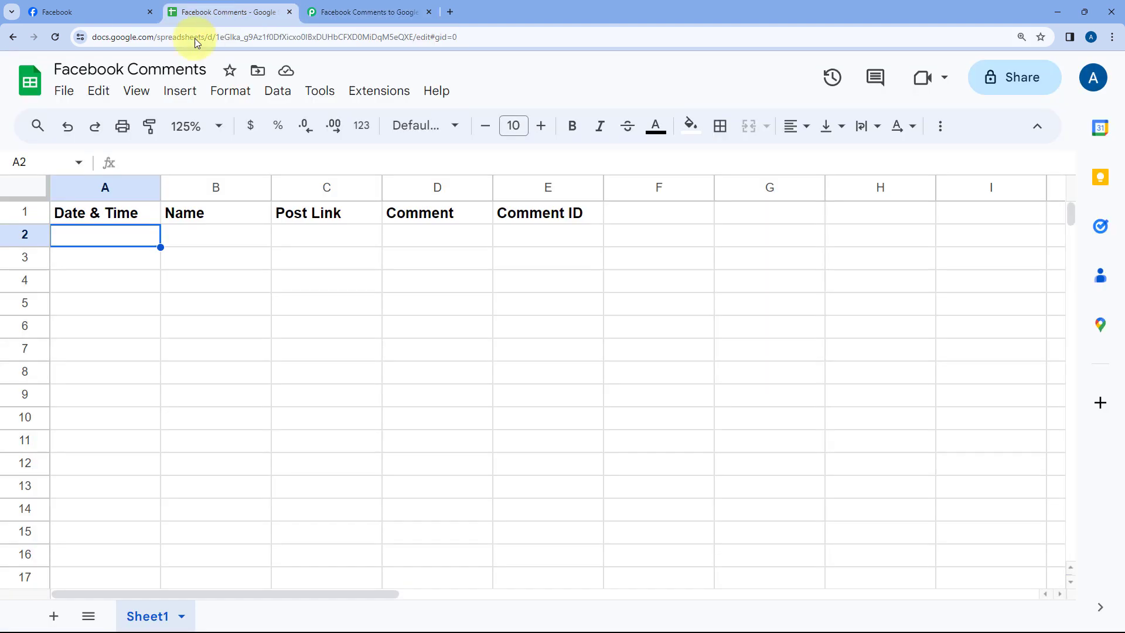
{"action": "left_click", "coordinate": [353, 10]}
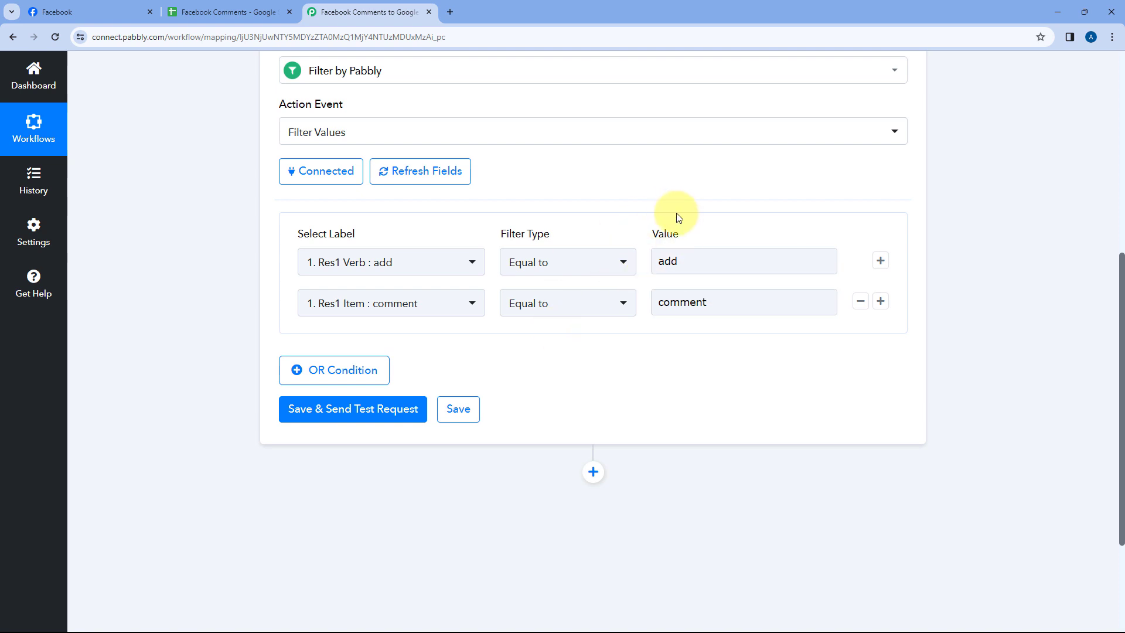
{"action": "left_click", "coordinate": [176, 12]}
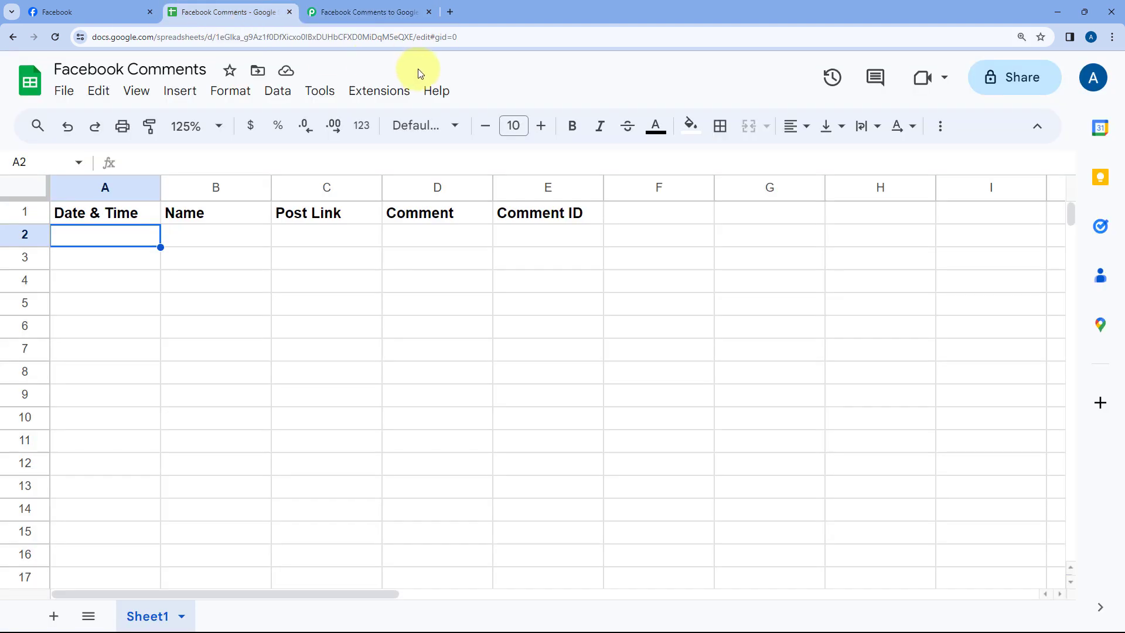
{"action": "left_click", "coordinate": [387, 7]}
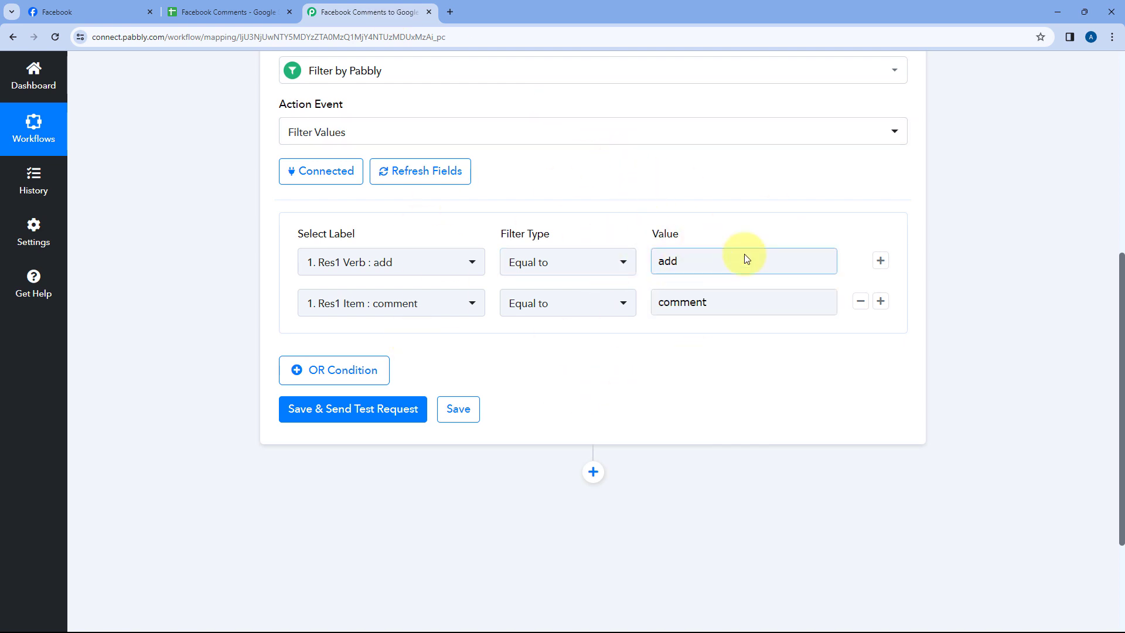
{"action": "scroll", "coordinate": [550, 246], "scroll_direction": "up", "scroll_amount": 1}
{"action": "scroll", "coordinate": [551, 253], "scroll_direction": "up", "scroll_amount": 3}
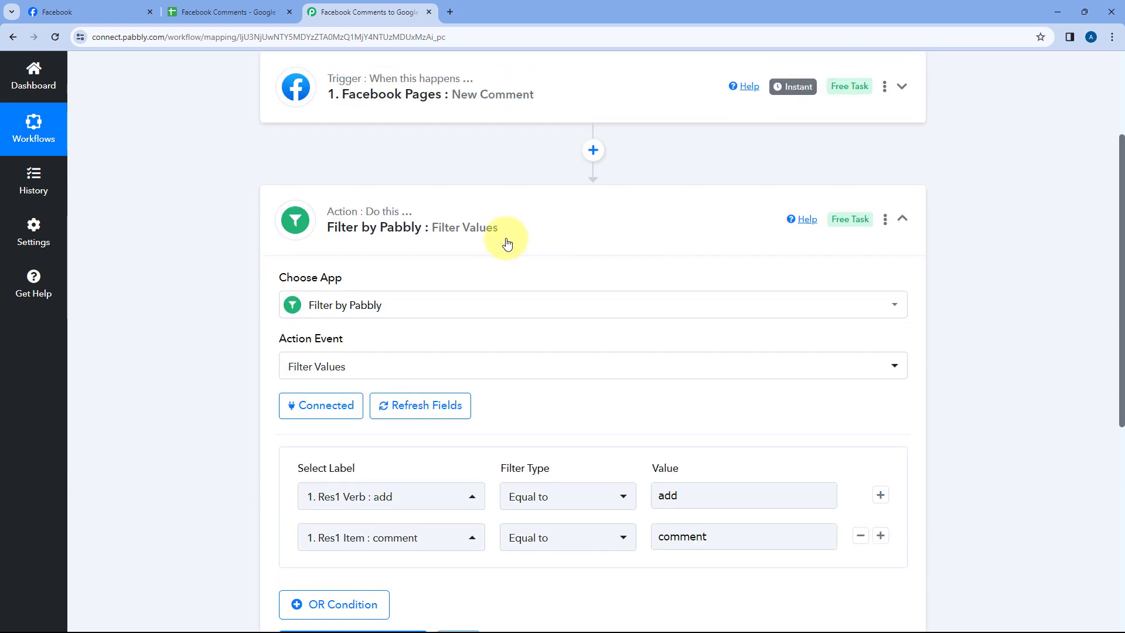
{"action": "left_click", "coordinate": [268, 15]}
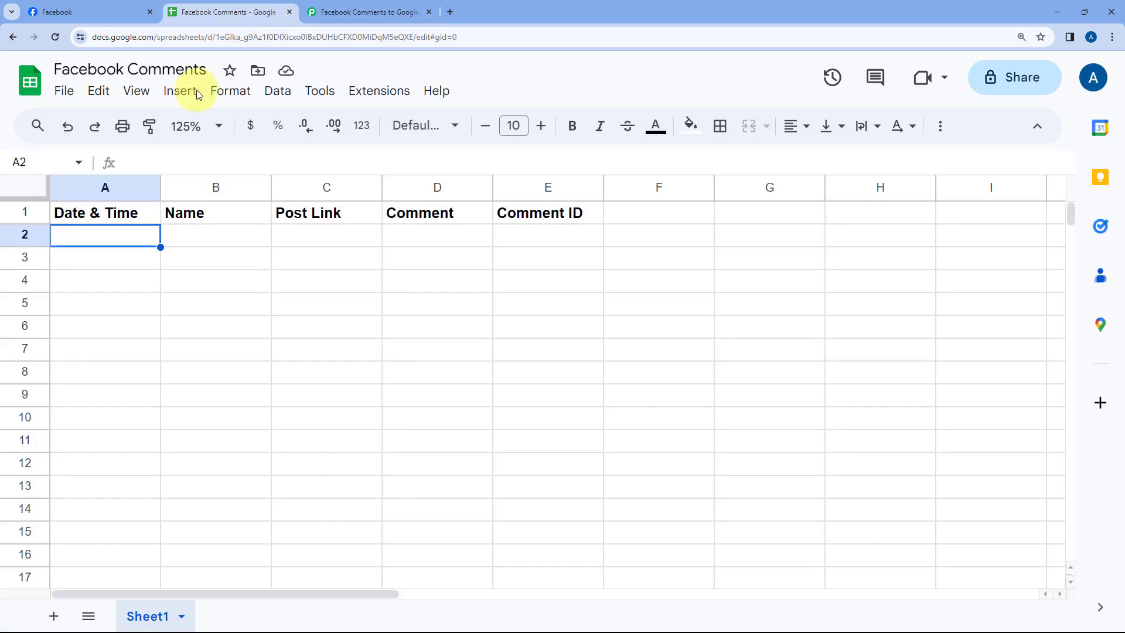
{"action": "left_click", "coordinate": [118, 11]}
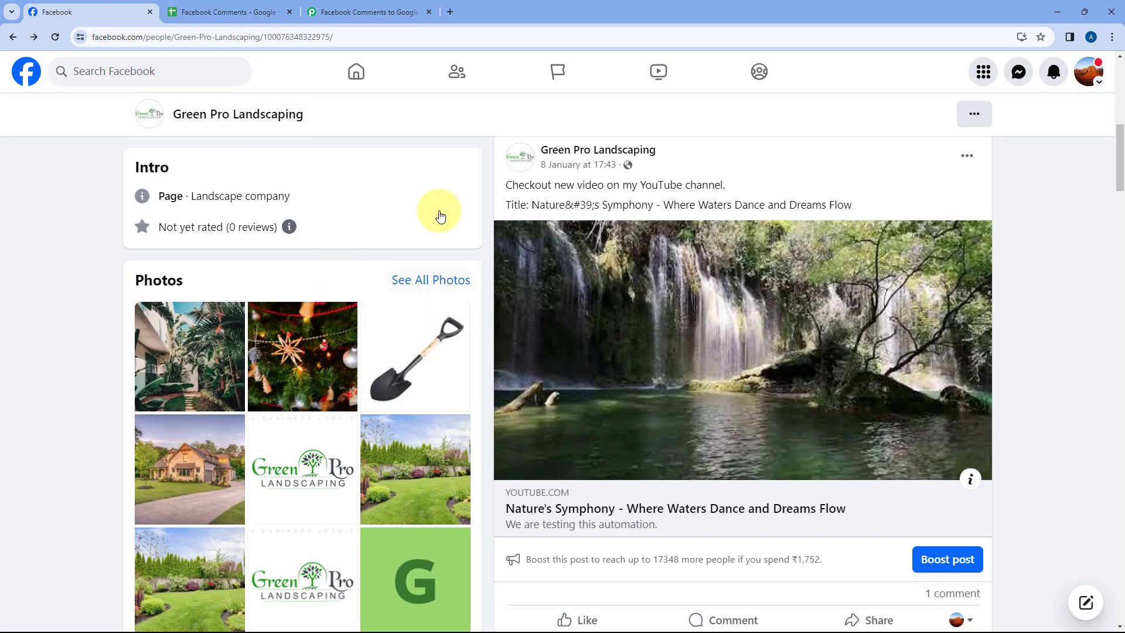
Return to Pabbly Connect, expand the New Comment trigger and examine the Important Note's Res1 From Id rule and the captured response fields
{"action": "left_click", "coordinate": [403, 11]}
{"action": "left_click", "coordinate": [482, 107]}
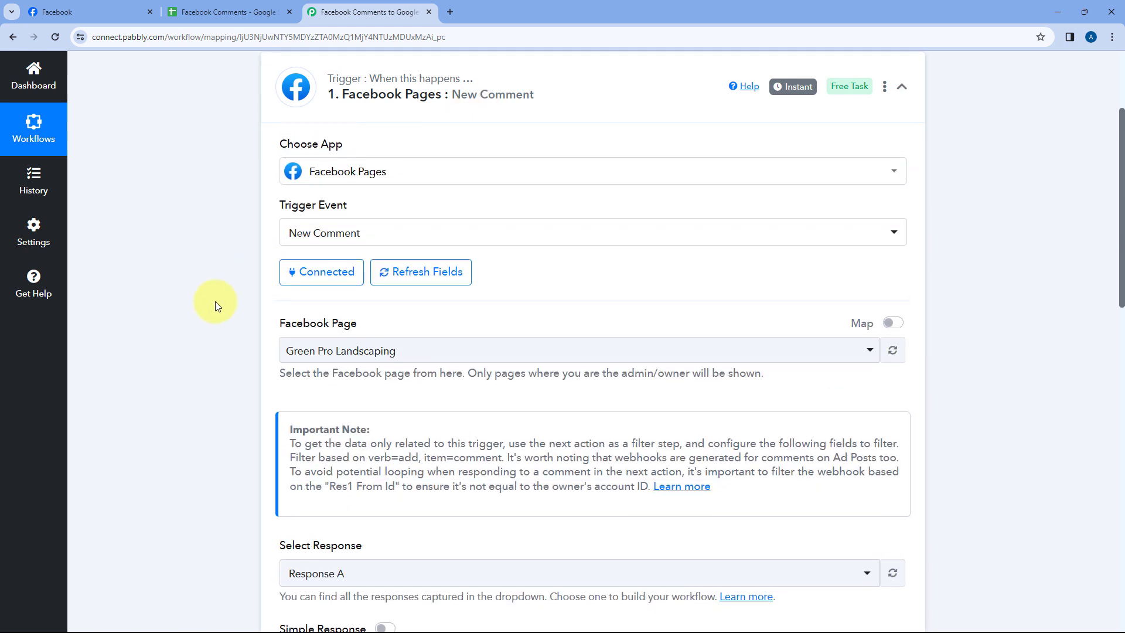
{"action": "scroll", "coordinate": [214, 302], "scroll_direction": "down", "scroll_amount": 5}
{"action": "left_click_drag", "start_coordinate": [330, 194], "coordinate": [383, 197]}
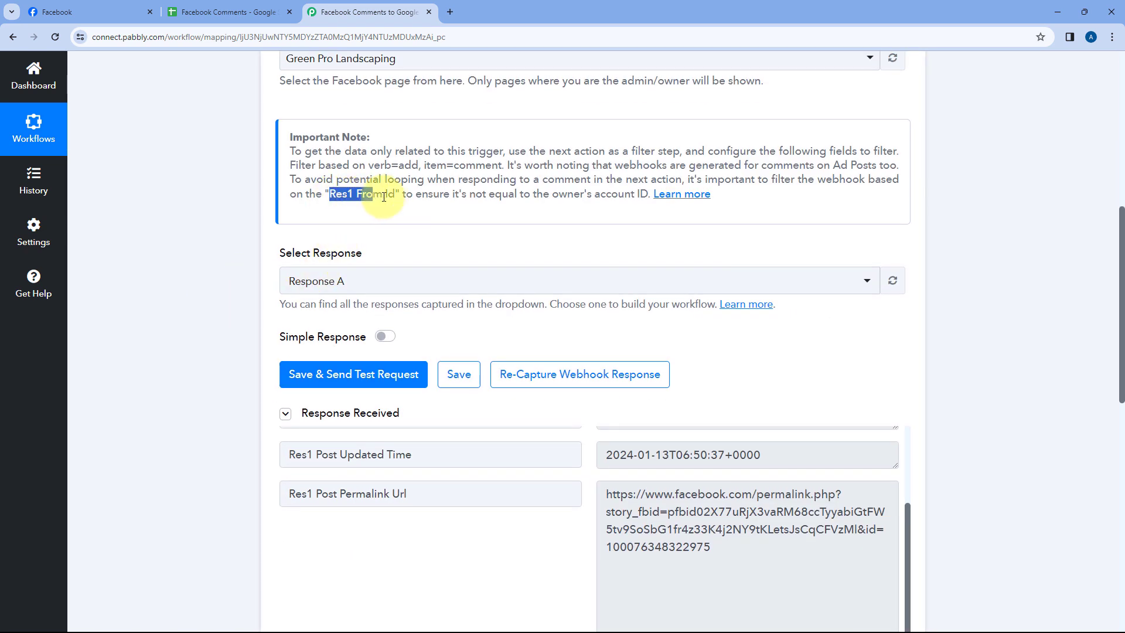
{"action": "scroll", "coordinate": [421, 447], "scroll_direction": "up", "scroll_amount": 5}
{"action": "left_click_drag", "start_coordinate": [427, 472], "coordinate": [221, 467]}
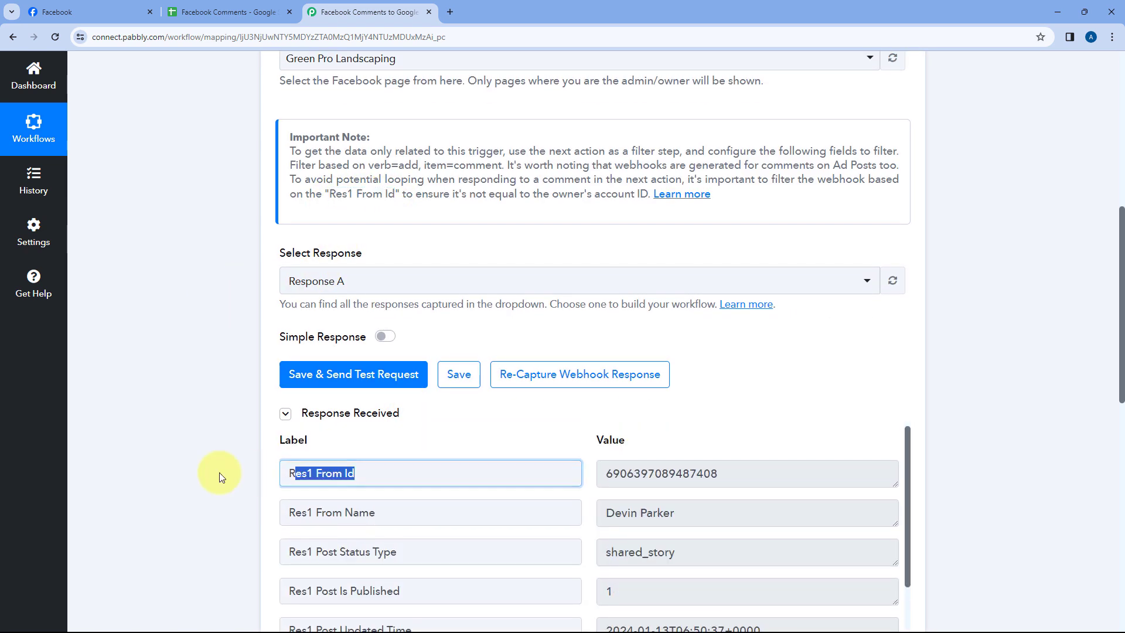
{"action": "left_click", "coordinate": [394, 464]}
{"action": "scroll", "coordinate": [550, 422], "scroll_direction": "down", "scroll_amount": 6}
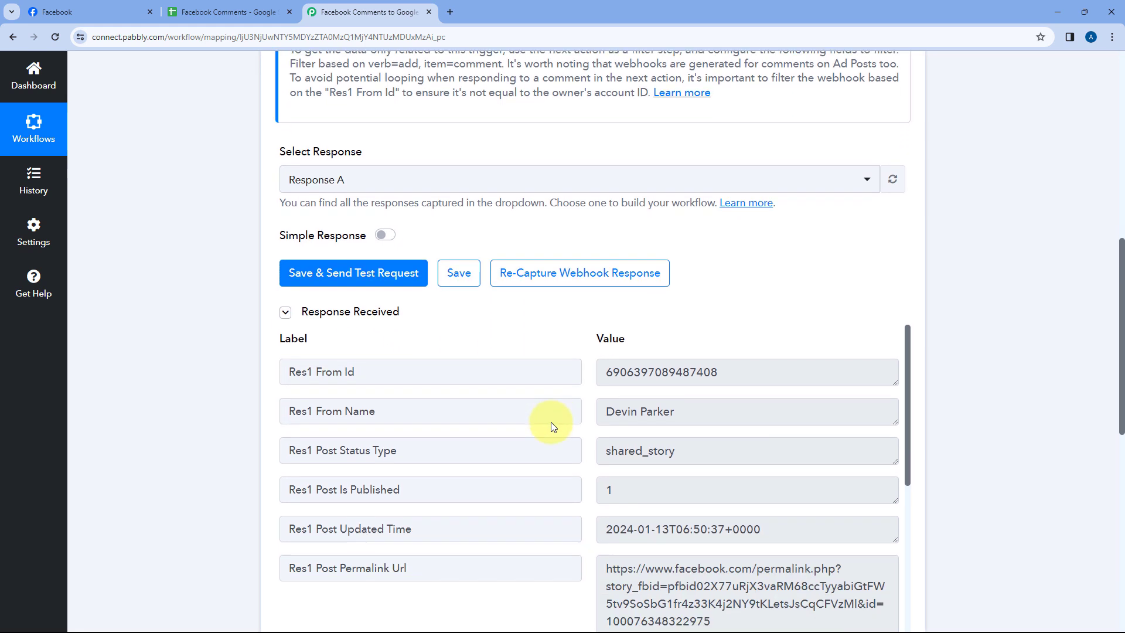
{"action": "scroll", "coordinate": [571, 378], "scroll_direction": "down", "scroll_amount": 2}
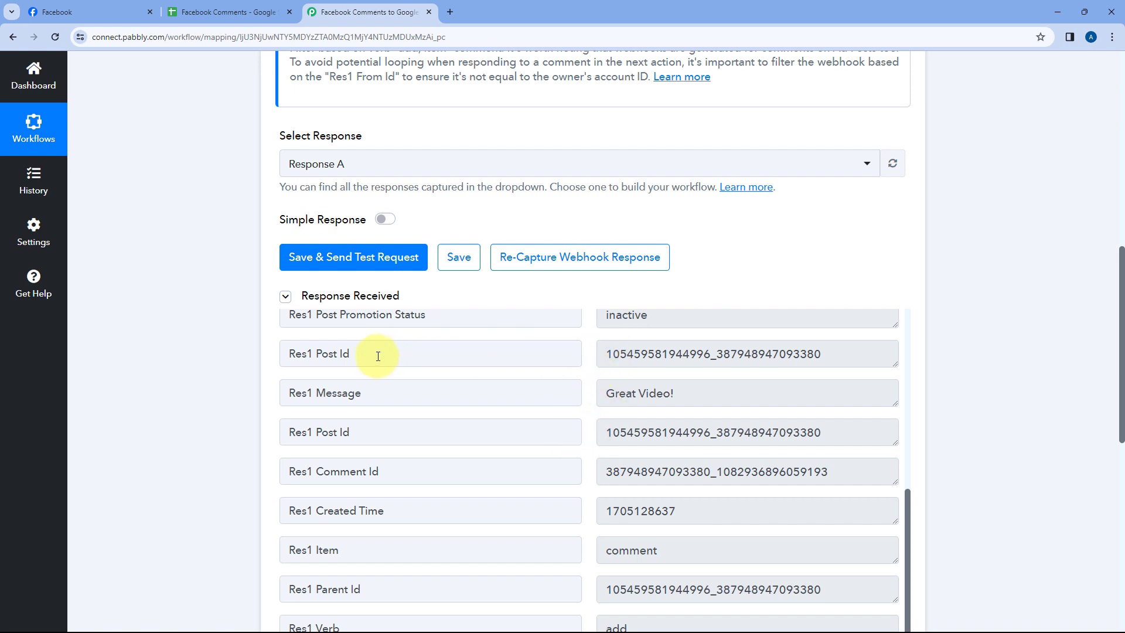
Copy the page owner's account ID, the part before the underscore in the trigger response's Res1 Post Id value
{"action": "left_click_drag", "start_coordinate": [378, 356], "coordinate": [266, 365]}
{"action": "left_click_drag", "start_coordinate": [608, 355], "coordinate": [700, 355]}
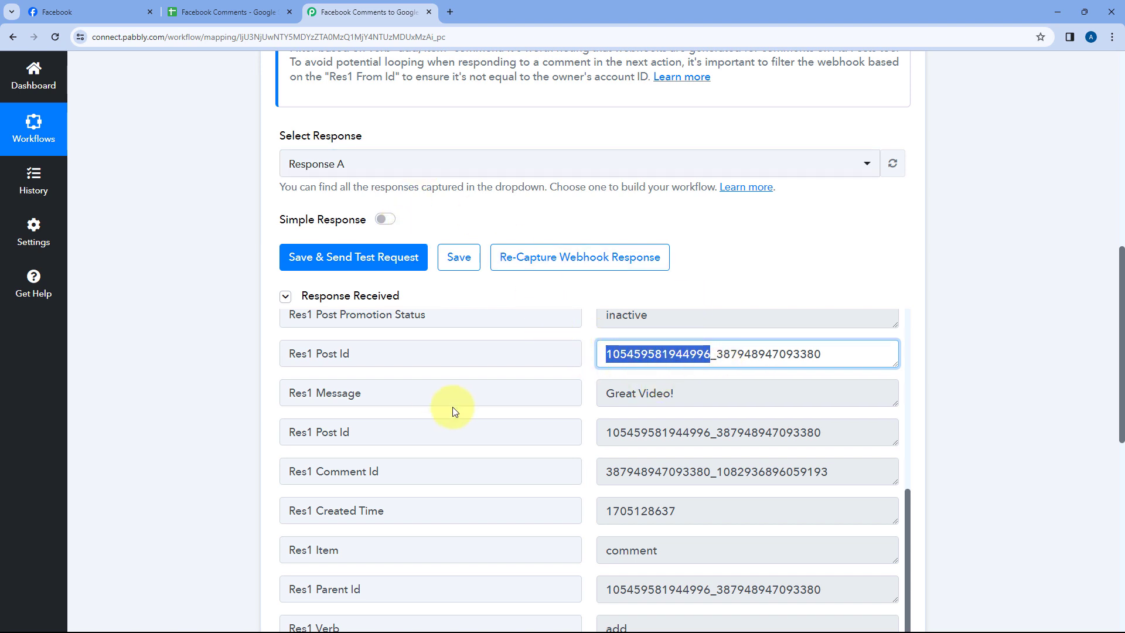
{"action": "scroll", "coordinate": [459, 354], "scroll_direction": "up", "scroll_amount": 6}
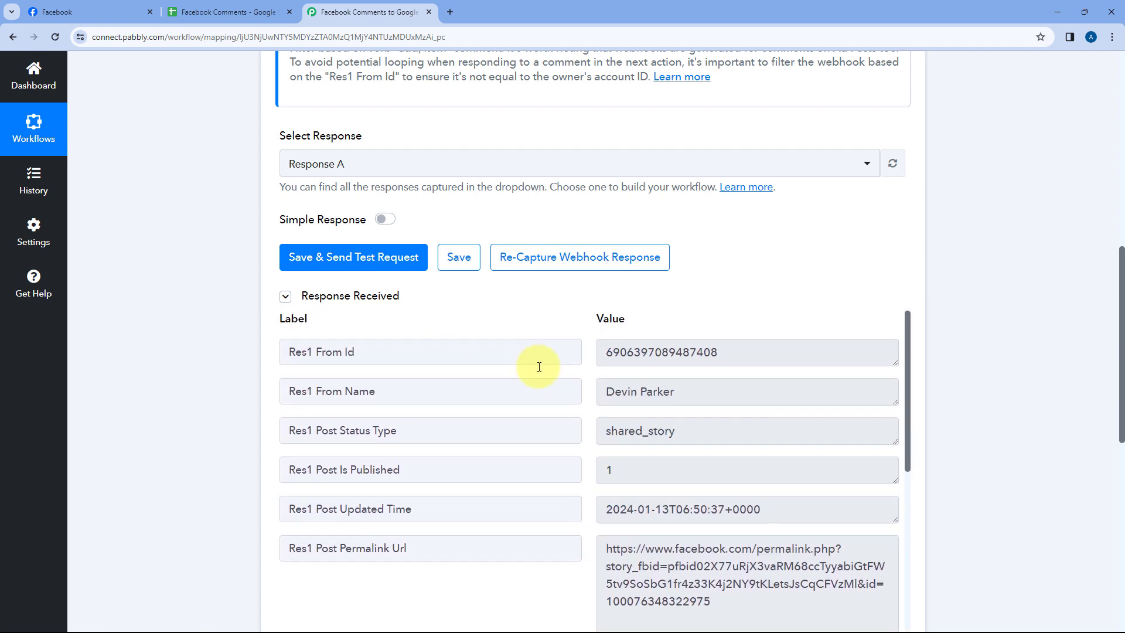
{"action": "scroll", "coordinate": [539, 366], "scroll_direction": "down", "scroll_amount": 5}
{"action": "right_click", "coordinate": [652, 470]}
{"action": "right_click", "coordinate": [664, 471]}
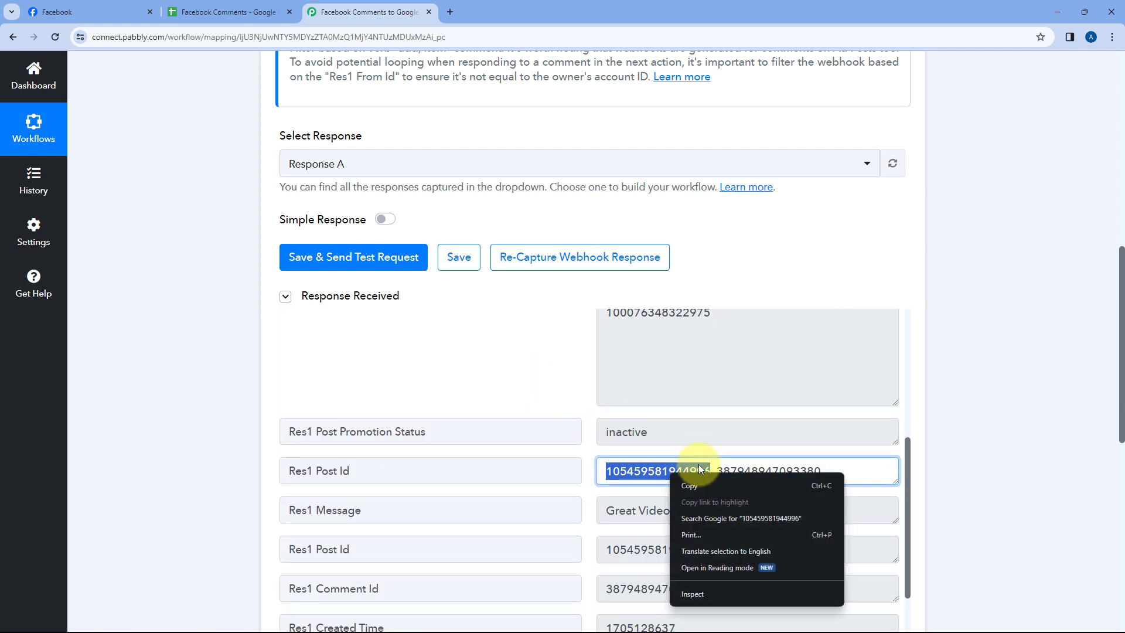
{"action": "left_click", "coordinate": [700, 486]}
{"action": "left_click", "coordinate": [592, 466]}
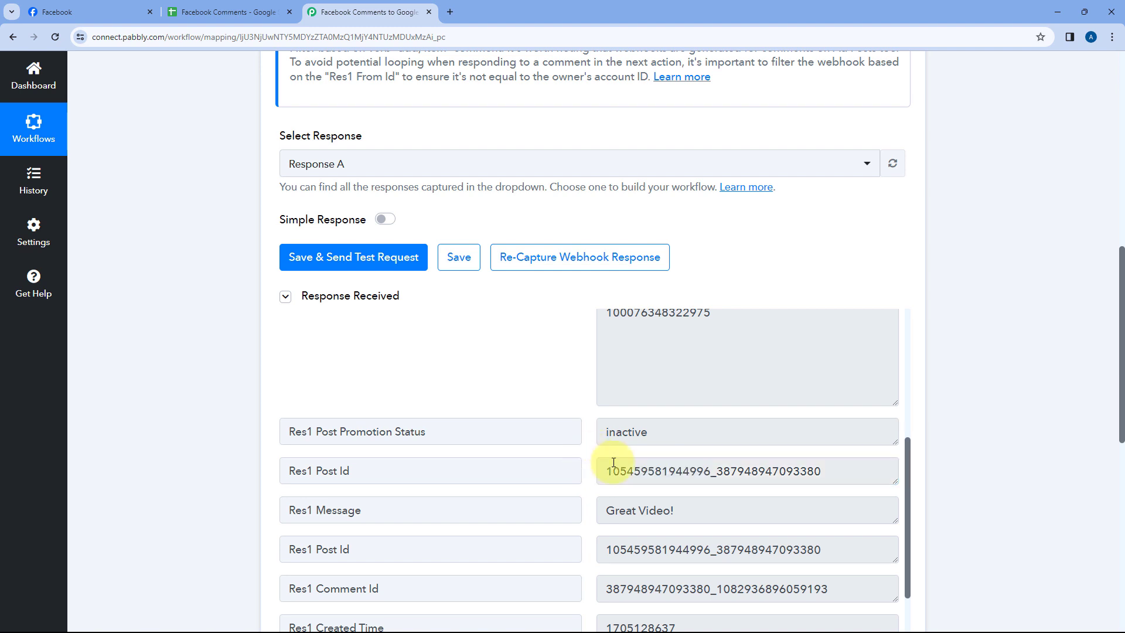
Reopen the filter step and add a third AND condition using the Res1 From Id label from the New Comment trigger
{"action": "scroll", "coordinate": [186, 405], "scroll_direction": "down", "scroll_amount": 10}
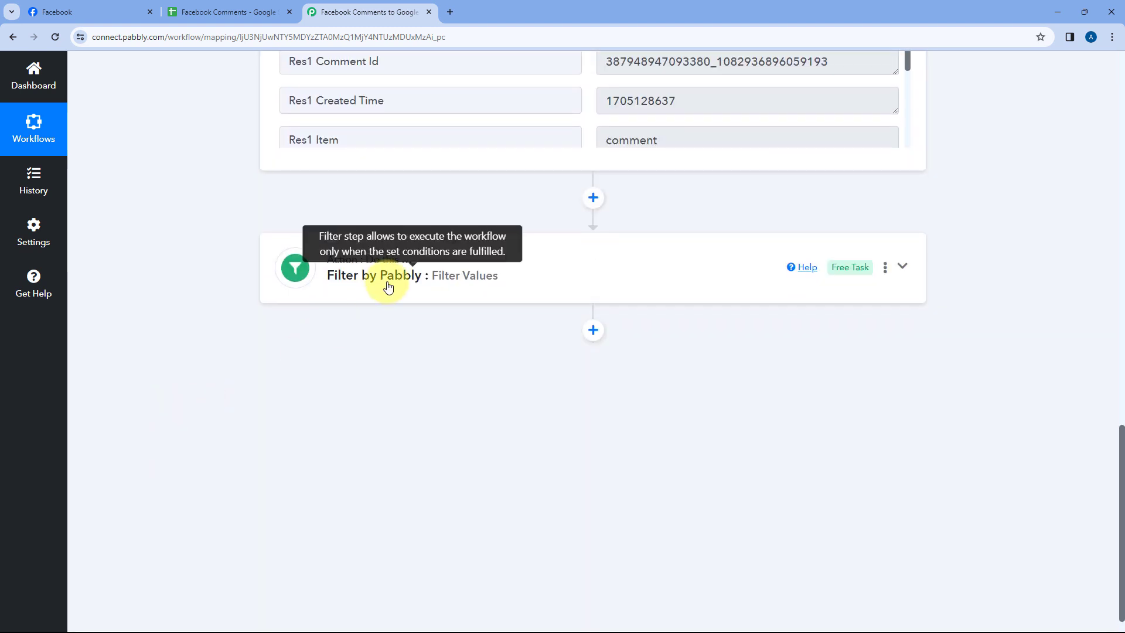
{"action": "left_click", "coordinate": [384, 282]}
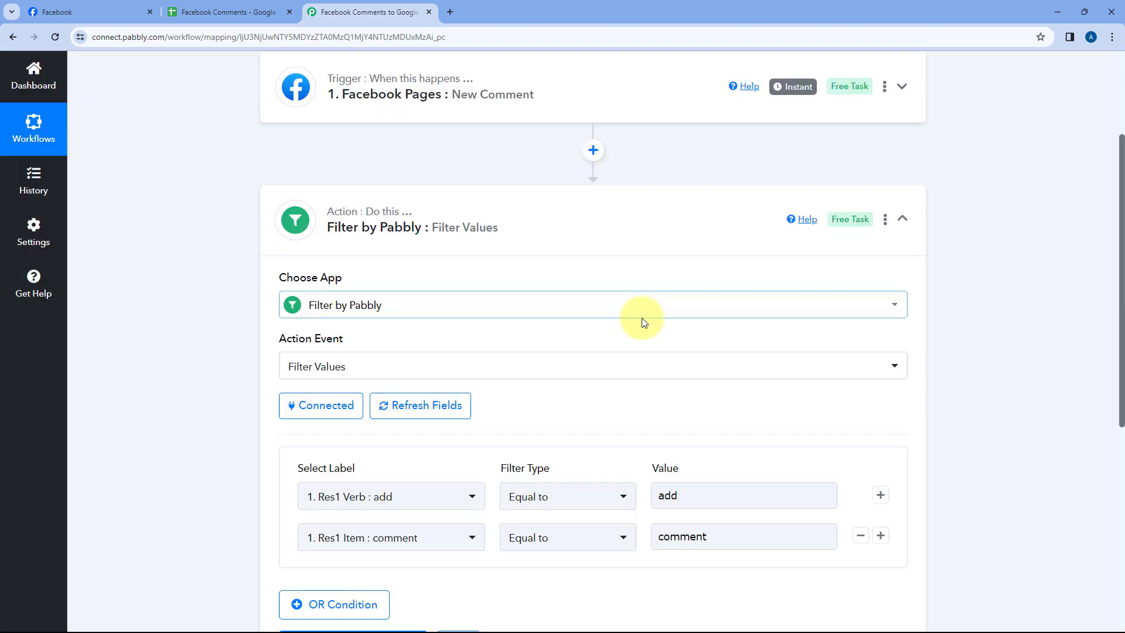
{"action": "scroll", "coordinate": [641, 317], "scroll_direction": "down", "scroll_amount": 5}
{"action": "left_click", "coordinate": [881, 243]}
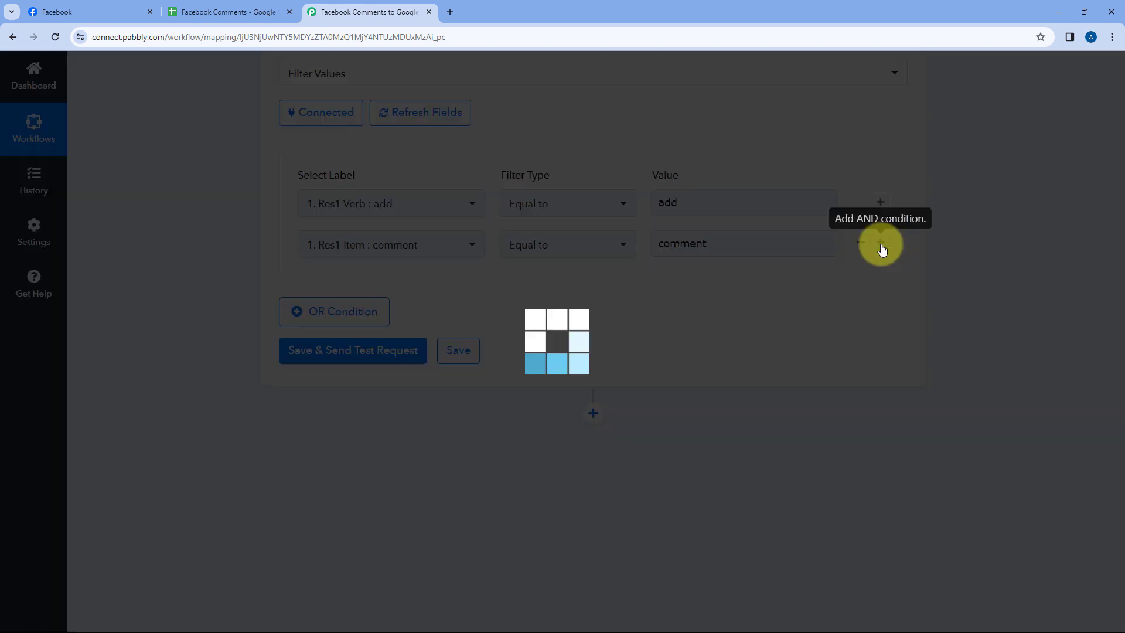
{"action": "left_click", "coordinate": [464, 287]}
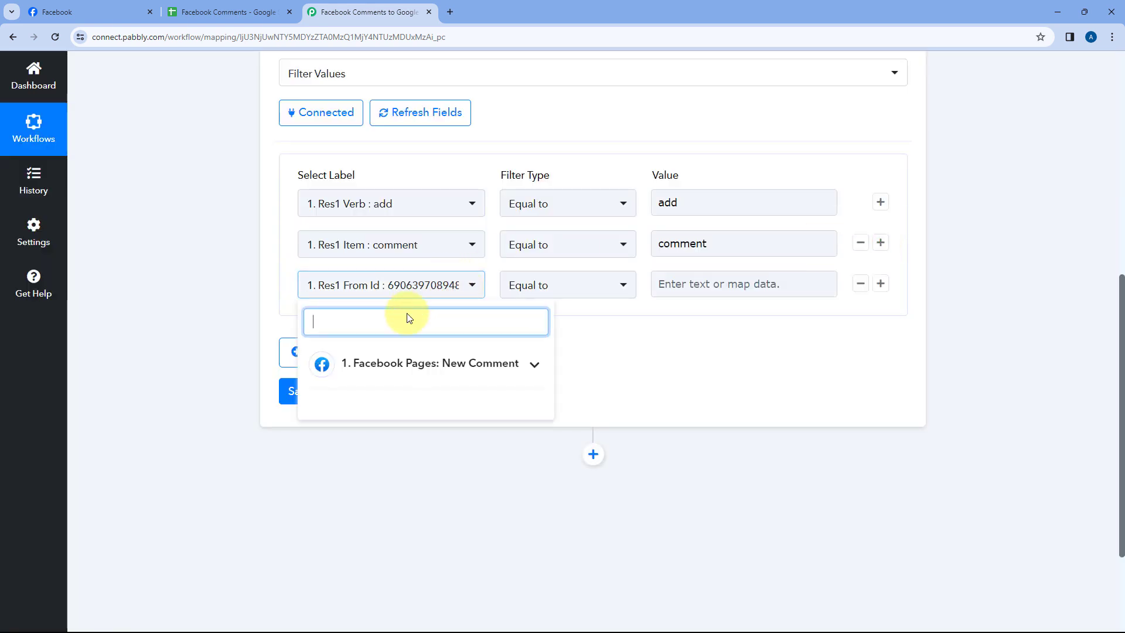
{"action": "left_click", "coordinate": [399, 364]}
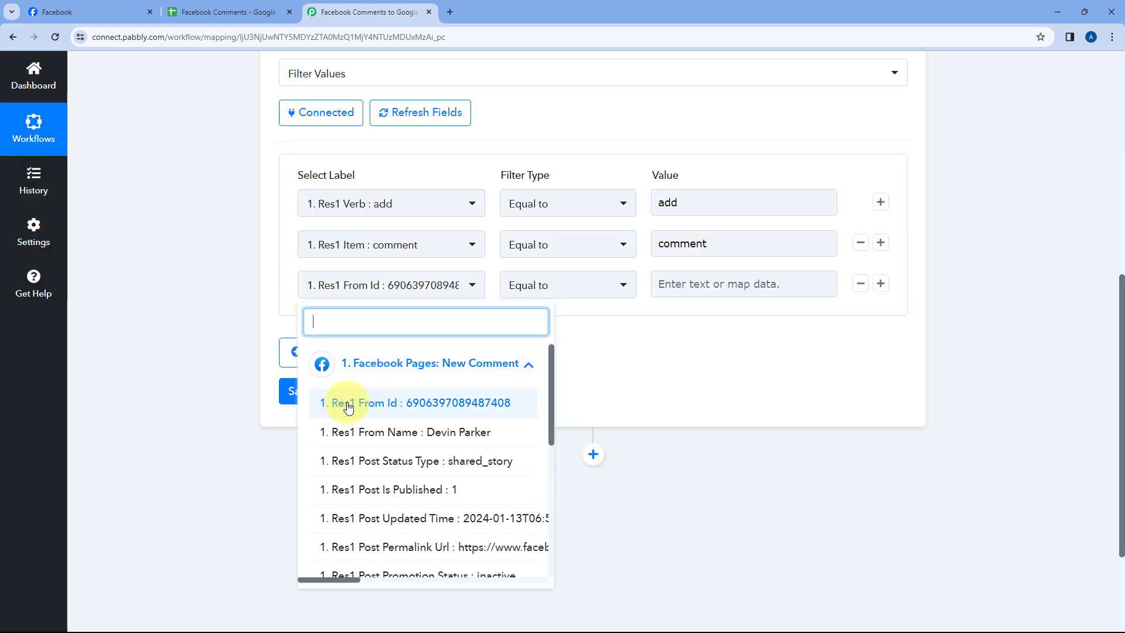
{"action": "left_click", "coordinate": [376, 404]}
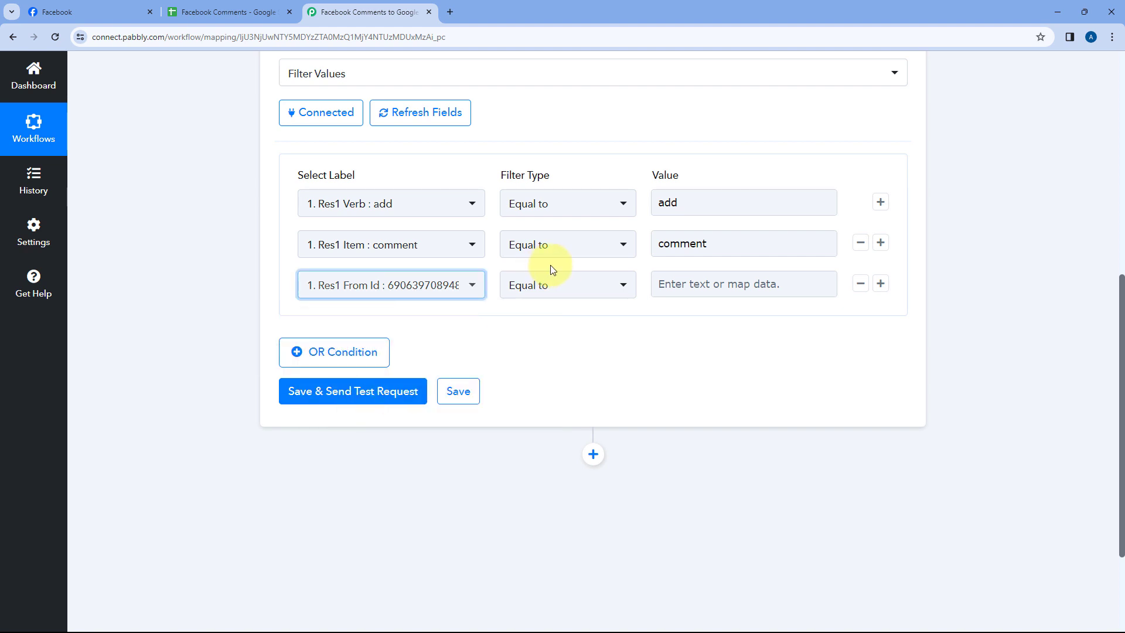
Set the Res1 From Id condition to Does not equal to, with the copied page owner's account ID as its value
{"action": "left_click", "coordinate": [567, 287]}
{"action": "left_click", "coordinate": [539, 380]}
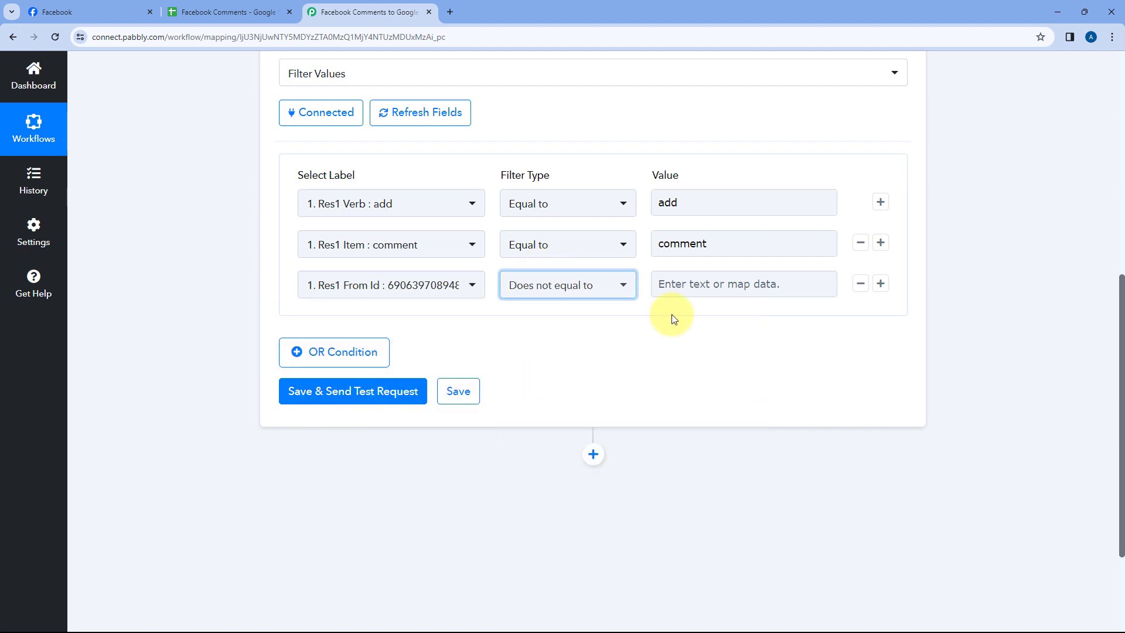
{"action": "left_click", "coordinate": [690, 287]}
{"action": "right_click", "coordinate": [690, 287]}
{"action": "left_click", "coordinate": [718, 398]}
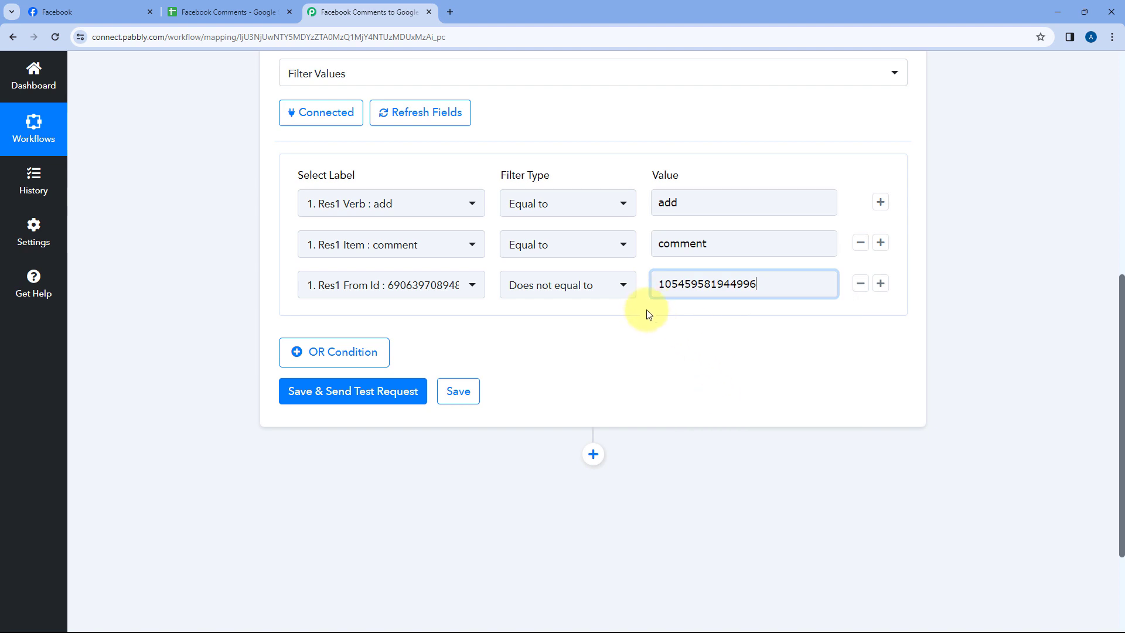
{"action": "left_click", "coordinate": [690, 319]}
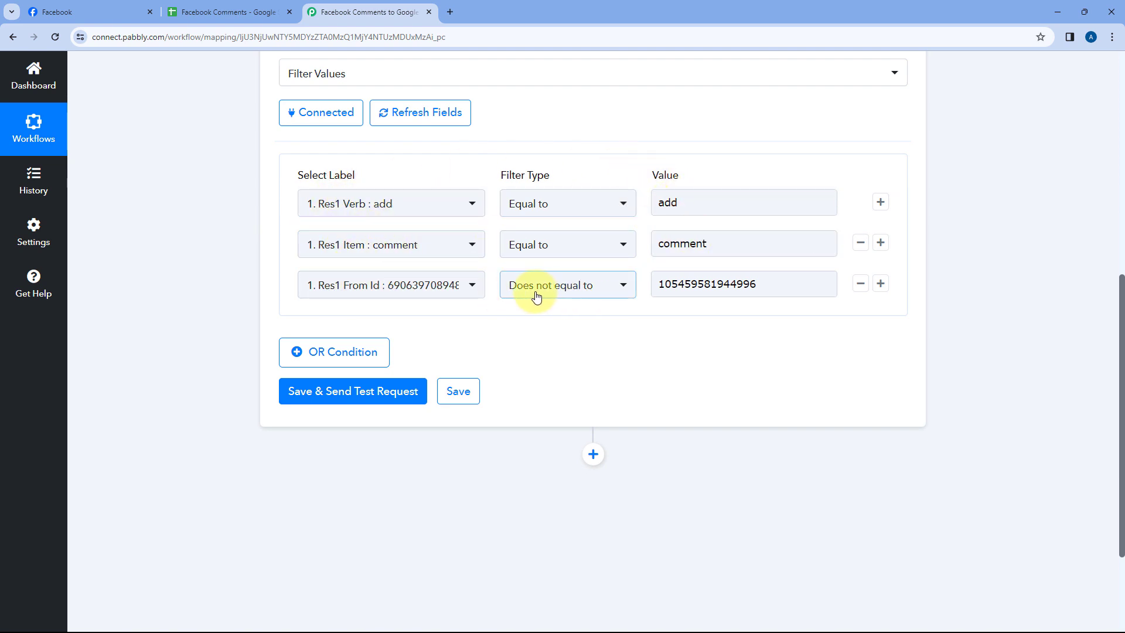
Check the account ID entered as the value of the Res1 From Id condition
{"action": "left_click_drag", "start_coordinate": [666, 284], "coordinate": [644, 284]}
{"action": "left_click", "coordinate": [645, 285]}
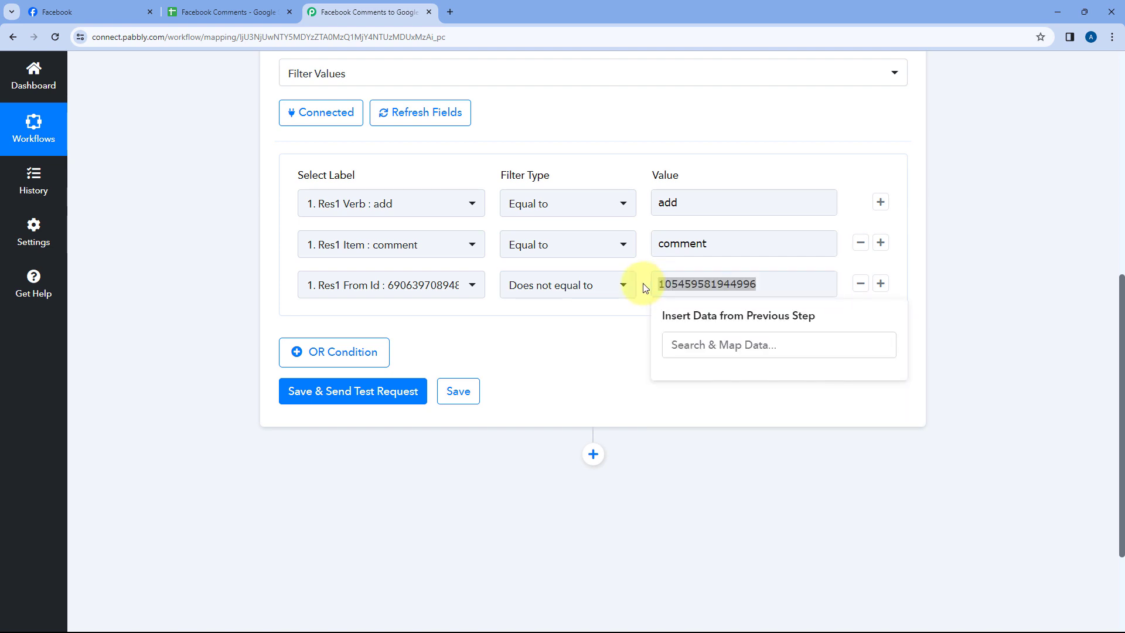
{"action": "left_click", "coordinate": [664, 284]}
{"action": "left_click", "coordinate": [618, 318]}
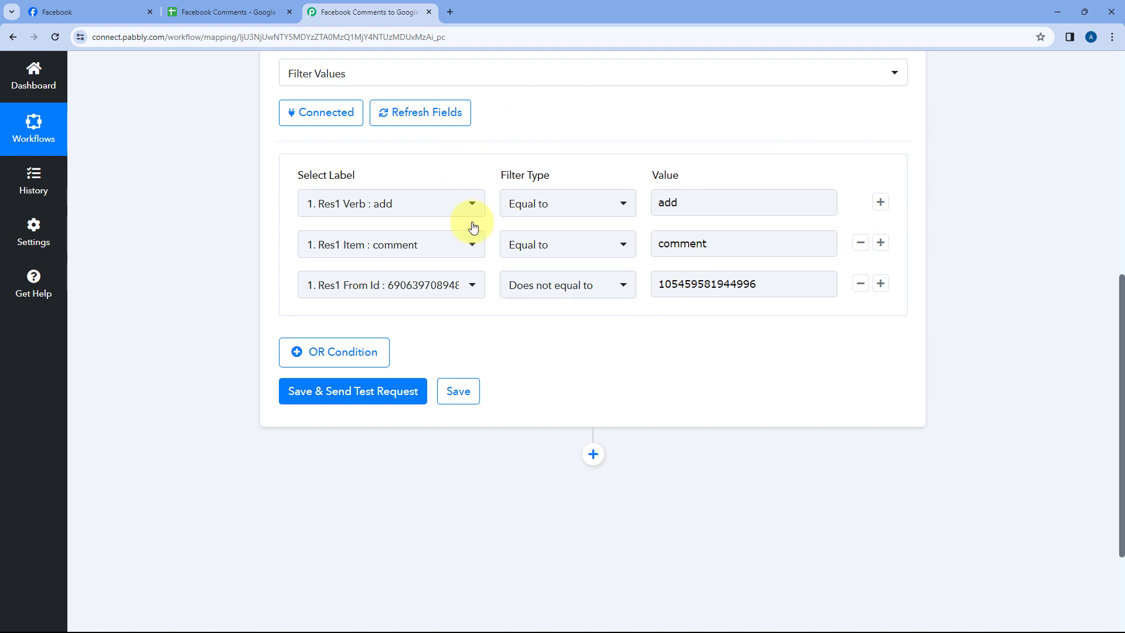
Save the filter step with a test request and check the message in its response
{"action": "left_click", "coordinate": [352, 393]}
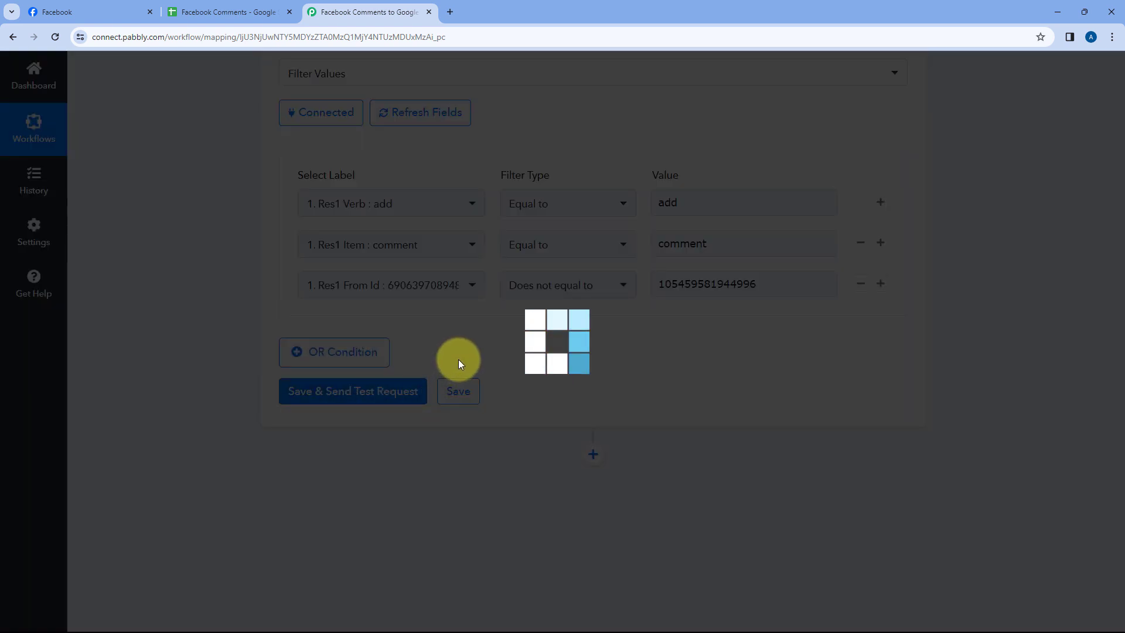
{"action": "scroll", "coordinate": [459, 363], "scroll_direction": "down", "scroll_amount": 2}
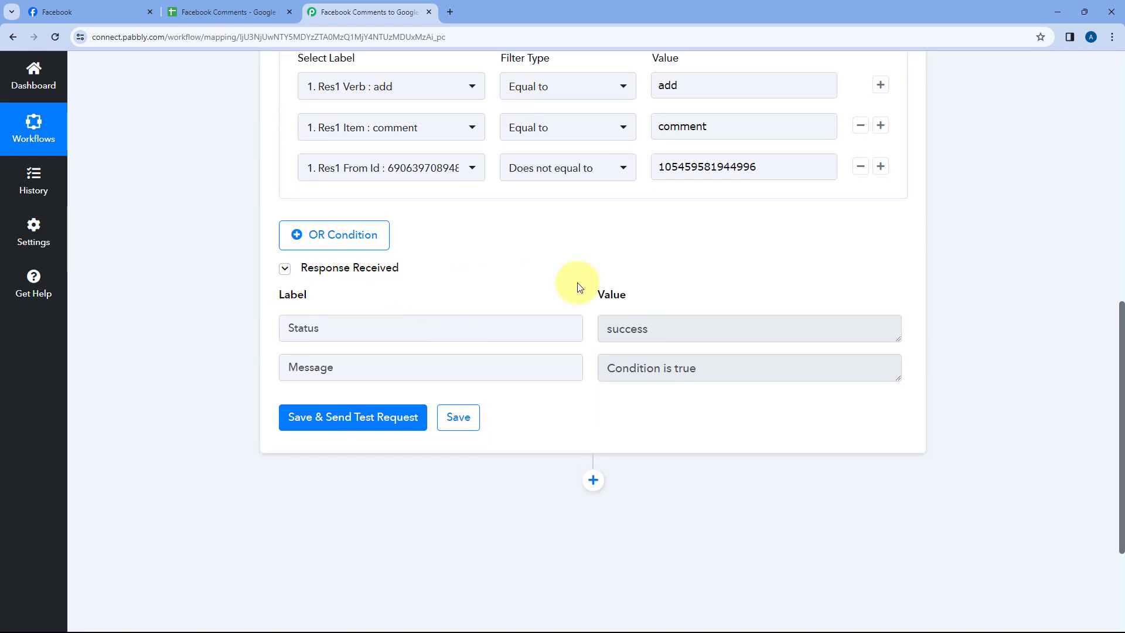
{"action": "left_click_drag", "start_coordinate": [752, 375], "coordinate": [603, 367]}
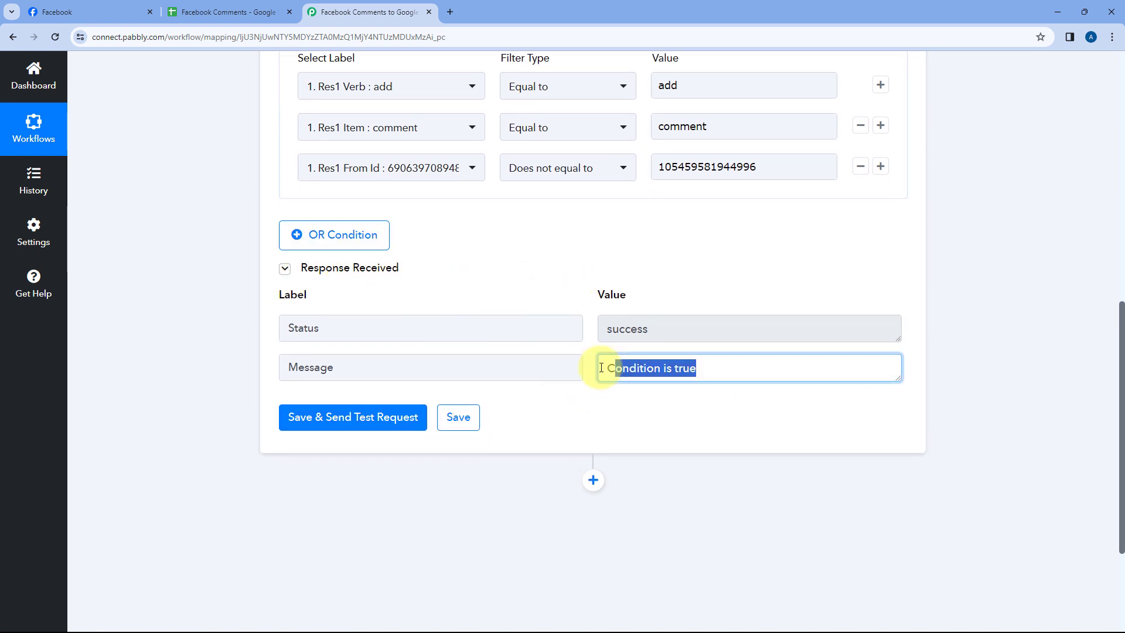
Look over the completed filter step and add a new action step after it
{"action": "scroll", "coordinate": [577, 319], "scroll_direction": "up", "scroll_amount": 2}
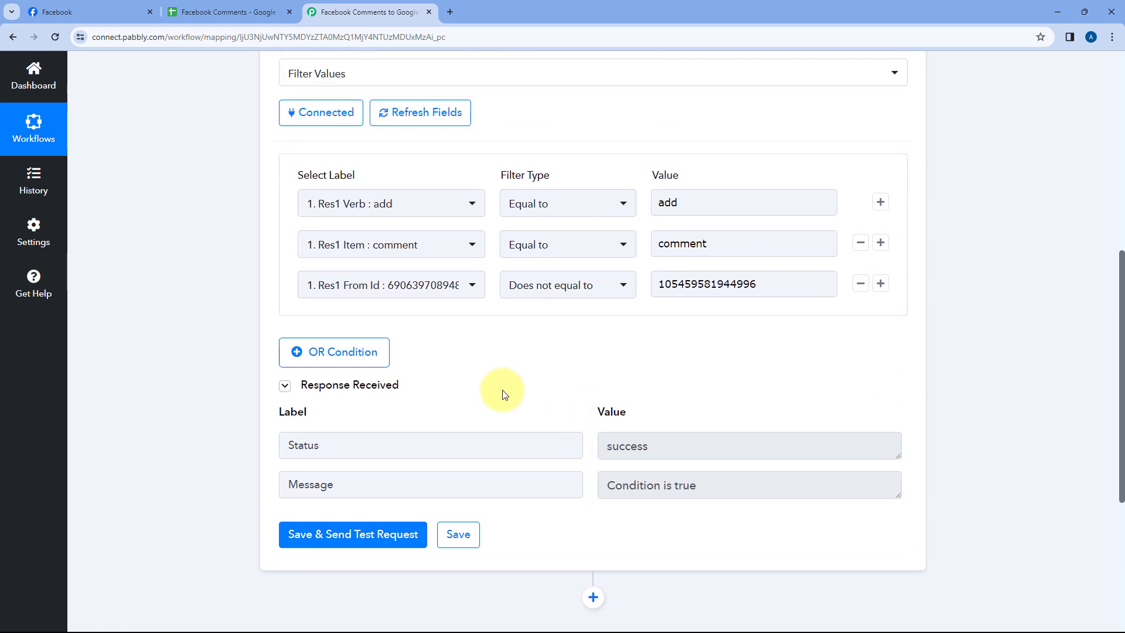
{"action": "scroll", "coordinate": [586, 293], "scroll_direction": "up", "scroll_amount": 5}
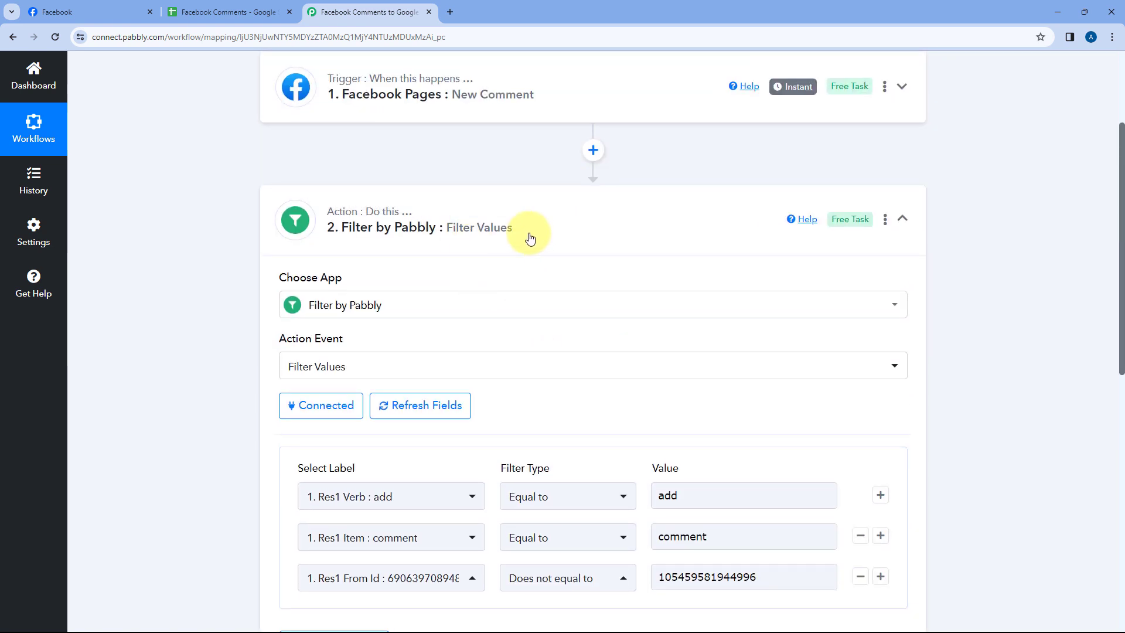
{"action": "scroll", "coordinate": [607, 321], "scroll_direction": "down", "scroll_amount": 5}
{"action": "scroll", "coordinate": [591, 358], "scroll_direction": "down", "scroll_amount": 5}
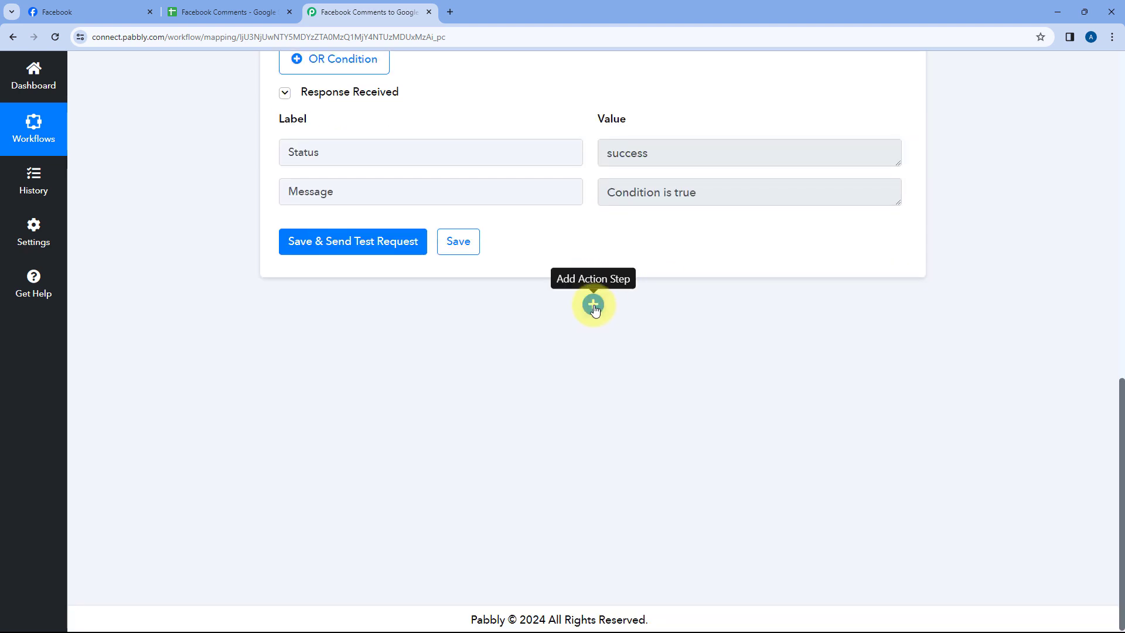
{"action": "left_click", "coordinate": [593, 306]}
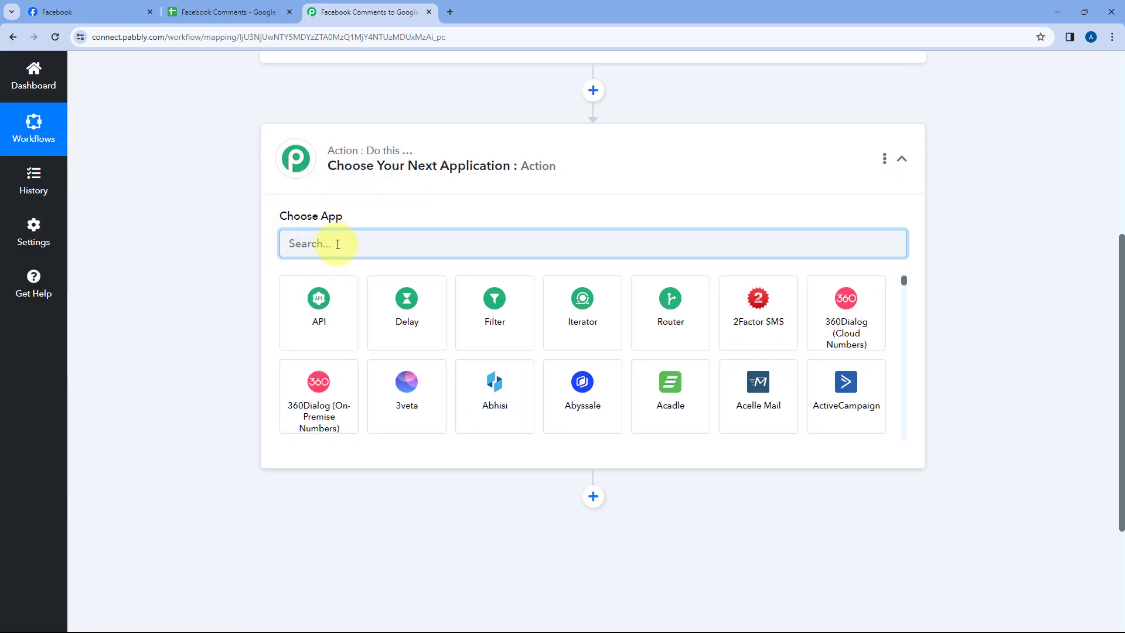
Set the new action step's app to Google Sheets with Add New Row as its action event
{"action": "type", "text": "Google Sheets"}
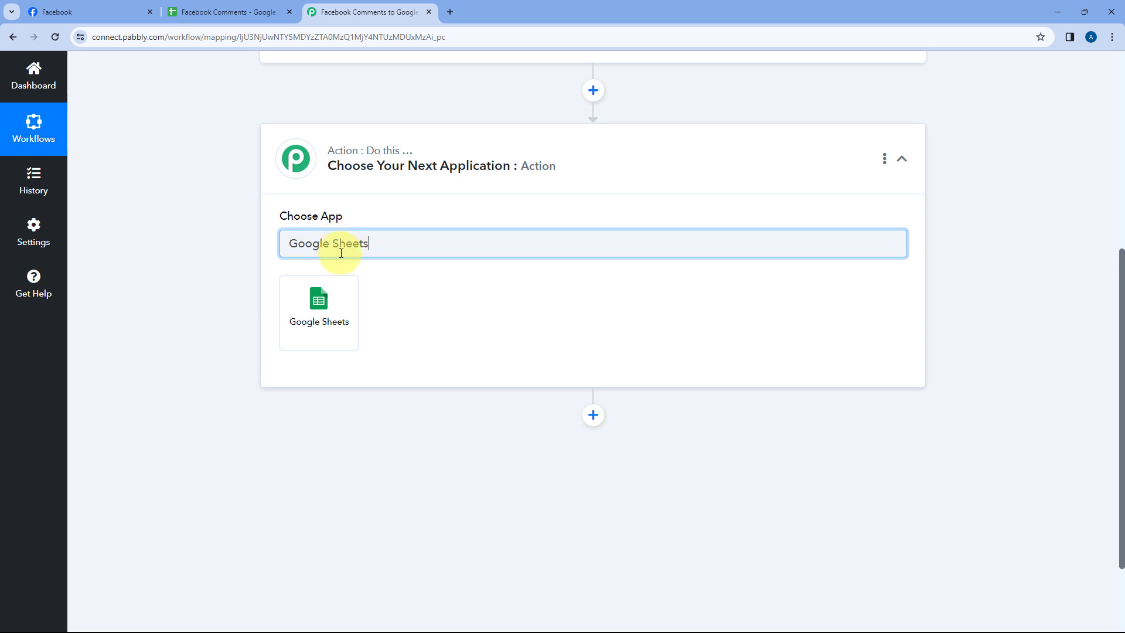
{"action": "left_click", "coordinate": [321, 296]}
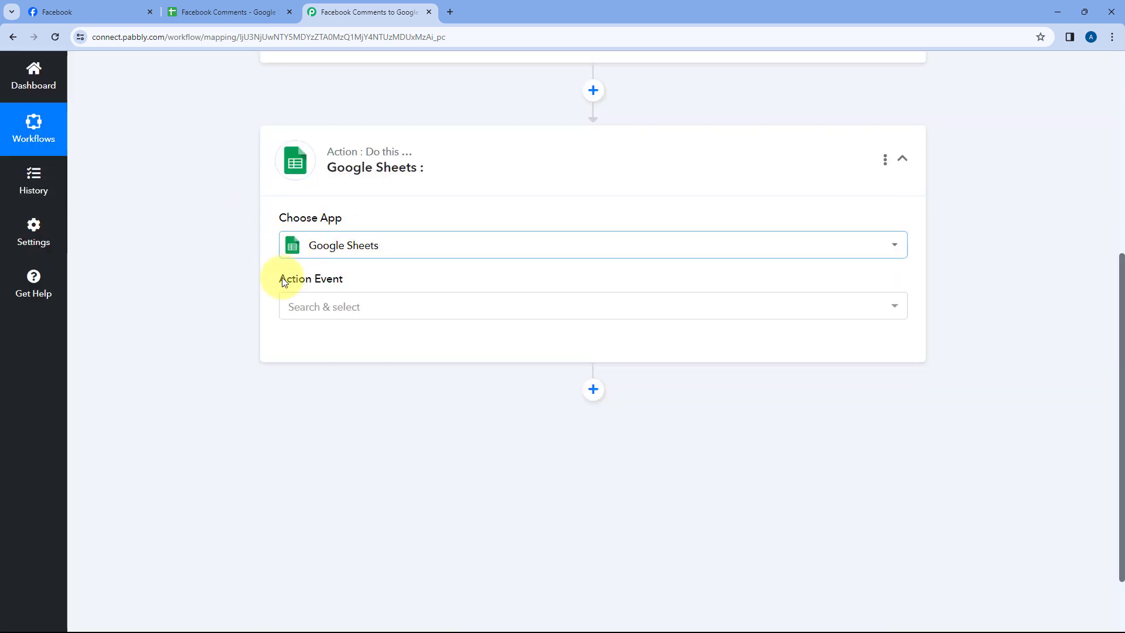
{"action": "left_click", "coordinate": [372, 316]}
{"action": "scroll", "coordinate": [223, 339], "scroll_direction": "down", "scroll_amount": 2}
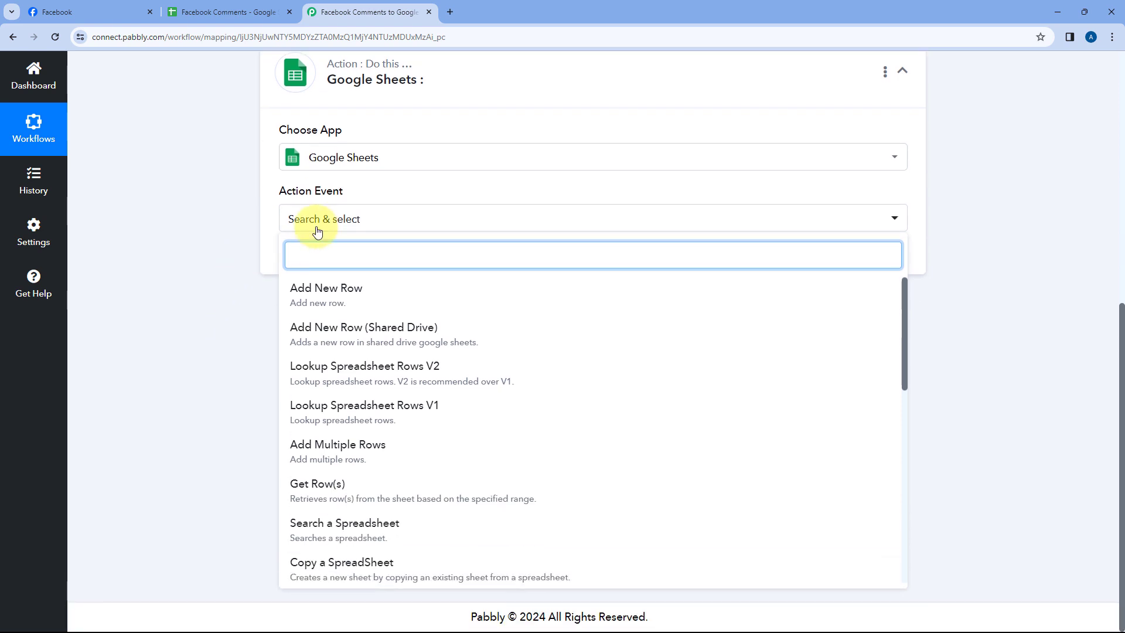
{"action": "left_click", "coordinate": [350, 302]}
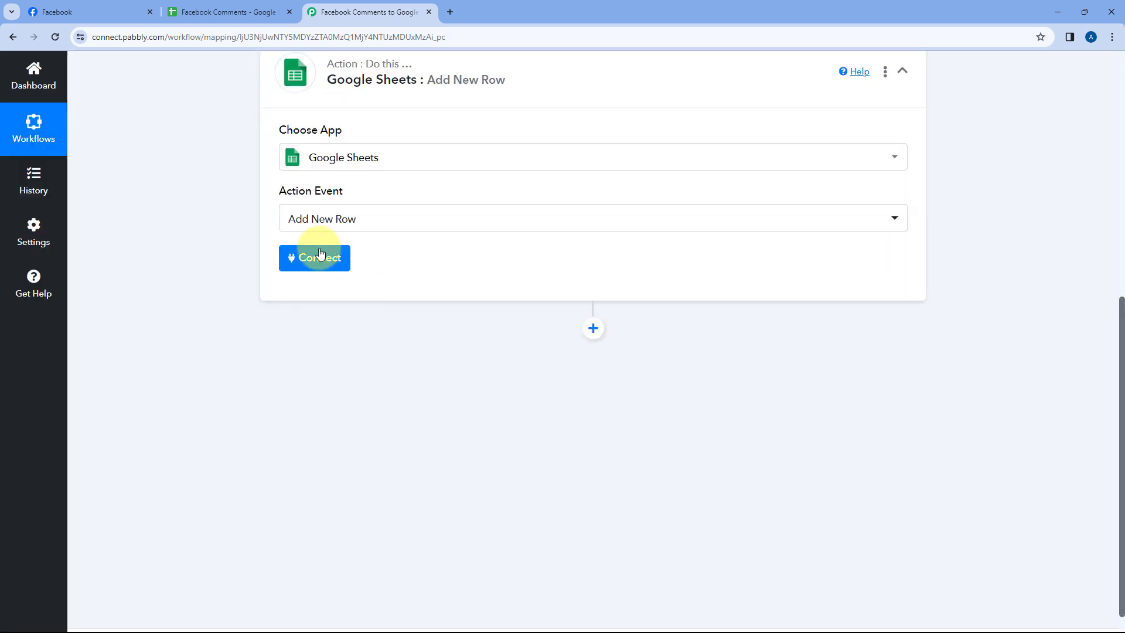
Connect Google Sheets through a new connection, signing in with the Google account and granting Pabbly Connect access
{"action": "left_click", "coordinate": [311, 261]}
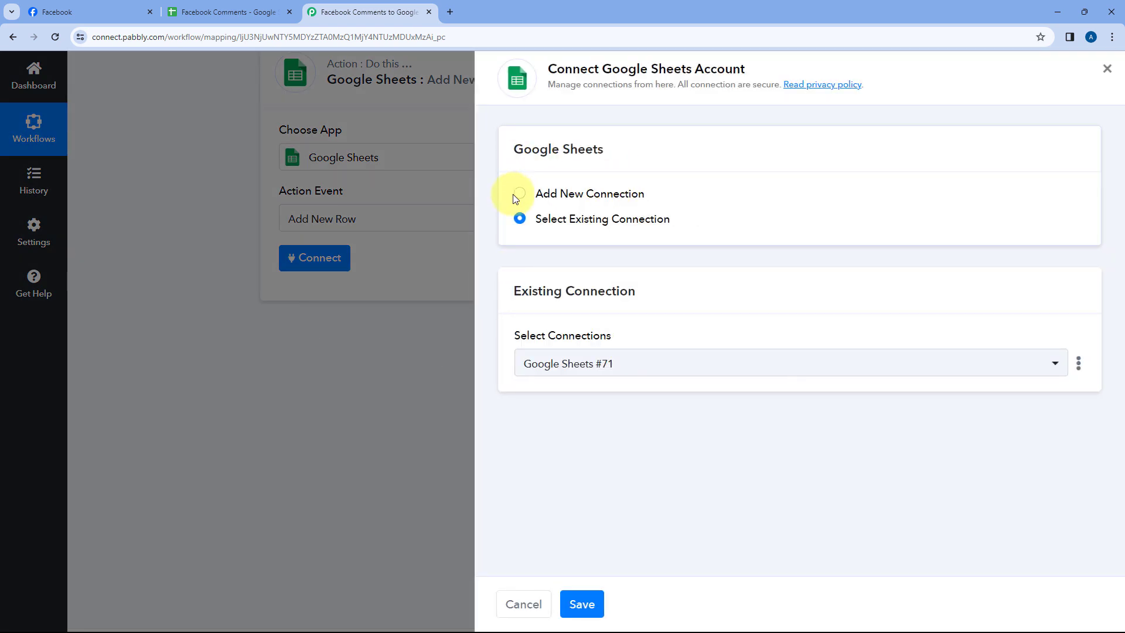
{"action": "left_click", "coordinate": [517, 194]}
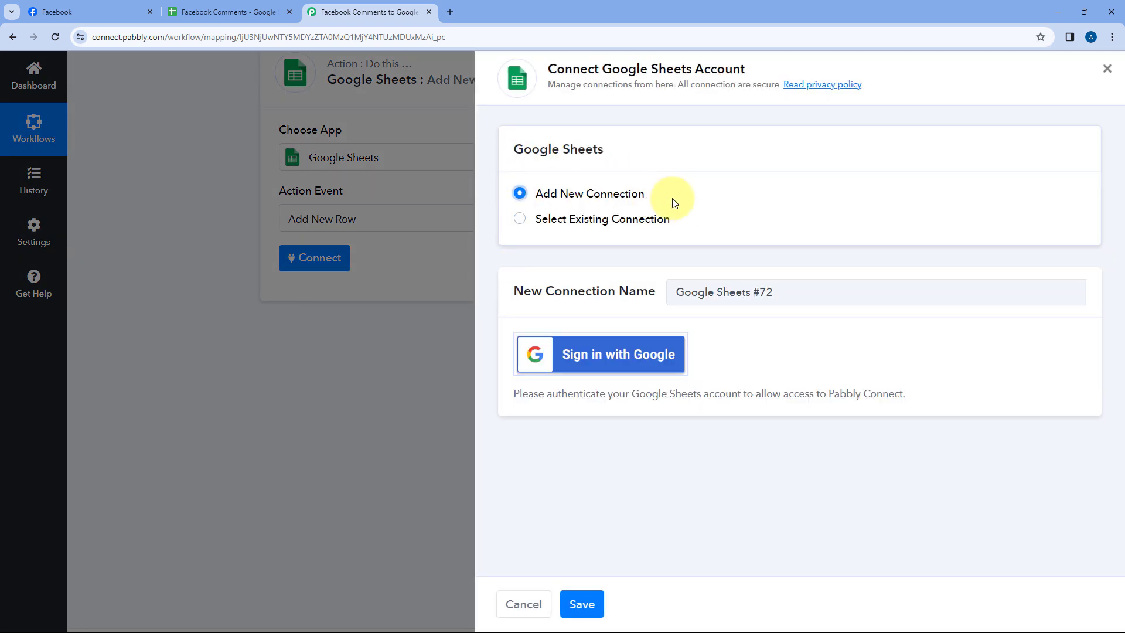
{"action": "left_click", "coordinate": [602, 365]}
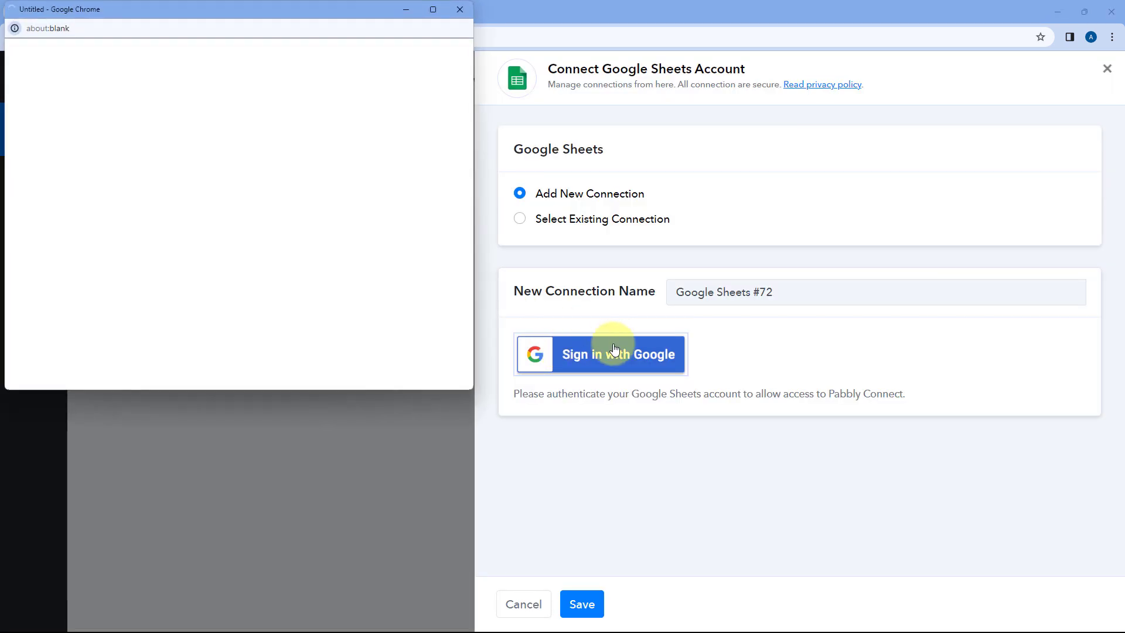
{"action": "left_click", "coordinate": [271, 239]}
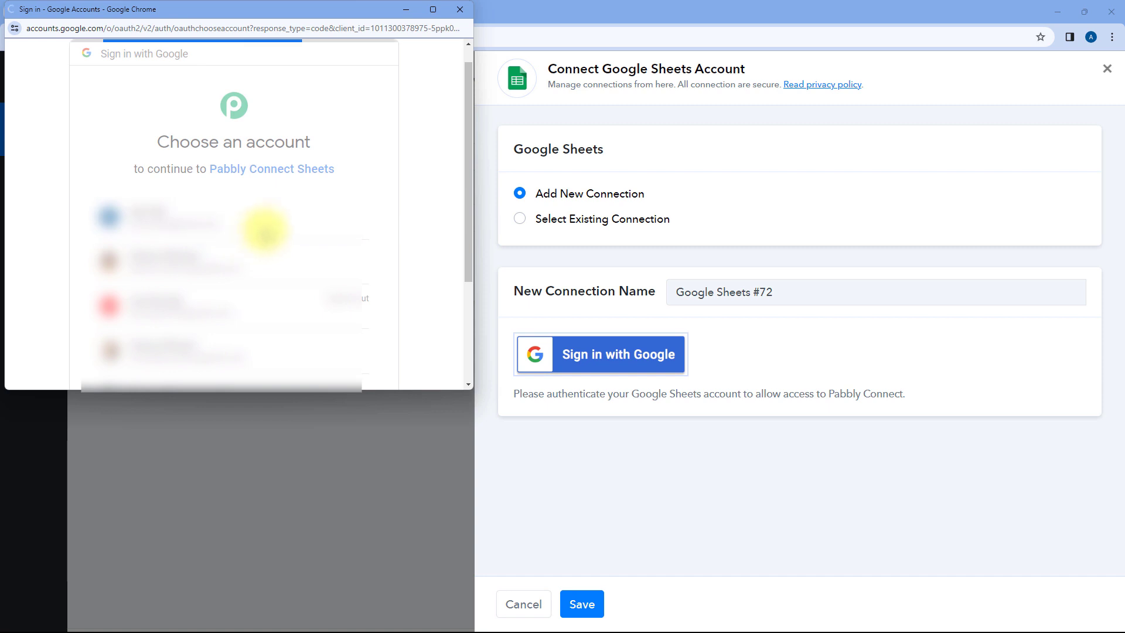
{"action": "scroll", "coordinate": [265, 229], "scroll_direction": "down", "scroll_amount": 5}
{"action": "left_click", "coordinate": [291, 291]}
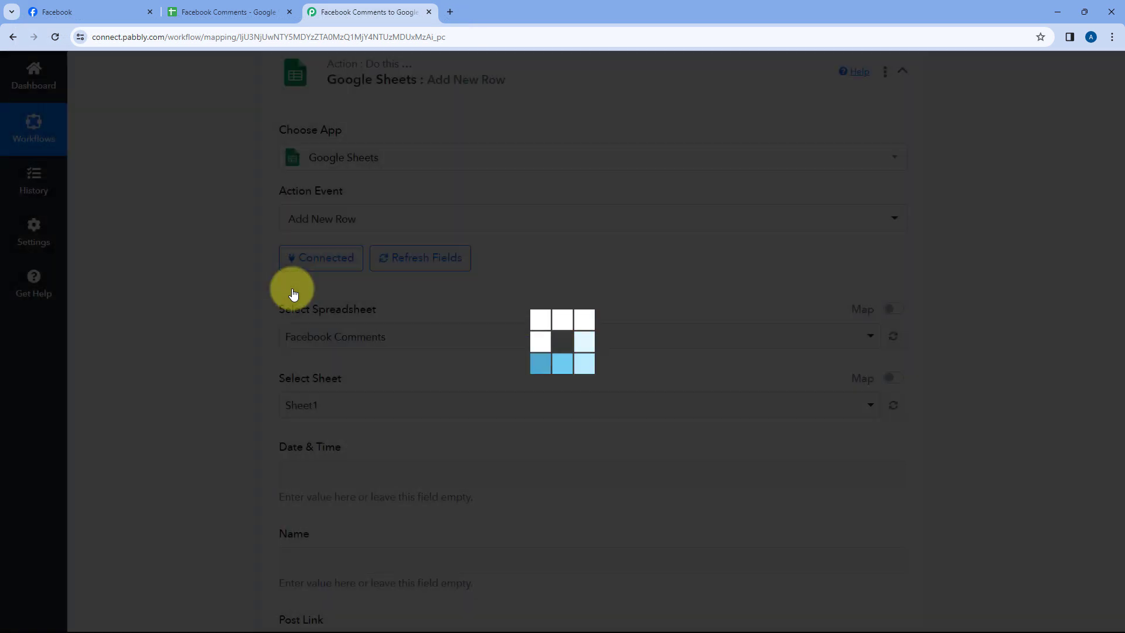
Choose Facebook Comments as the spreadsheet for the new row, checking the choice against the Facebook page and the open spreadsheet
{"action": "scroll", "coordinate": [441, 299], "scroll_direction": "down", "scroll_amount": 2}
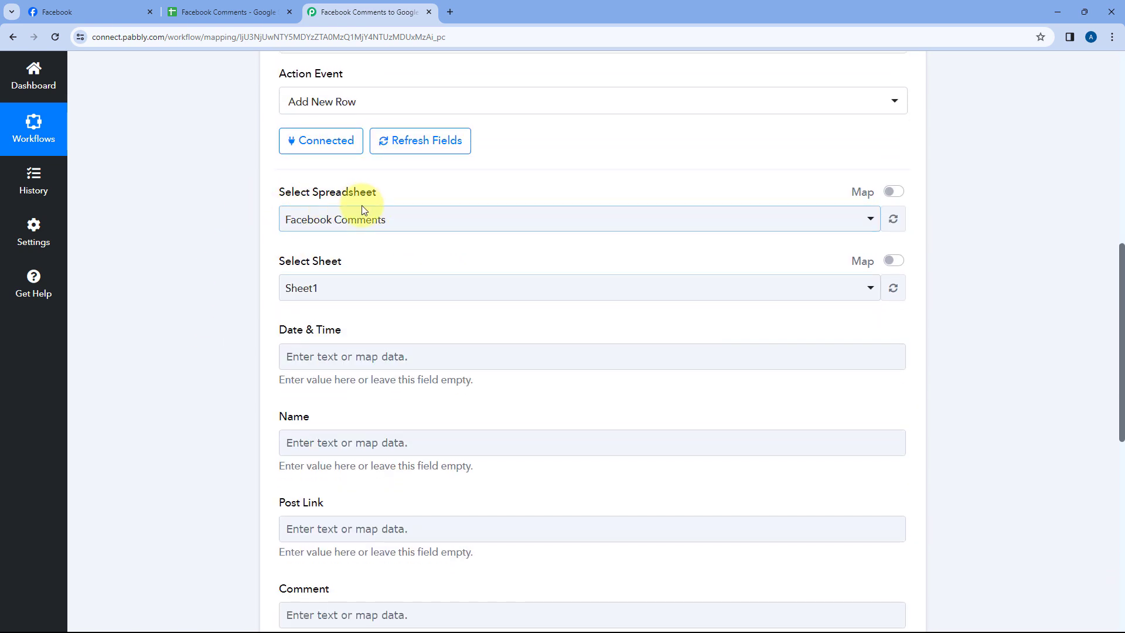
{"action": "left_click", "coordinate": [413, 218]}
{"action": "scroll", "coordinate": [235, 253], "scroll_direction": "down", "scroll_amount": 2}
{"action": "scroll", "coordinate": [369, 167], "scroll_direction": "down", "scroll_amount": 8}
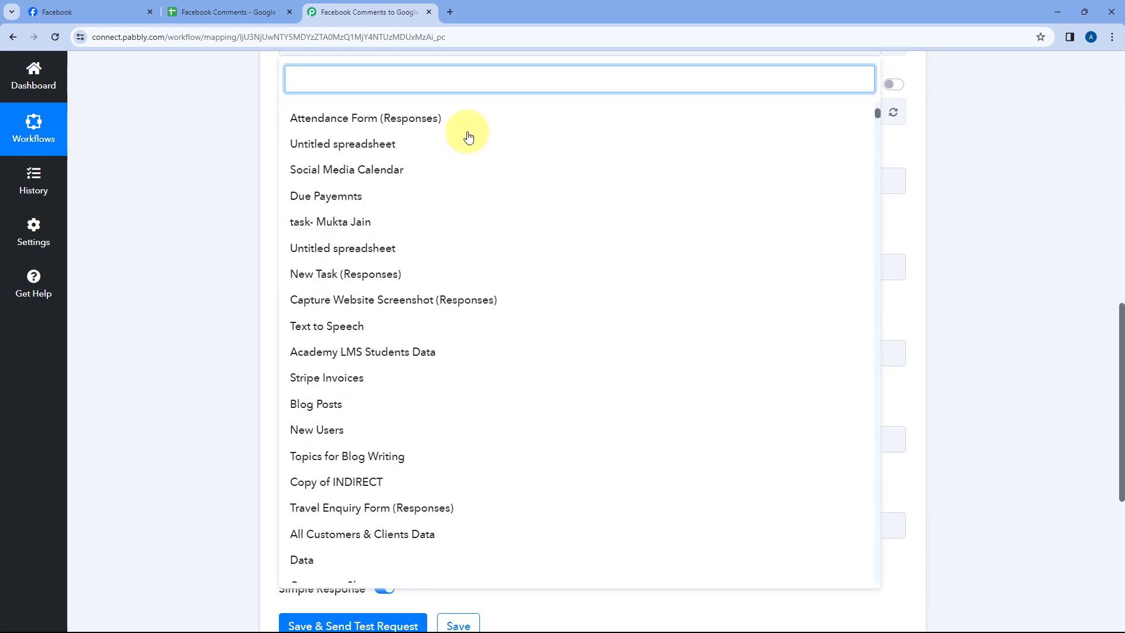
{"action": "scroll", "coordinate": [384, 316], "scroll_direction": "down", "scroll_amount": 2}
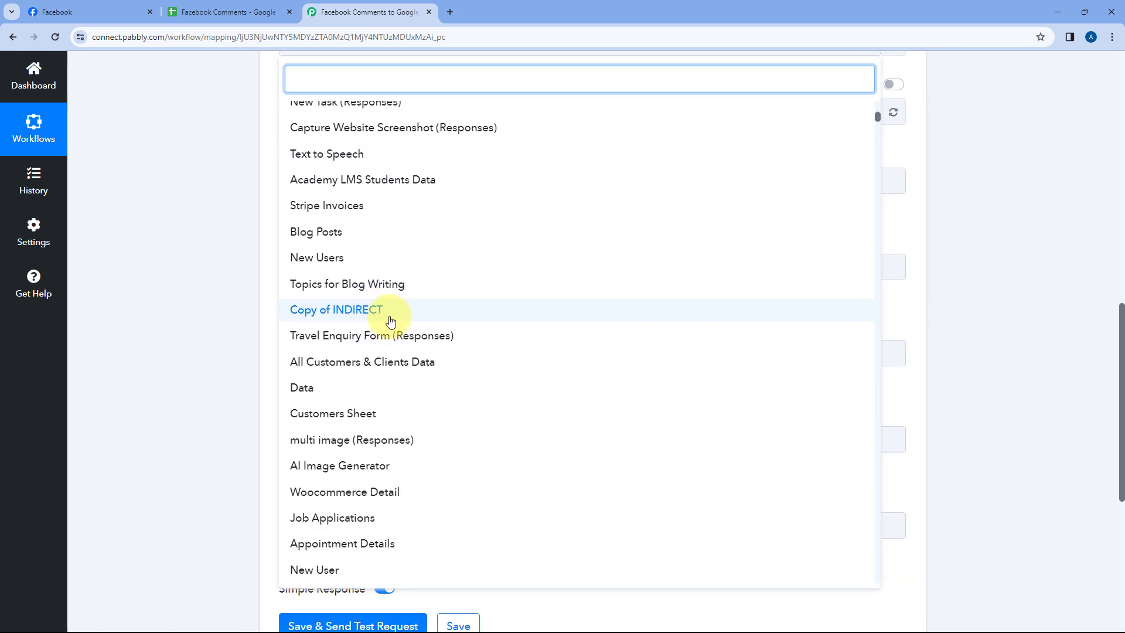
{"action": "scroll", "coordinate": [391, 319], "scroll_direction": "up", "scroll_amount": 10}
{"action": "scroll", "coordinate": [390, 320], "scroll_direction": "up", "scroll_amount": 3}
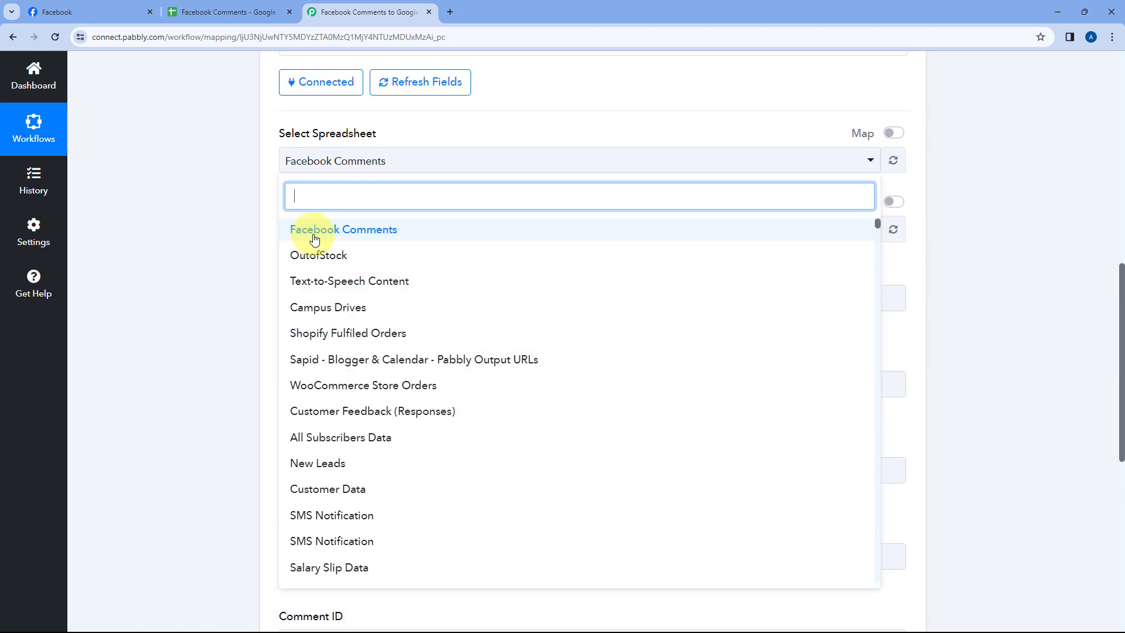
{"action": "left_click", "coordinate": [99, 12]}
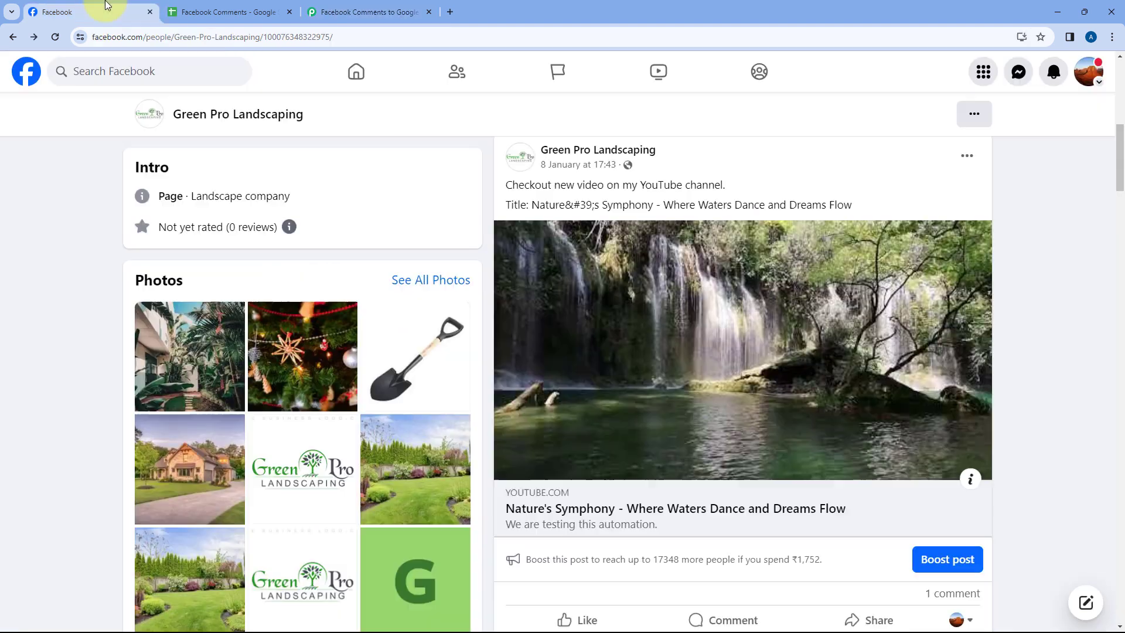
{"action": "scroll", "coordinate": [384, 202], "scroll_direction": "up", "scroll_amount": 7}
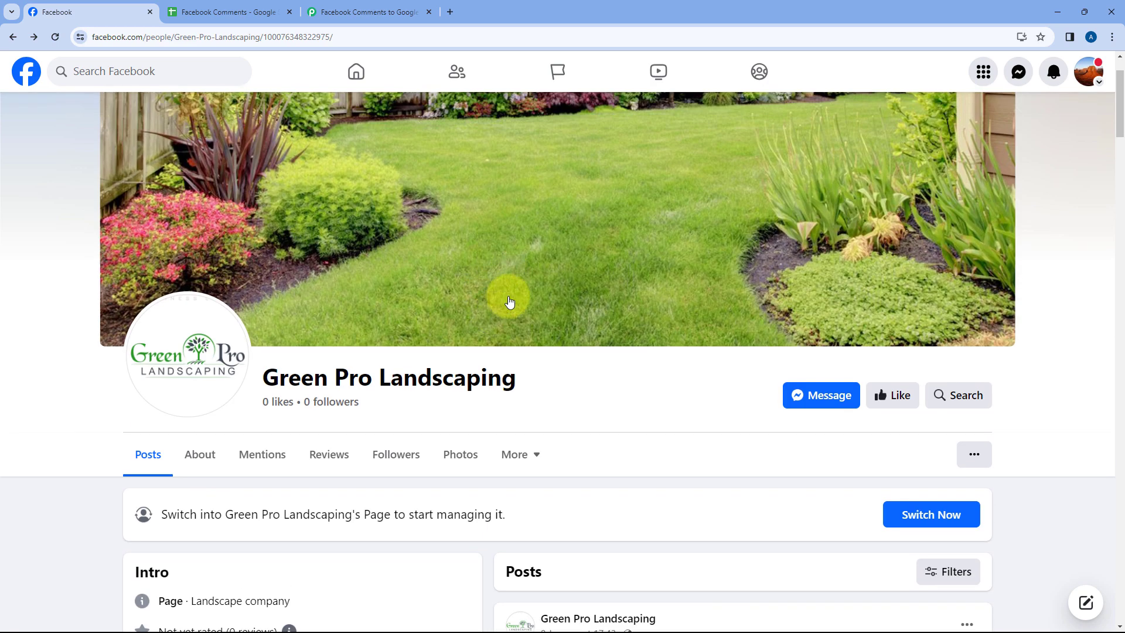
{"action": "left_click", "coordinate": [319, 12]}
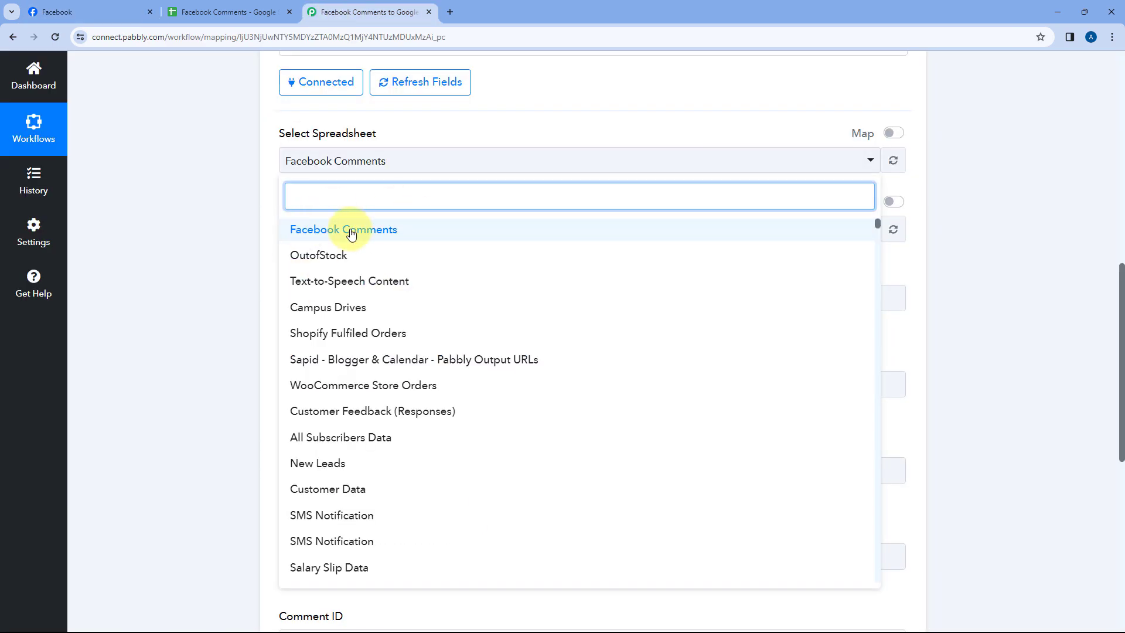
{"action": "left_click", "coordinate": [229, 12]}
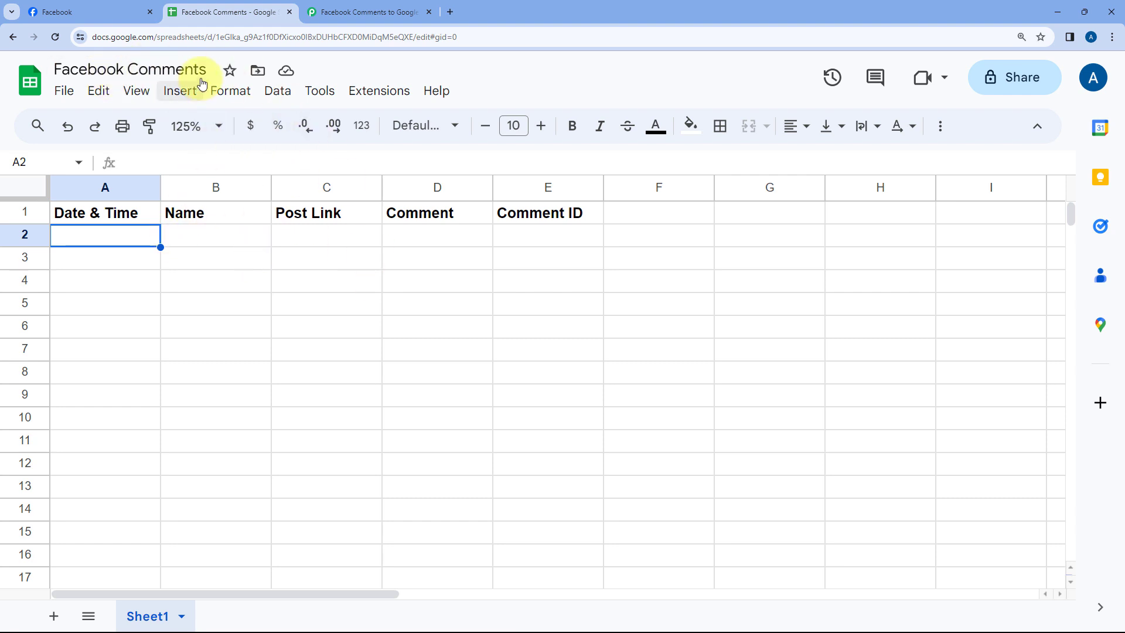
{"action": "left_click", "coordinate": [320, 12]}
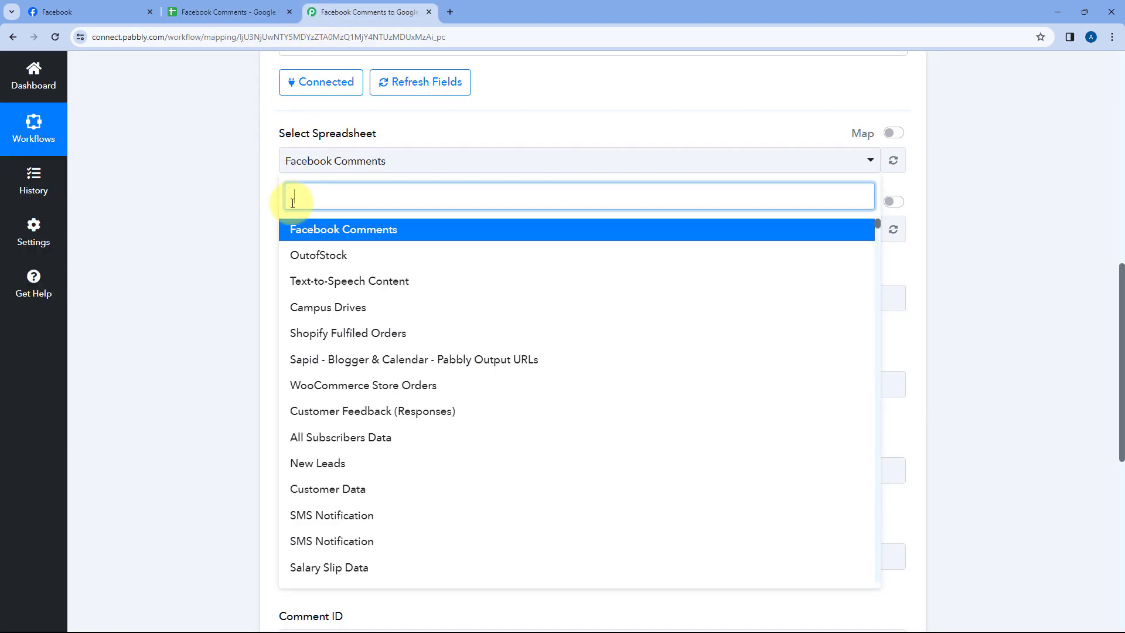
{"action": "left_click", "coordinate": [382, 234]}
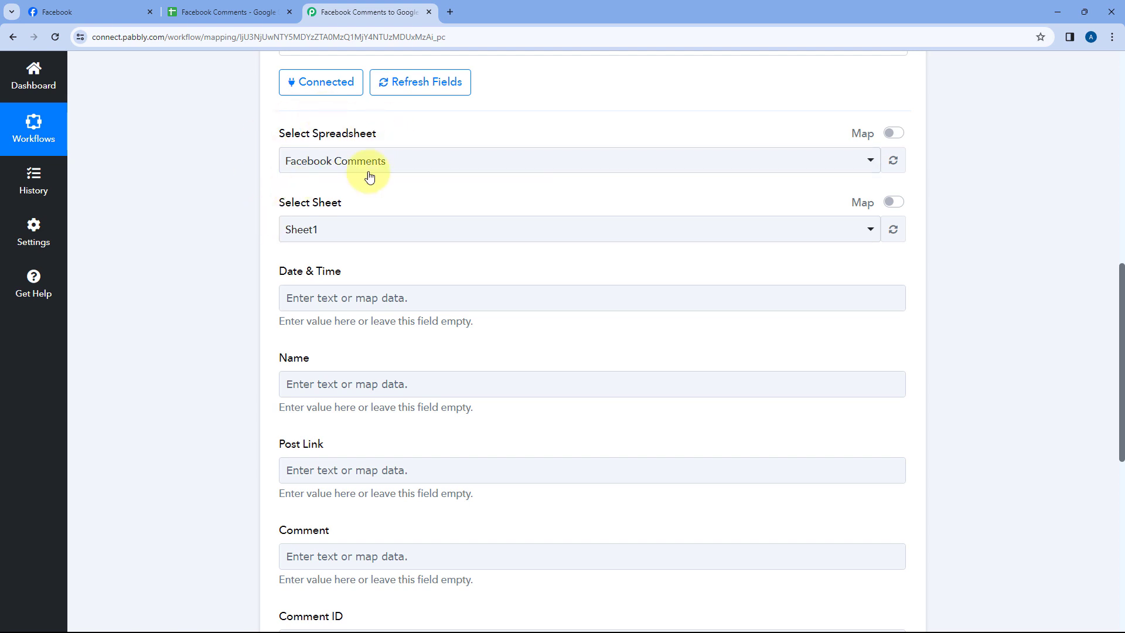
Choose Sheet1 as the sheet for the new row, checking it against the sheet name in the Facebook Comments spreadsheet
{"action": "left_click", "coordinate": [369, 228]}
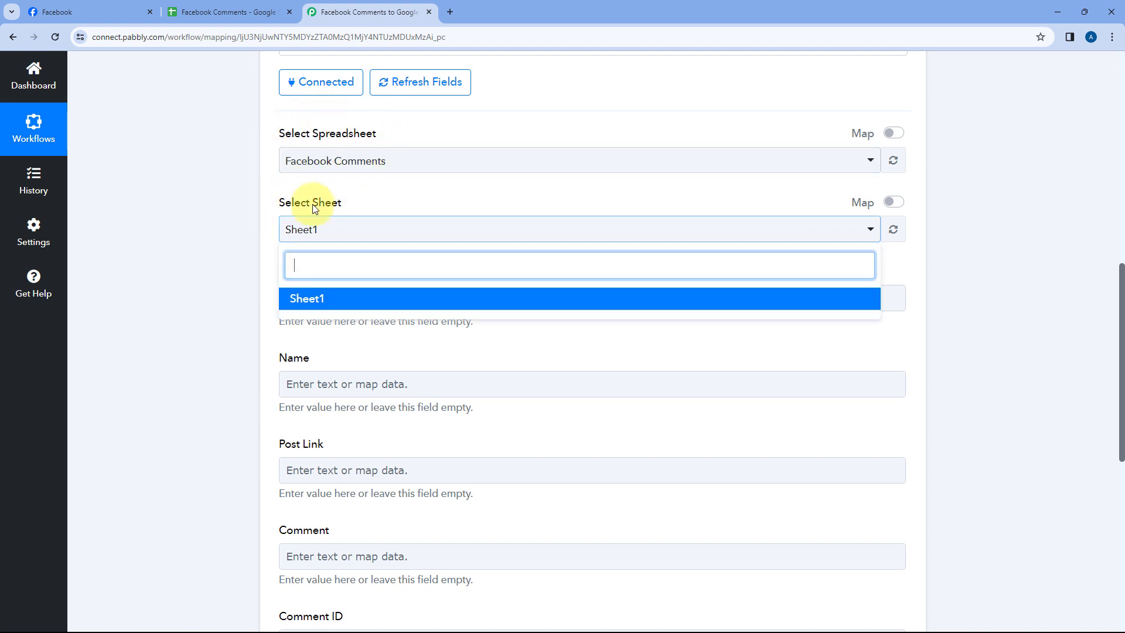
{"action": "left_click", "coordinate": [231, 11]}
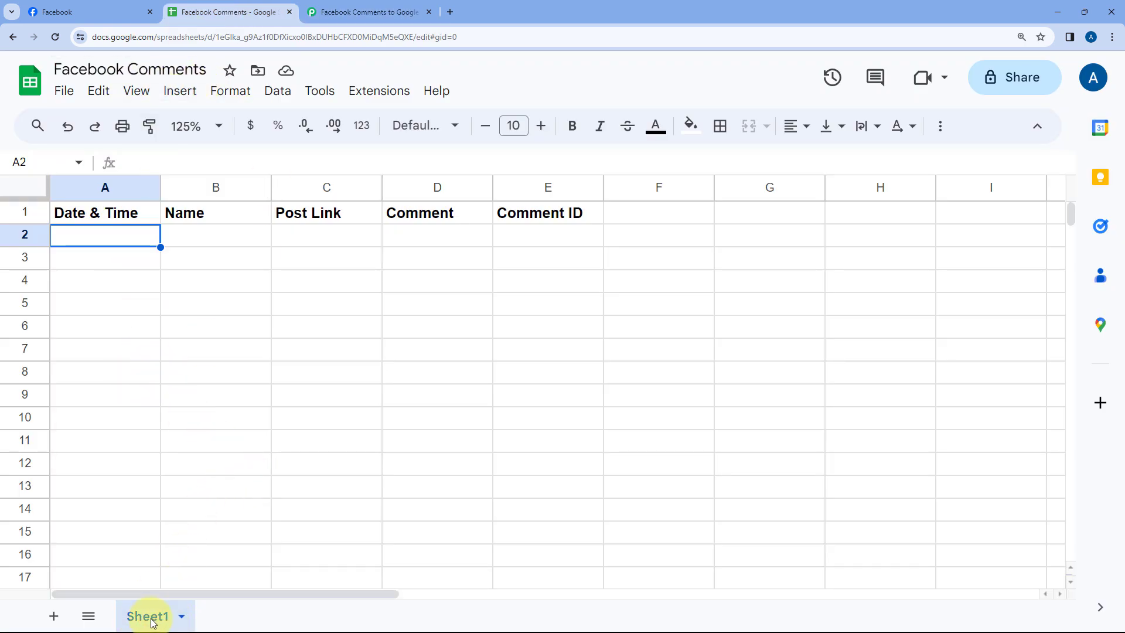
{"action": "left_click", "coordinate": [380, 12]}
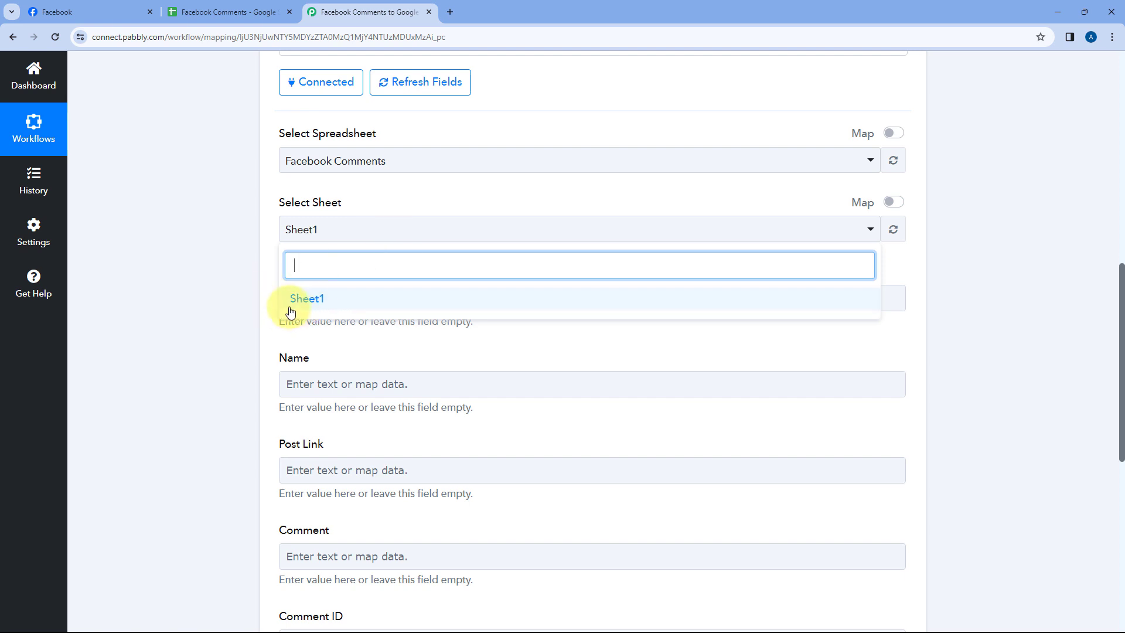
{"action": "left_click", "coordinate": [316, 299]}
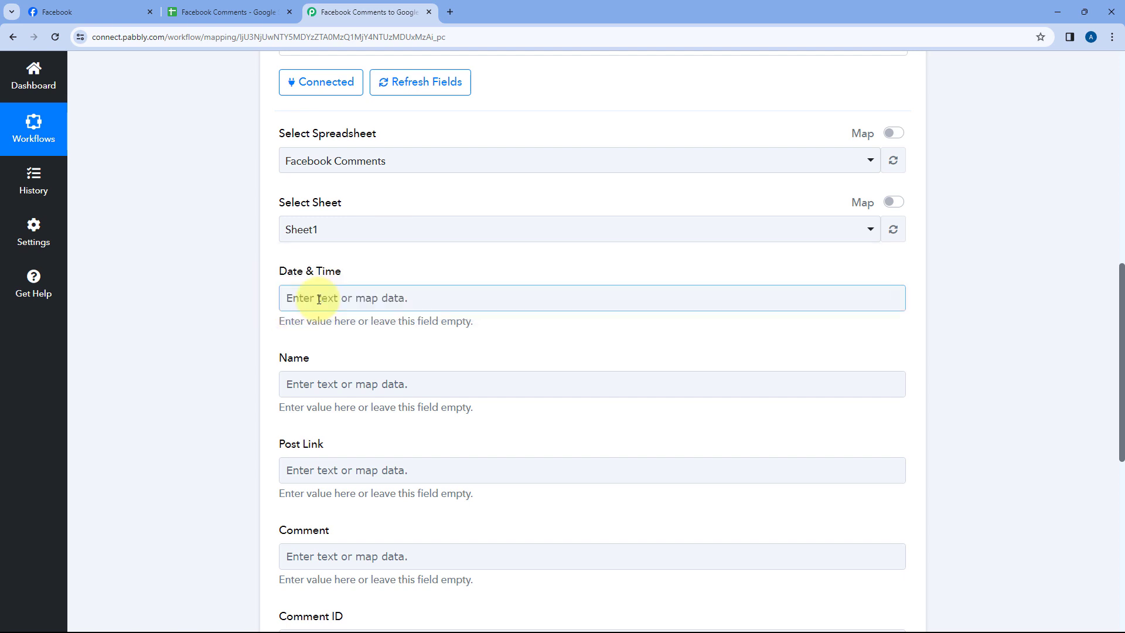
{"action": "left_click", "coordinate": [230, 12]}
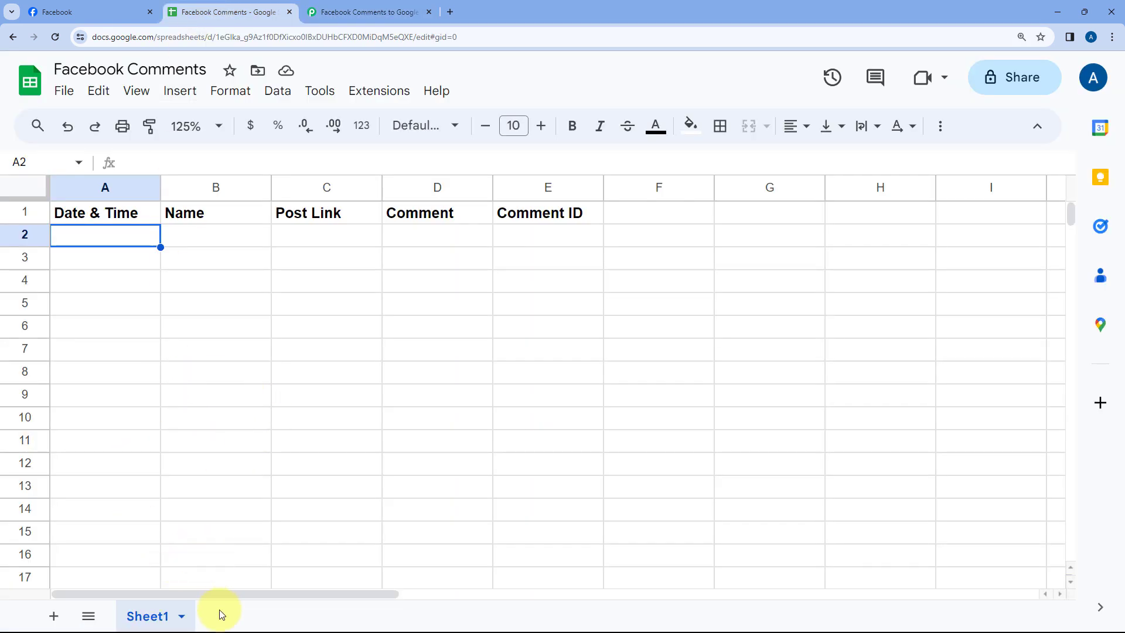
{"action": "left_click", "coordinate": [387, 11]}
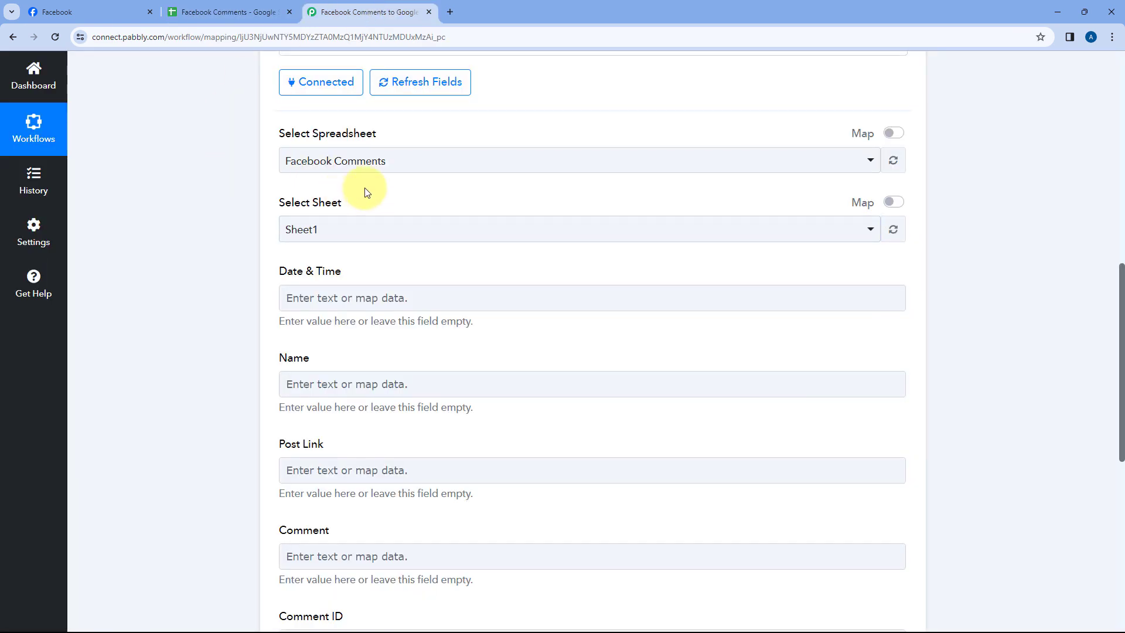
Compare the Google Sheets row fields with the spreadsheet's column headings and the response values in the expanded Facebook Pages trigger step
{"action": "scroll", "coordinate": [328, 176], "scroll_direction": "down", "scroll_amount": 2}
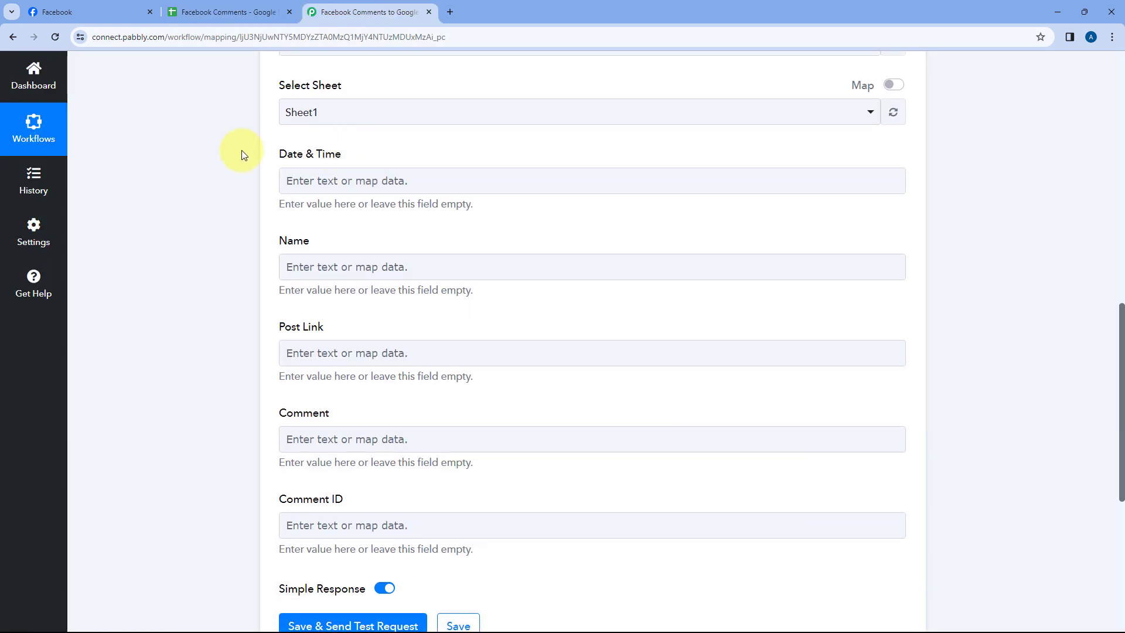
{"action": "left_click", "coordinate": [262, 21]}
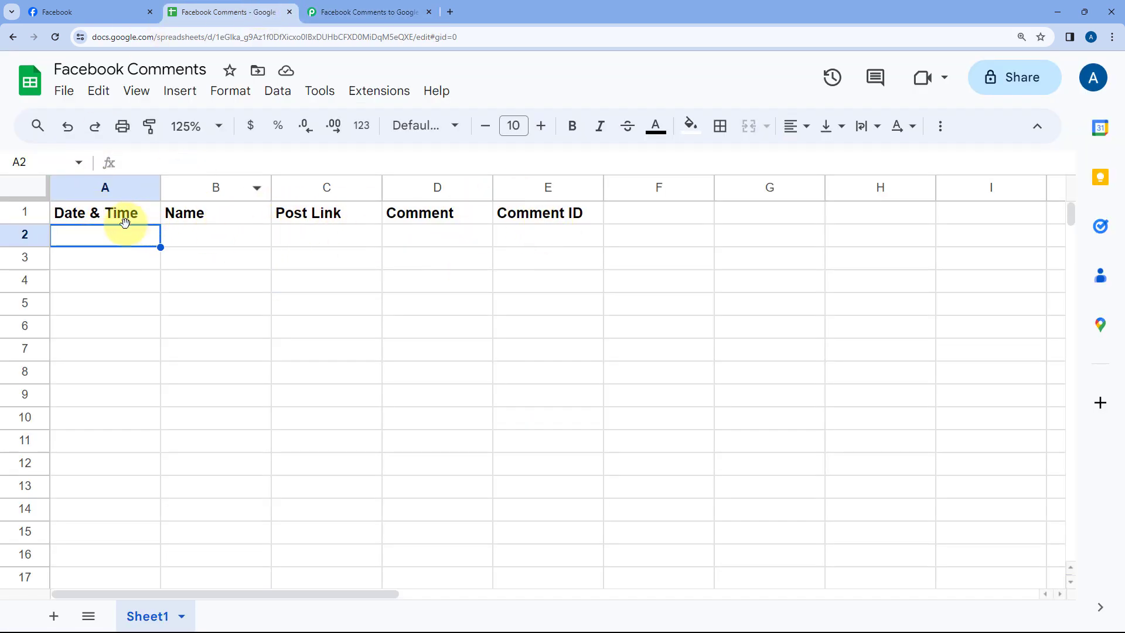
{"action": "left_click", "coordinate": [371, 13]}
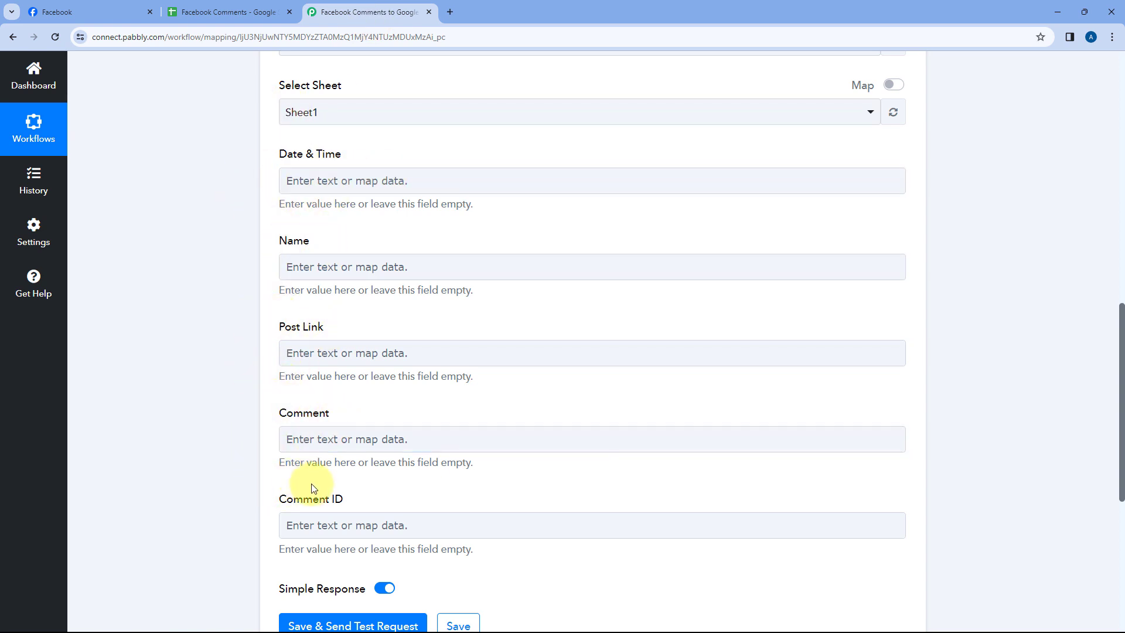
{"action": "scroll", "coordinate": [389, 230], "scroll_direction": "up", "scroll_amount": 8}
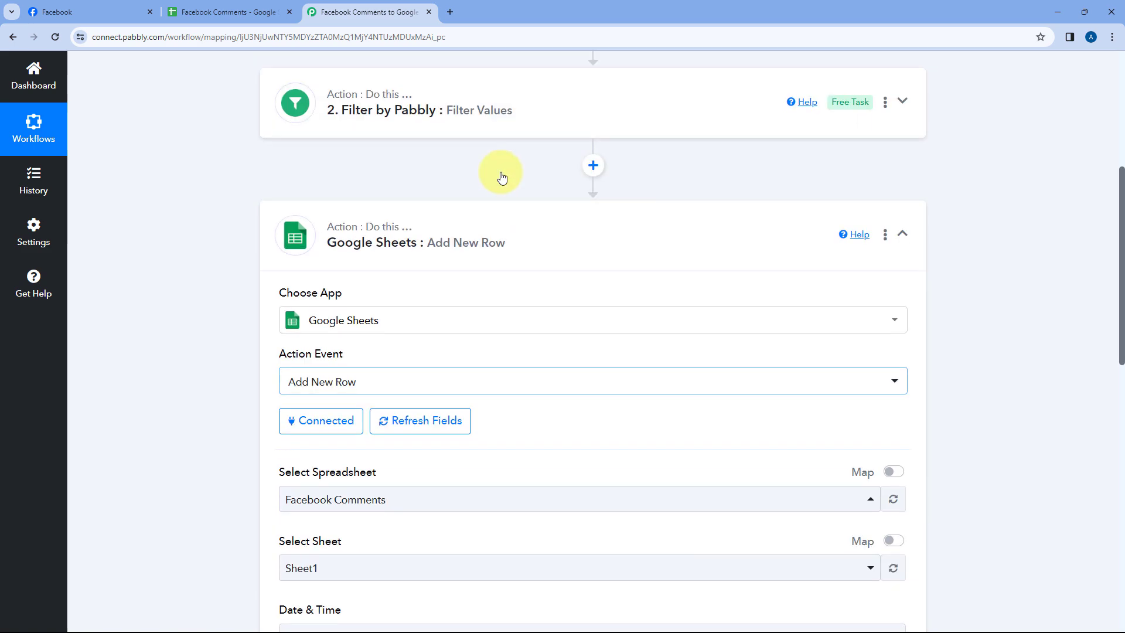
{"action": "scroll", "coordinate": [501, 177], "scroll_direction": "up", "scroll_amount": 5}
{"action": "left_click", "coordinate": [421, 260]}
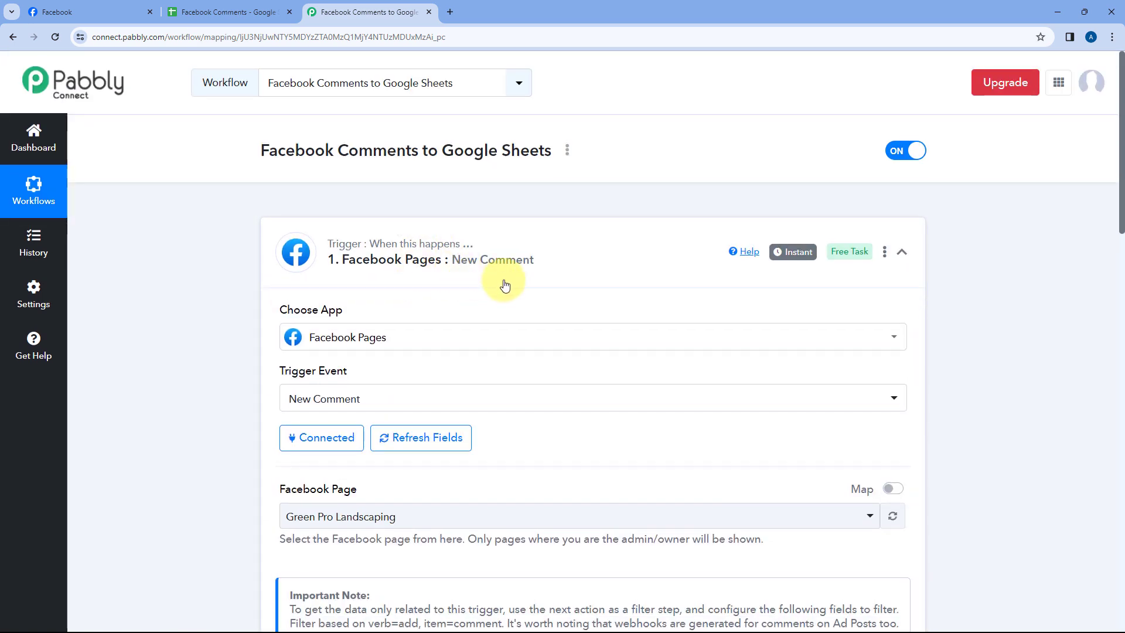
{"action": "scroll", "coordinate": [538, 292], "scroll_direction": "down", "scroll_amount": 10}
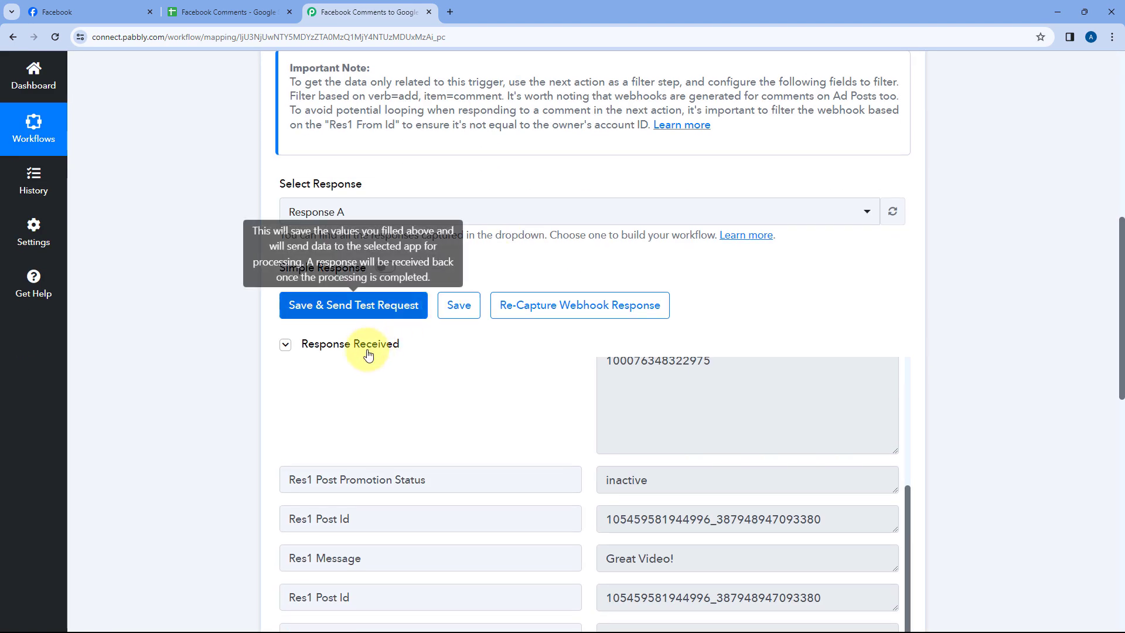
{"action": "scroll", "coordinate": [512, 369], "scroll_direction": "up", "scroll_amount": 5}
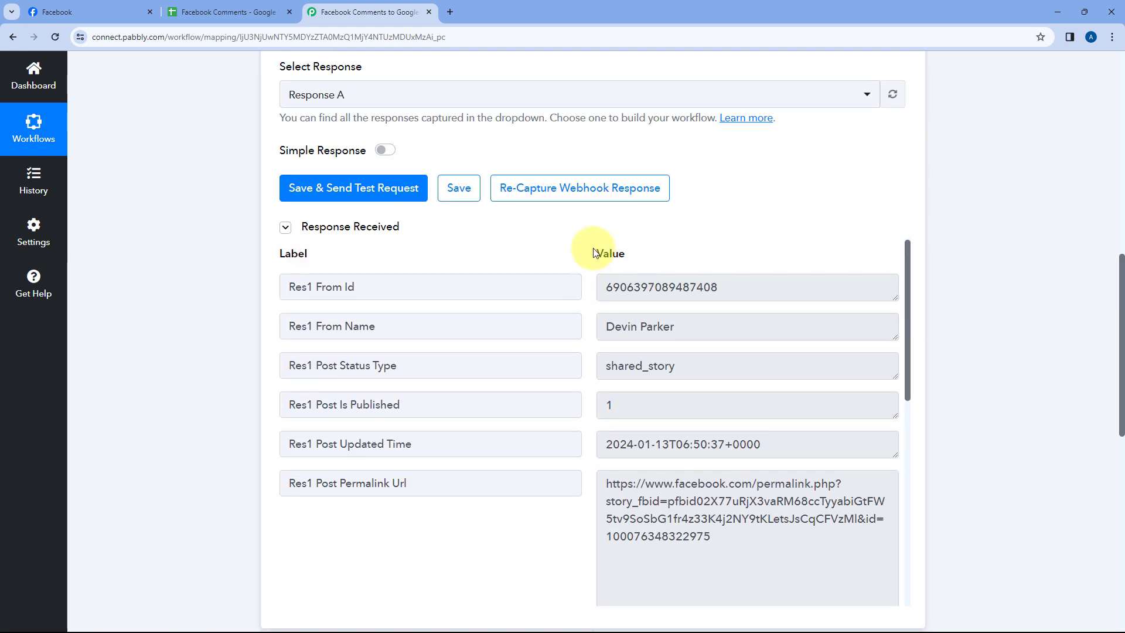
{"action": "scroll", "coordinate": [244, 298], "scroll_direction": "down", "scroll_amount": 10}
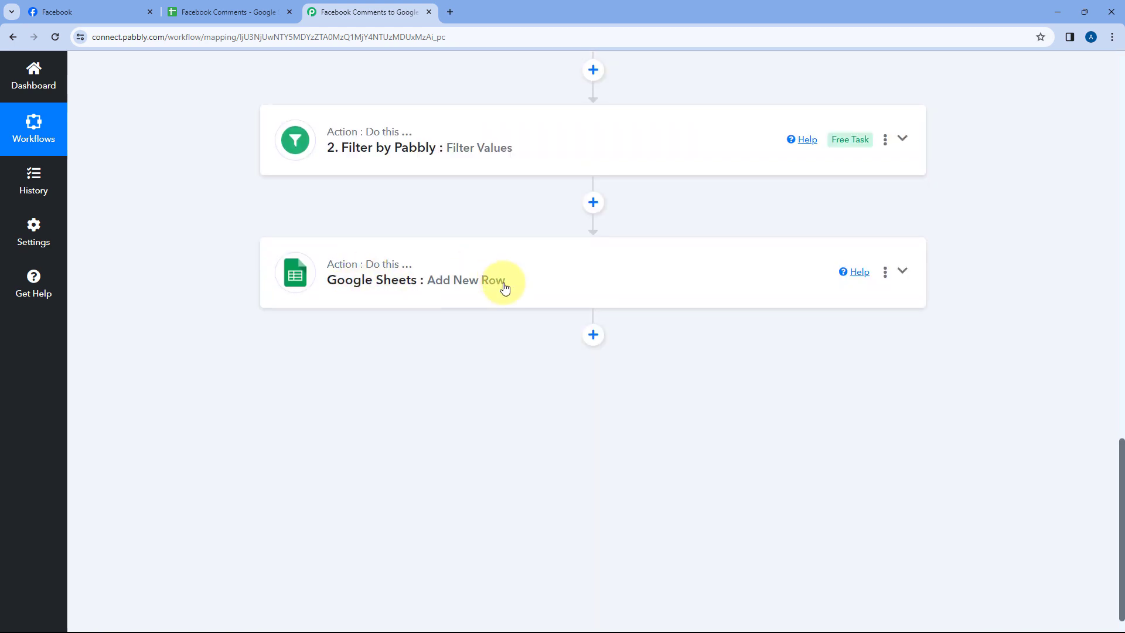
{"action": "scroll", "coordinate": [550, 284], "scroll_direction": "up", "scroll_amount": 3}
{"action": "left_click", "coordinate": [196, 12]}
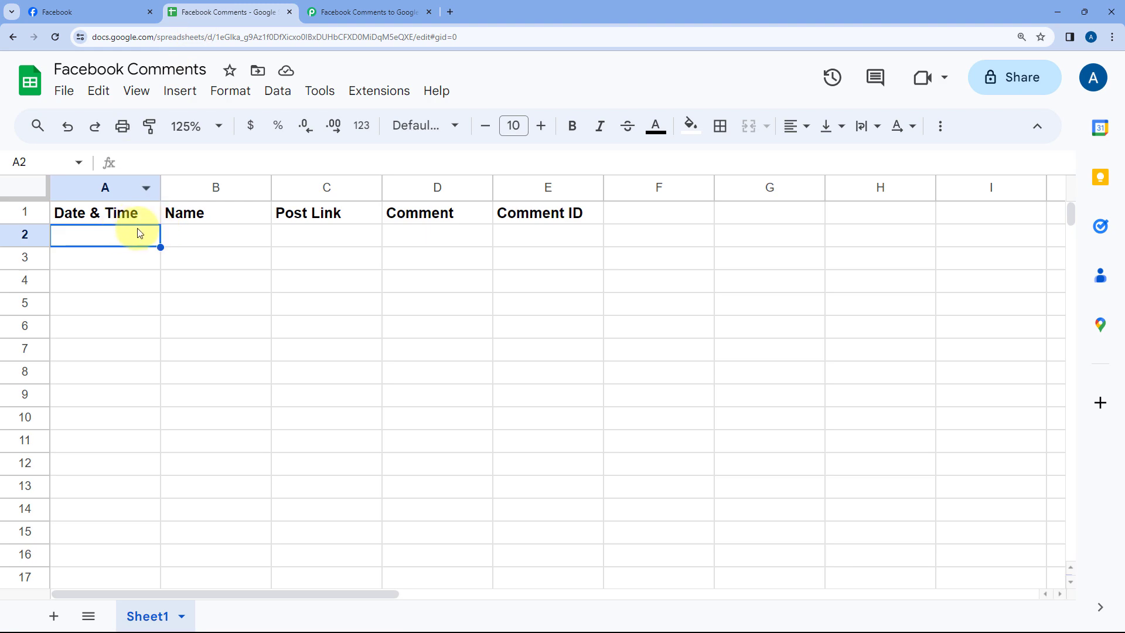
{"action": "left_click", "coordinate": [366, 12]}
{"action": "scroll", "coordinate": [562, 275], "scroll_direction": "up", "scroll_amount": 5}
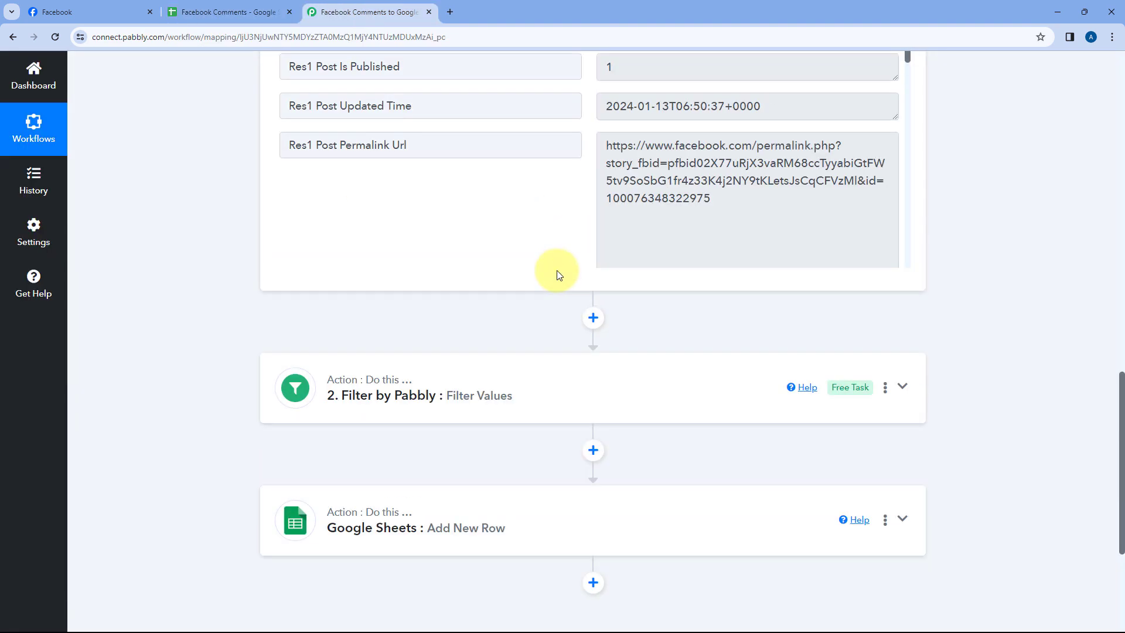
Examine the Res1 Post Updated Time entry and its value in the Facebook Pages trigger response
{"action": "scroll", "coordinate": [584, 307], "scroll_direction": "down", "scroll_amount": 2}
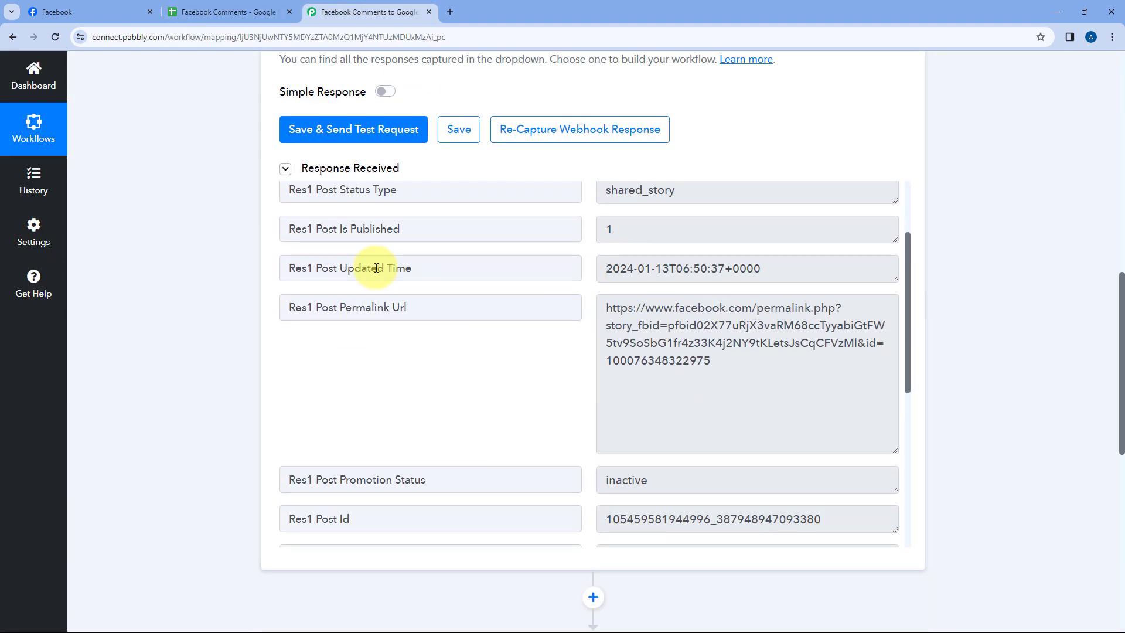
{"action": "left_click_drag", "start_coordinate": [407, 269], "coordinate": [321, 269]}
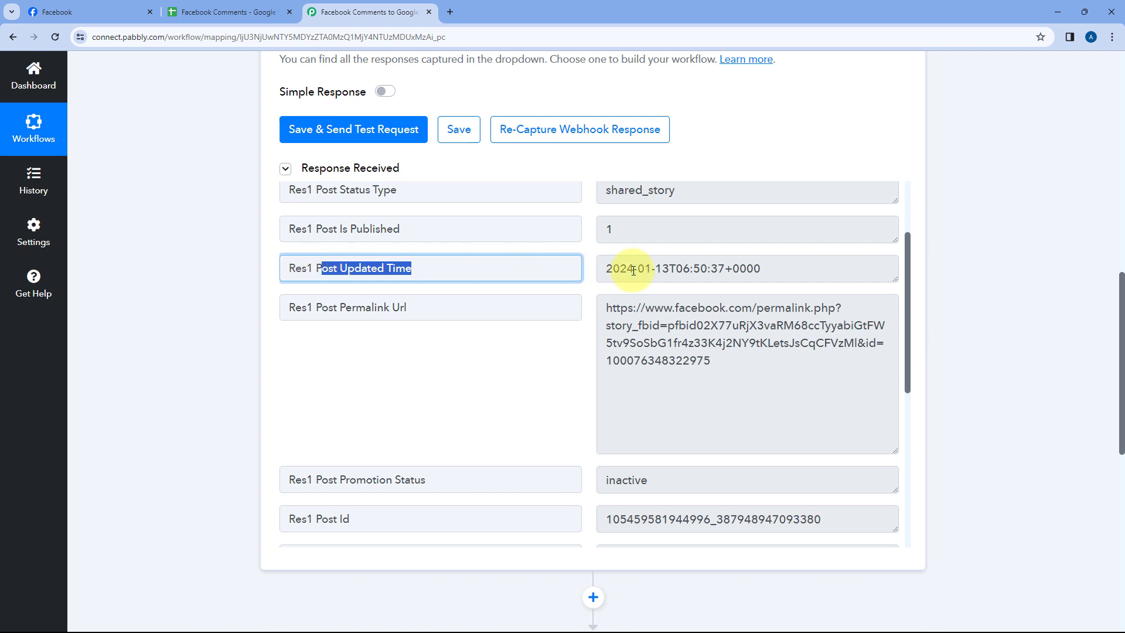
{"action": "left_click", "coordinate": [609, 269]}
{"action": "mouse_move", "coordinate": [604, 270]}
{"action": "left_mouse_down"}
{"action": "mouse_move", "coordinate": [773, 269]}
{"action": "mouse_move", "coordinate": [592, 275]}
{"action": "left_mouse_up"}
{"action": "left_click", "coordinate": [517, 269]}
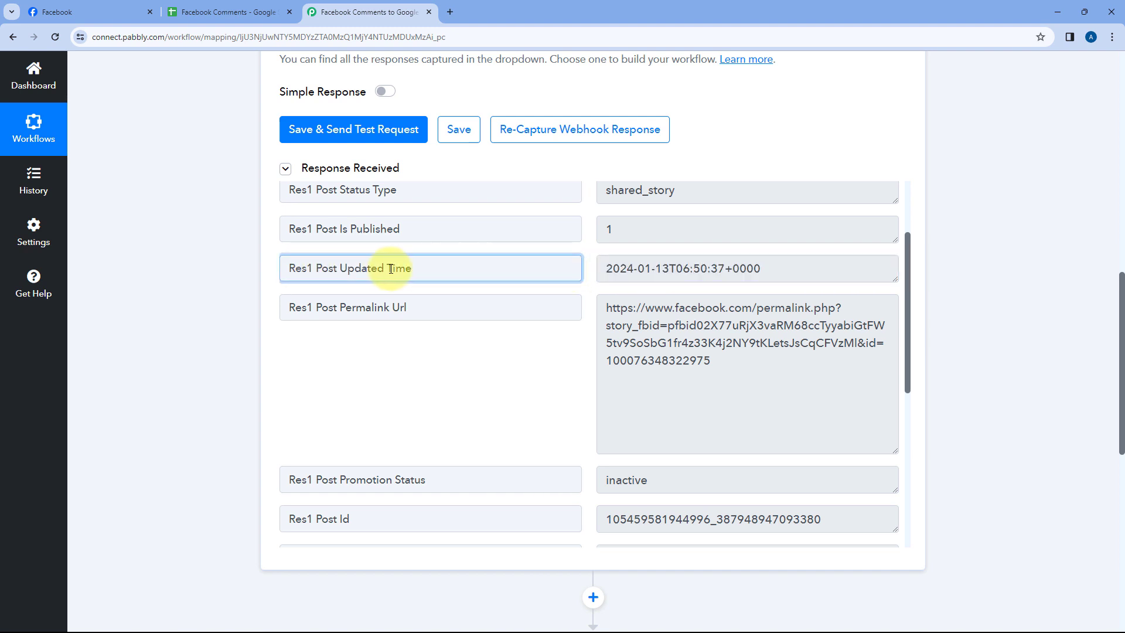
{"action": "left_click", "coordinate": [597, 268]}
{"action": "scroll", "coordinate": [214, 333], "scroll_direction": "down", "scroll_amount": 9}
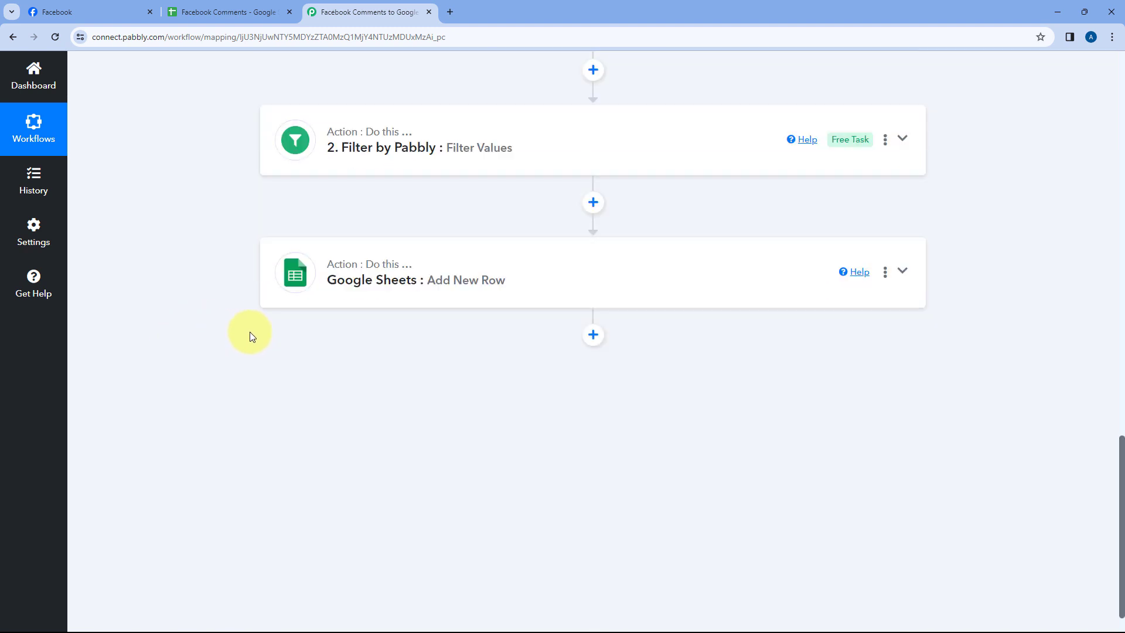
Reopen the Google Sheets Add New Row action and map Date & Time to Res1 Post Updated Time from the Facebook Pages trigger
{"action": "left_click", "coordinate": [542, 272]}
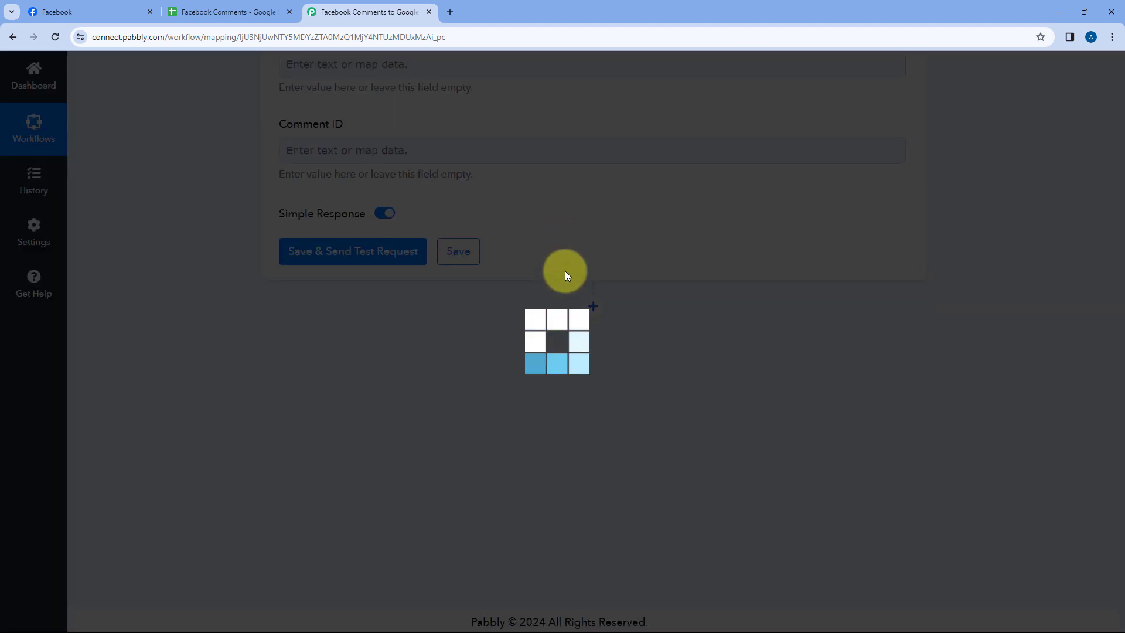
{"action": "scroll", "coordinate": [269, 271], "scroll_direction": "up", "scroll_amount": 2}
{"action": "scroll", "coordinate": [279, 268], "scroll_direction": "down", "scroll_amount": 5}
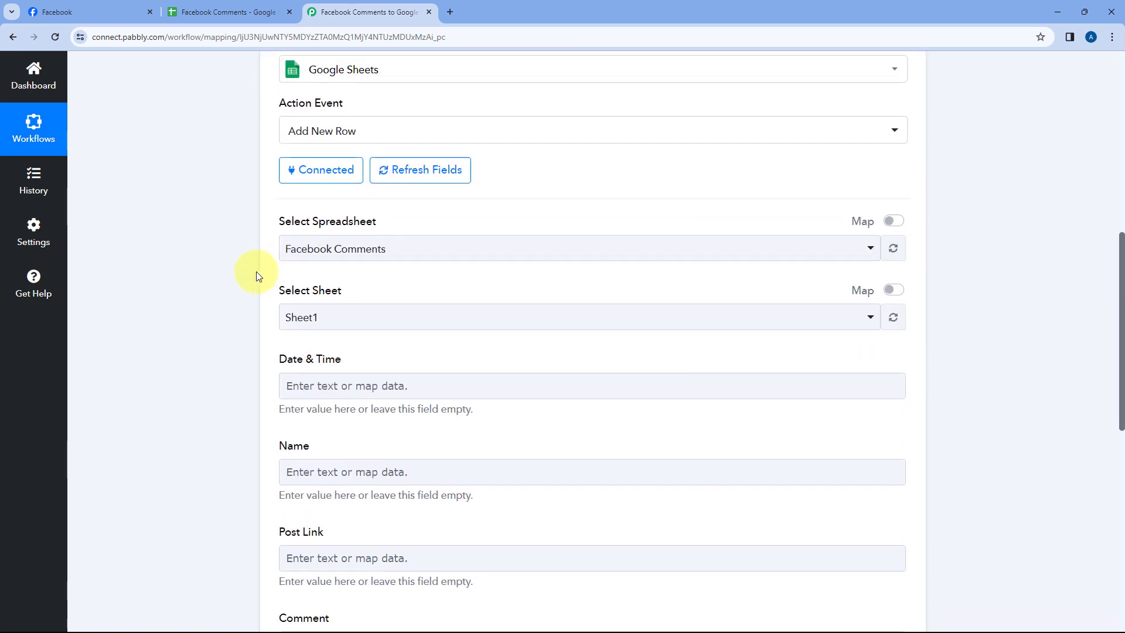
{"action": "scroll", "coordinate": [256, 274], "scroll_direction": "down", "scroll_amount": 2}
{"action": "left_click", "coordinate": [293, 209]}
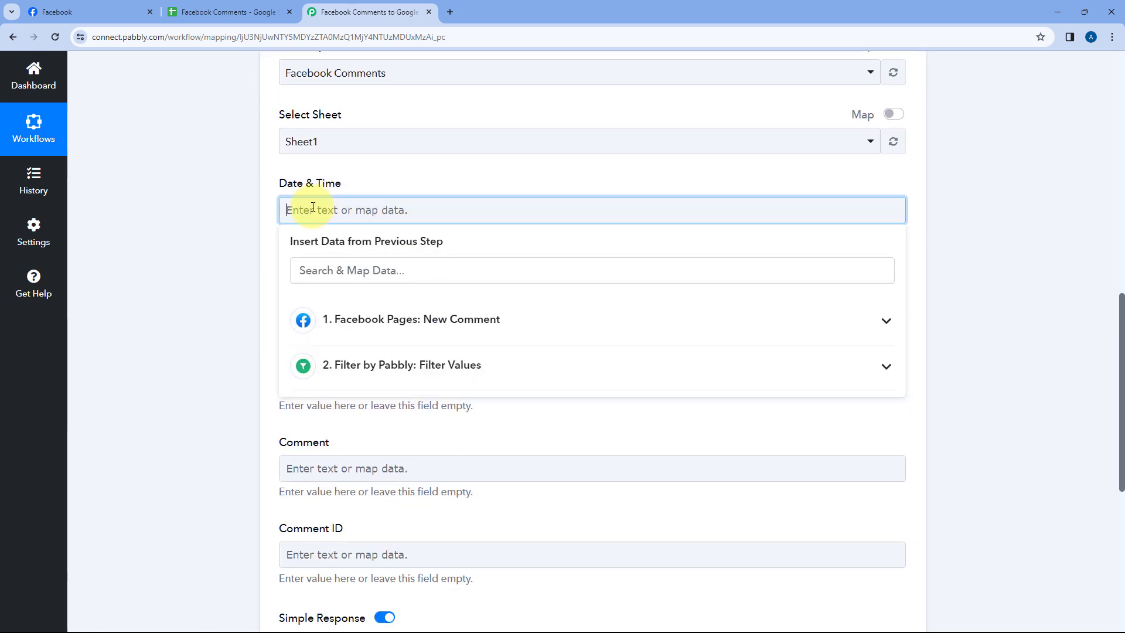
{"action": "left_click", "coordinate": [456, 322]}
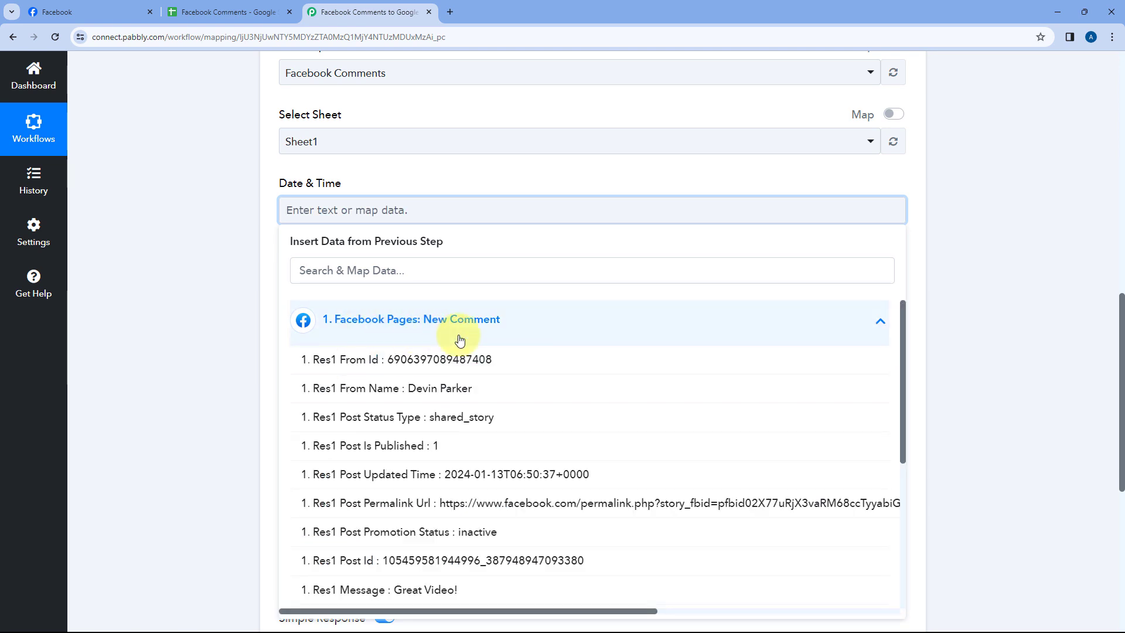
{"action": "left_click", "coordinate": [369, 326]}
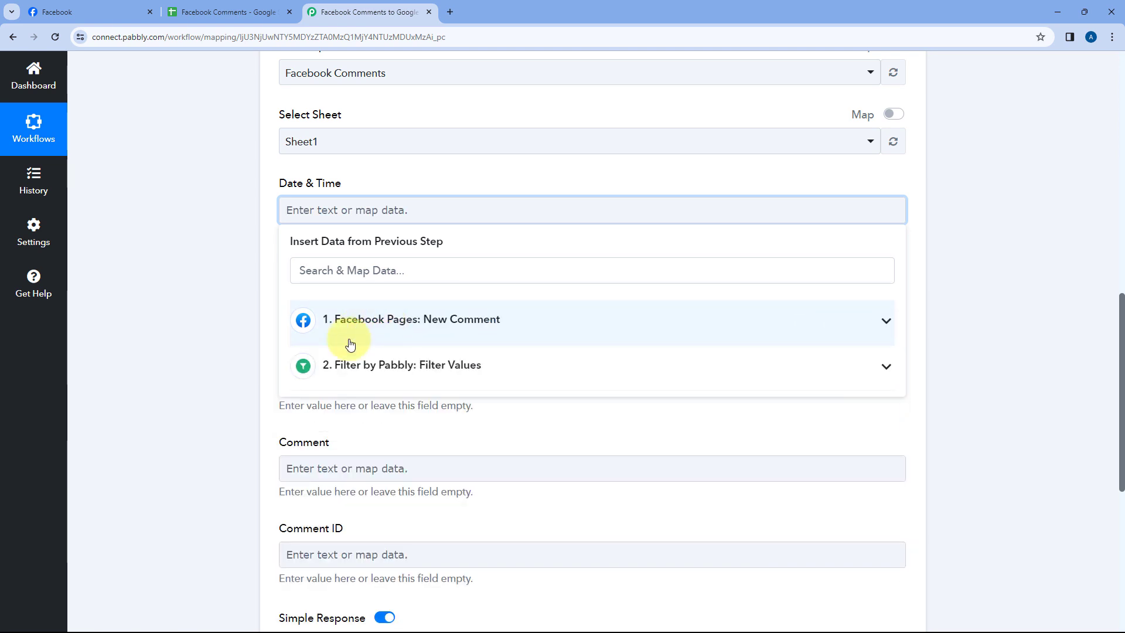
{"action": "left_click", "coordinate": [465, 304]}
{"action": "scroll", "coordinate": [304, 239], "scroll_direction": "down", "scroll_amount": 2}
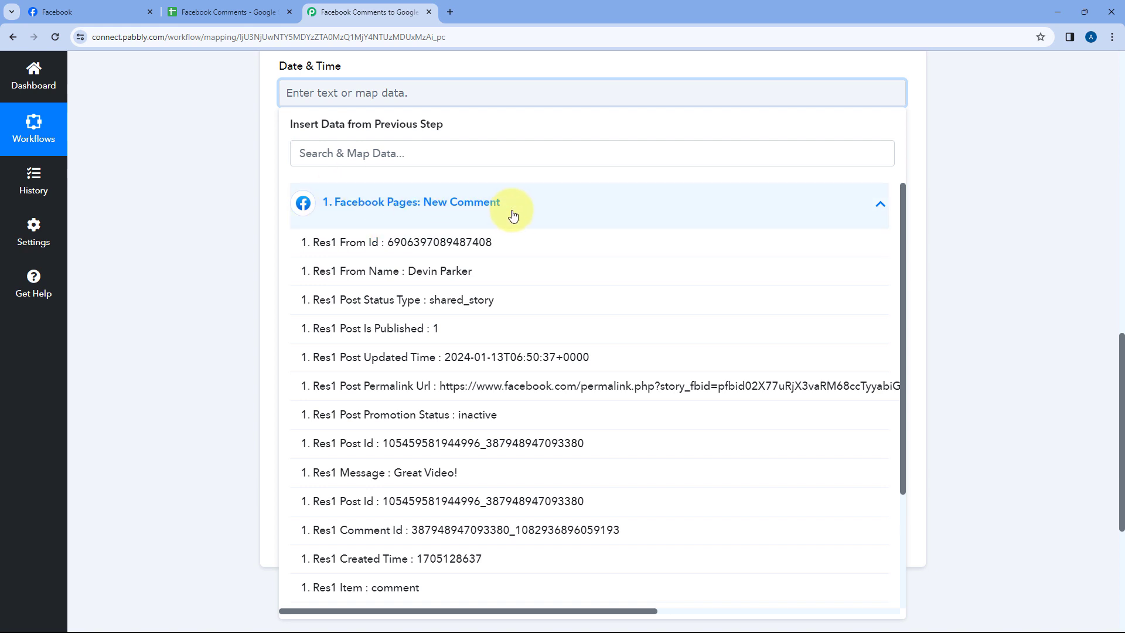
{"action": "scroll", "coordinate": [440, 271], "scroll_direction": "down", "scroll_amount": 1}
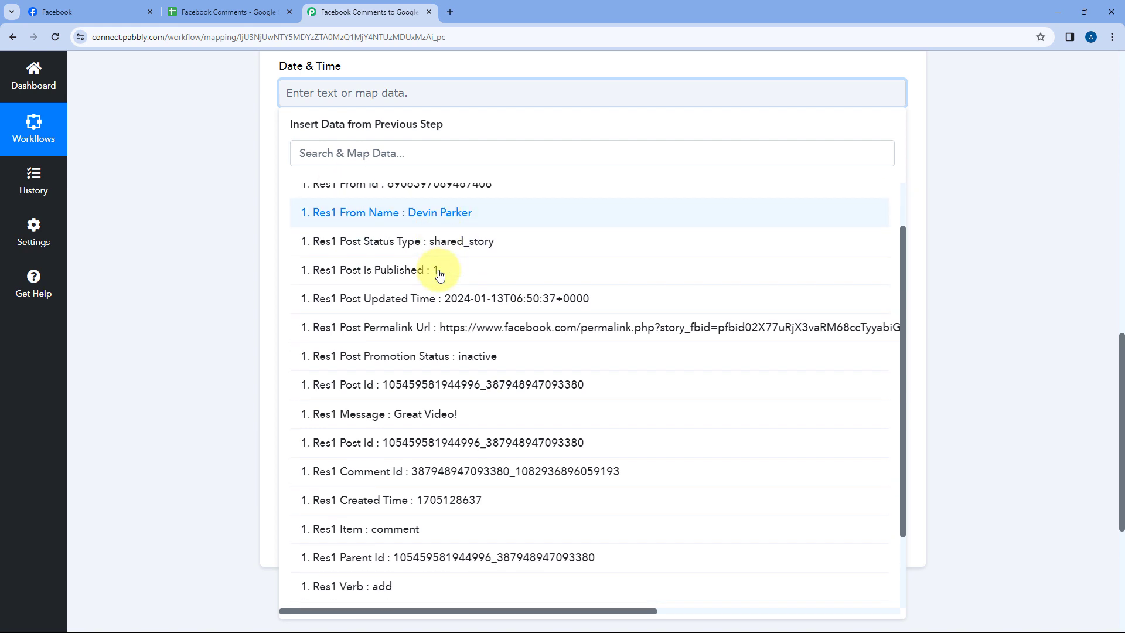
{"action": "left_click", "coordinate": [390, 306]}
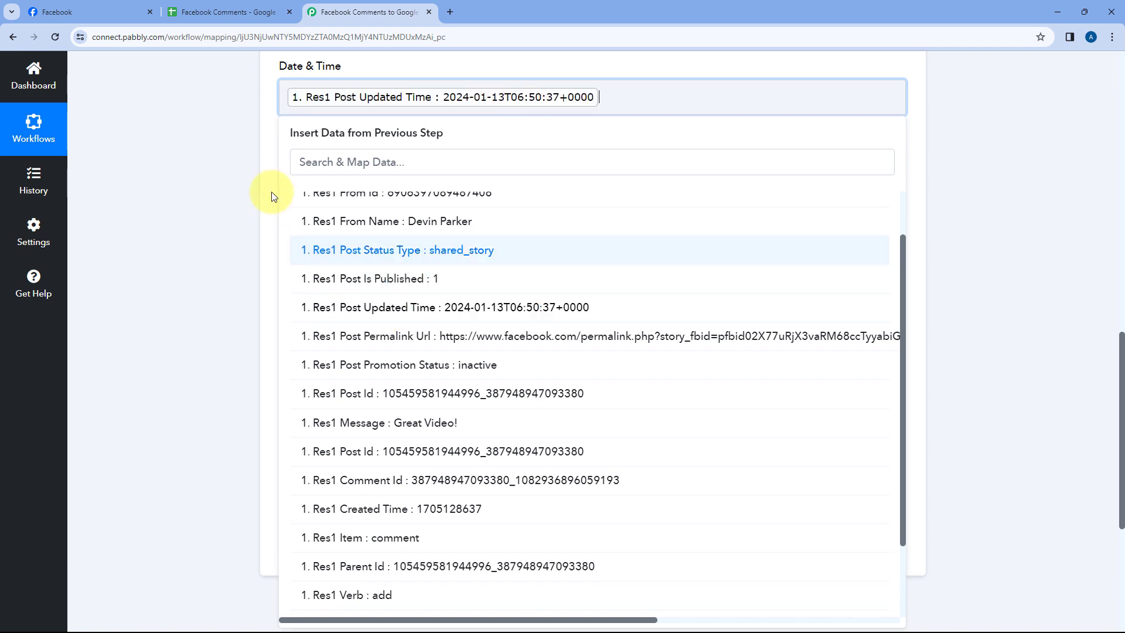
{"action": "left_click", "coordinate": [244, 176]}
{"action": "scroll", "coordinate": [304, 193], "scroll_direction": "up", "scroll_amount": 2}
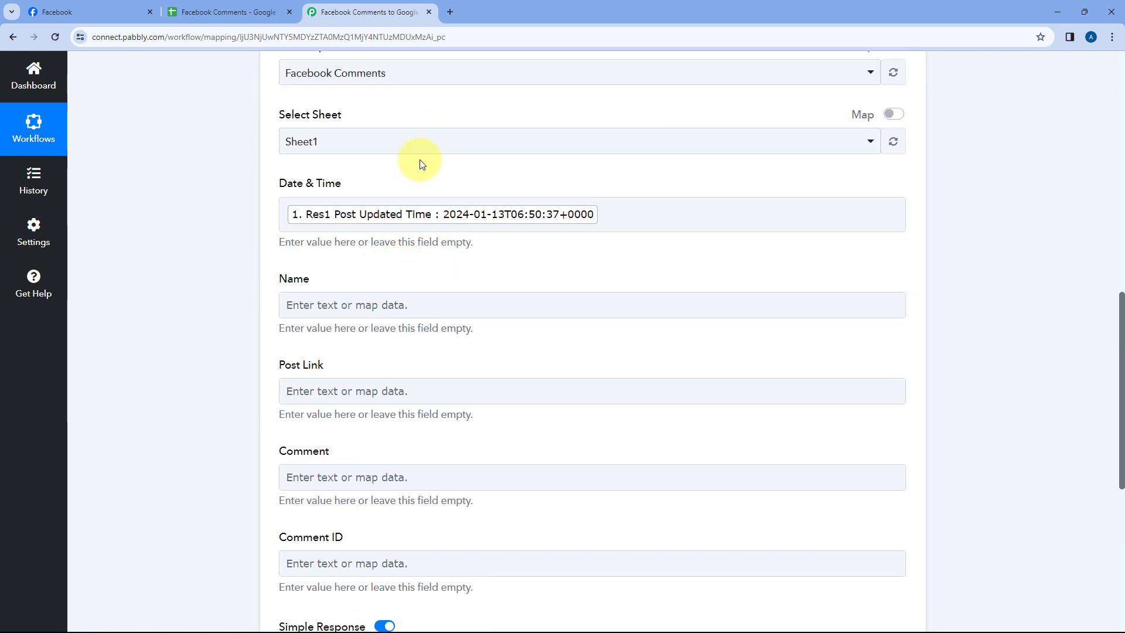
Check the Facebook page and the spreadsheet's headings, and map the Name field to Res1 From Name from the Facebook Pages trigger
{"action": "left_click", "coordinate": [116, 5]}
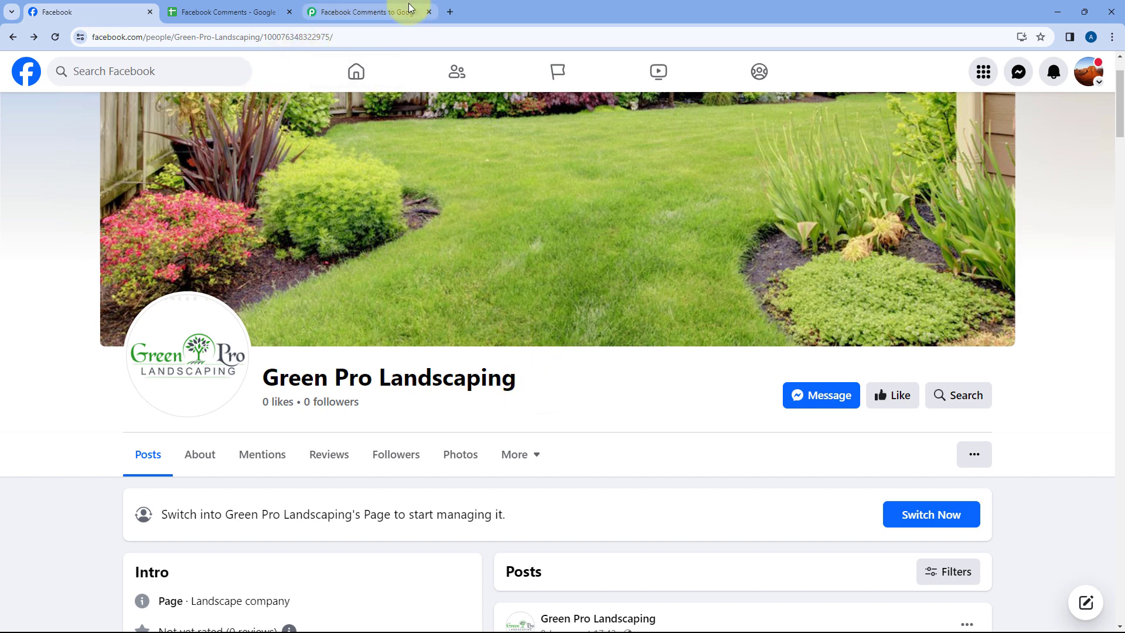
{"action": "left_click", "coordinate": [363, 11]}
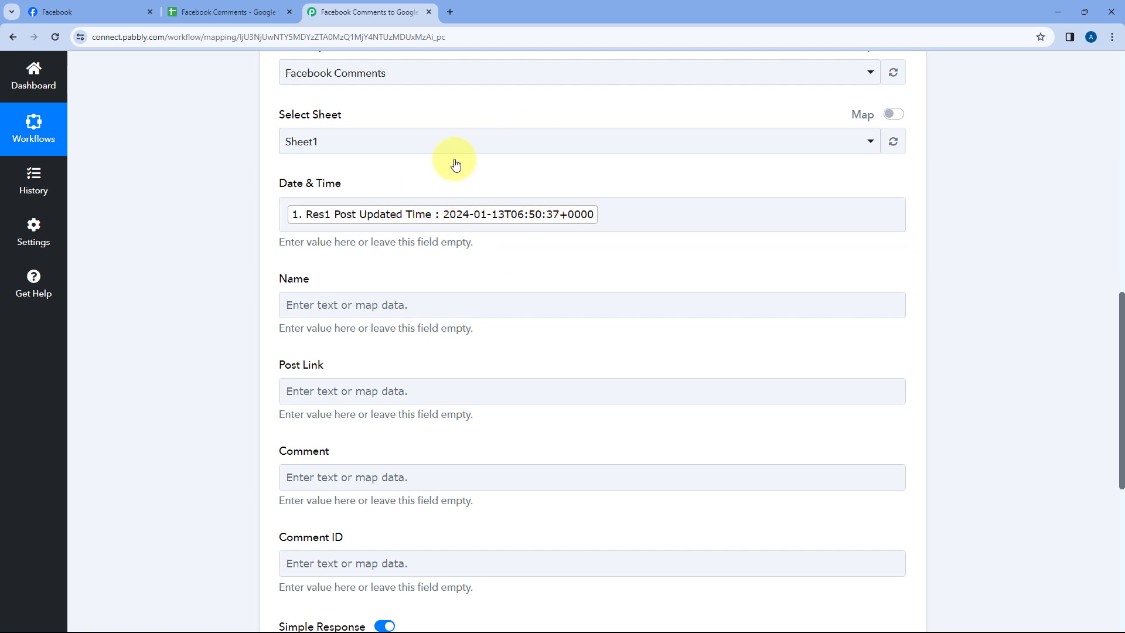
{"action": "left_click", "coordinate": [234, 11]}
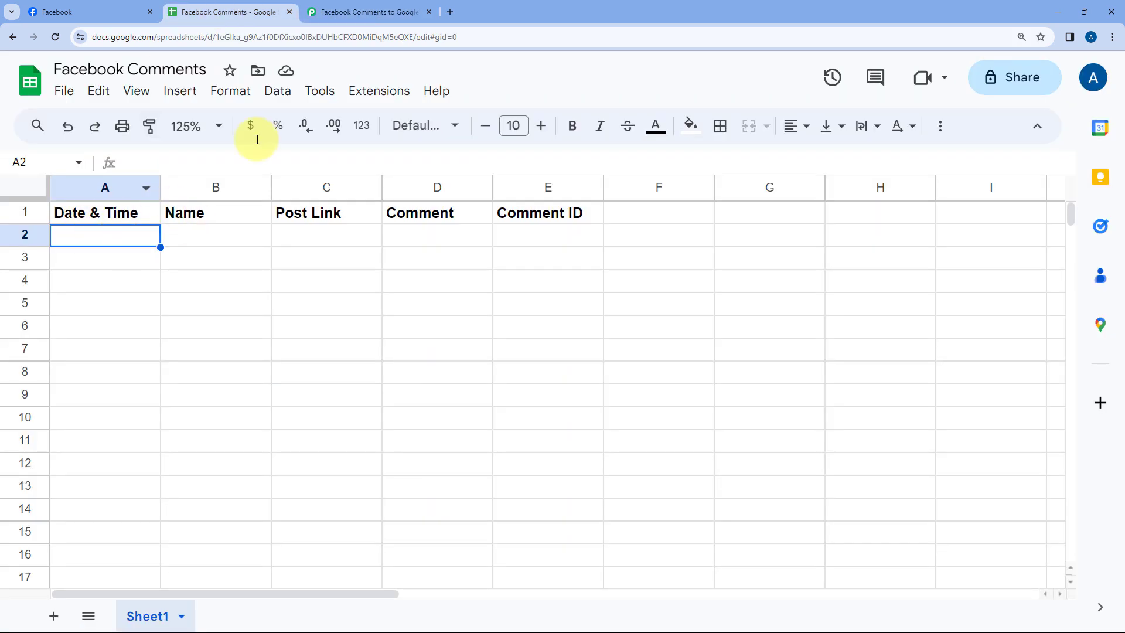
{"action": "left_click", "coordinate": [405, 12]}
{"action": "scroll", "coordinate": [258, 175], "scroll_direction": "down", "scroll_amount": 1}
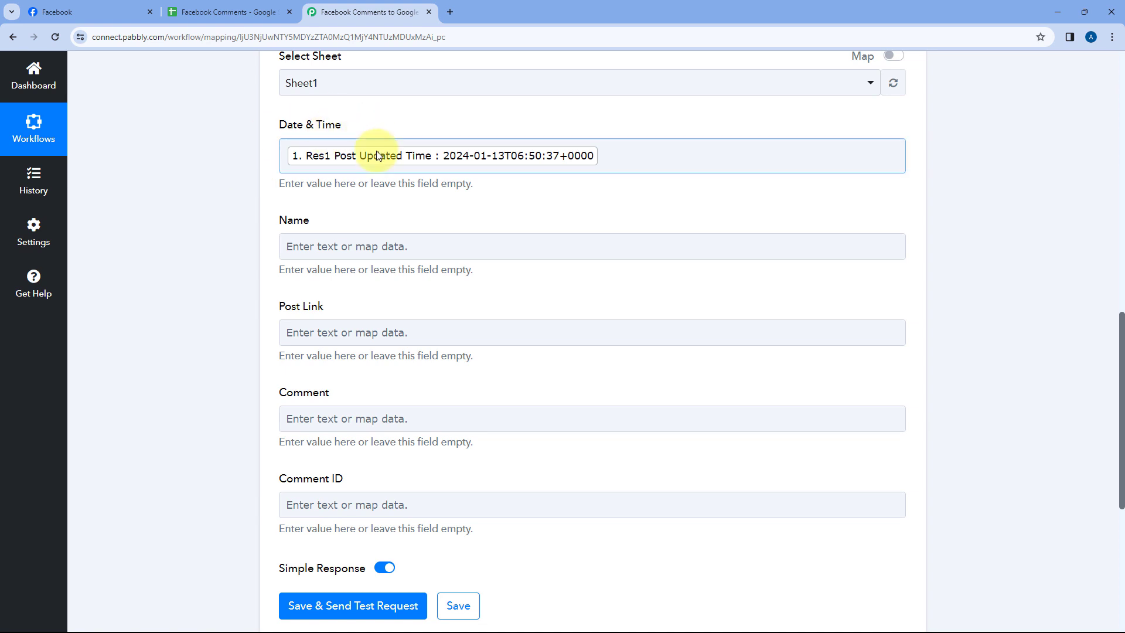
{"action": "scroll", "coordinate": [378, 155], "scroll_direction": "down", "scroll_amount": 1}
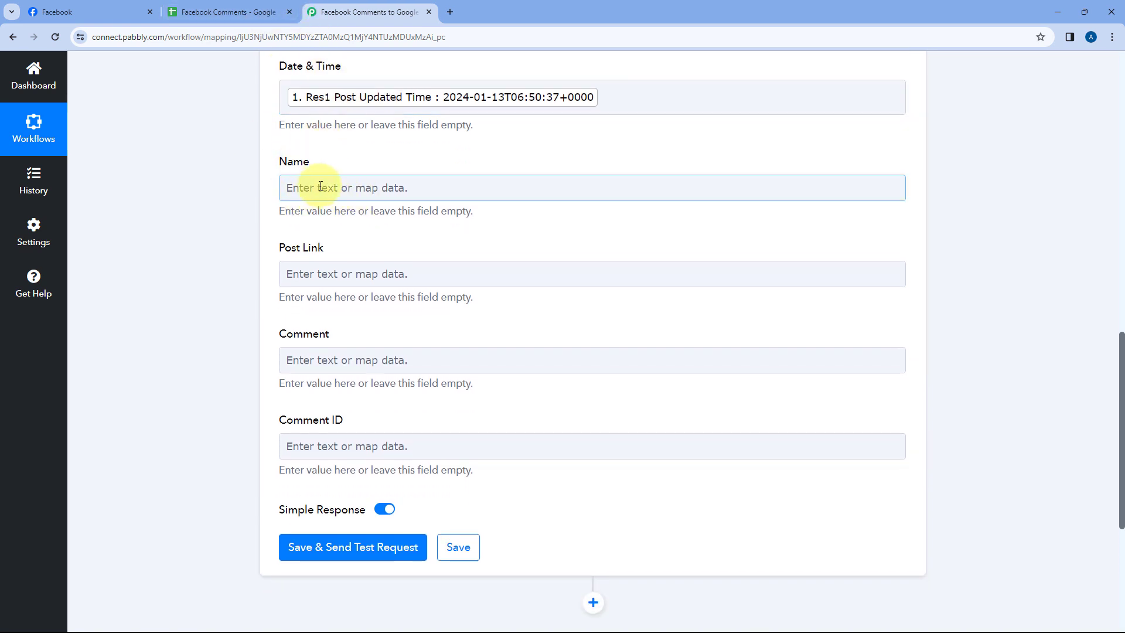
{"action": "left_click", "coordinate": [297, 192]}
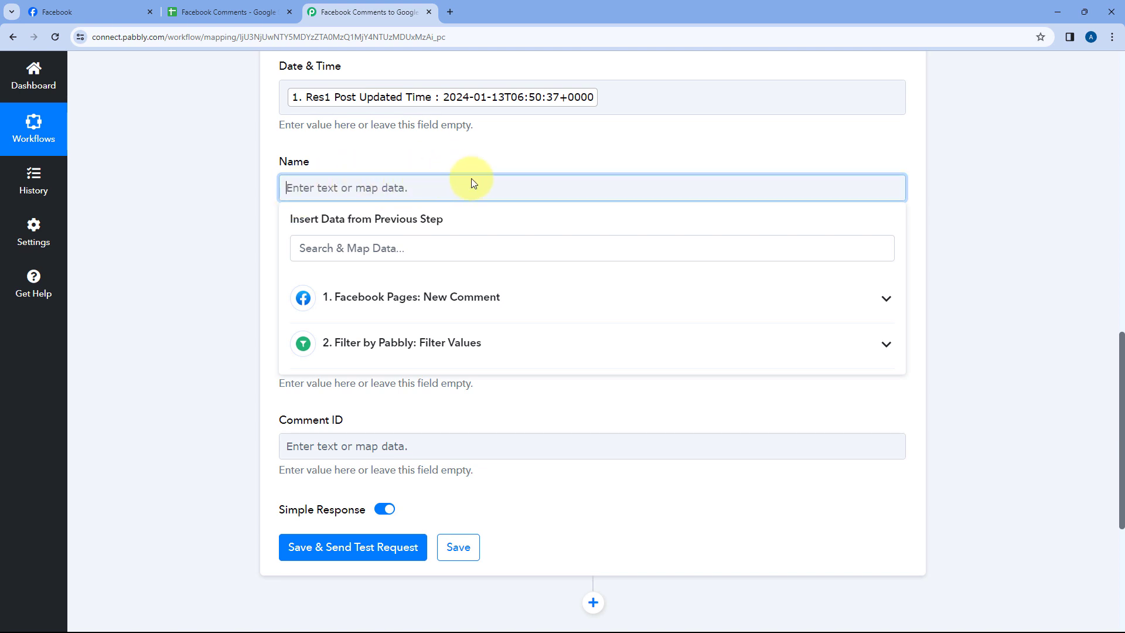
{"action": "left_click", "coordinate": [416, 303]}
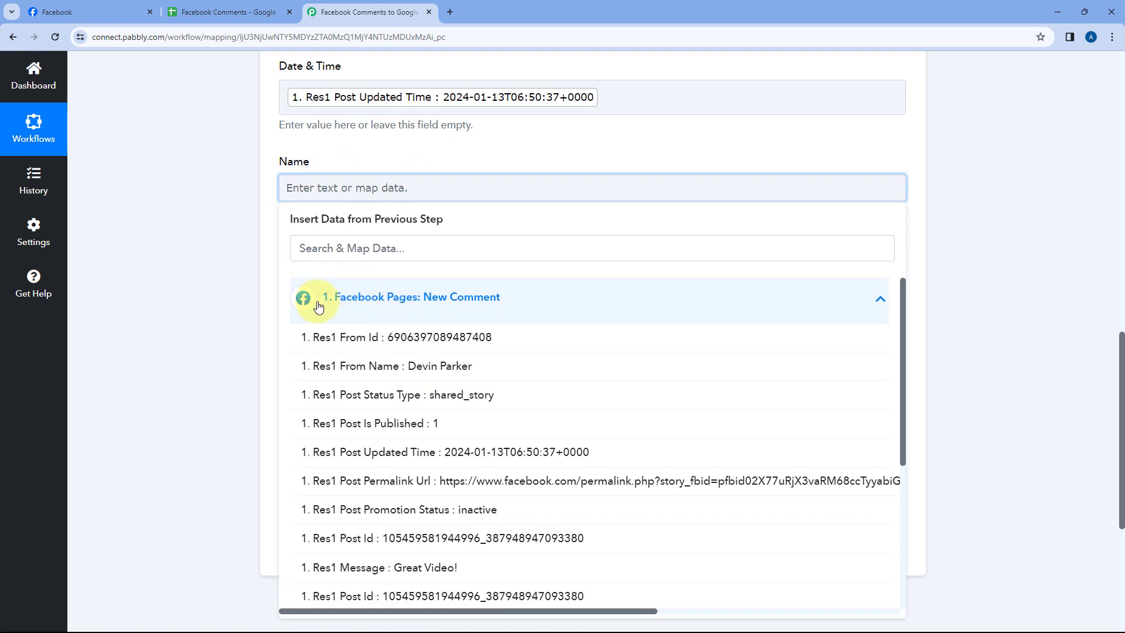
{"action": "left_click", "coordinate": [395, 373]}
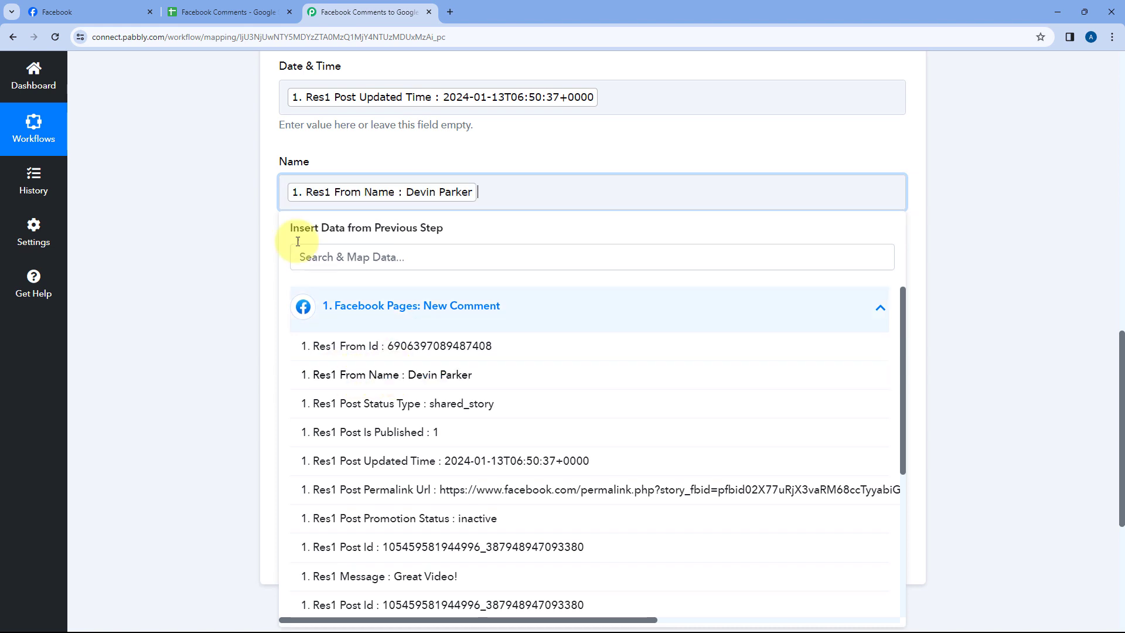
{"action": "left_click", "coordinate": [253, 218]}
Map the Post Link field to Res1 Post Permalink Url from the Facebook Pages trigger
{"action": "scroll", "coordinate": [254, 217], "scroll_direction": "down", "scroll_amount": 2}
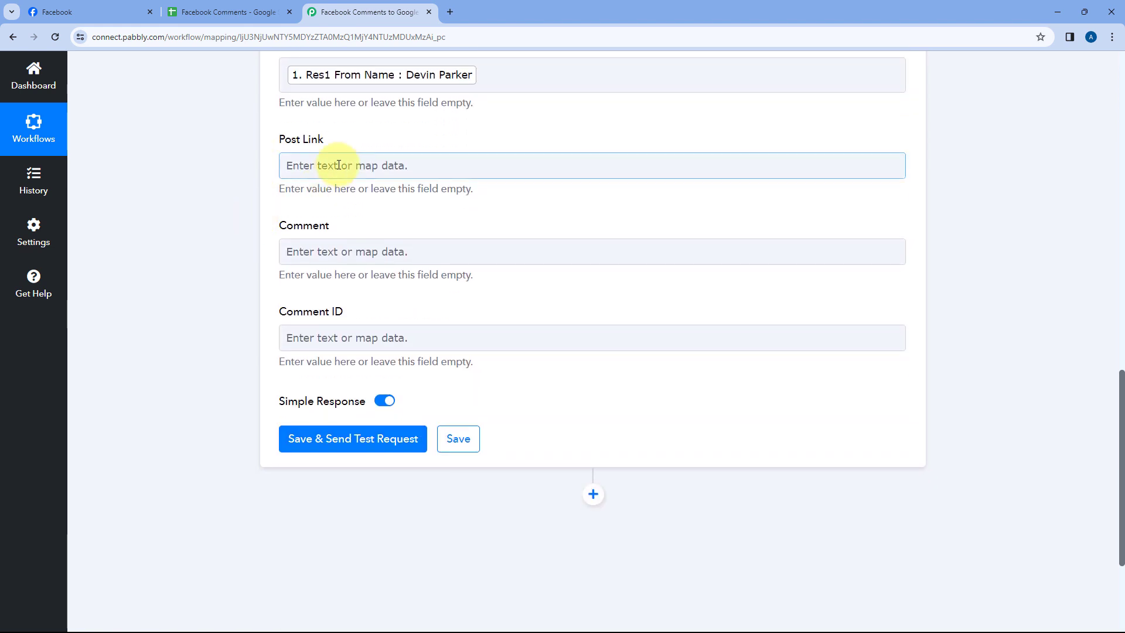
{"action": "left_click", "coordinate": [409, 165]}
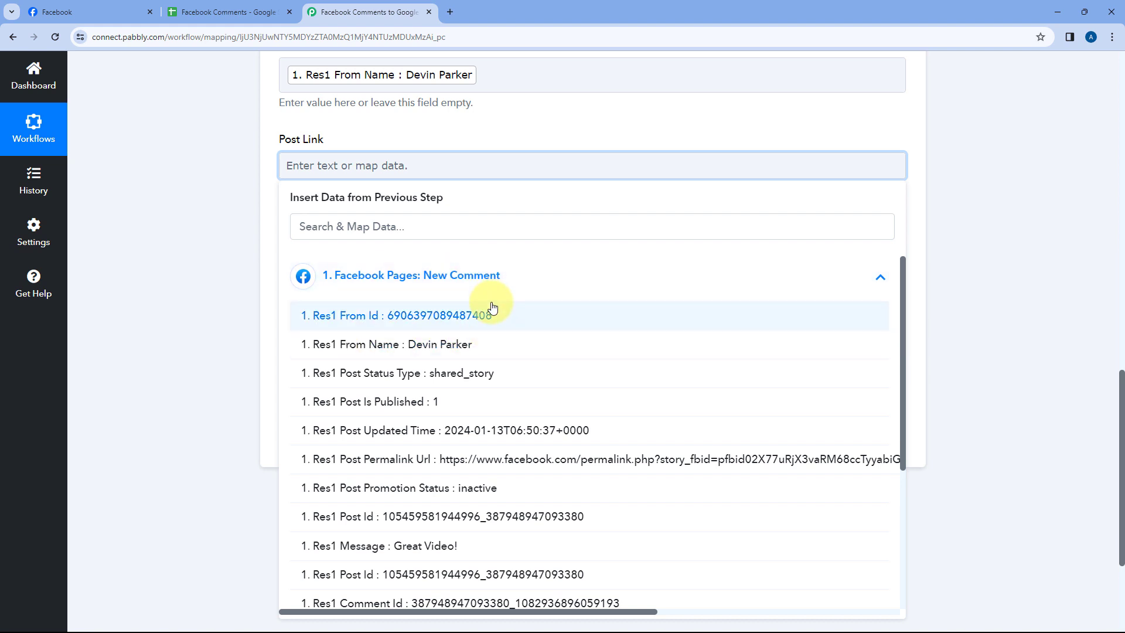
{"action": "scroll", "coordinate": [492, 308], "scroll_direction": "down", "scroll_amount": 2}
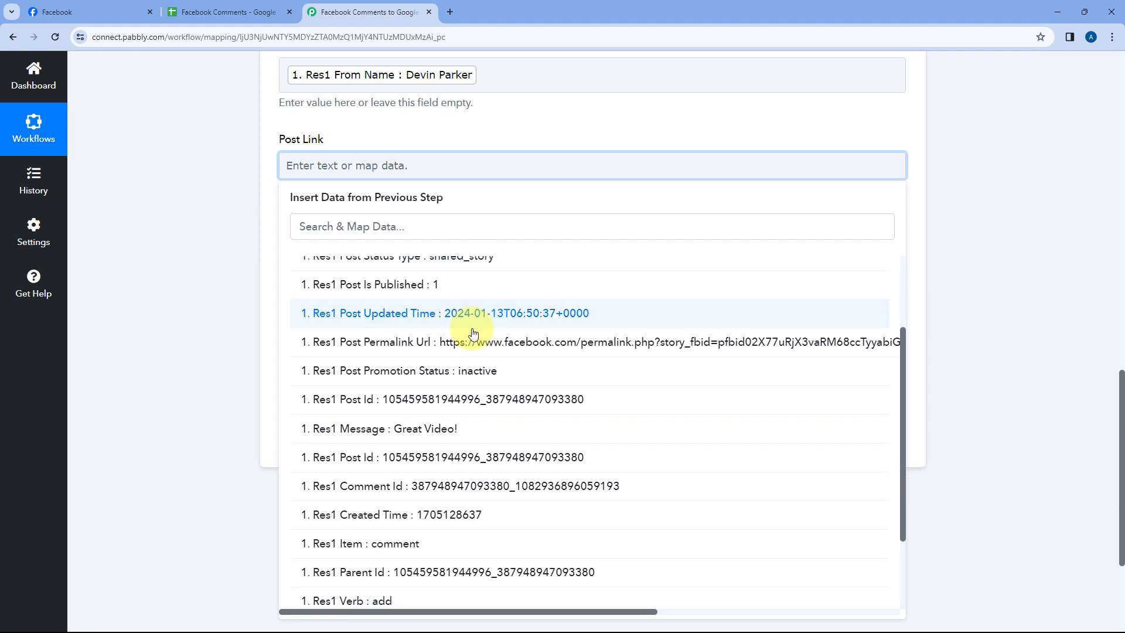
{"action": "left_click", "coordinate": [407, 350]}
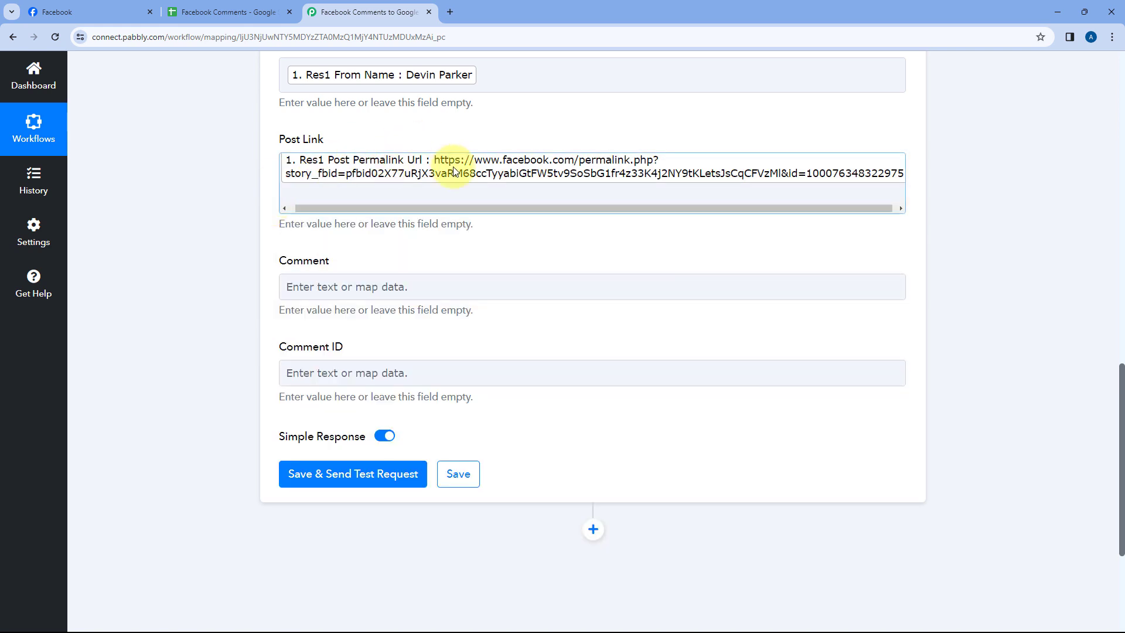
Map the Comment field to Res1 Message from the Facebook Pages trigger
{"action": "scroll", "coordinate": [375, 235], "scroll_direction": "down", "scroll_amount": 1}
{"action": "left_click", "coordinate": [326, 227]}
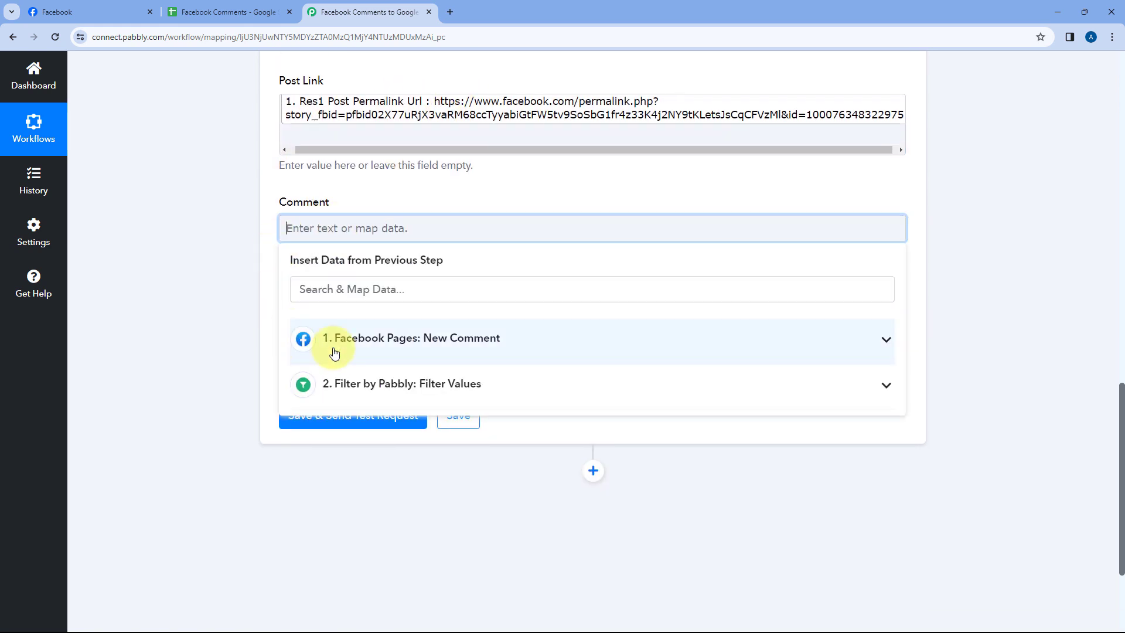
{"action": "left_click", "coordinate": [334, 352]}
{"action": "scroll", "coordinate": [398, 375], "scroll_direction": "down", "scroll_amount": 3}
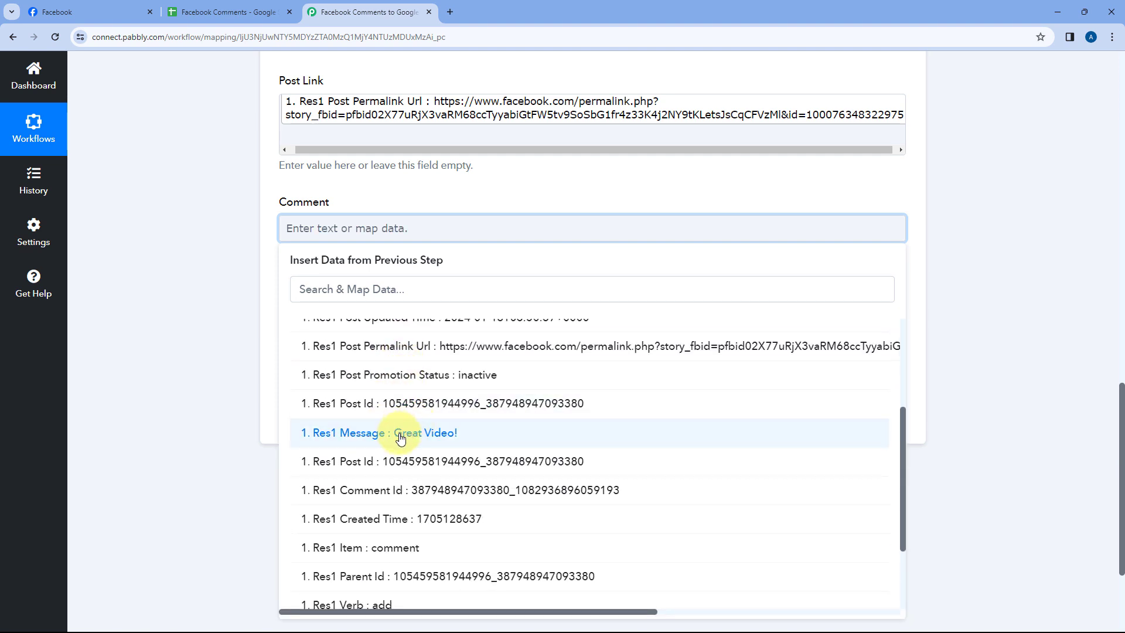
{"action": "left_click", "coordinate": [400, 437]}
{"action": "left_click", "coordinate": [246, 240]}
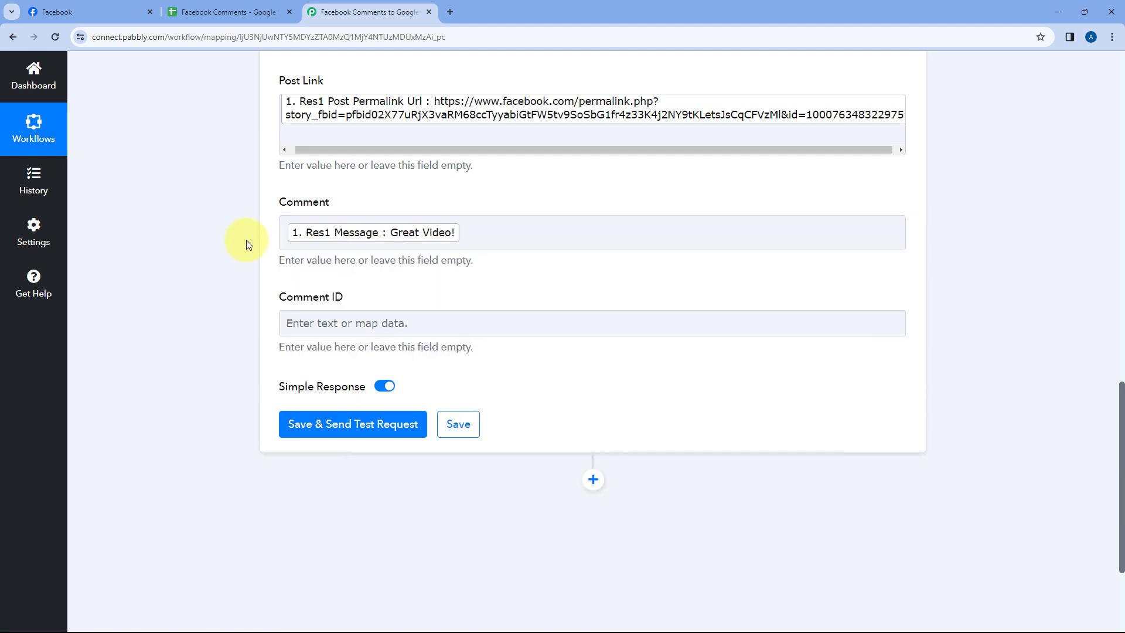
Map the Comment ID field to Res1 Comment Id from the Facebook Pages trigger
{"action": "scroll", "coordinate": [246, 239], "scroll_direction": "down", "scroll_amount": 2}
{"action": "left_click", "coordinate": [349, 202]}
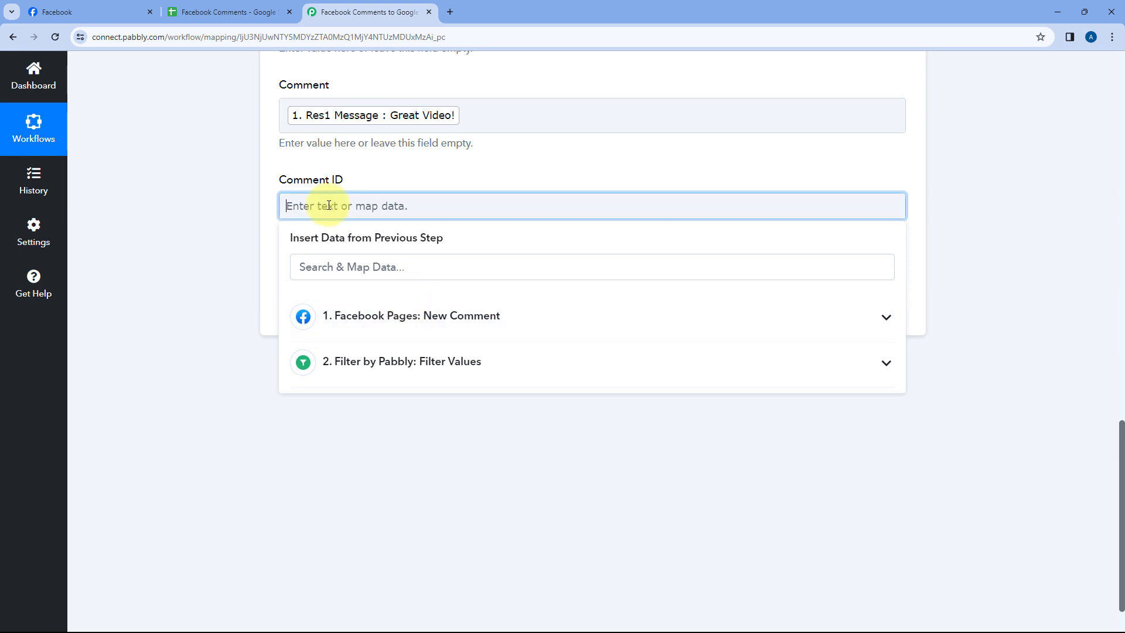
{"action": "left_click", "coordinate": [404, 319]}
{"action": "scroll", "coordinate": [377, 410], "scroll_direction": "down", "scroll_amount": 3}
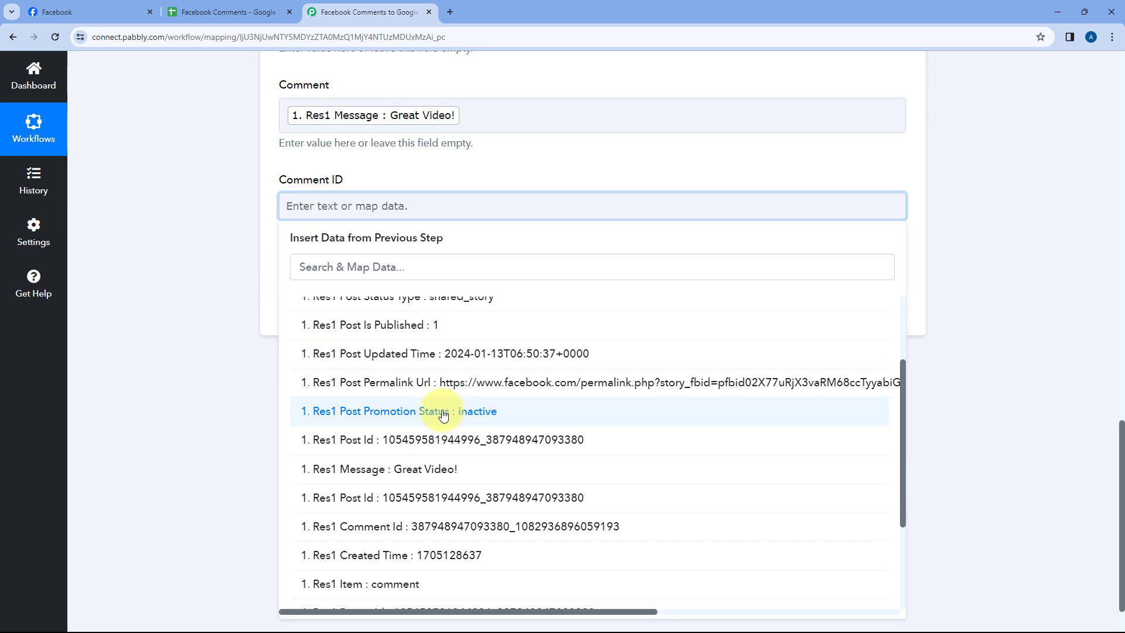
{"action": "scroll", "coordinate": [443, 414], "scroll_direction": "down", "scroll_amount": 1}
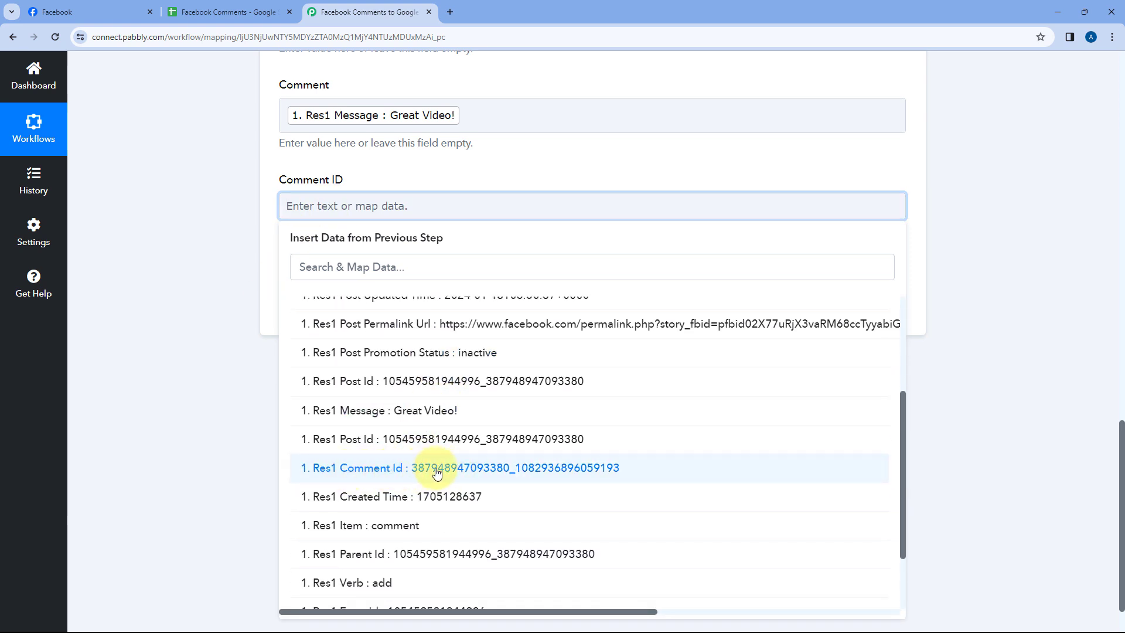
{"action": "left_click", "coordinate": [382, 473]}
{"action": "left_click", "coordinate": [246, 241]}
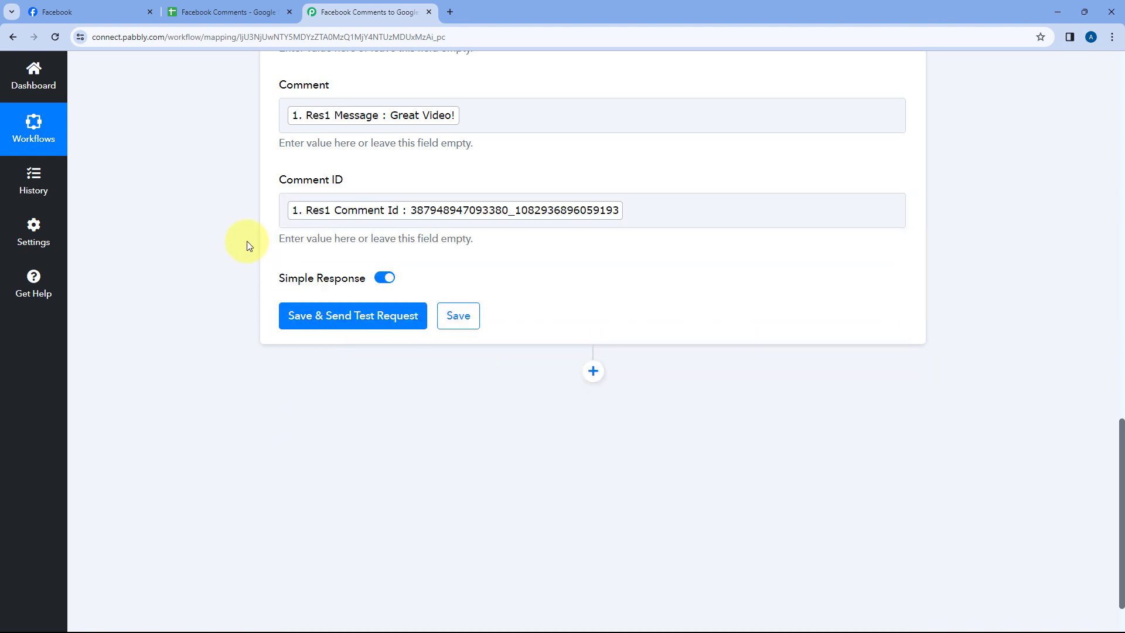
Compare the mapped Google Sheets row fields with the column headings in the Facebook Comments spreadsheet
{"action": "scroll", "coordinate": [467, 201], "scroll_direction": "up", "scroll_amount": 7}
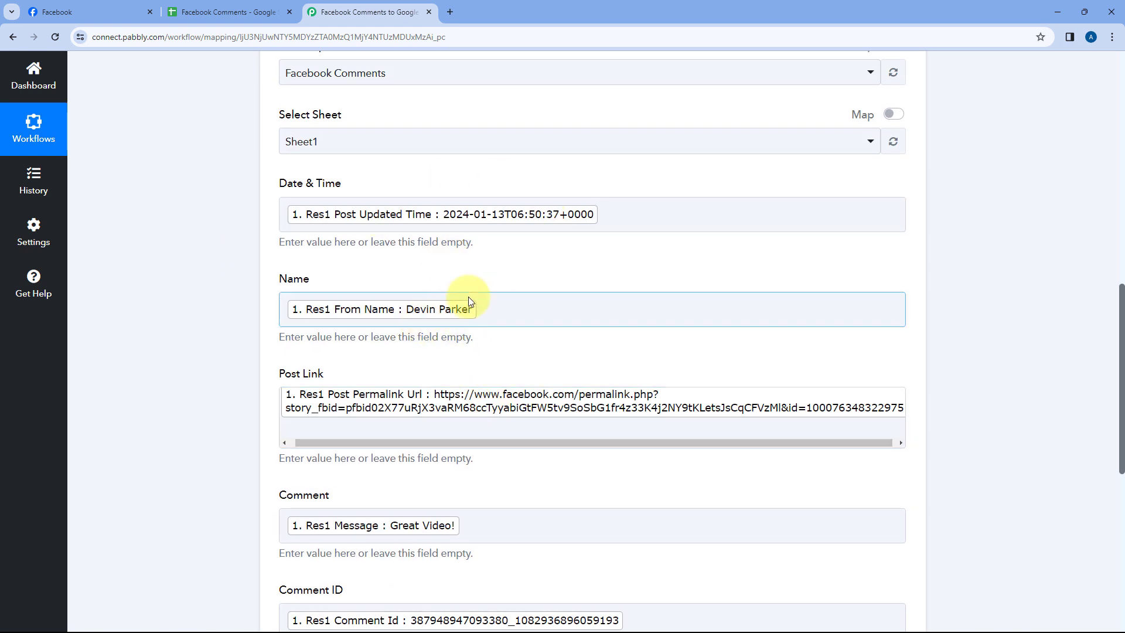
{"action": "left_click", "coordinate": [222, 12]}
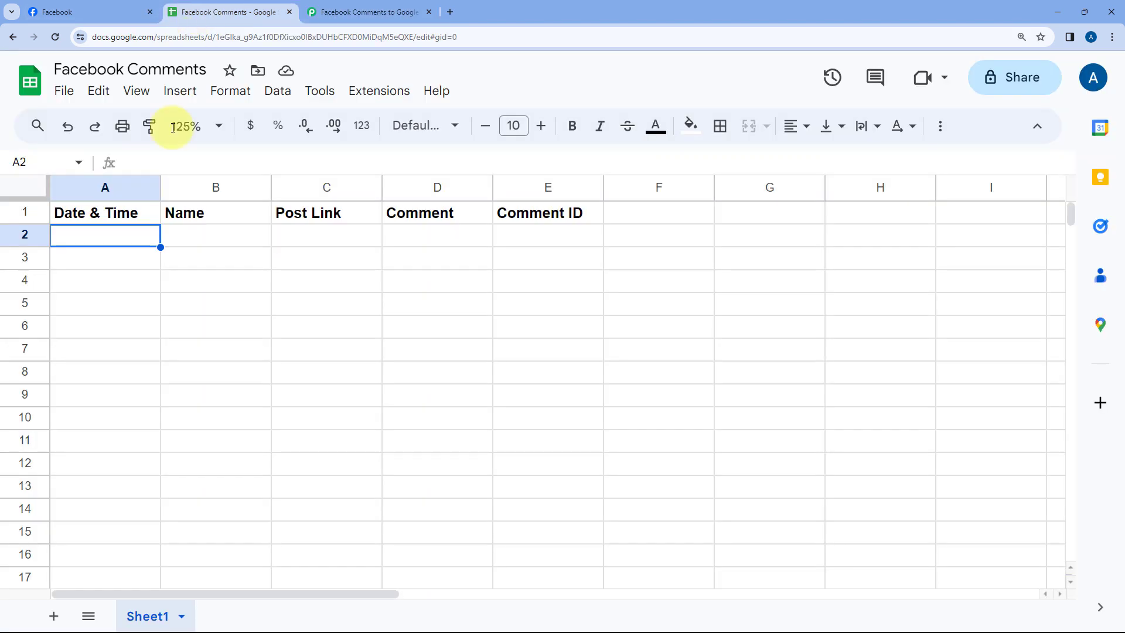
{"action": "left_click", "coordinate": [355, 12]}
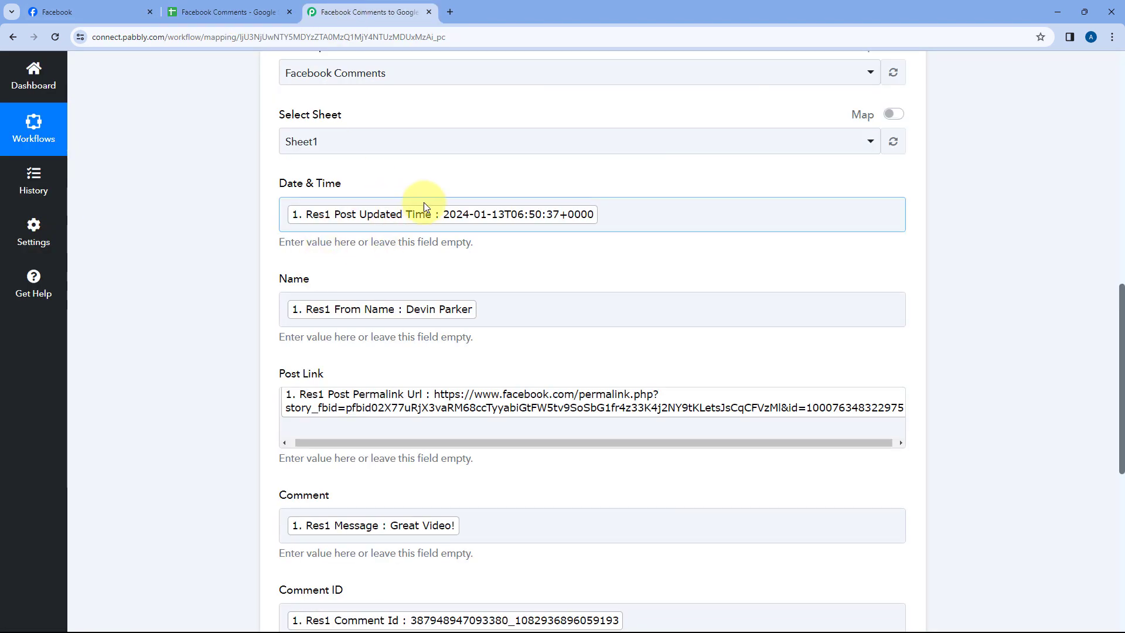
Check the mapped fields against the Facebook Comments sheet, and save the Google Sheets Add New Row action with a test request
{"action": "left_click", "coordinate": [261, 7]}
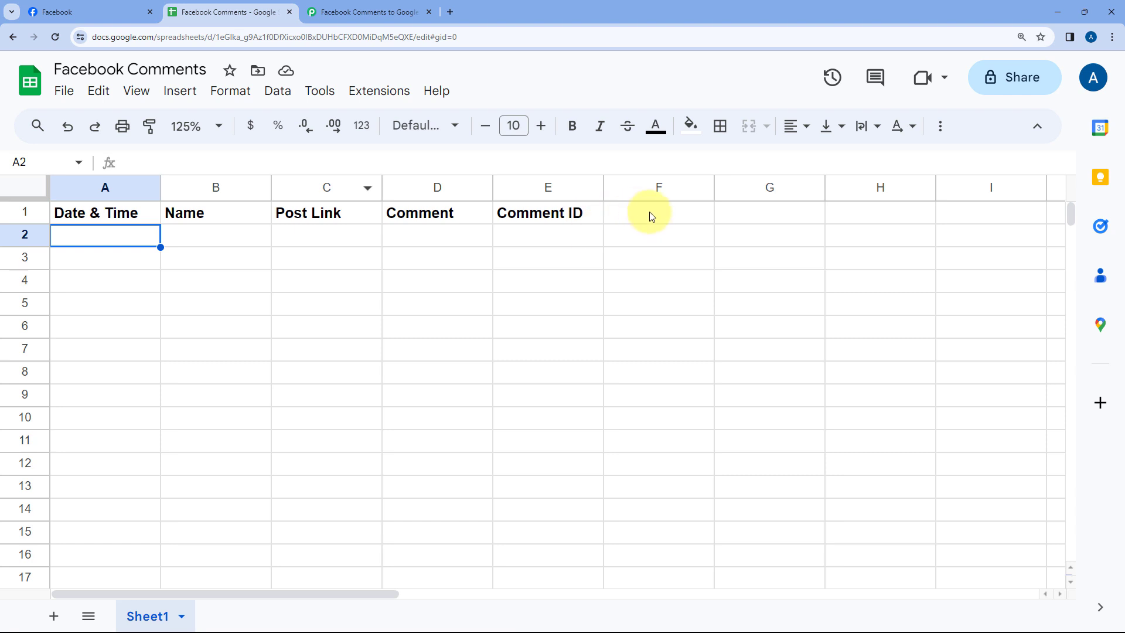
{"action": "left_click", "coordinate": [383, 10]}
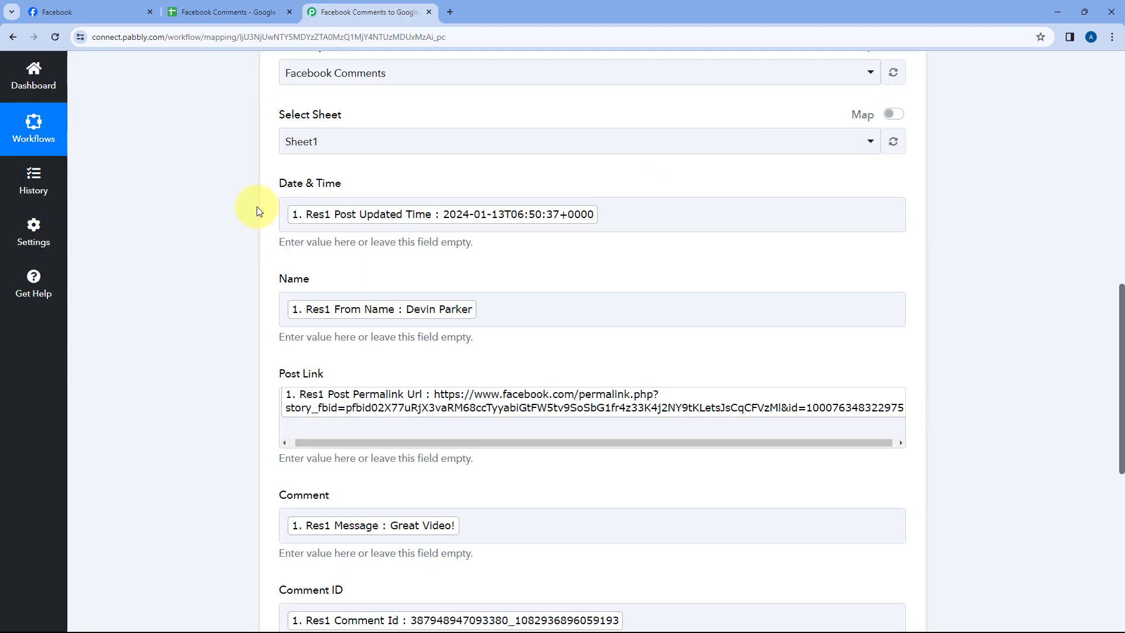
{"action": "scroll", "coordinate": [263, 205], "scroll_direction": "down", "scroll_amount": 5}
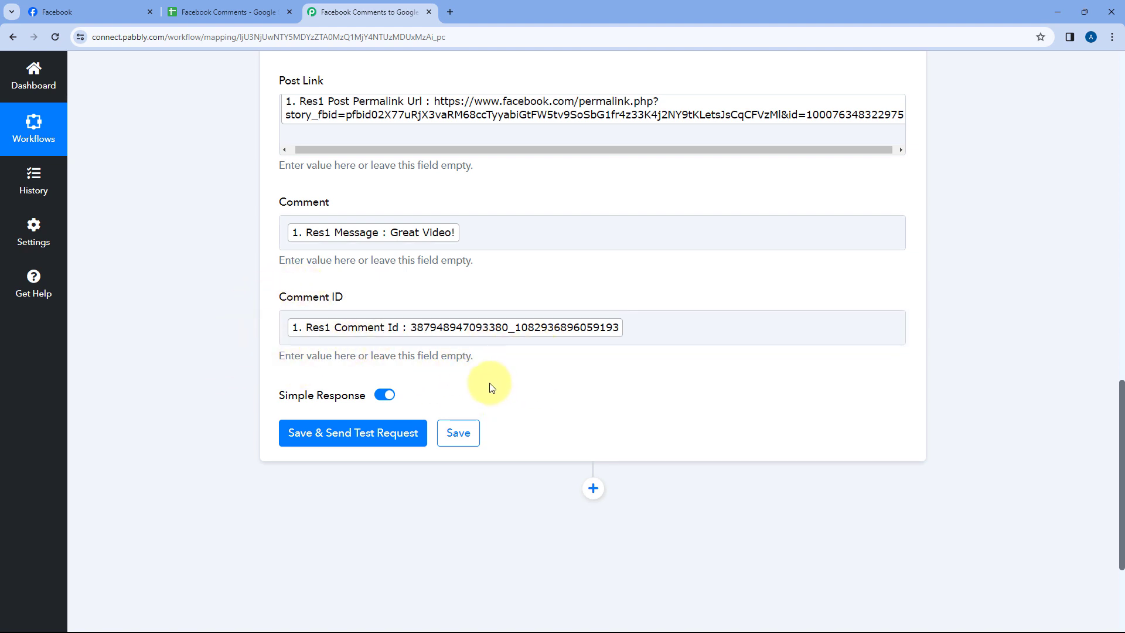
{"action": "scroll", "coordinate": [421, 328], "scroll_direction": "up", "scroll_amount": 1}
{"action": "scroll", "coordinate": [363, 281], "scroll_direction": "down", "scroll_amount": 2}
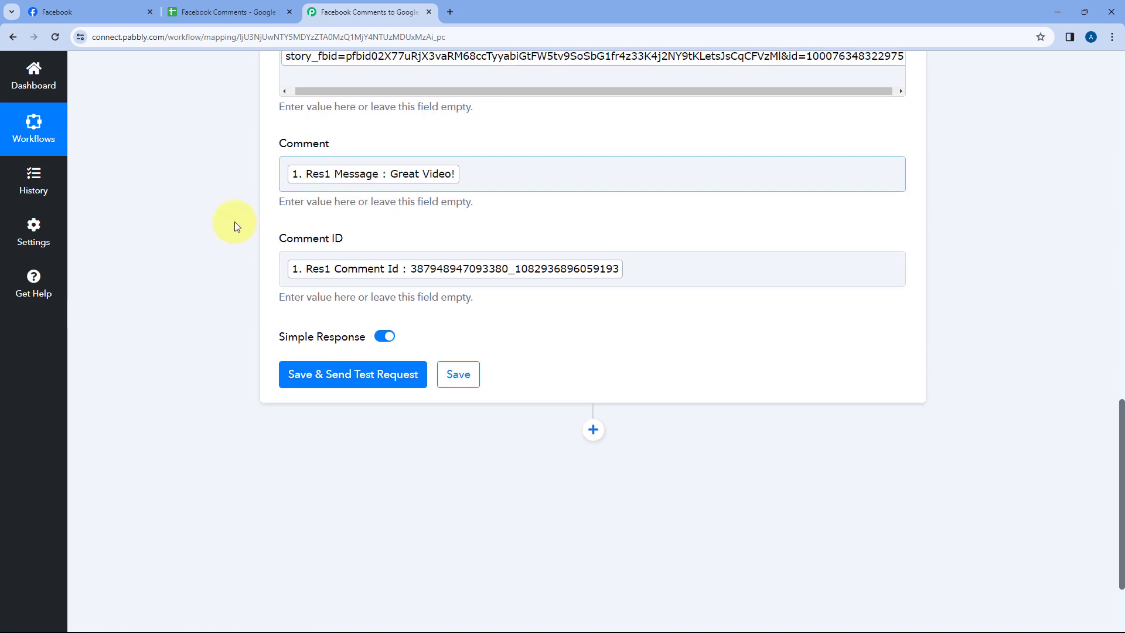
{"action": "left_click", "coordinate": [363, 378]}
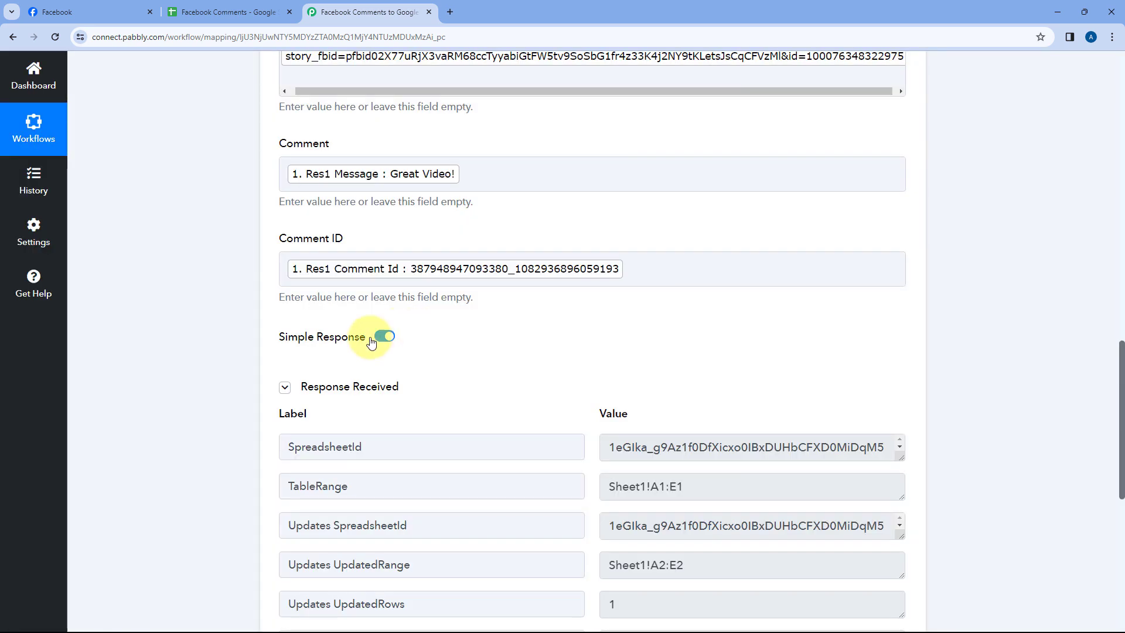
Review the Google Sheets test response and the captured response of the Facebook Pages New Comment trigger
{"action": "scroll", "coordinate": [555, 363], "scroll_direction": "down", "scroll_amount": 1}
{"action": "scroll", "coordinate": [558, 367], "scroll_direction": "down", "scroll_amount": 3}
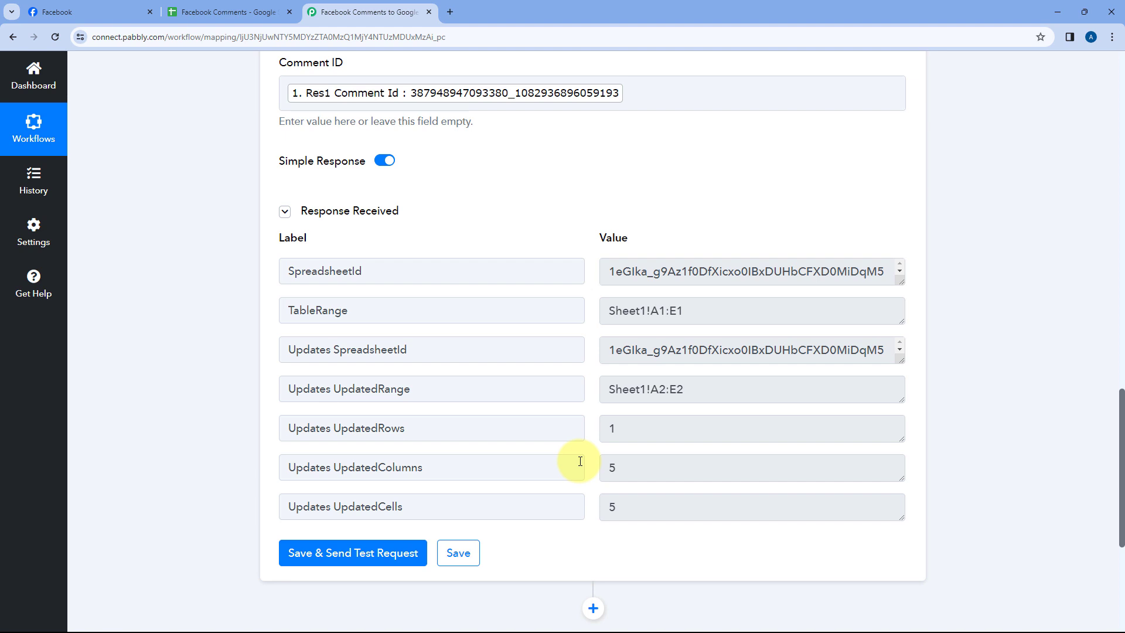
{"action": "scroll", "coordinate": [581, 460], "scroll_direction": "up", "scroll_amount": 10}
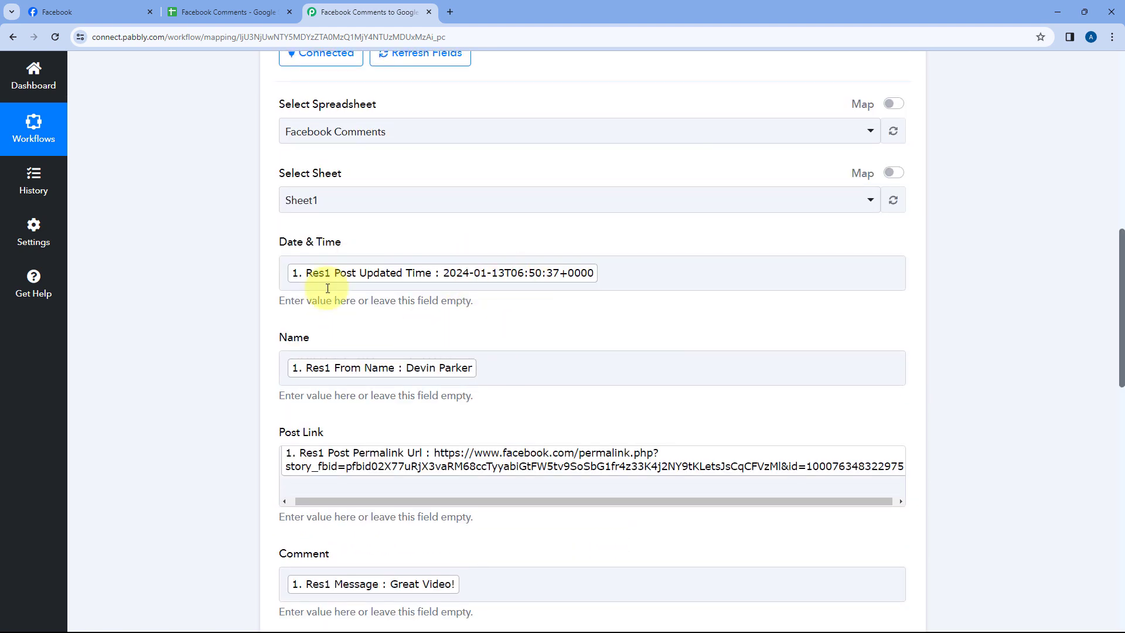
{"action": "scroll", "coordinate": [532, 284], "scroll_direction": "up", "scroll_amount": 8}
{"action": "scroll", "coordinate": [522, 330], "scroll_direction": "up", "scroll_amount": 3}
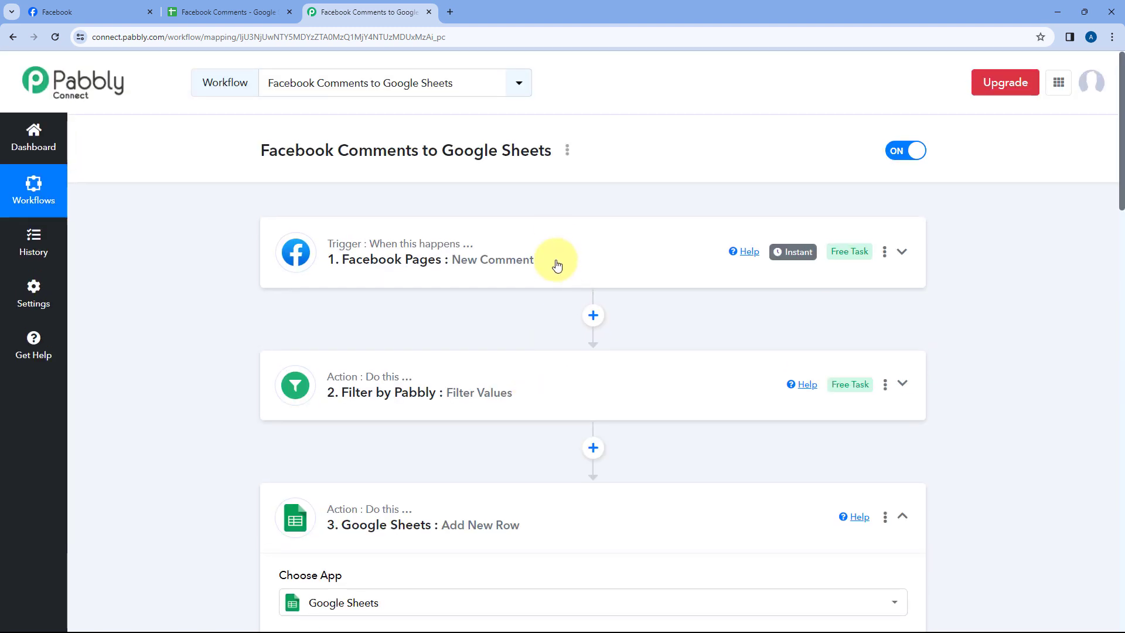
{"action": "left_click", "coordinate": [553, 259]}
{"action": "scroll", "coordinate": [190, 202], "scroll_direction": "down", "scroll_amount": 3}
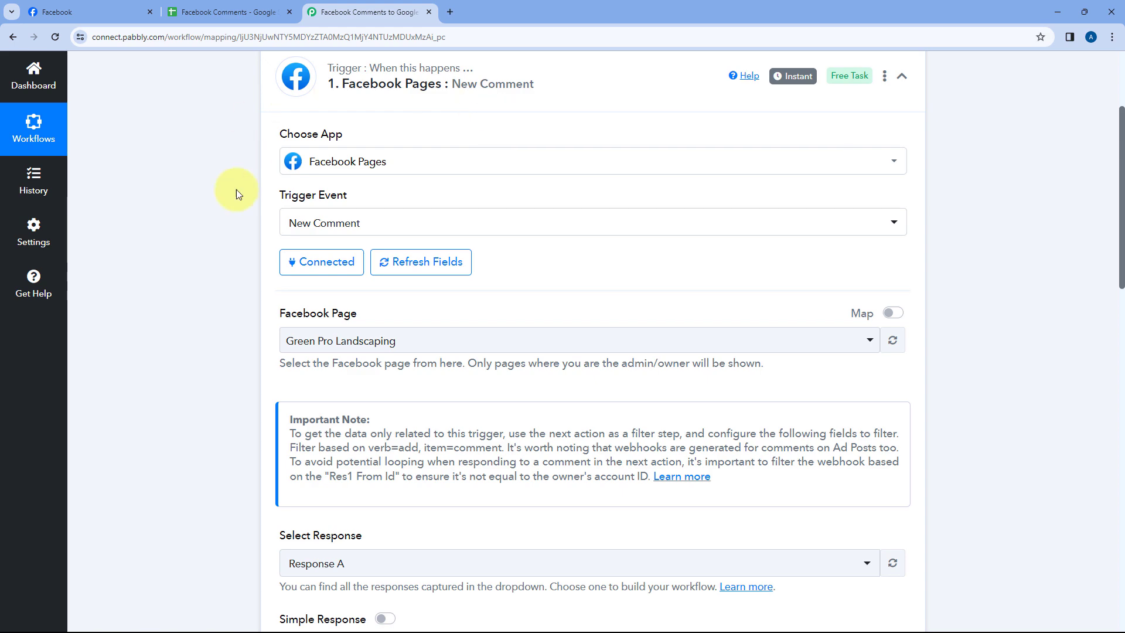
{"action": "scroll", "coordinate": [556, 281], "scroll_direction": "down", "scroll_amount": 8}
{"action": "scroll", "coordinate": [582, 309], "scroll_direction": "up", "scroll_amount": 3}
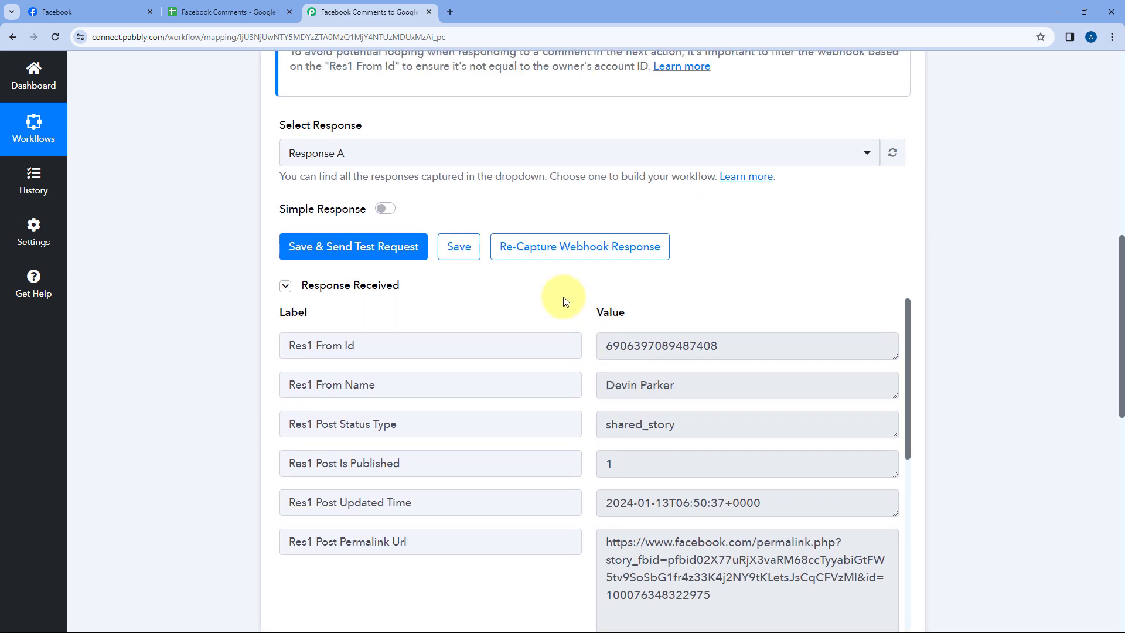
Remove the bold formatting from row 2 in the Facebook Comments spreadsheet
{"action": "left_click", "coordinate": [214, 7]}
{"action": "left_click", "coordinate": [27, 241]}
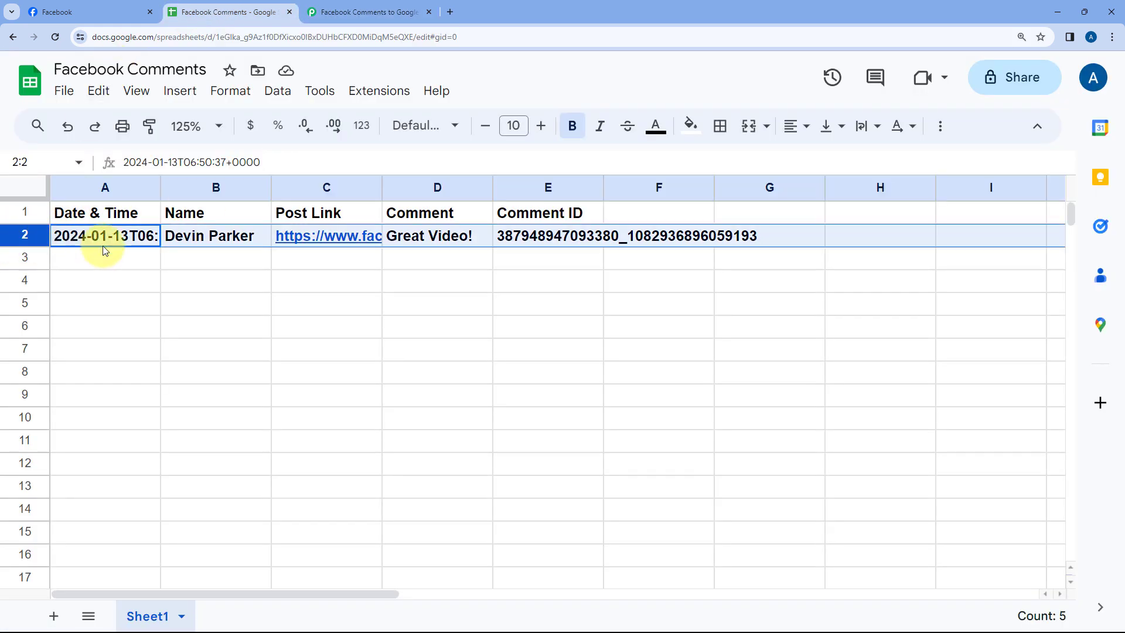
{"action": "key", "text": "ctrl+b"}
{"action": "left_click", "coordinate": [104, 252]}
Widen the Date & Time, Post Link and Comment ID columns of the Facebook Comments sheet
{"action": "left_click_drag", "start_coordinate": [160, 188], "coordinate": [245, 192]}
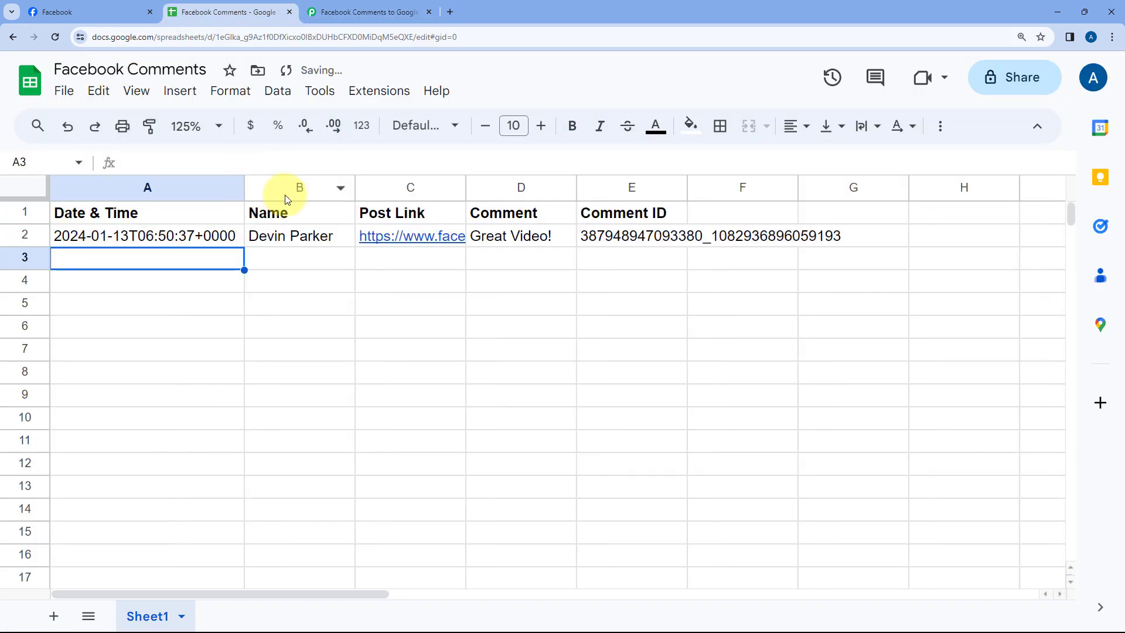
{"action": "left_click_drag", "start_coordinate": [466, 188], "coordinate": [526, 188]}
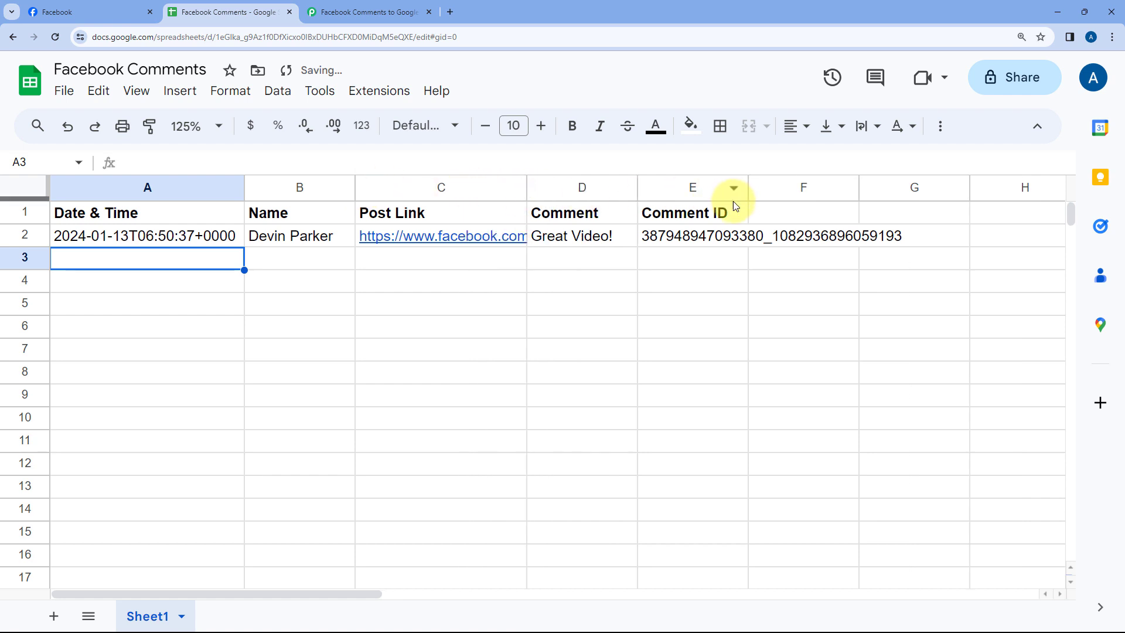
{"action": "left_click_drag", "start_coordinate": [748, 188], "coordinate": [930, 188]}
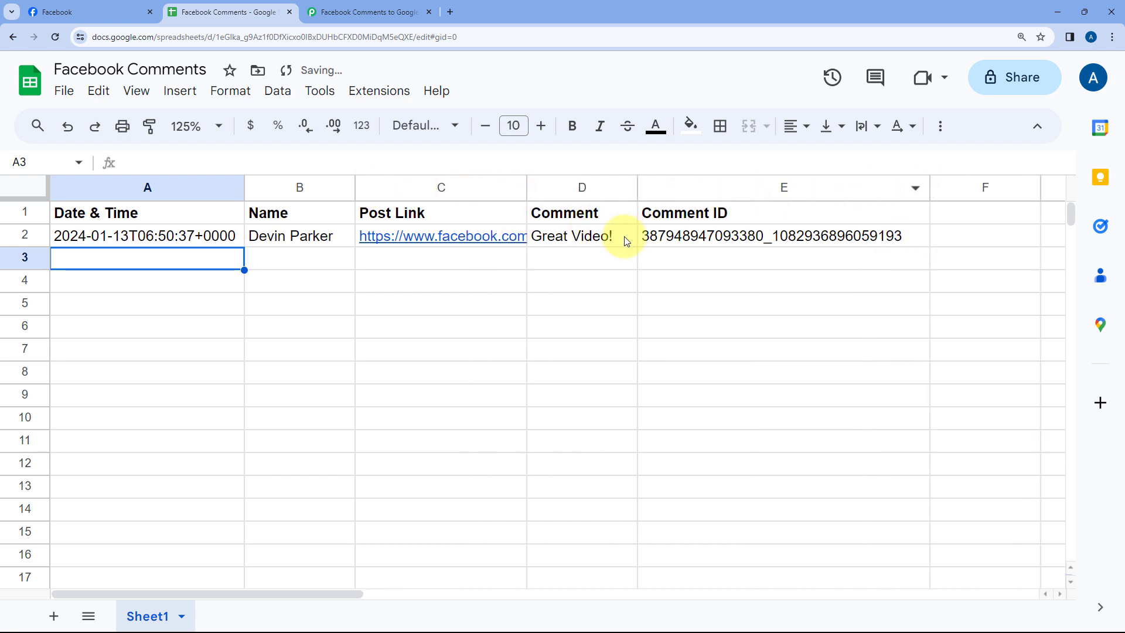
{"action": "left_click", "coordinate": [190, 234]}
Compare the comment on the Green Pro Landscaping Facebook post with the values in row 2 of the Facebook Comments sheet
{"action": "left_click", "coordinate": [74, 11]}
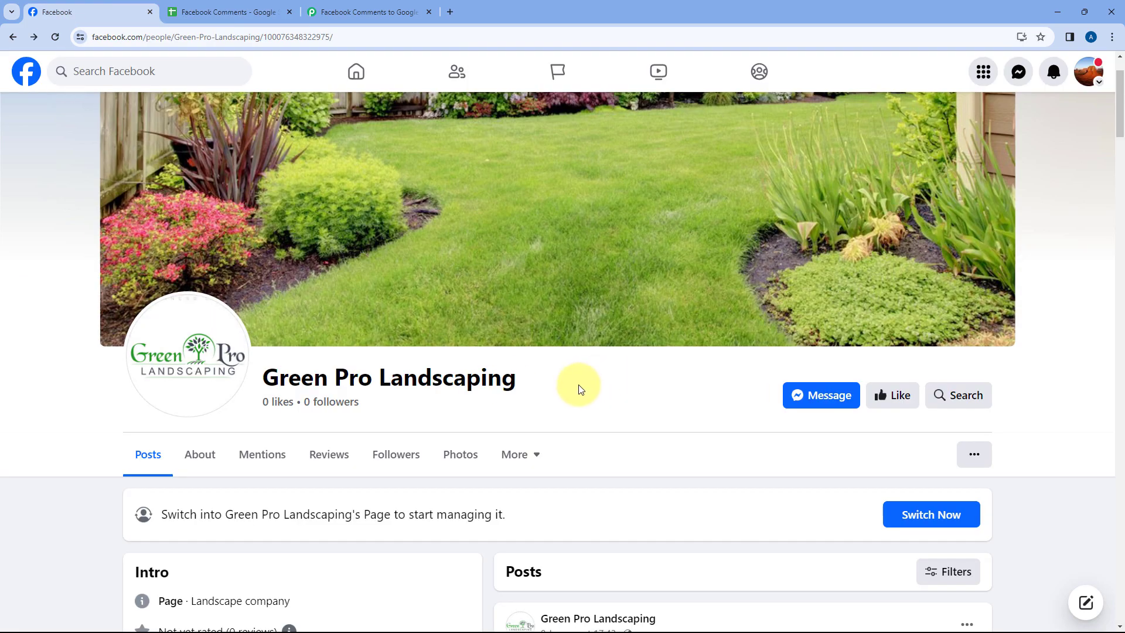
{"action": "scroll", "coordinate": [580, 387], "scroll_direction": "down", "scroll_amount": 12}
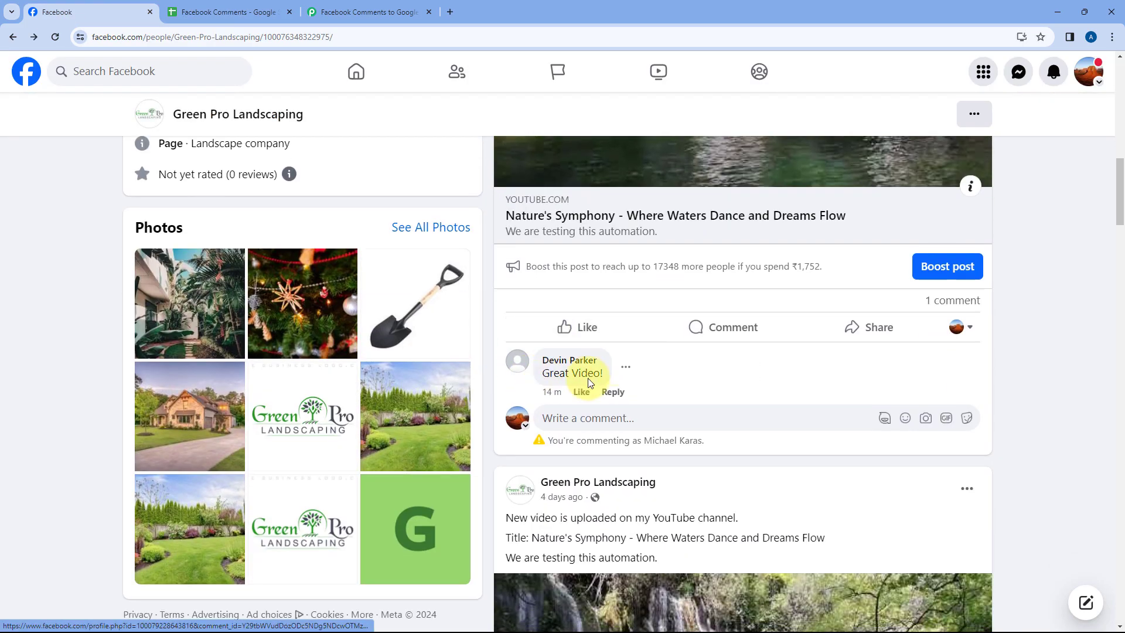
{"action": "scroll", "coordinate": [592, 367], "scroll_direction": "up", "scroll_amount": 4}
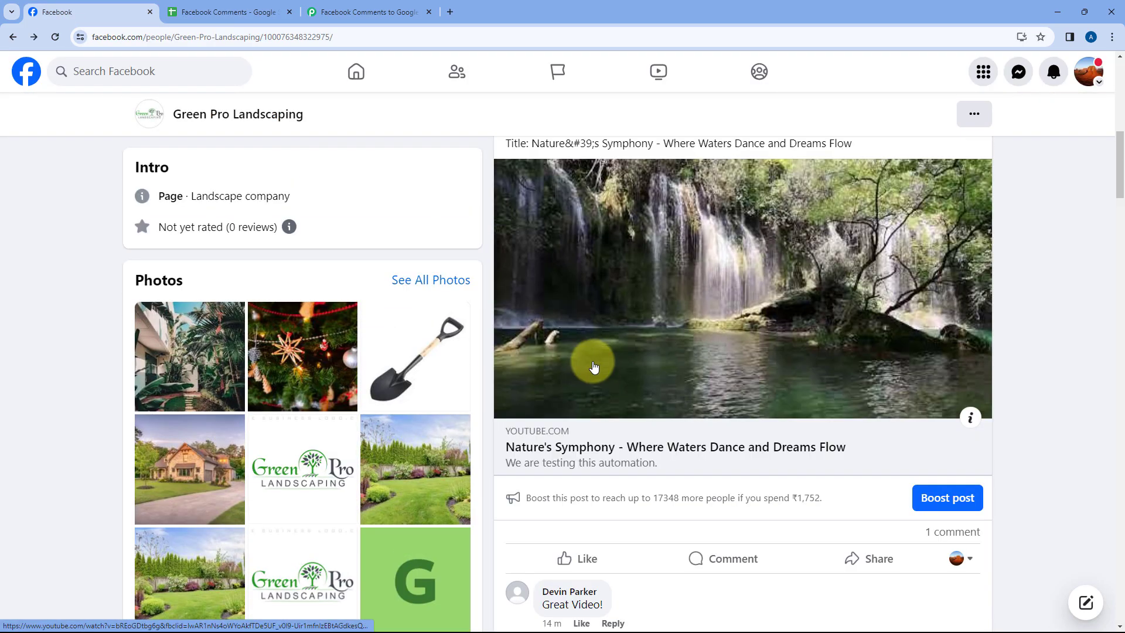
{"action": "left_click", "coordinate": [228, 12]}
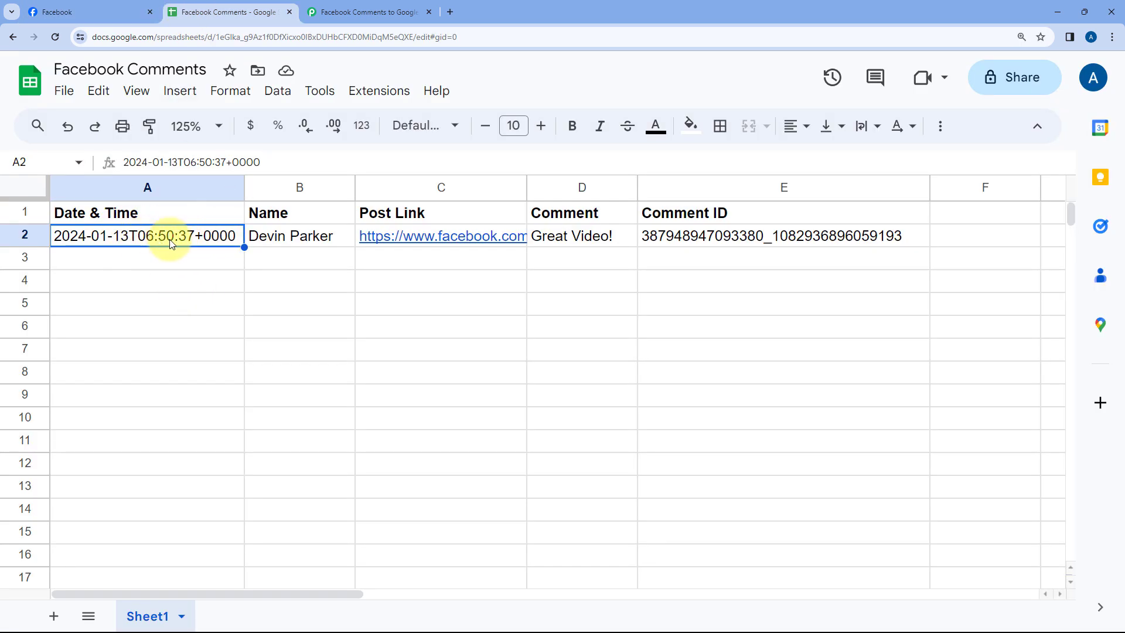
{"action": "left_click", "coordinate": [331, 240]}
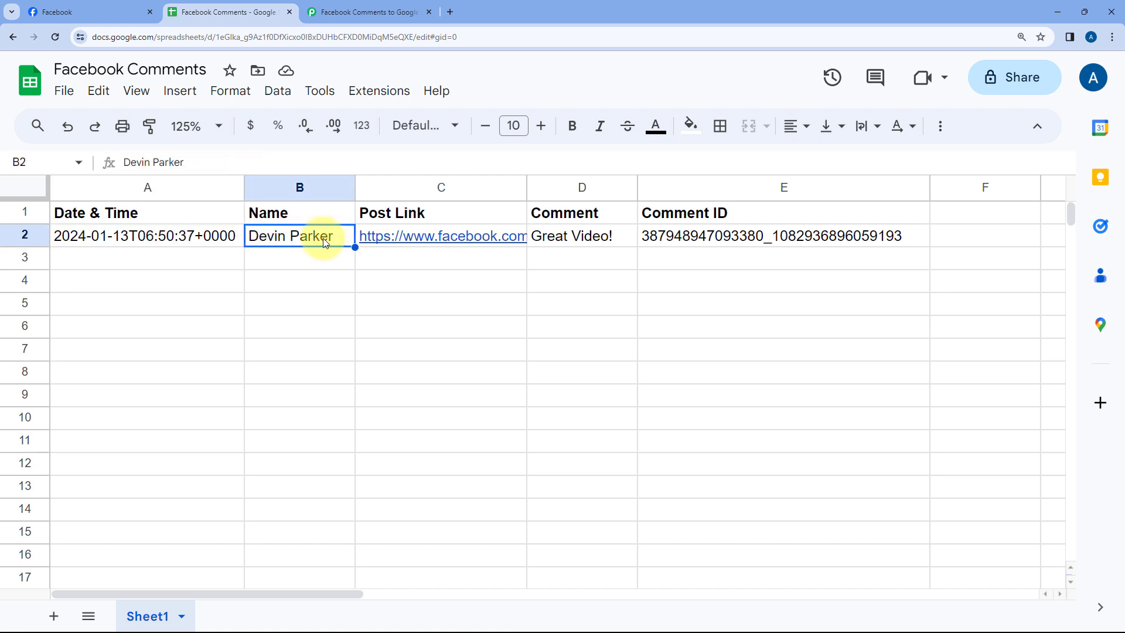
{"action": "left_click", "coordinate": [409, 237]}
{"action": "left_click", "coordinate": [614, 238]}
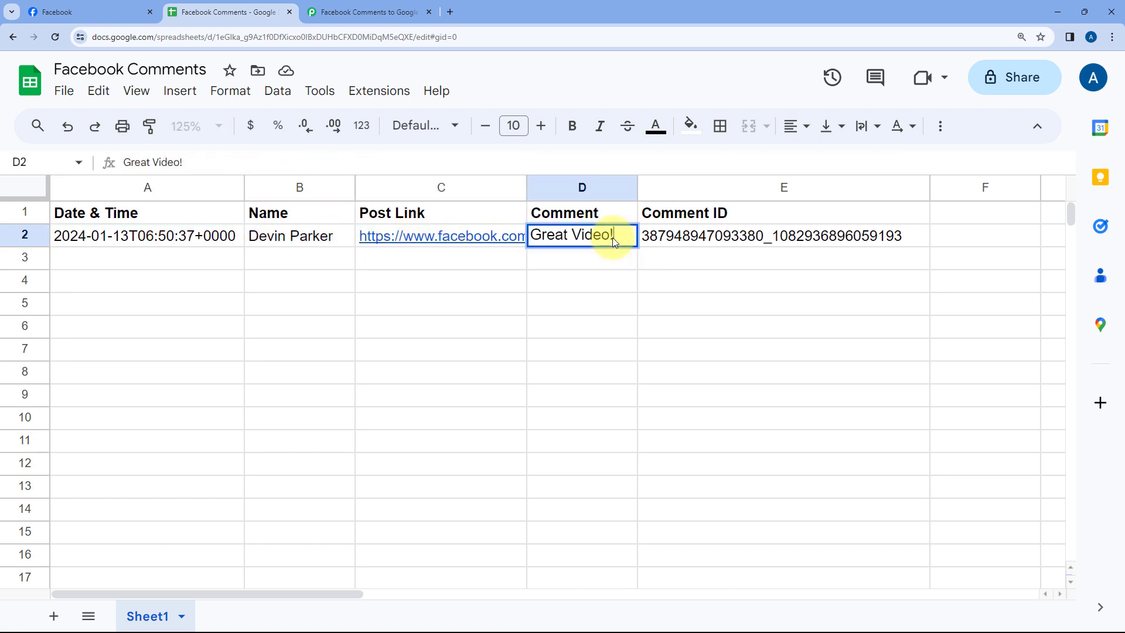
{"action": "left_click", "coordinate": [614, 254]}
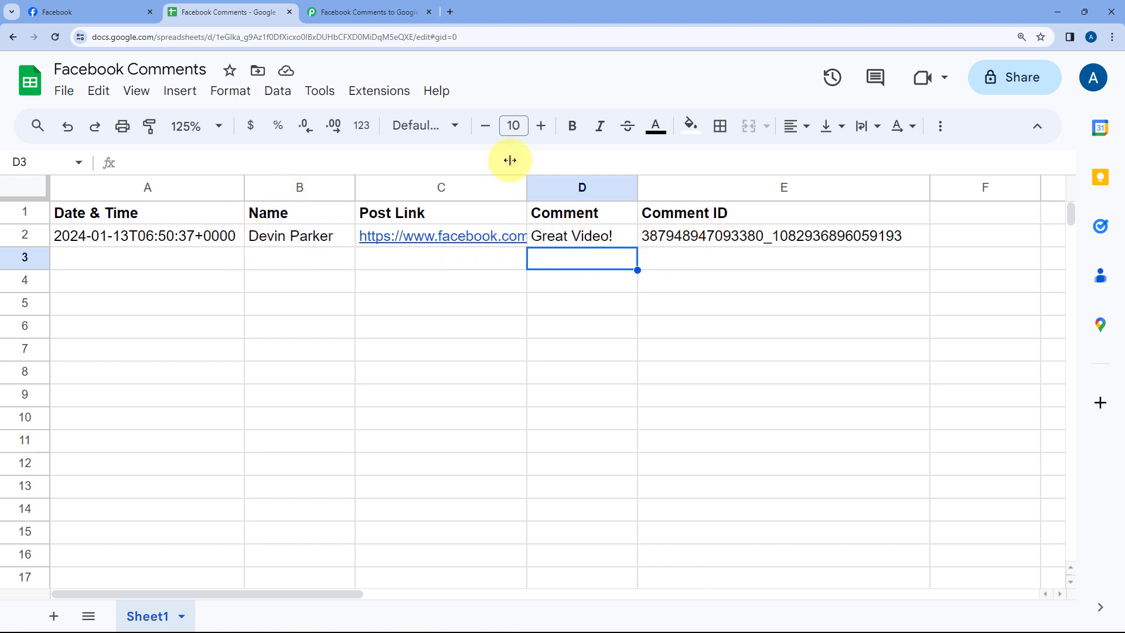
Return to the Pabbly Connect workflow and collapse the Facebook Pages trigger step
{"action": "left_click", "coordinate": [366, 11]}
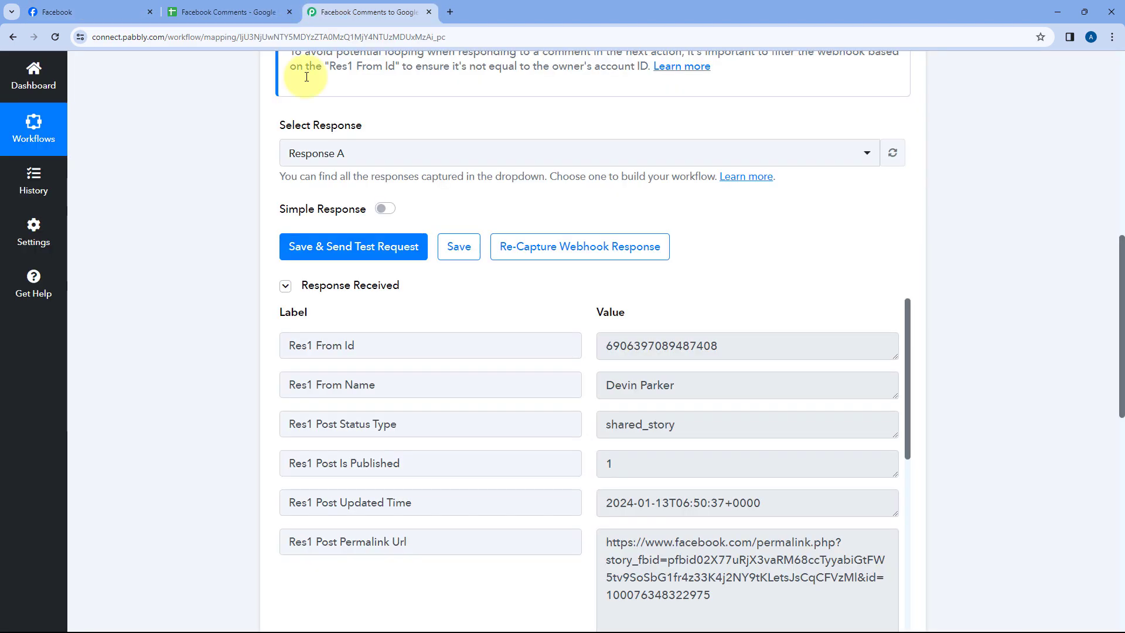
{"action": "scroll", "coordinate": [620, 238], "scroll_direction": "up", "scroll_amount": 10}
{"action": "left_click", "coordinate": [590, 238]}
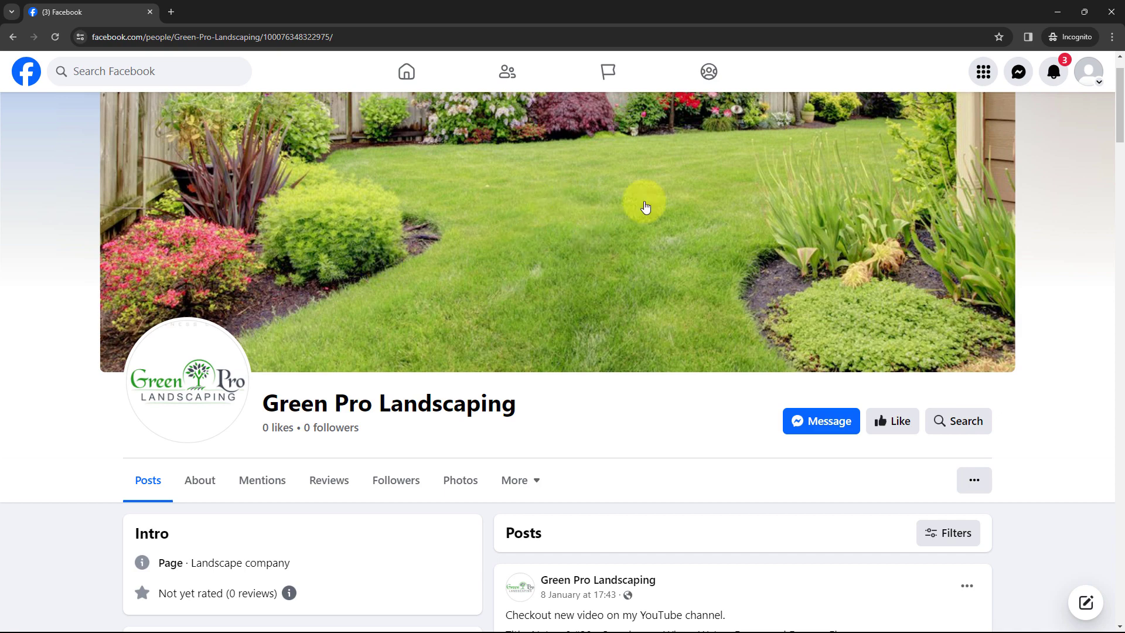
In the incognito Facebook window, post the comment "We are testing this automation." on Green Pro Landscaping's "New video is uploaded" Beach in Summer post
{"action": "scroll", "coordinate": [584, 243], "scroll_direction": "down", "scroll_amount": 5}
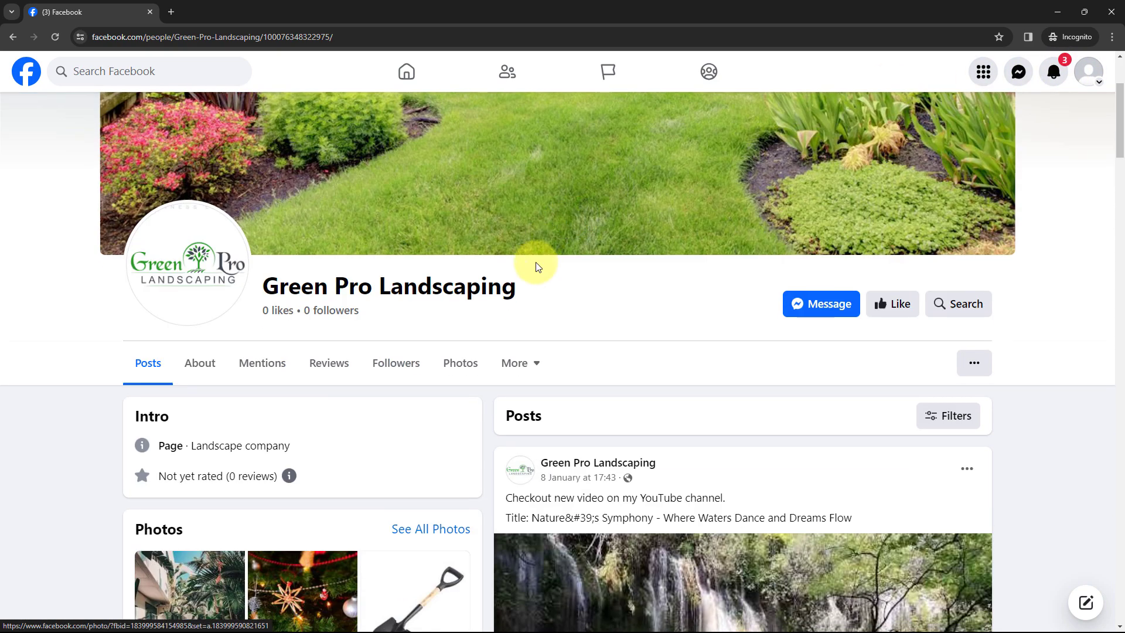
{"action": "scroll", "coordinate": [486, 234], "scroll_direction": "down", "scroll_amount": 14}
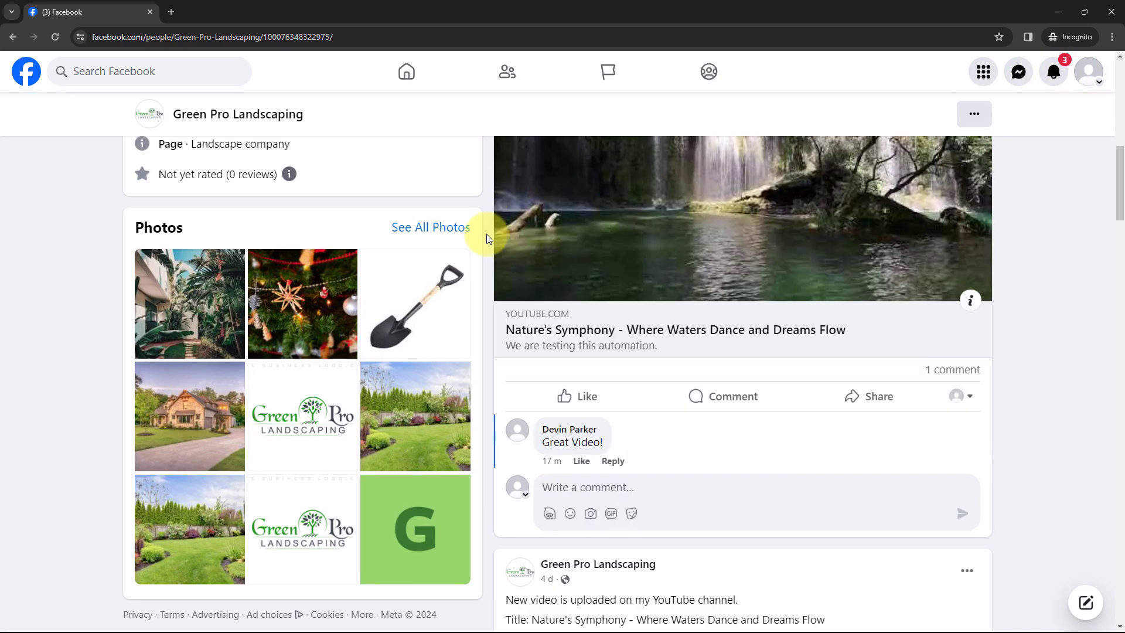
{"action": "scroll", "coordinate": [541, 261], "scroll_direction": "up", "scroll_amount": 2}
{"action": "scroll", "coordinate": [534, 258], "scroll_direction": "down", "scroll_amount": 5}
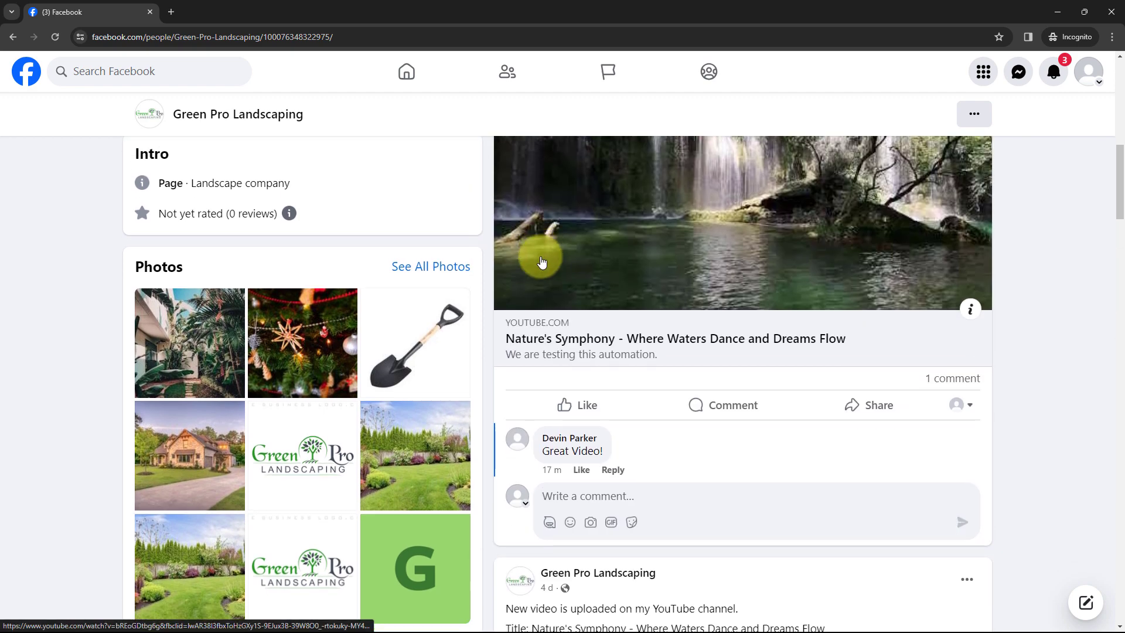
{"action": "scroll", "coordinate": [535, 258], "scroll_direction": "up", "scroll_amount": 2}
{"action": "scroll", "coordinate": [527, 263], "scroll_direction": "down", "scroll_amount": 7}
{"action": "scroll", "coordinate": [527, 193], "scroll_direction": "down", "scroll_amount": 7}
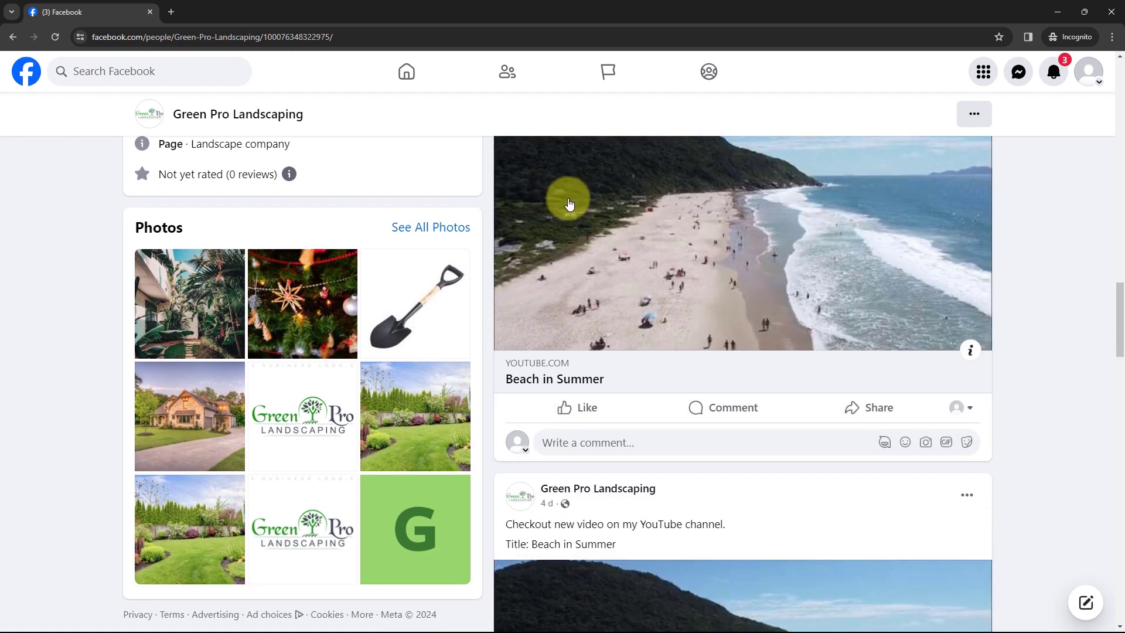
{"action": "left_click", "coordinate": [554, 192]}
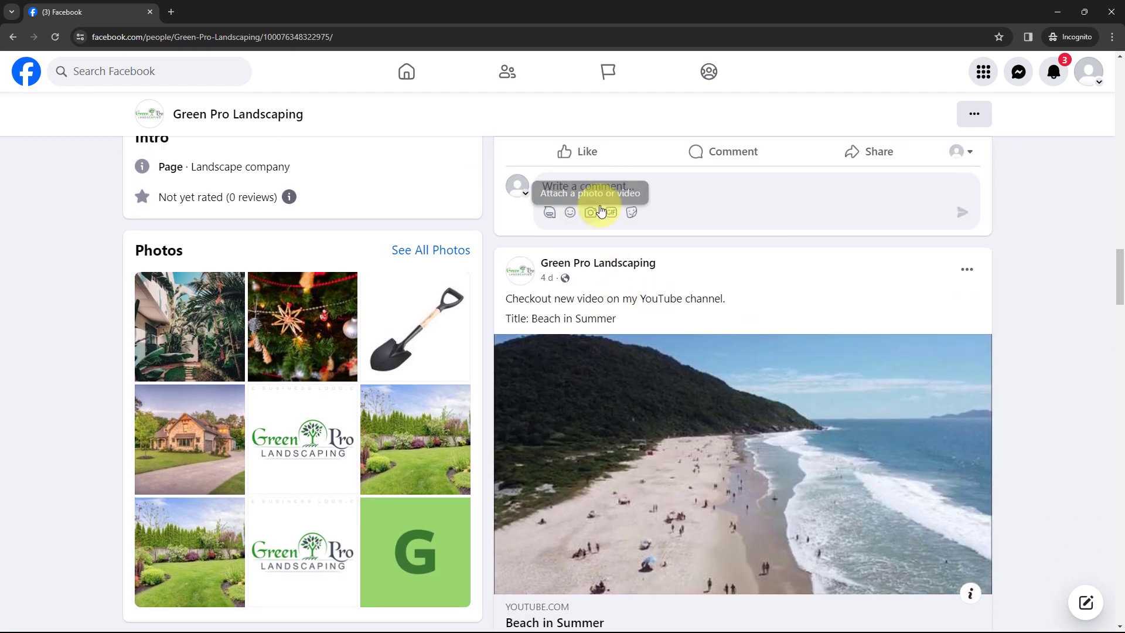
{"action": "type", "text": "We are testing this automation."}
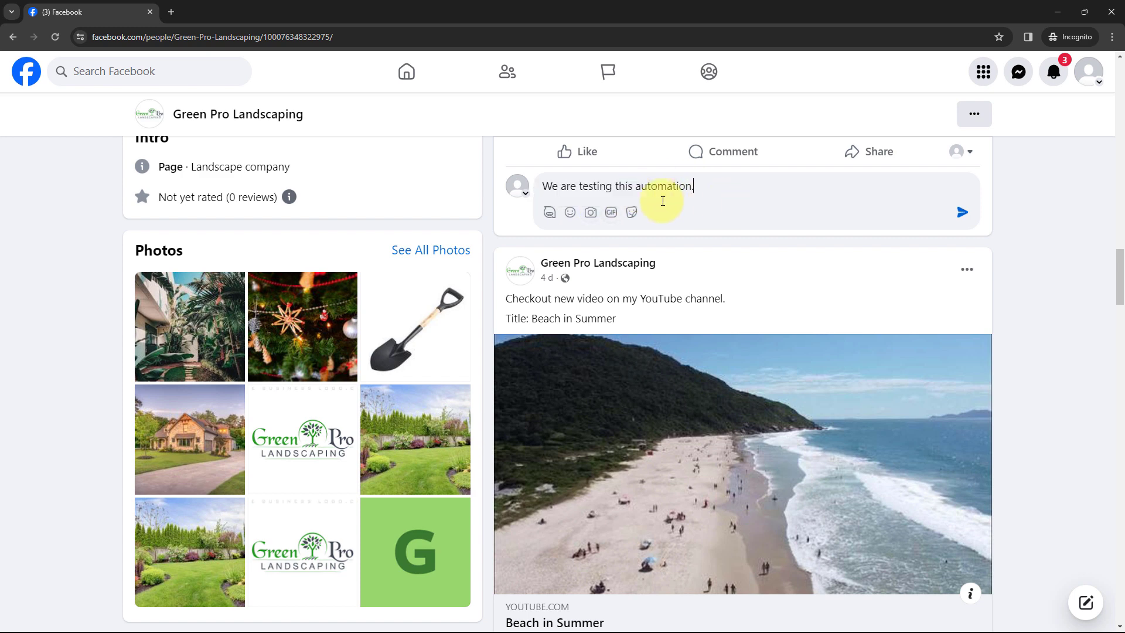
{"action": "left_click", "coordinate": [964, 214]}
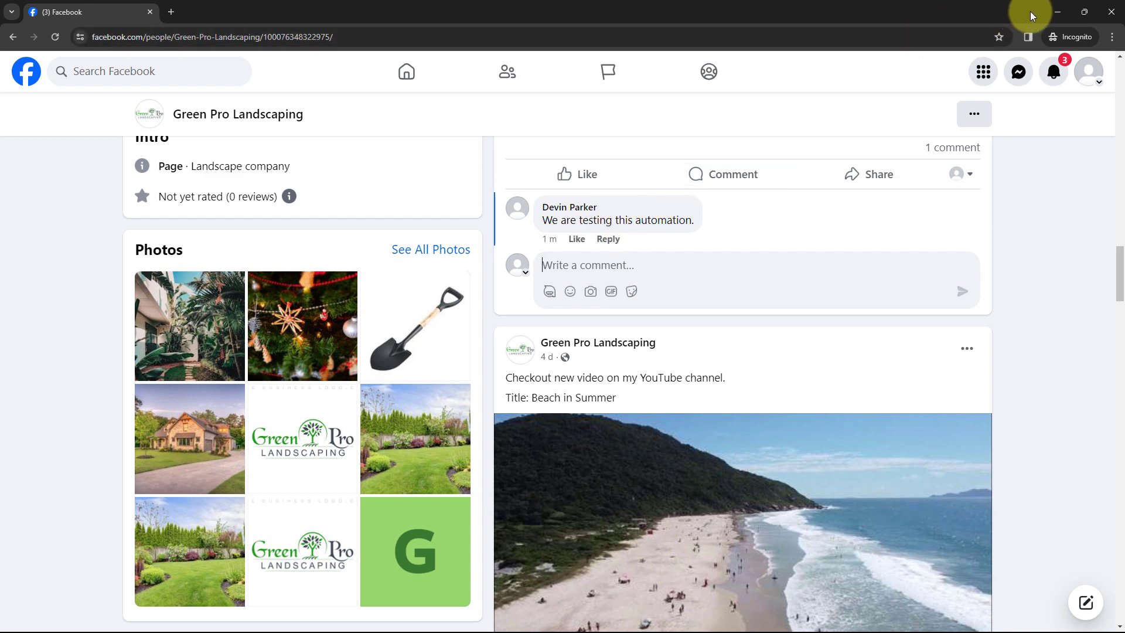
Switch back to the Facebook Comments spreadsheet and inspect each value in row 3 for the new comment
{"action": "left_click", "coordinate": [1054, 13]}
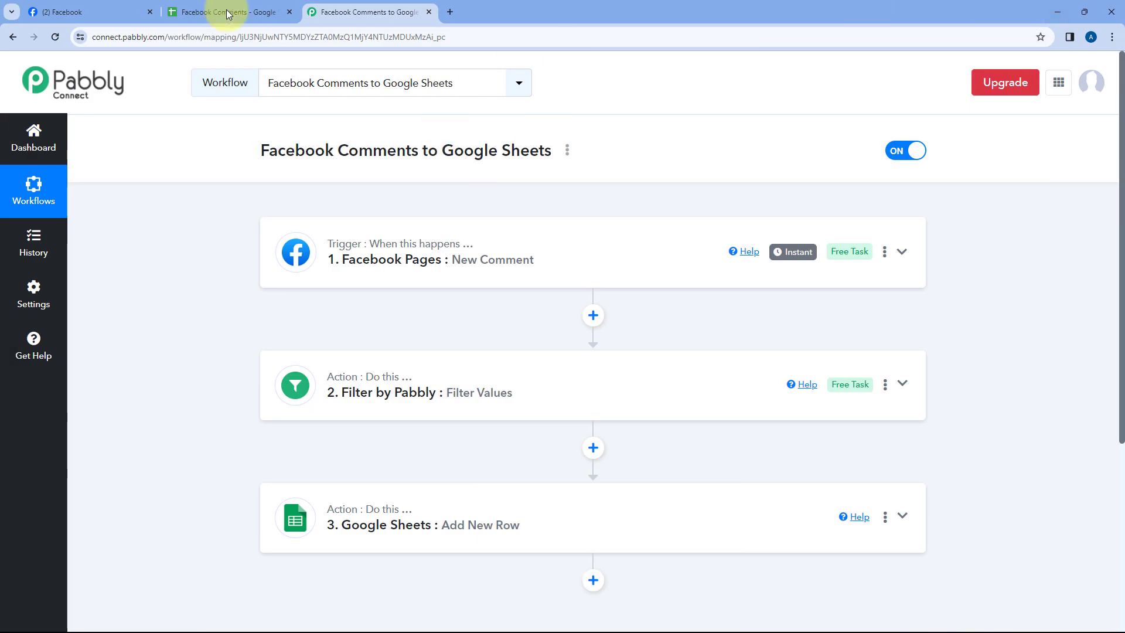
{"action": "left_click", "coordinate": [229, 12]}
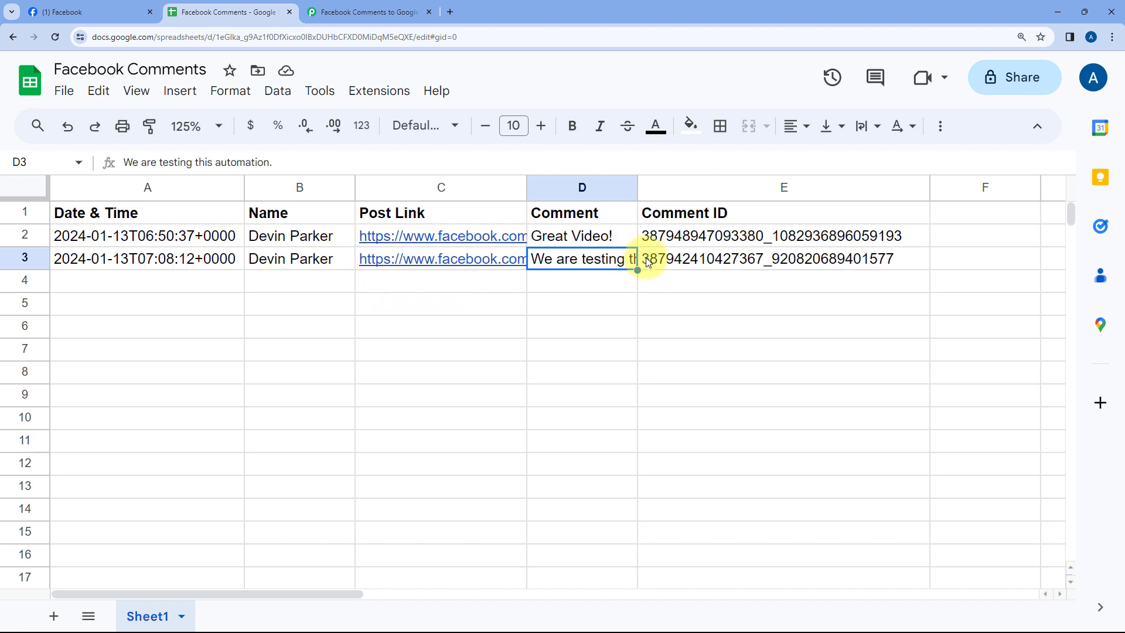
{"action": "left_click", "coordinate": [181, 258]}
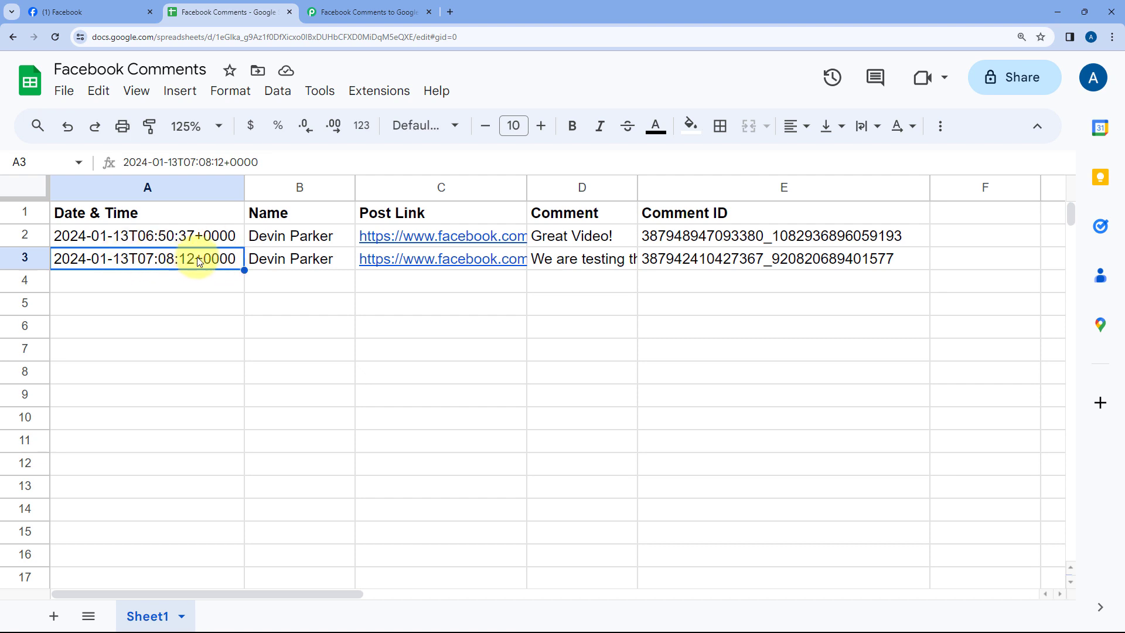
{"action": "left_click", "coordinate": [289, 262]}
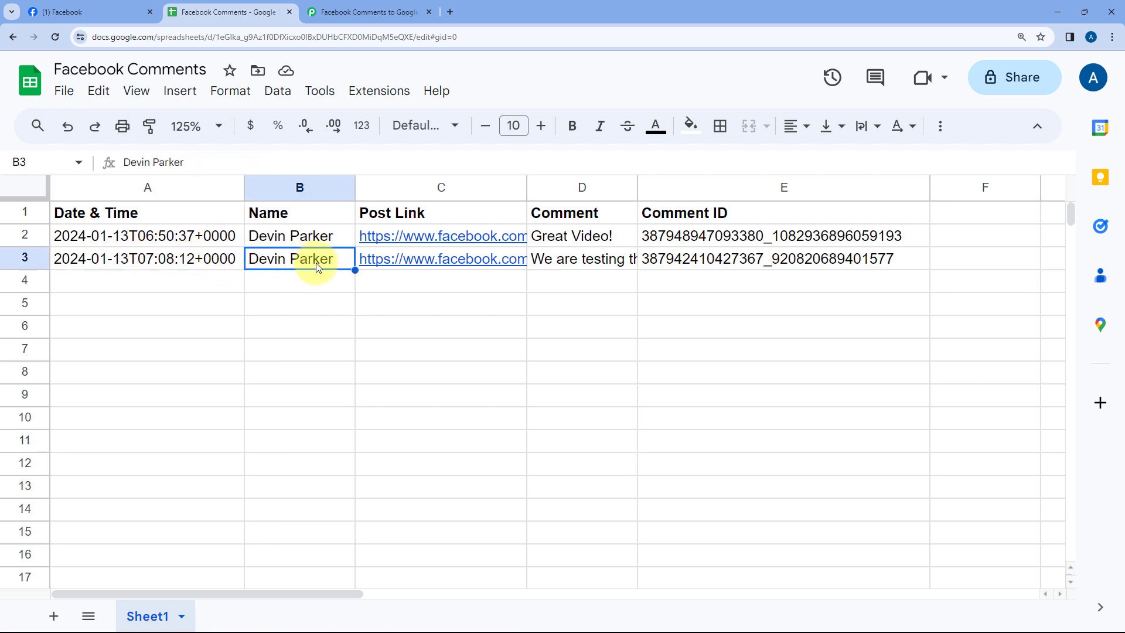
{"action": "left_click", "coordinate": [464, 256]}
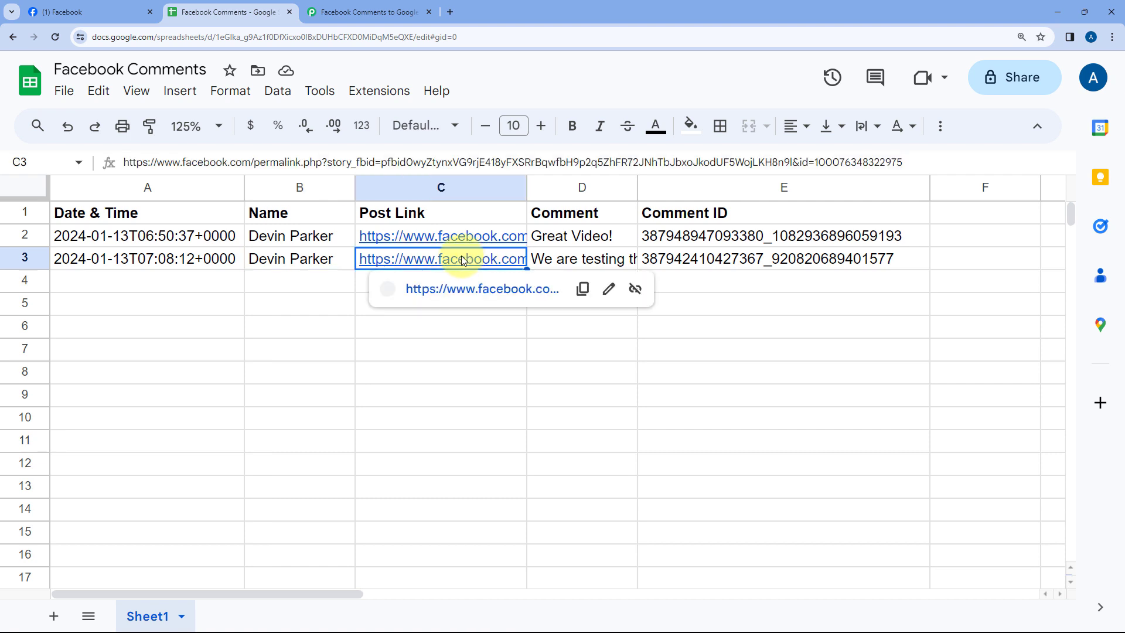
{"action": "double_click", "coordinate": [572, 256]}
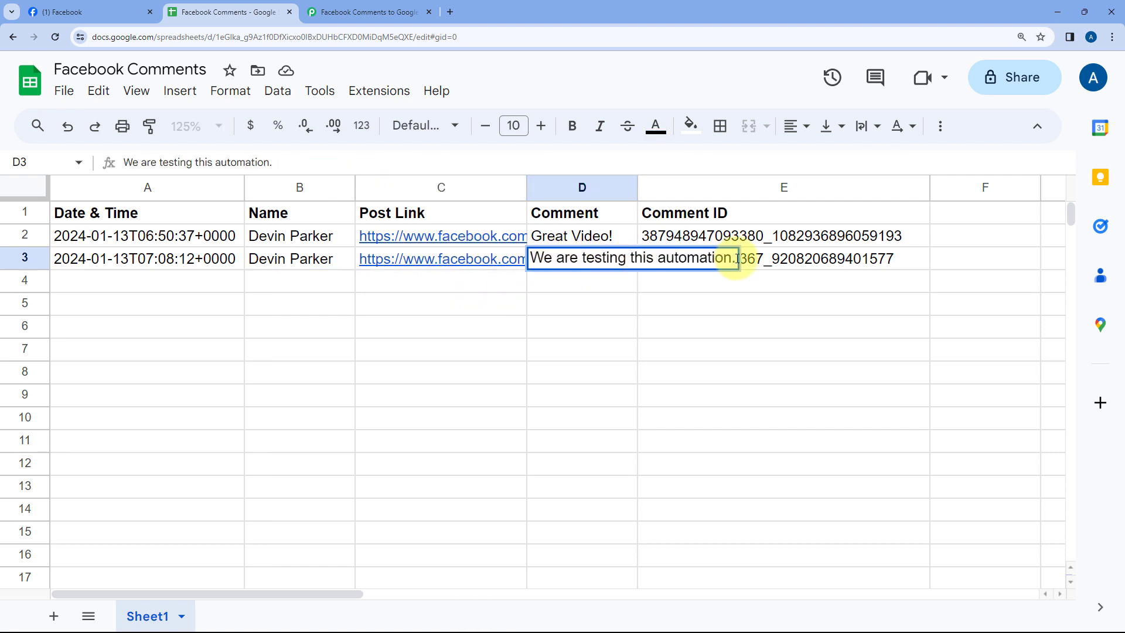
{"action": "left_click", "coordinate": [792, 260]}
Open the post link from row 3, view the comment on the Facebook post, and return to the Pabbly Connect workflow
{"action": "left_click", "coordinate": [407, 260]}
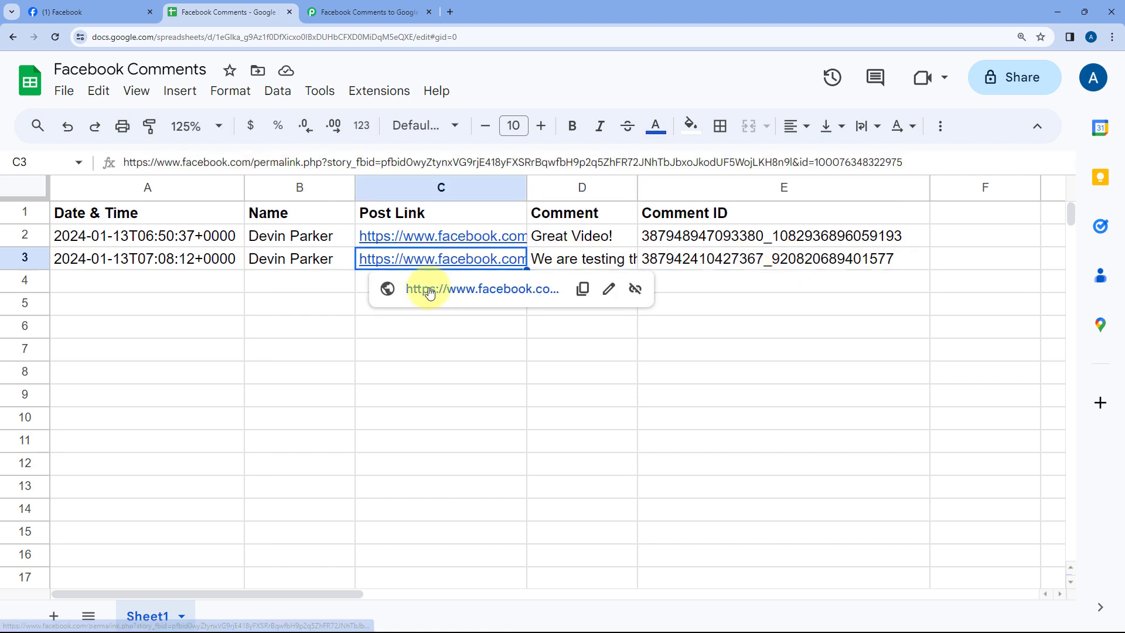
{"action": "left_click", "coordinate": [427, 287]}
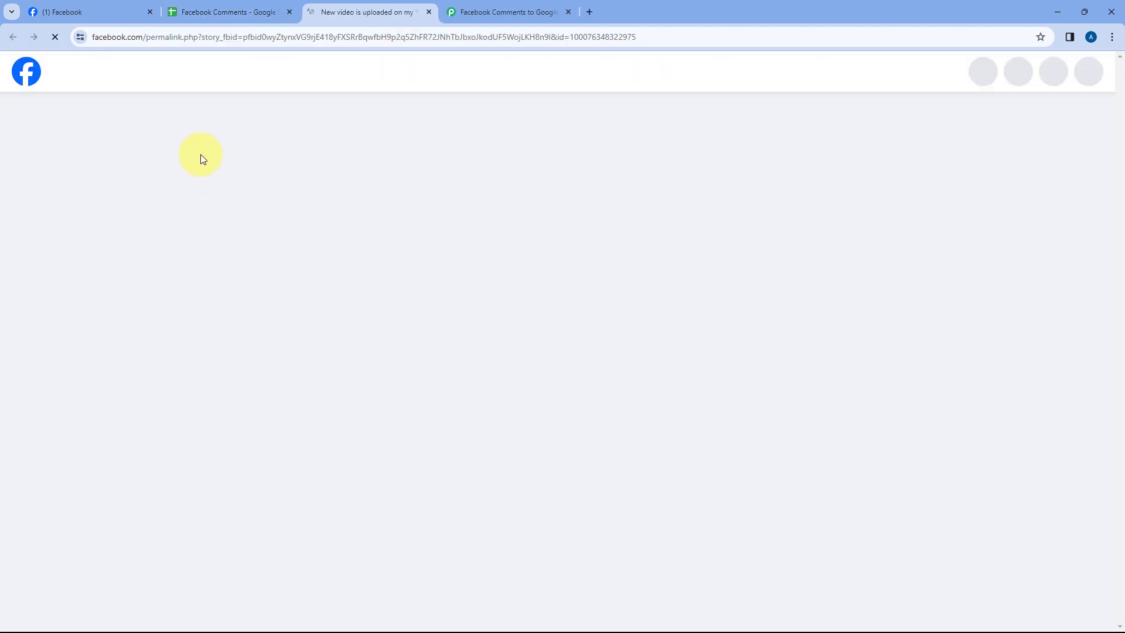
{"action": "scroll", "coordinate": [588, 227], "scroll_direction": "down", "scroll_amount": 2}
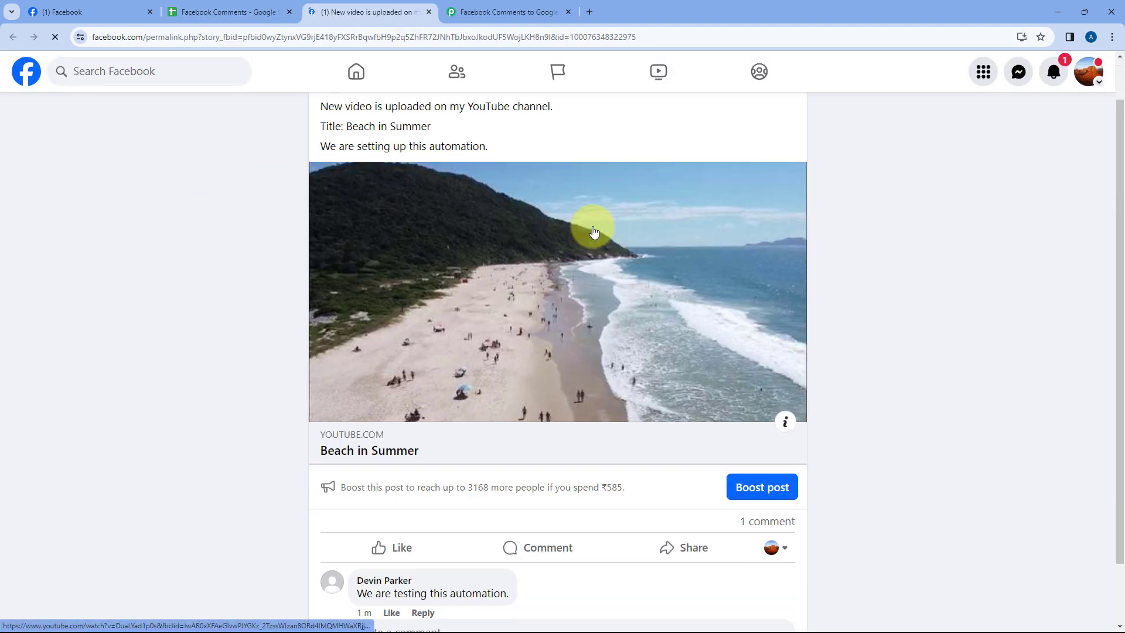
{"action": "left_click", "coordinate": [498, 12]}
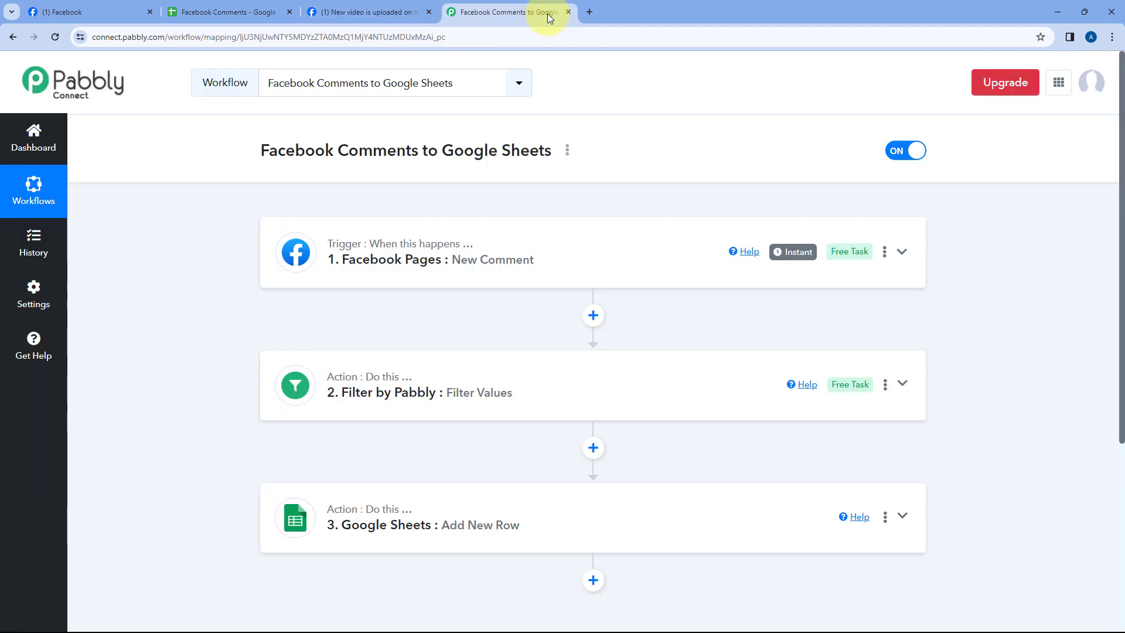